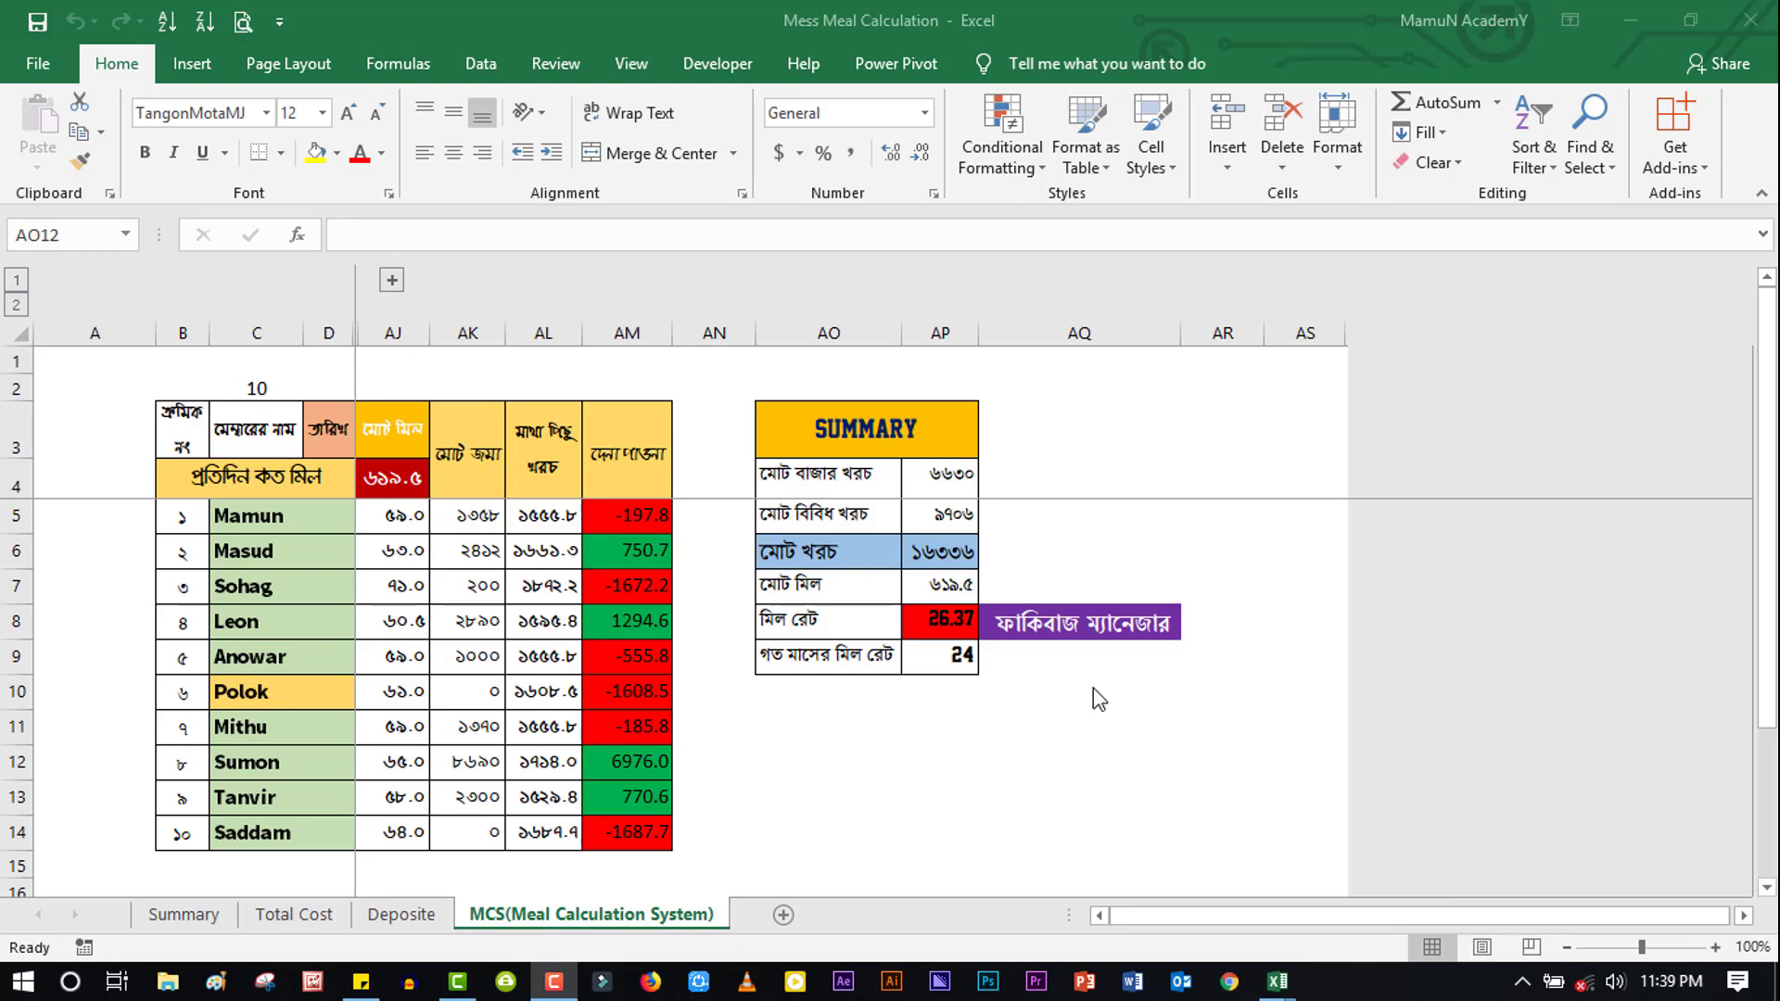
Expand, collapse and re-expand the grouped daily meal columns on the MCS sheet
left_click(23, 324)
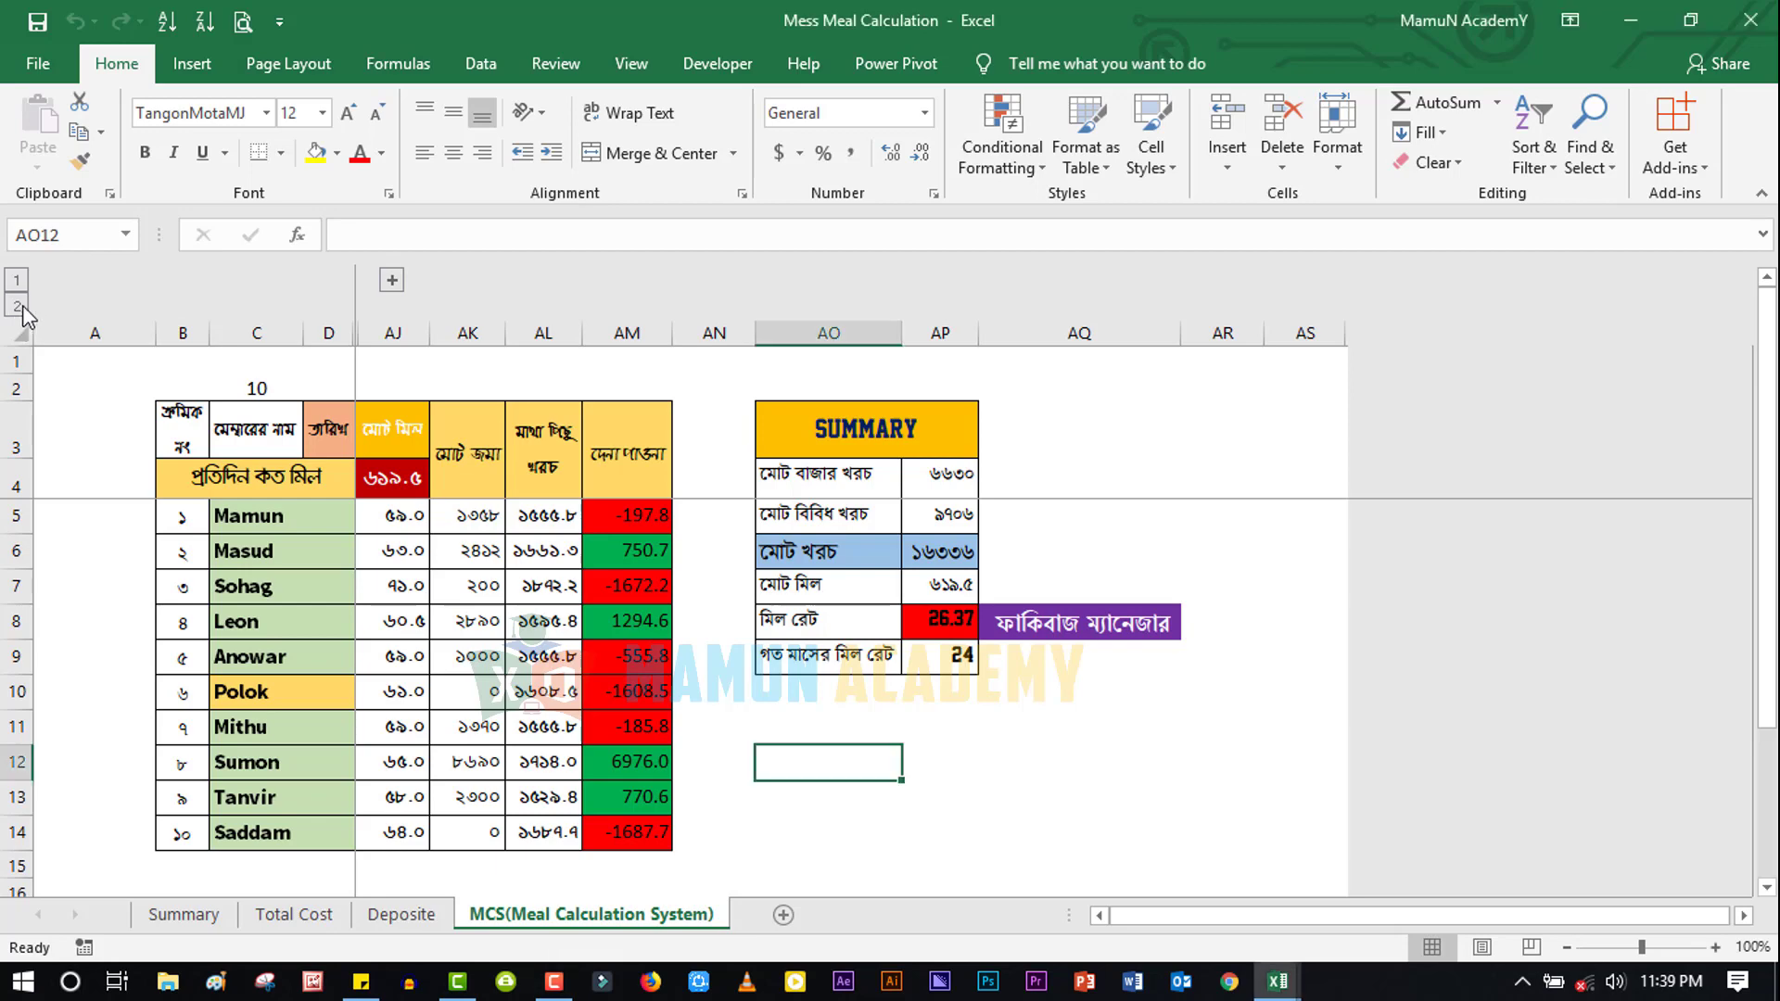
left_click(16, 304)
left_click(18, 288)
left_click(17, 306)
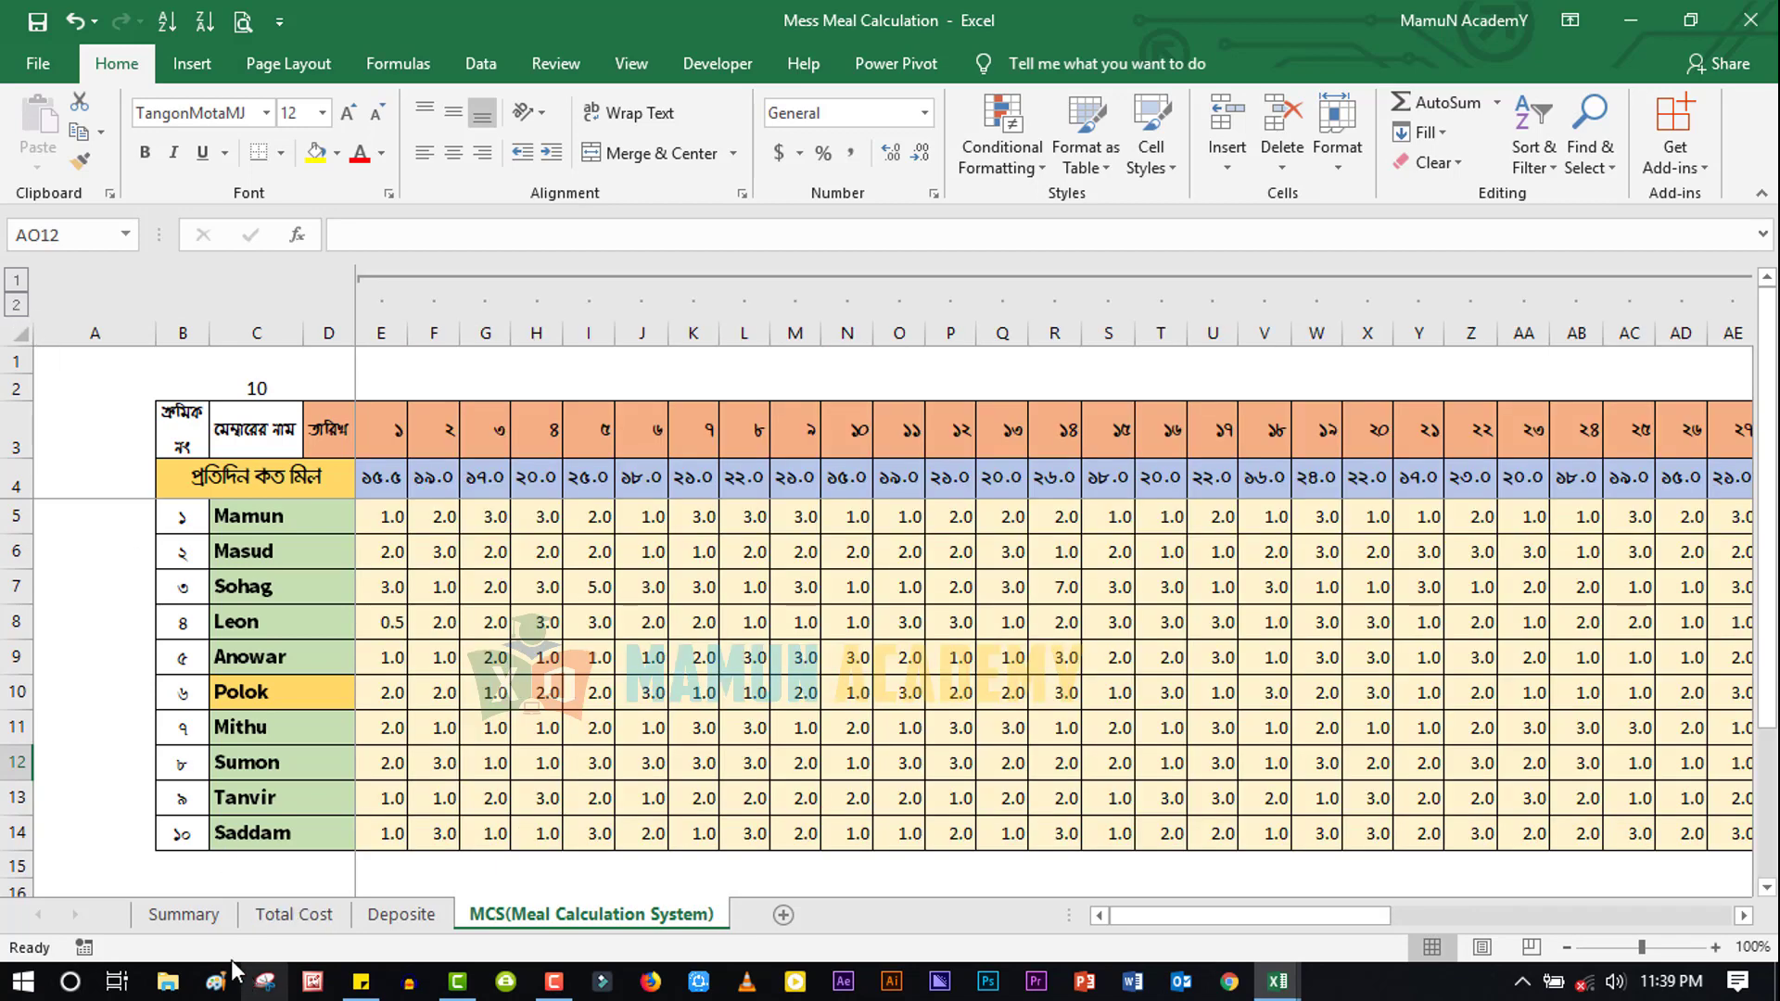
Expand and collapse the grouped SUMMARY columns on the Summary sheet, then return to MCS
left_click(212, 925)
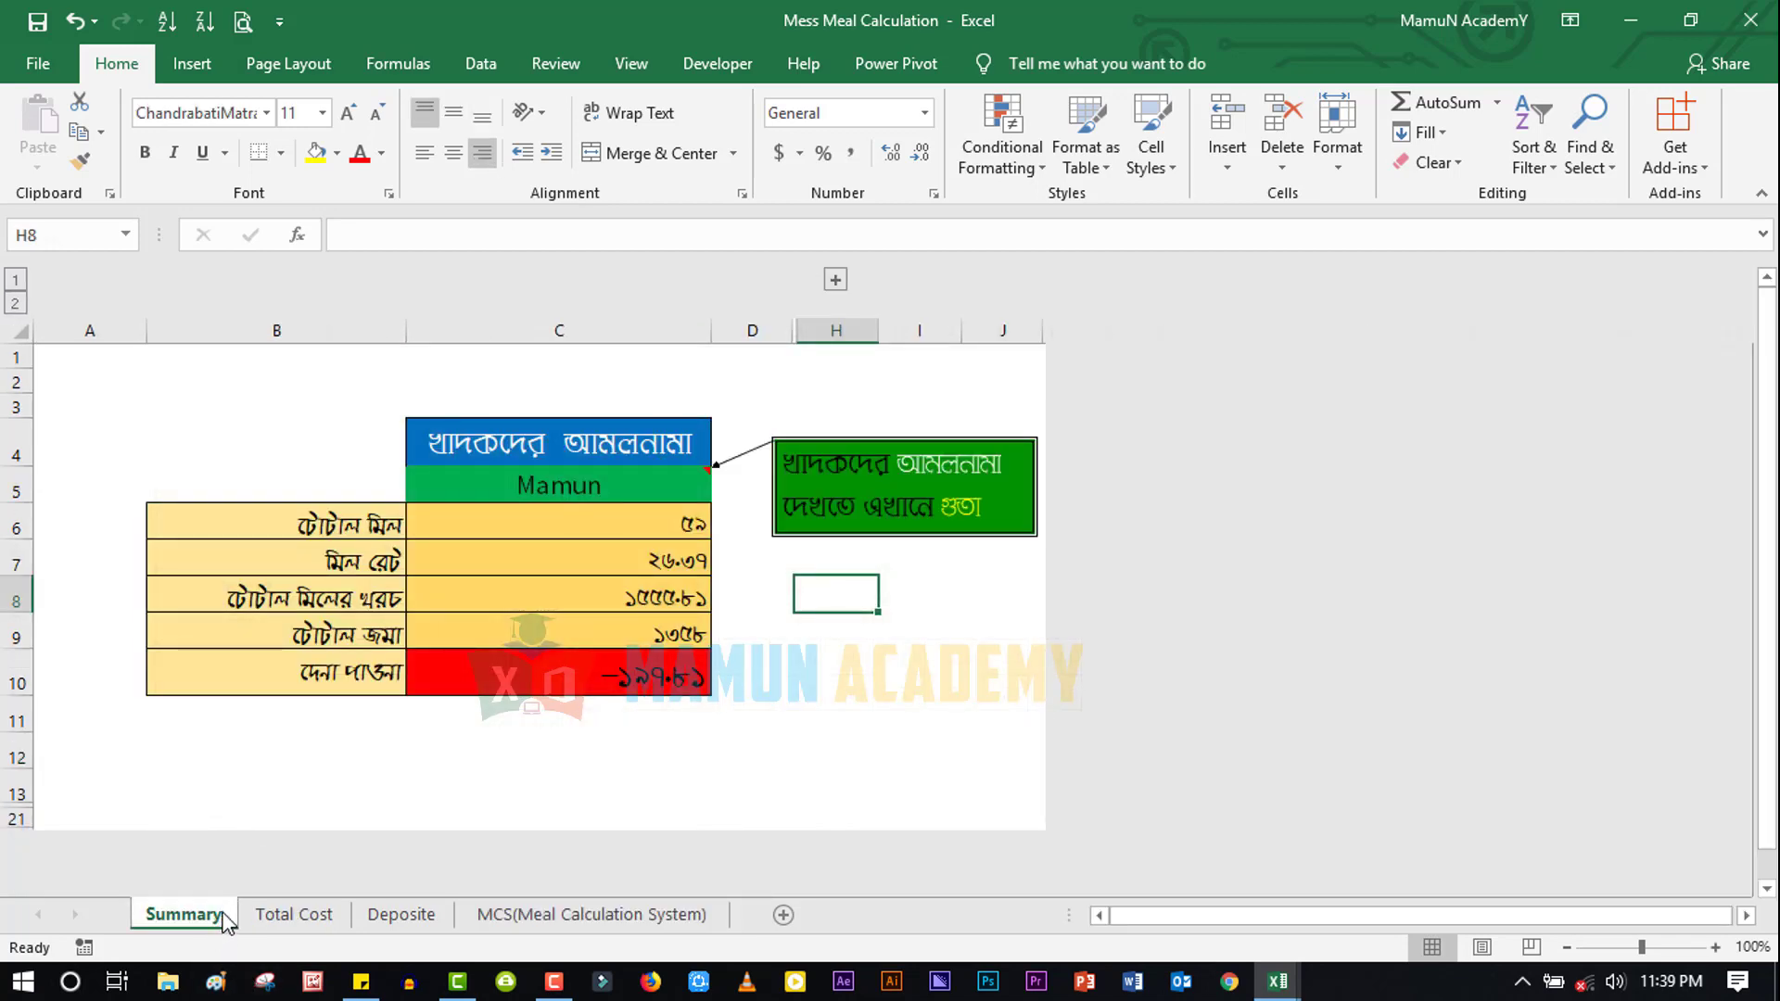
left_click(15, 303)
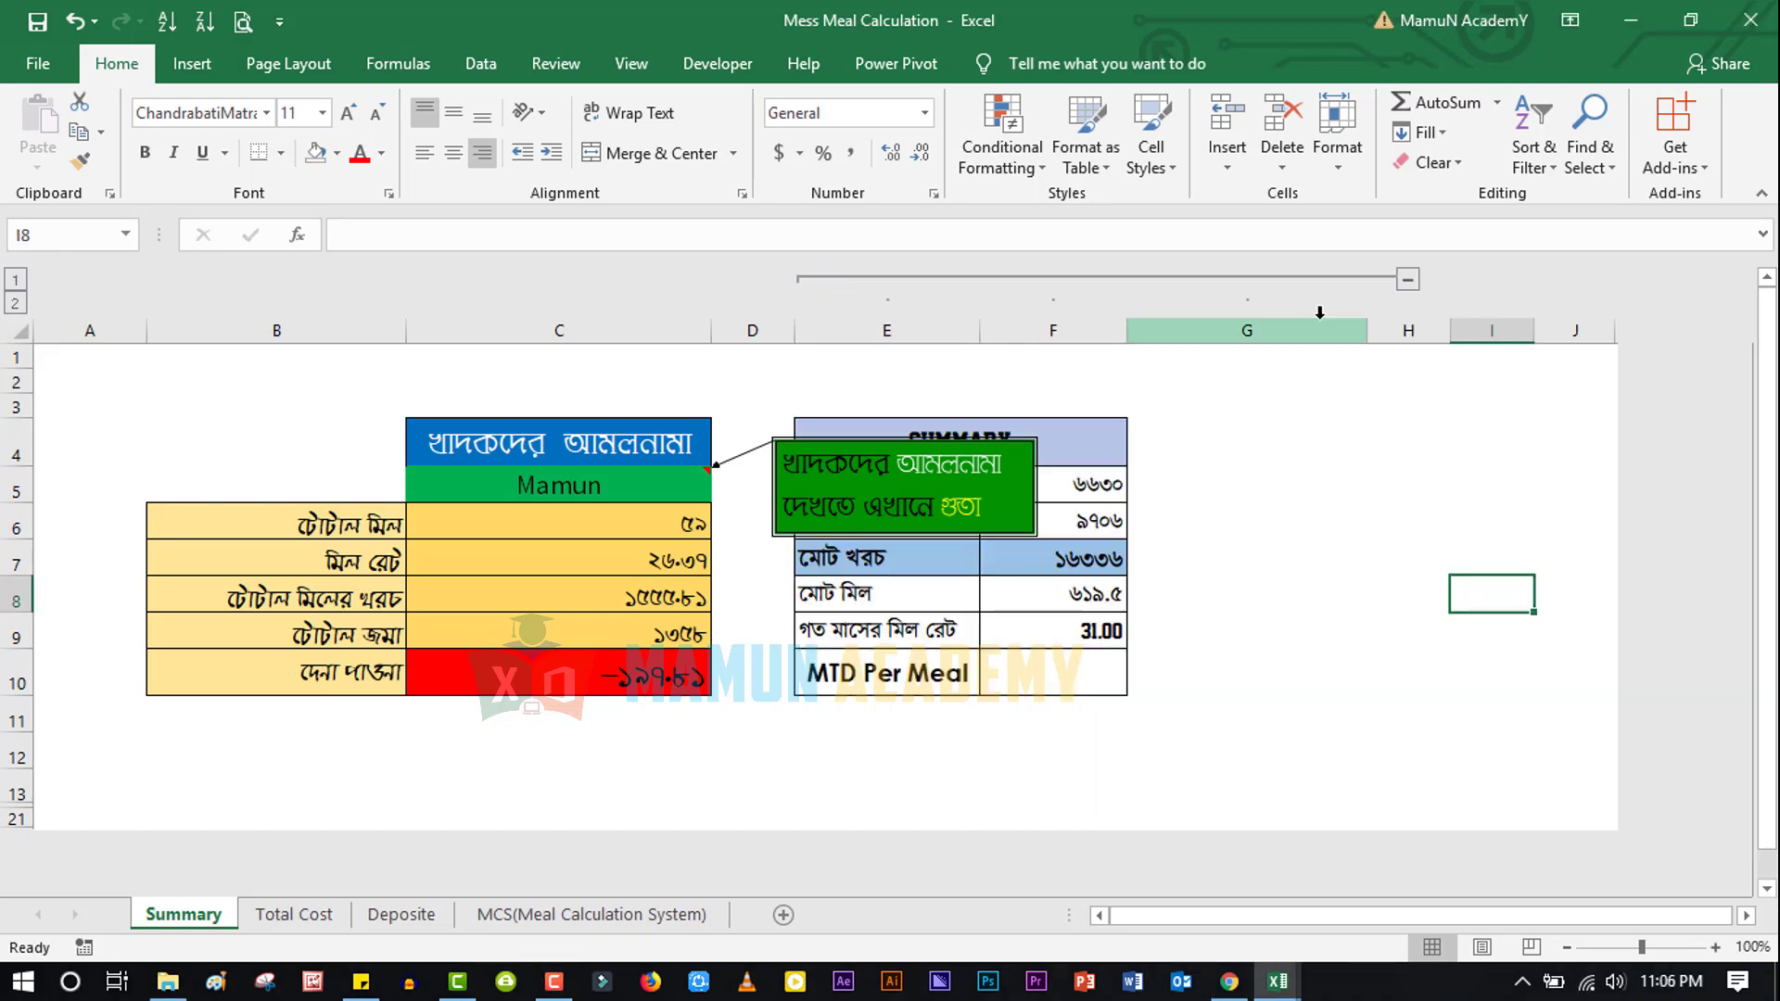
left_click(15, 279)
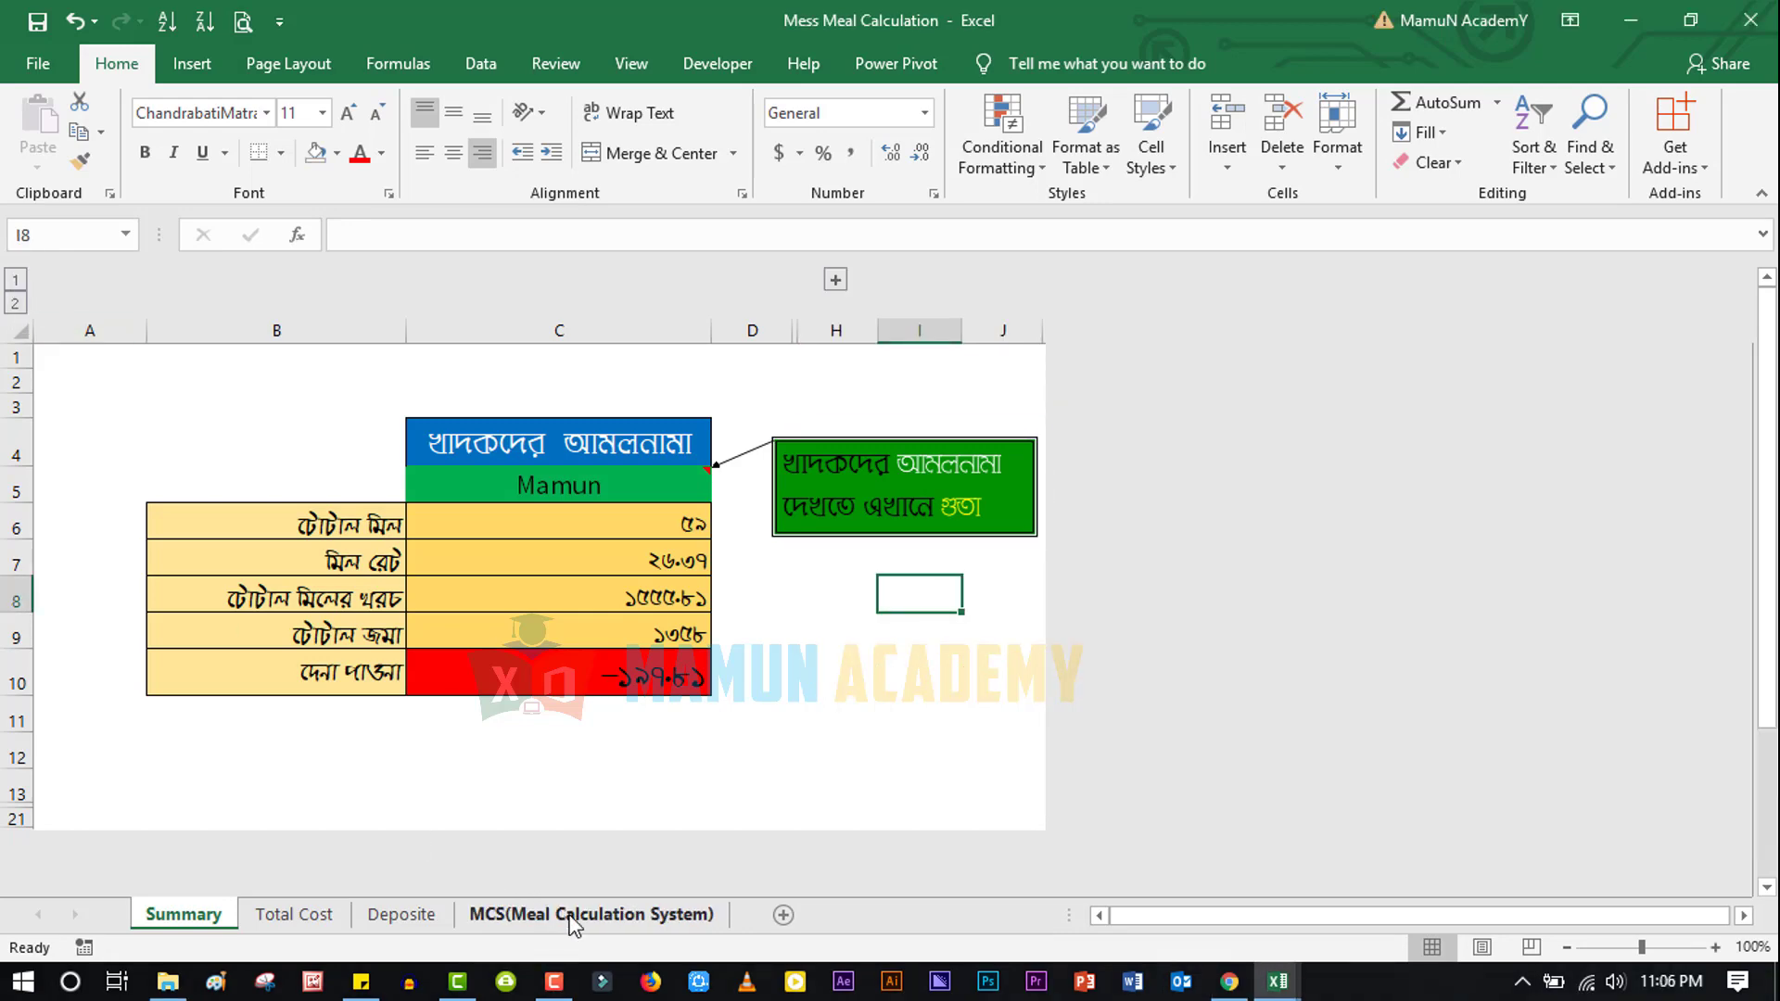
left_click(570, 916)
Subscribe to the MaMuN AcademY channel, set its bell to All, and view notifications
left_click(16, 303)
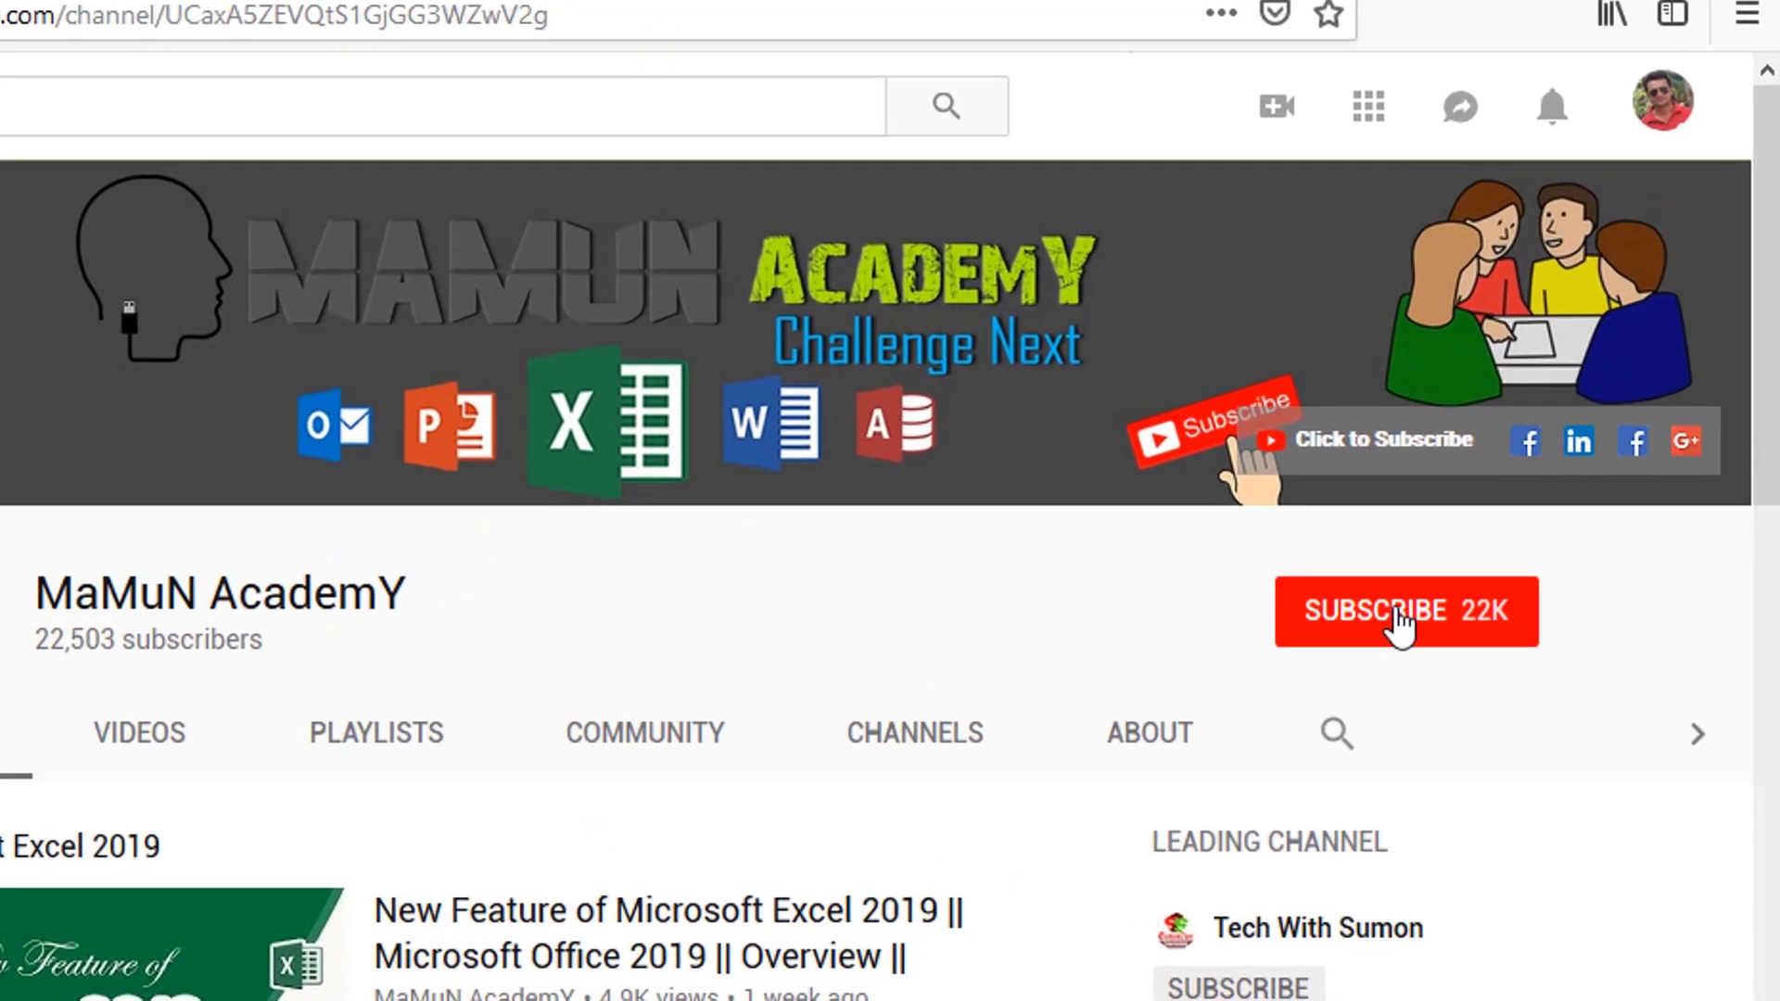
left_click(1516, 525)
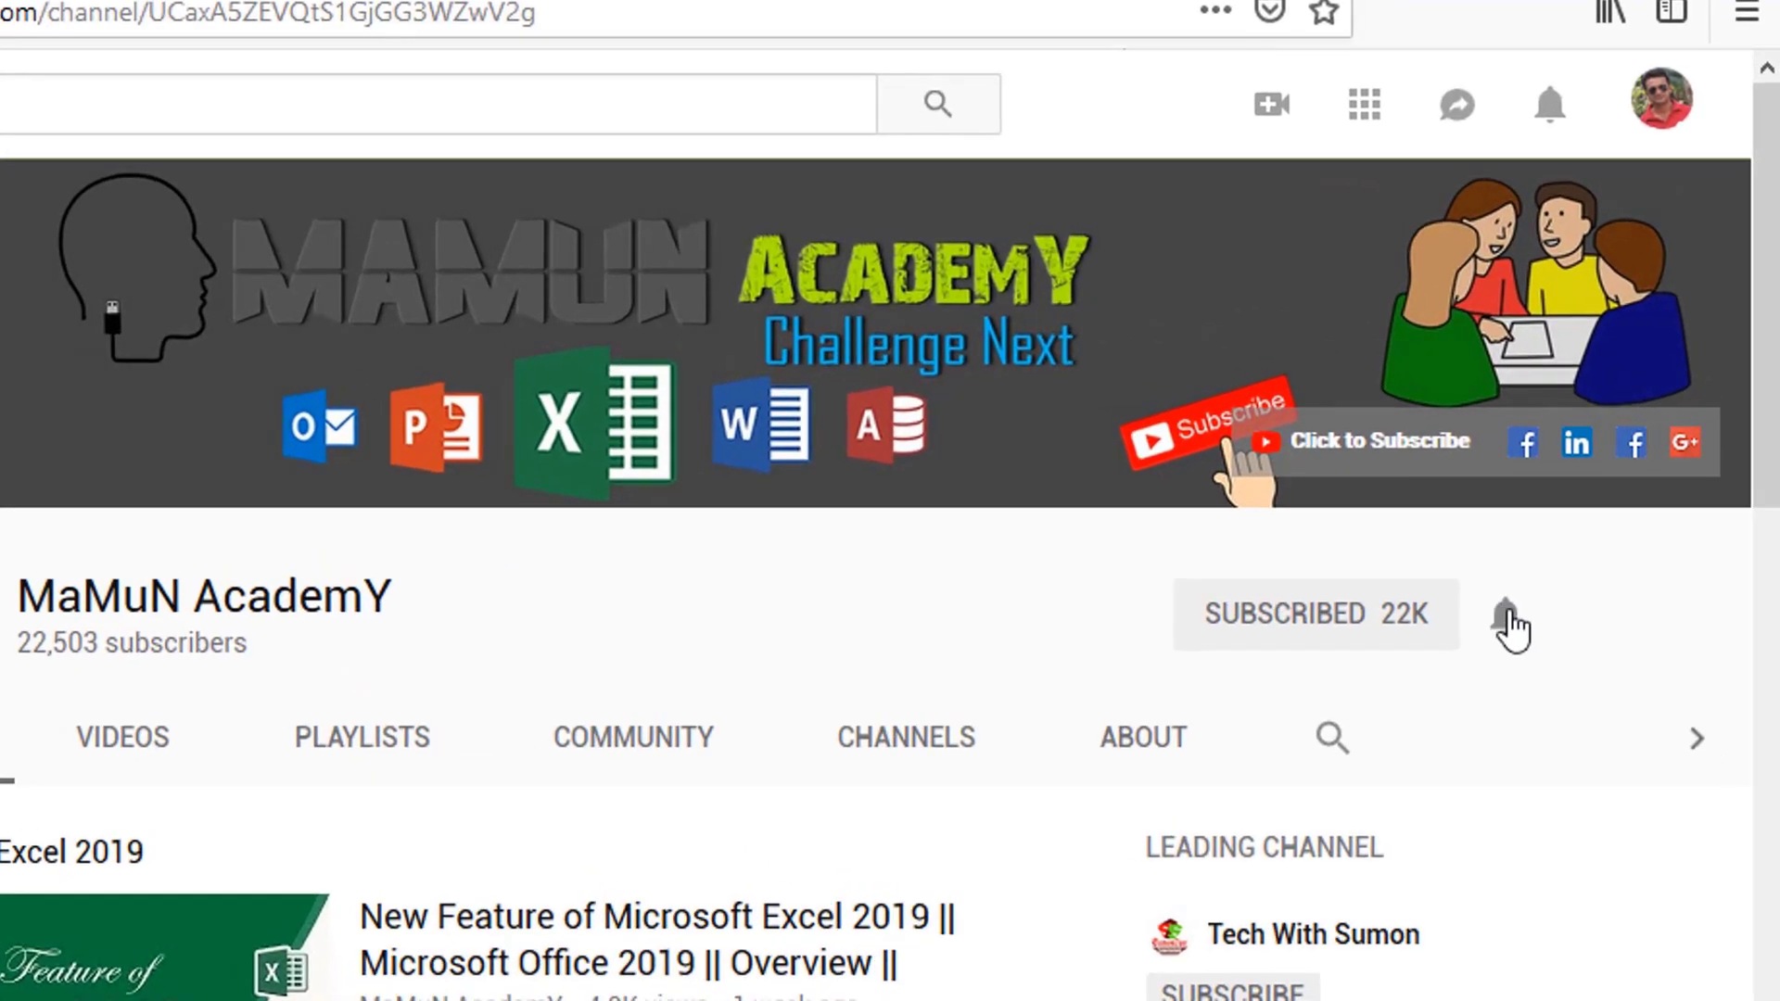
left_click(1508, 623)
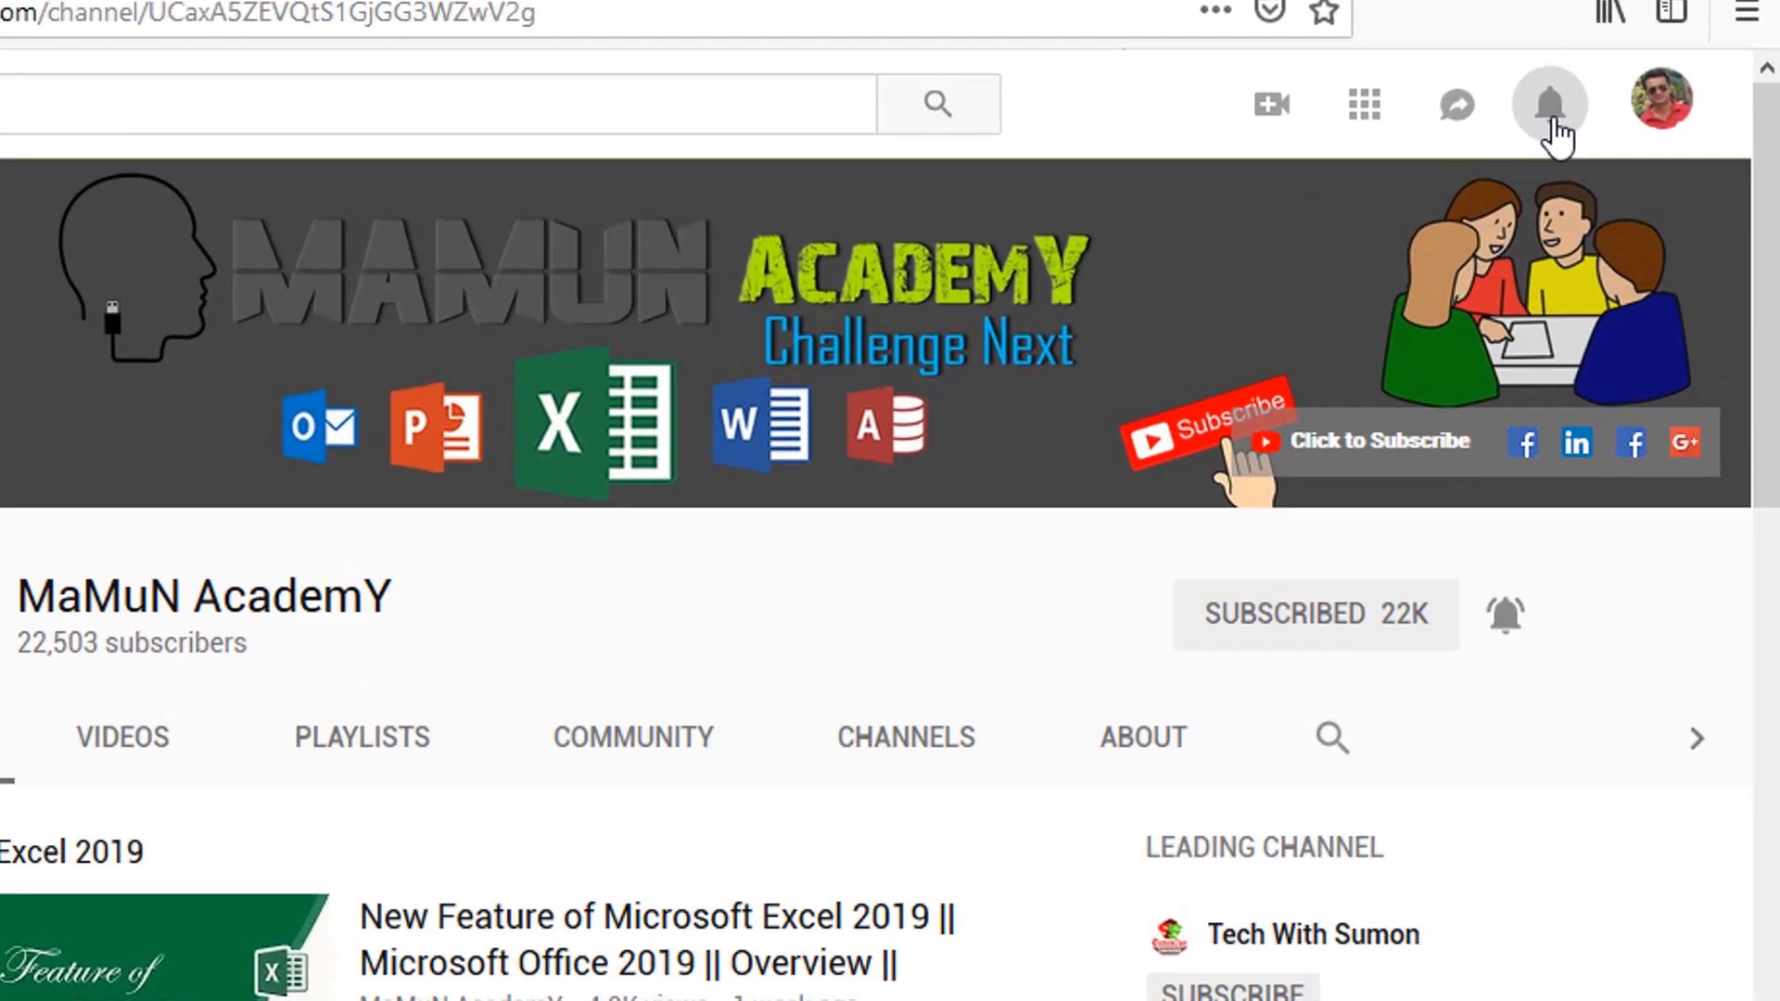
left_click(1550, 107)
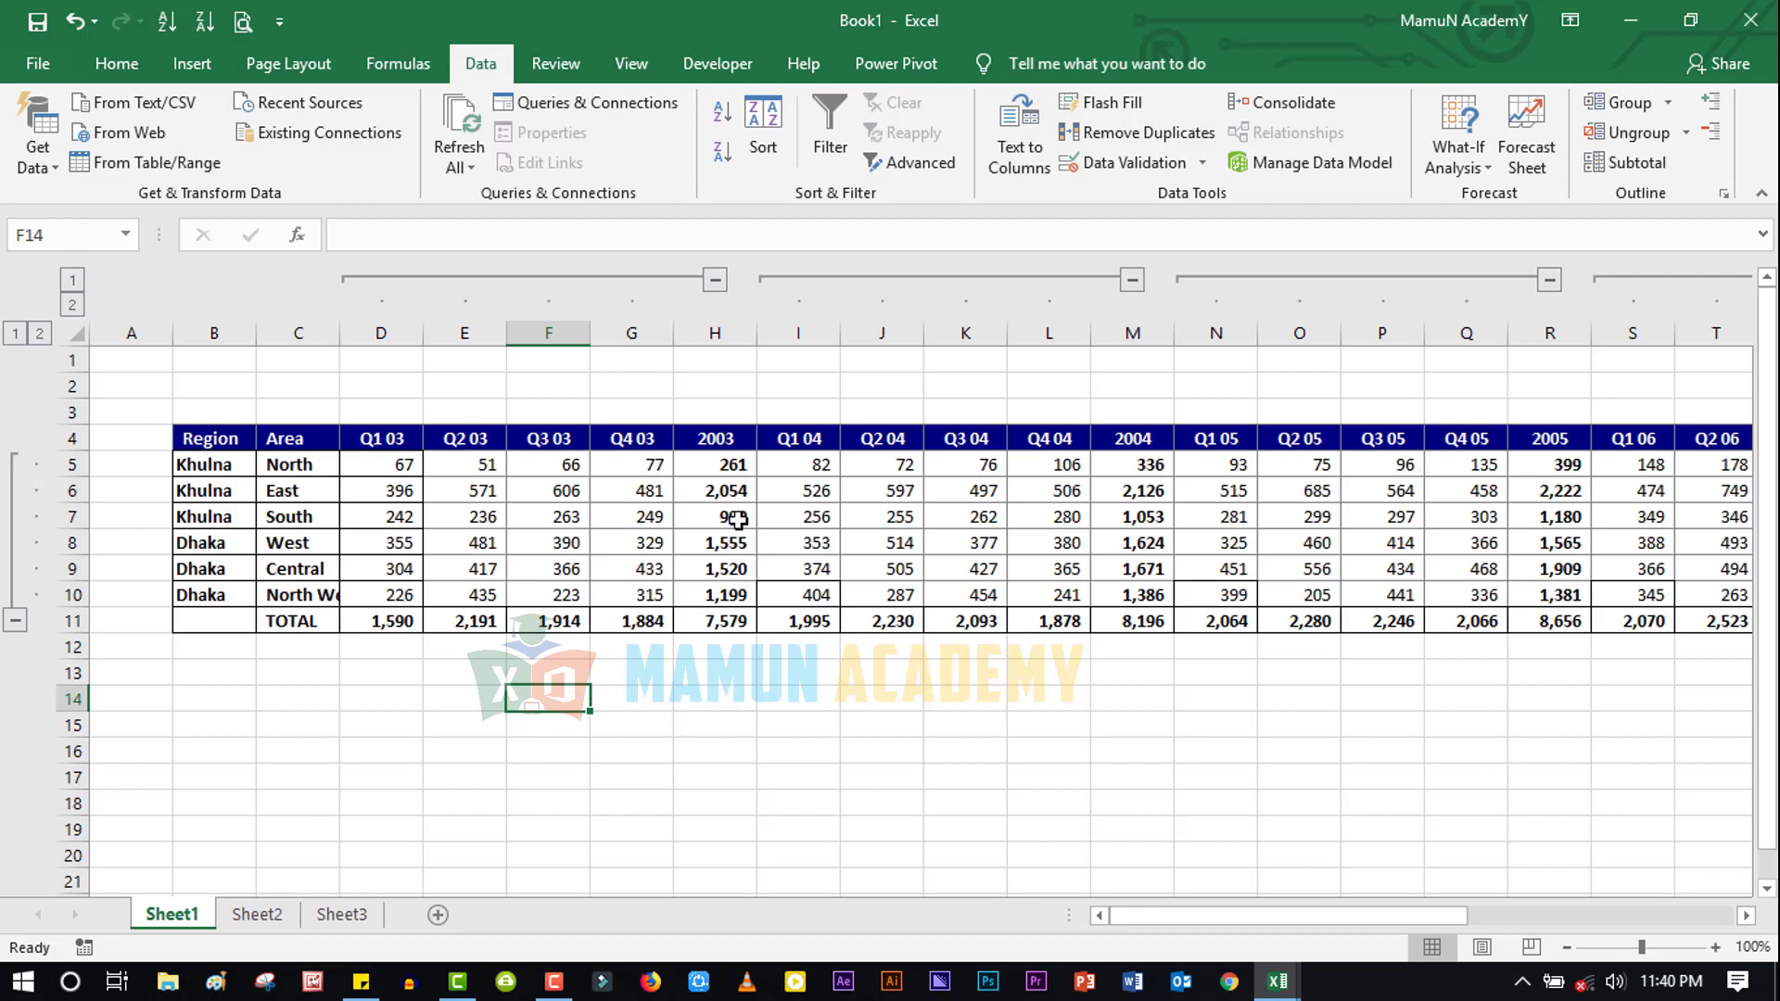
Collapse the sales table outline to level 1, leaving yearly totals and the TOTAL row
left_click(72, 279)
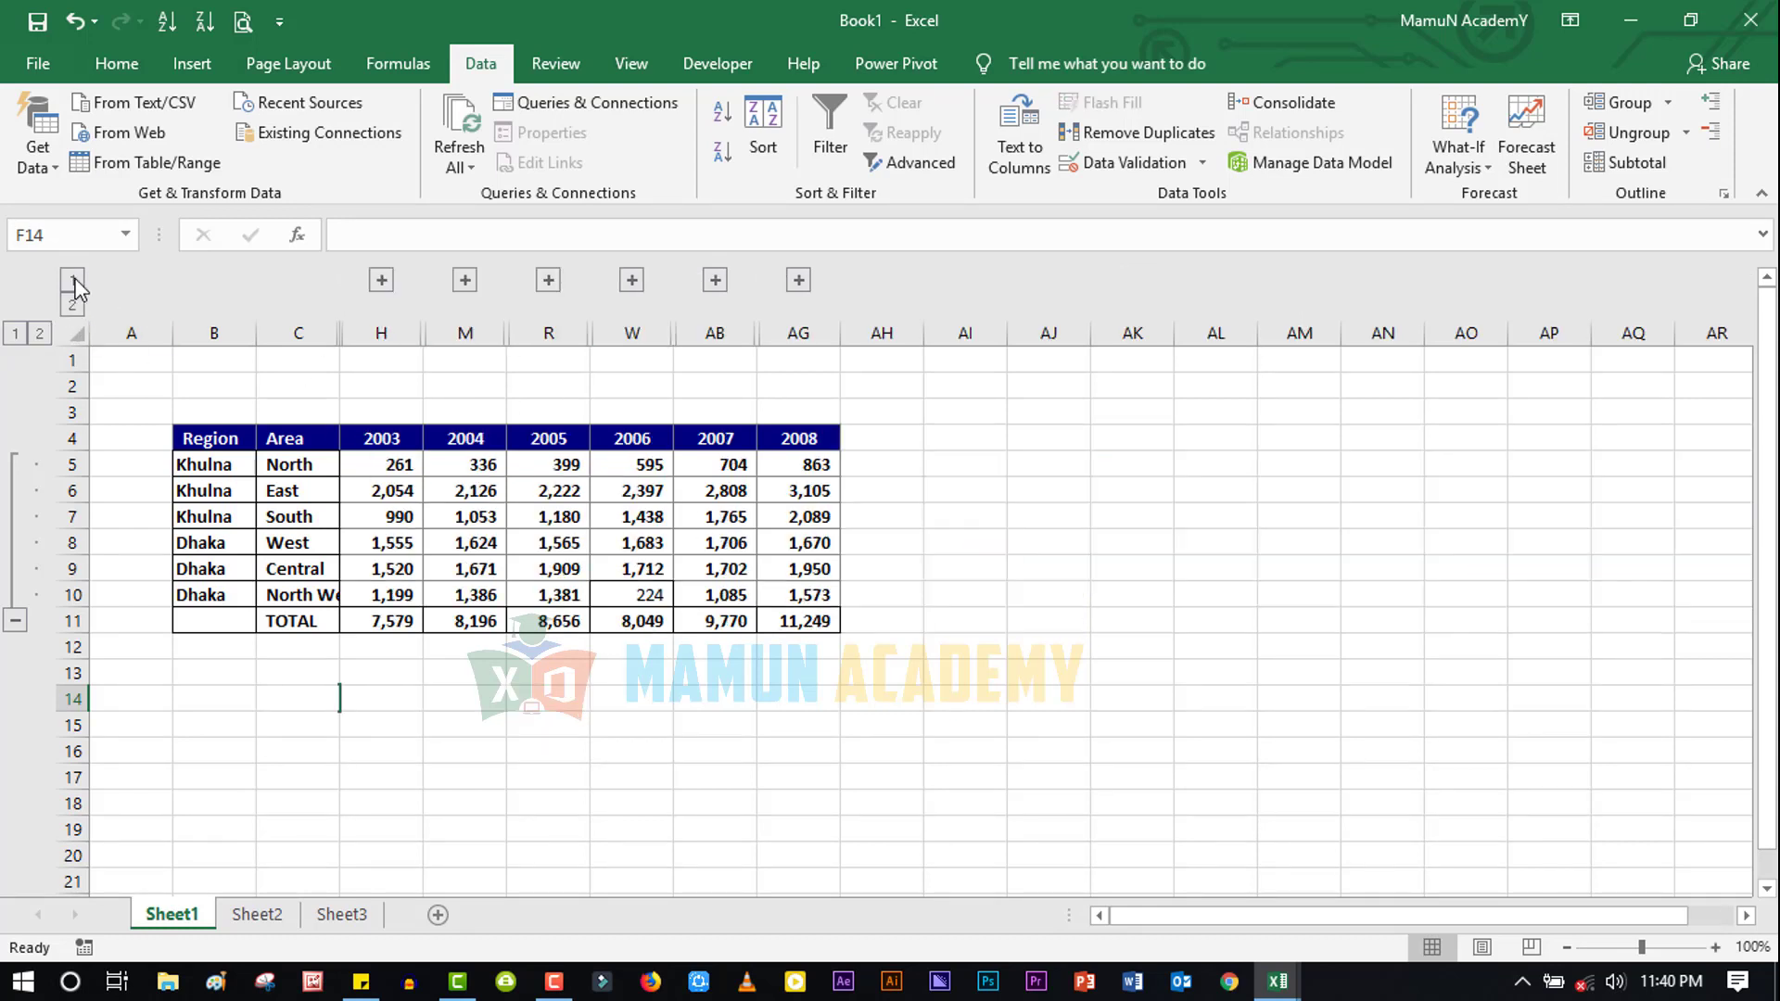
left_click(15, 334)
left_click(751, 626)
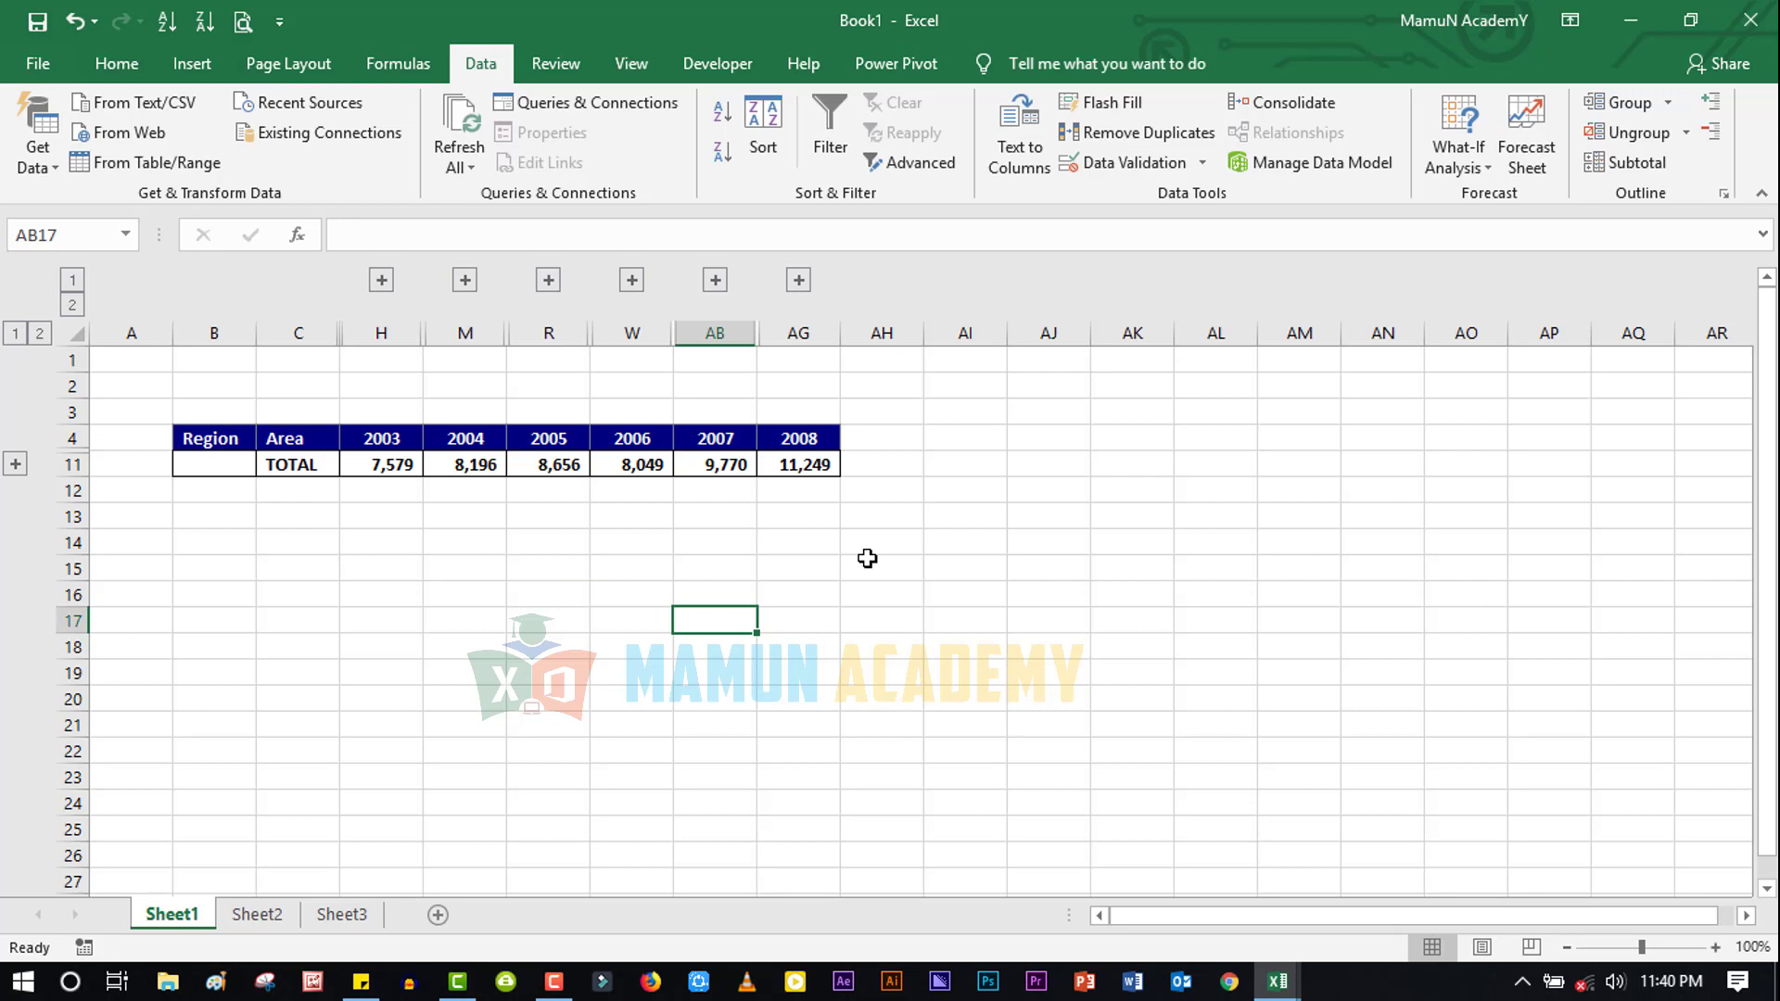
left_click(117, 63)
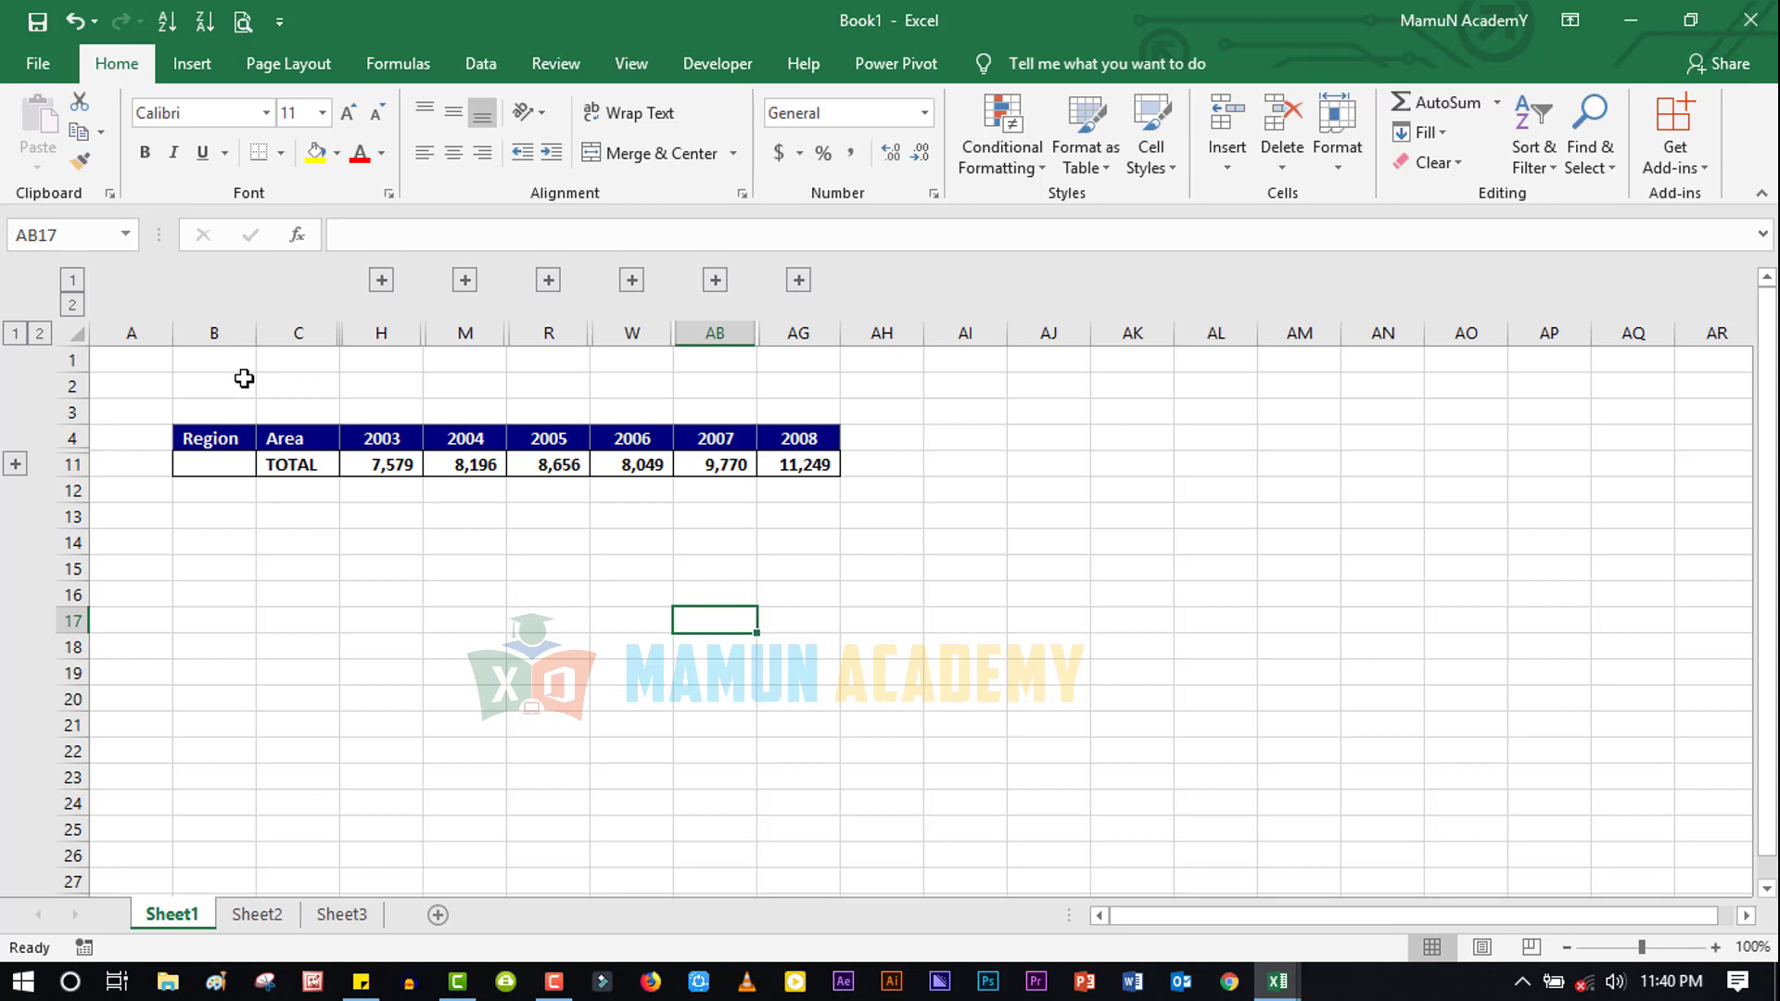
Expand columns and rows to level 2, collapse the columns again, then remove the outline
left_click(73, 305)
left_click(39, 333)
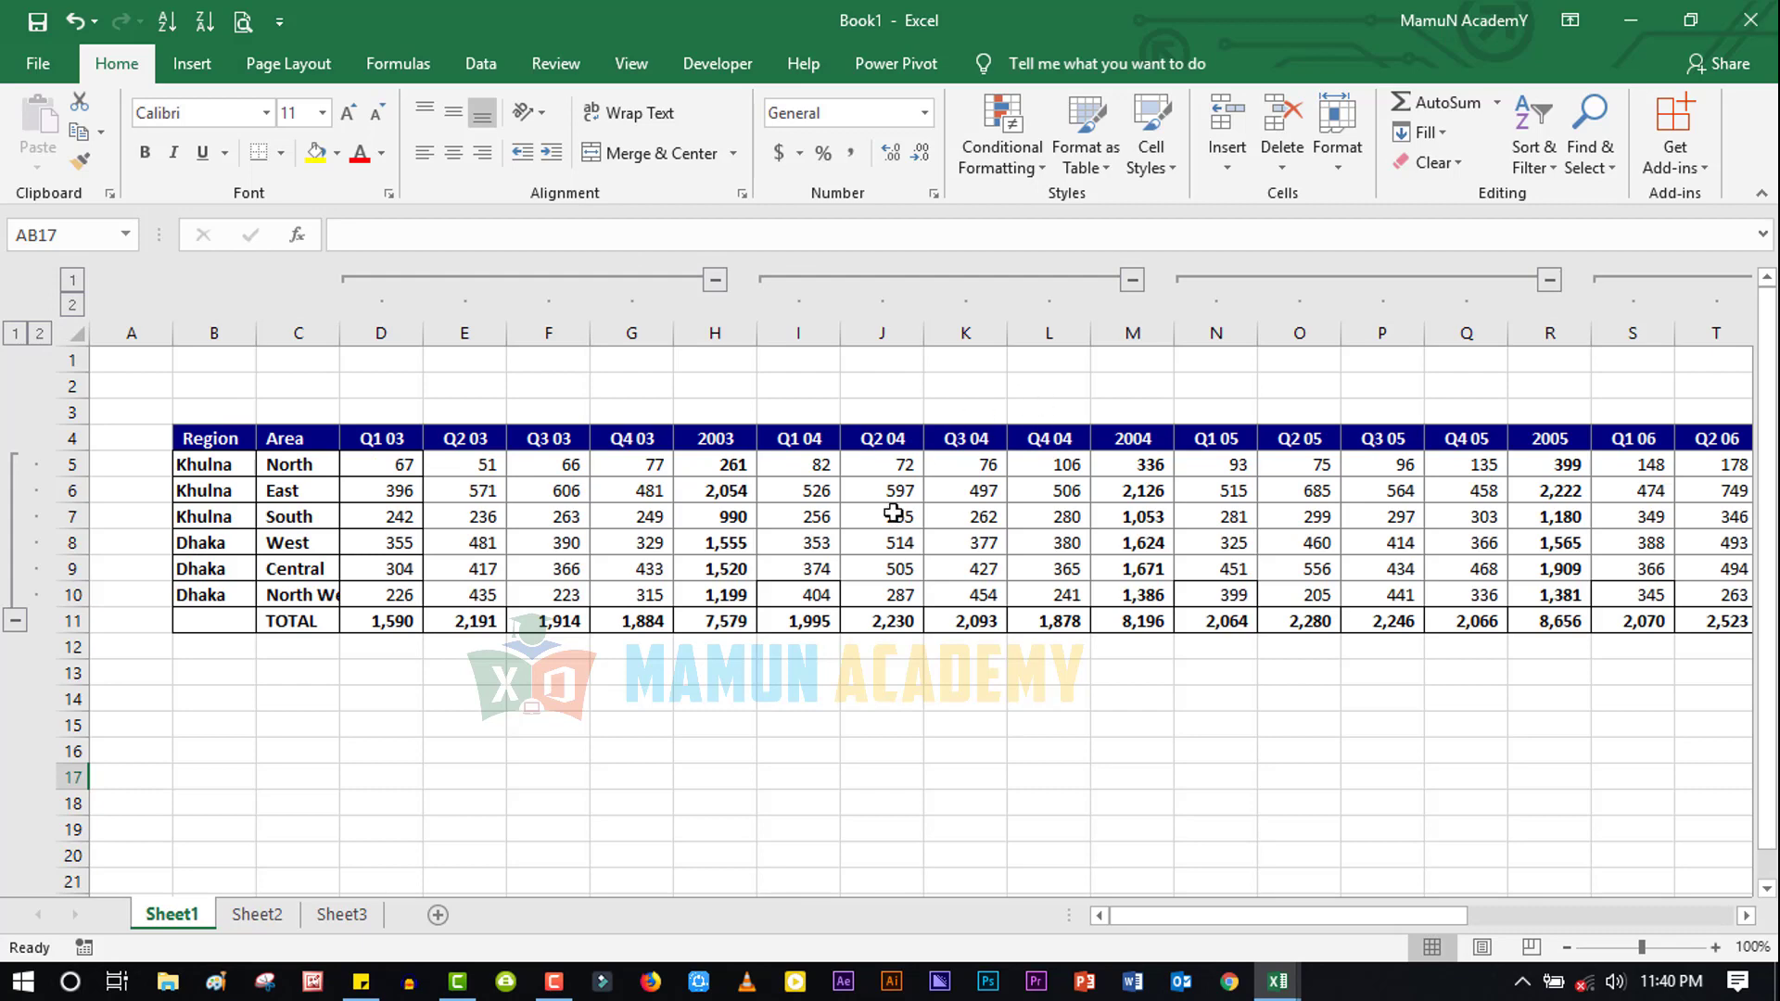
left_click(20, 329)
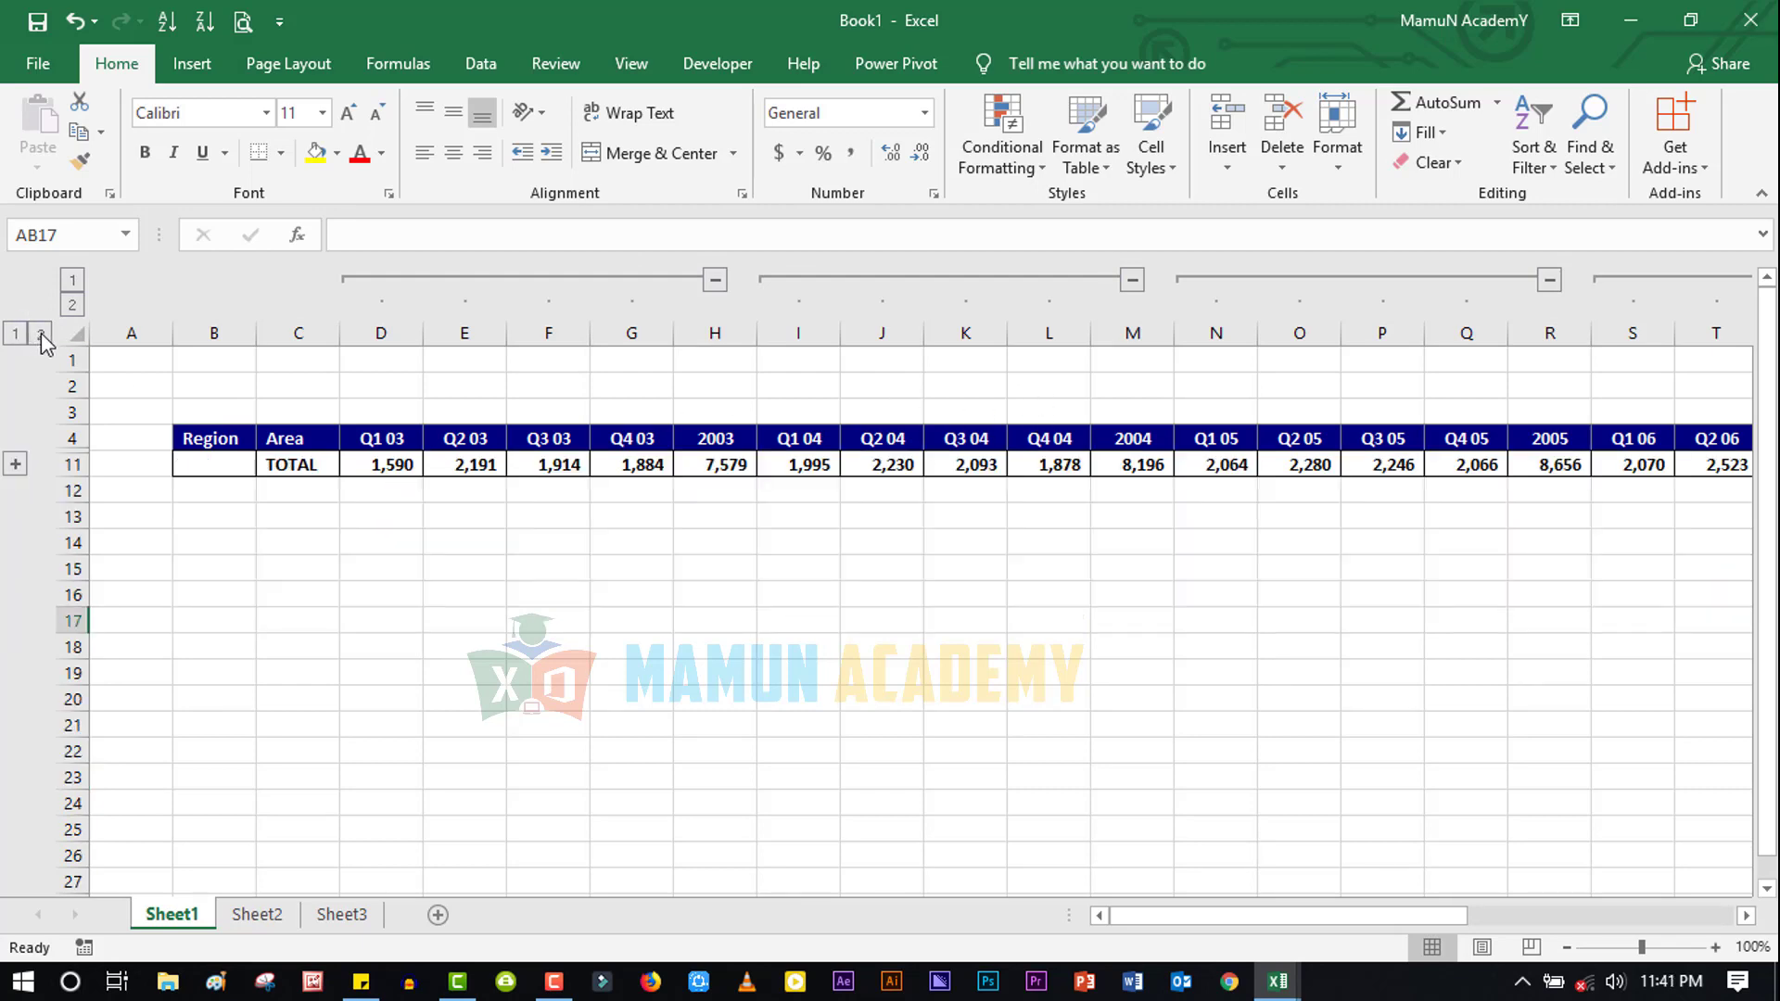
left_click(39, 333)
left_click(72, 279)
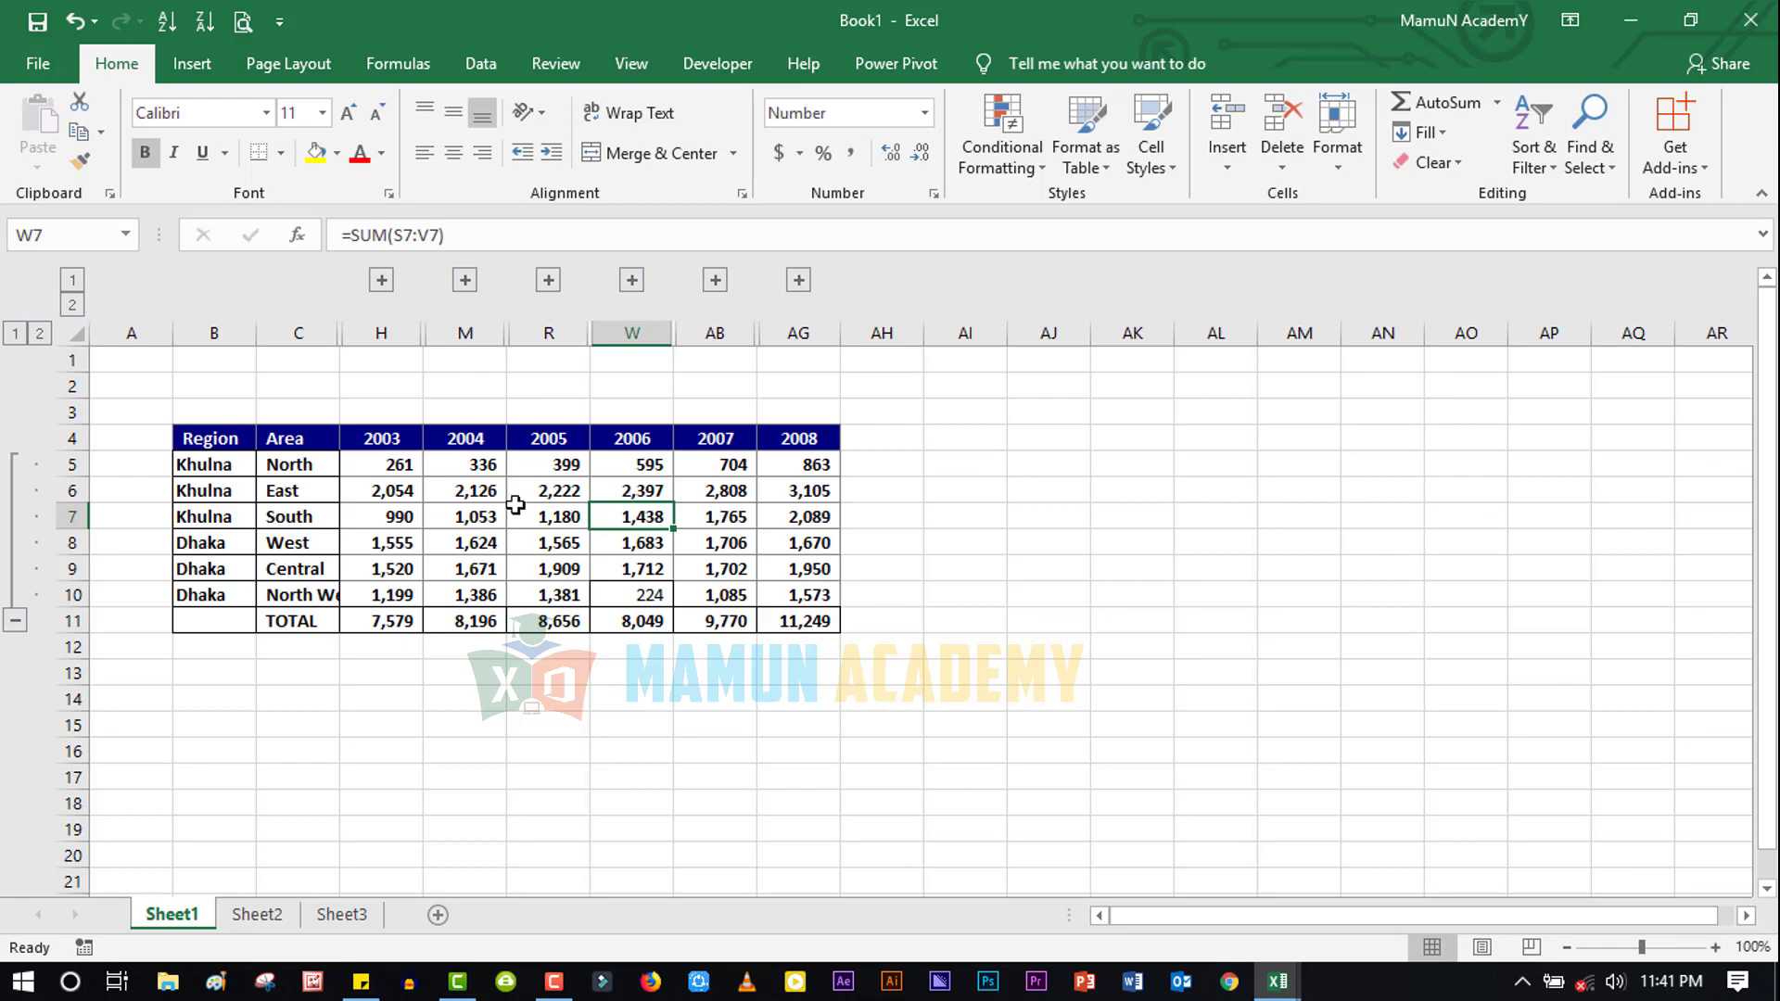
key("ctrl+z")
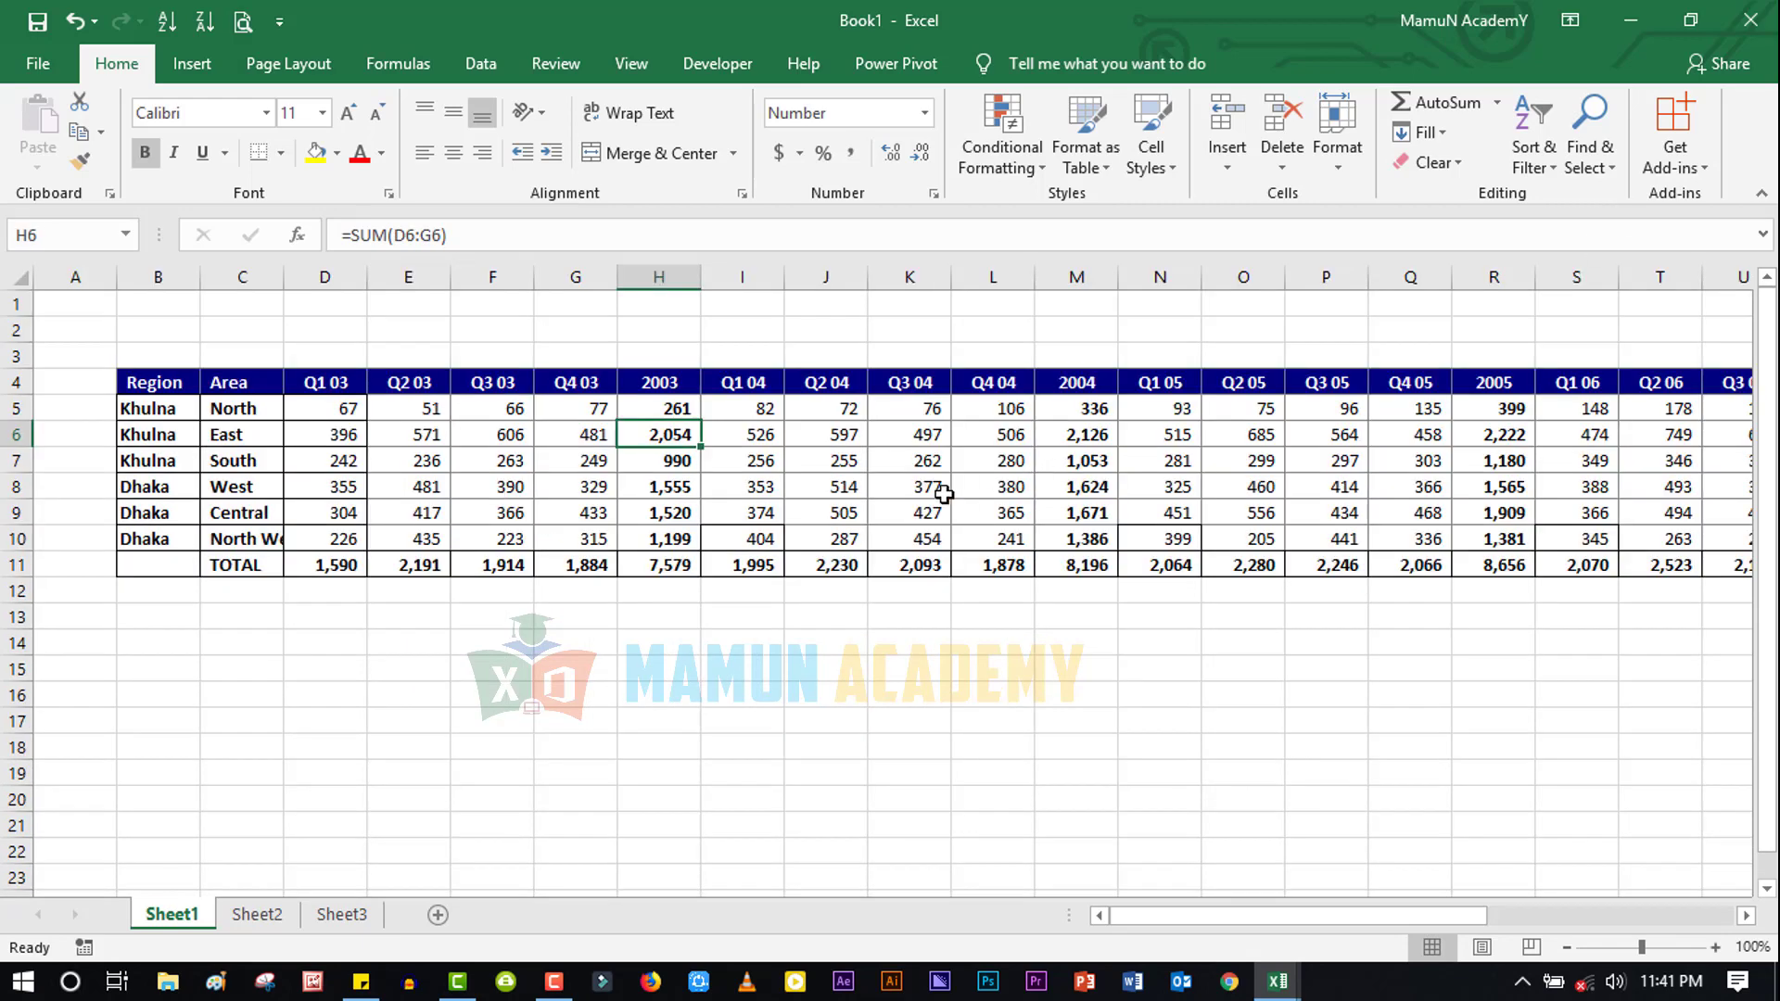
Widen column C so North West fits, then select the 2003 quarter columns D to G
left_click(564, 460)
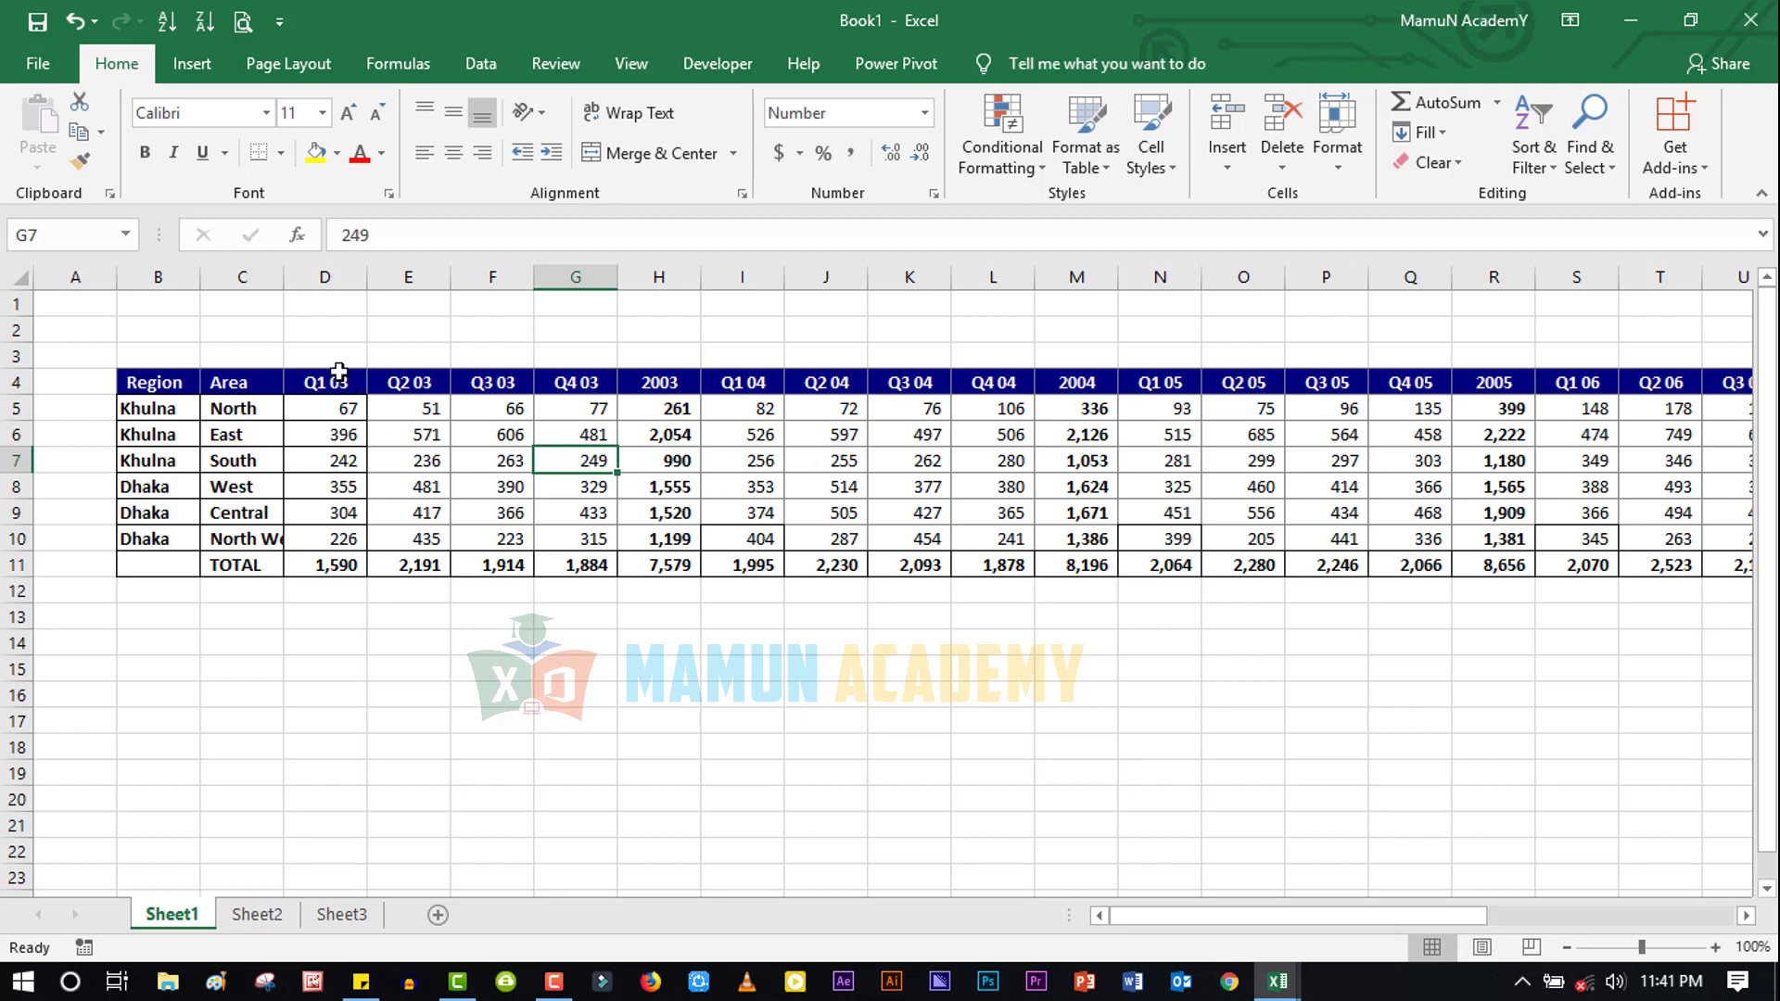
left_click_drag(327, 276, 756, 254)
left_click_drag(23, 409, 5, 540)
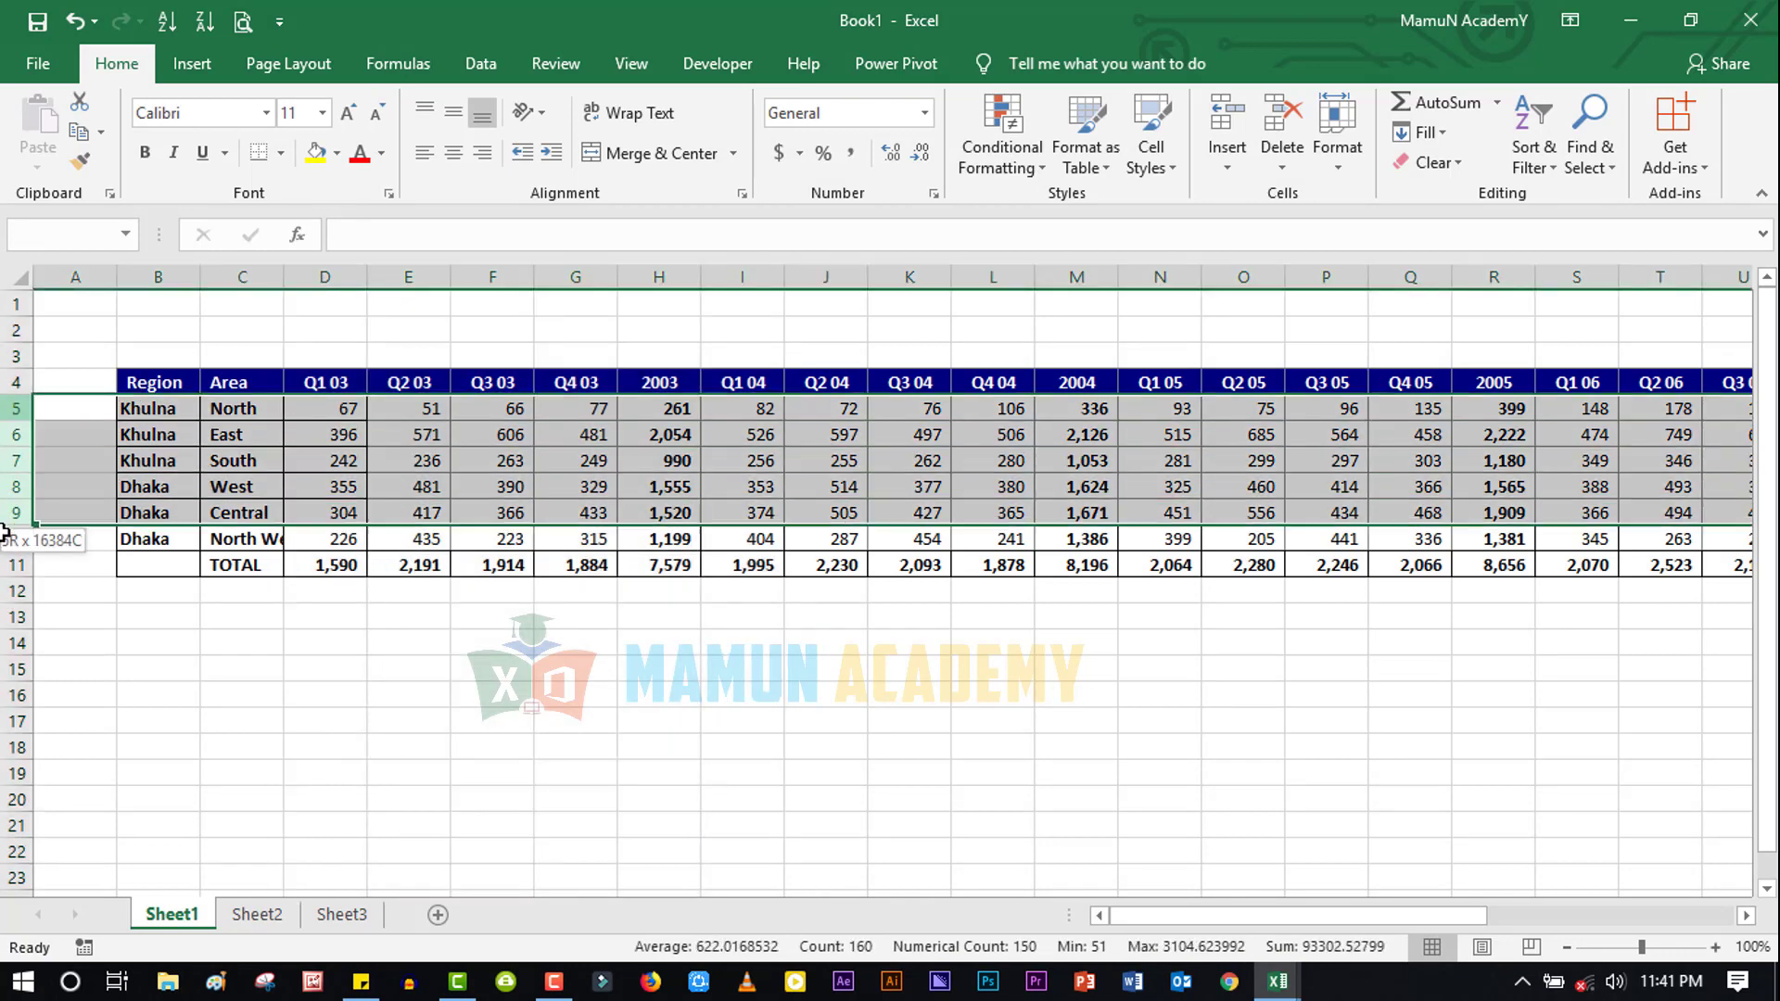
left_click(324, 460)
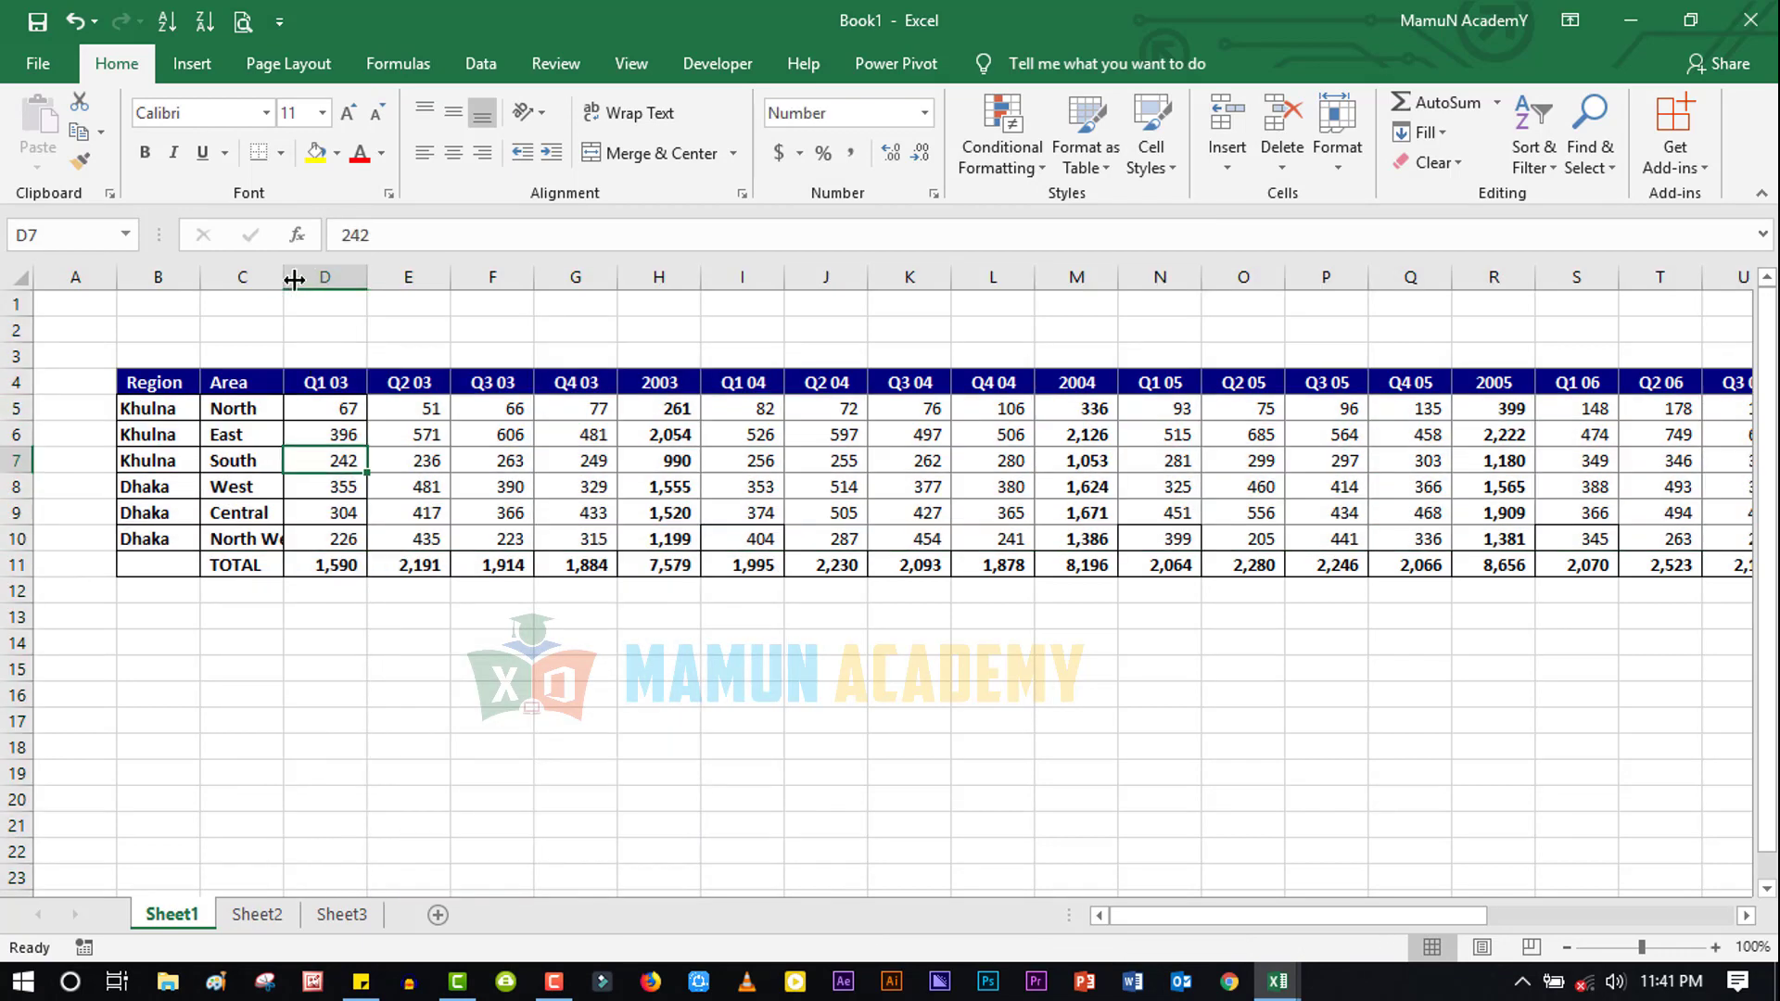
mouse_move(283, 278)
left_mouse_down()
mouse_move(353, 289)
mouse_move(315, 289)
mouse_move(536, 245)
mouse_move(626, 256)
left_mouse_up()
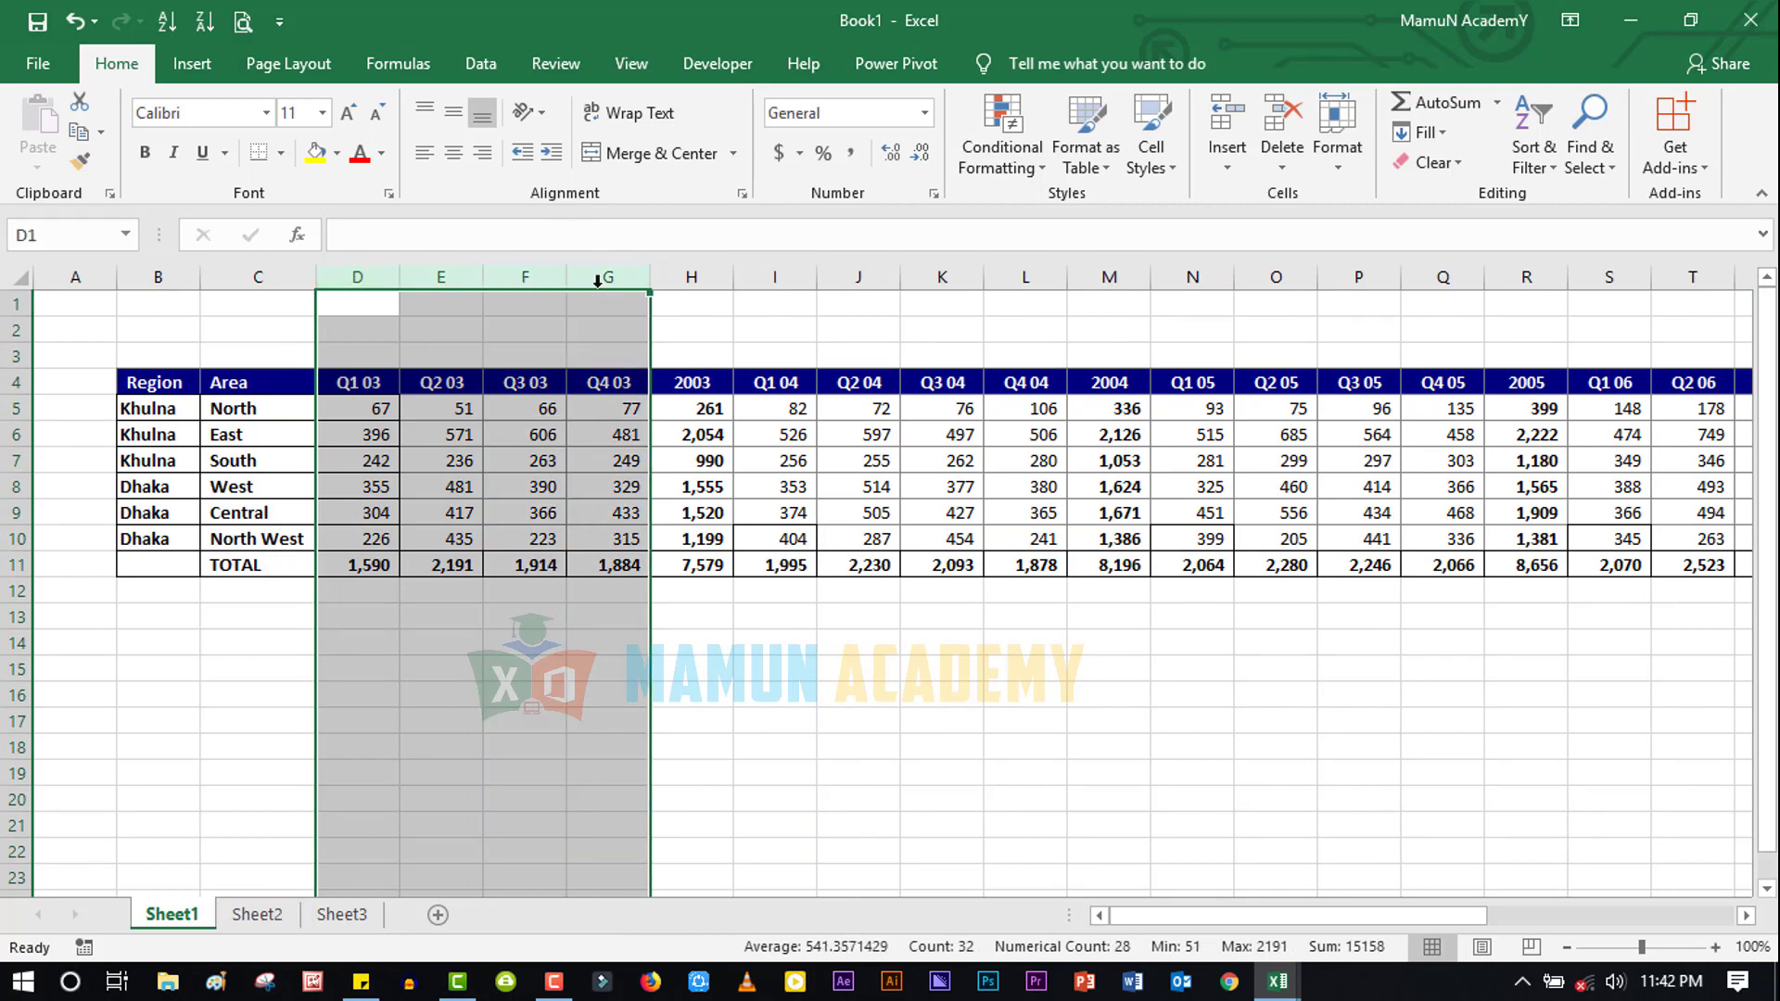
left_click_drag(524, 513, 524, 487)
left_click_drag(371, 276, 593, 259)
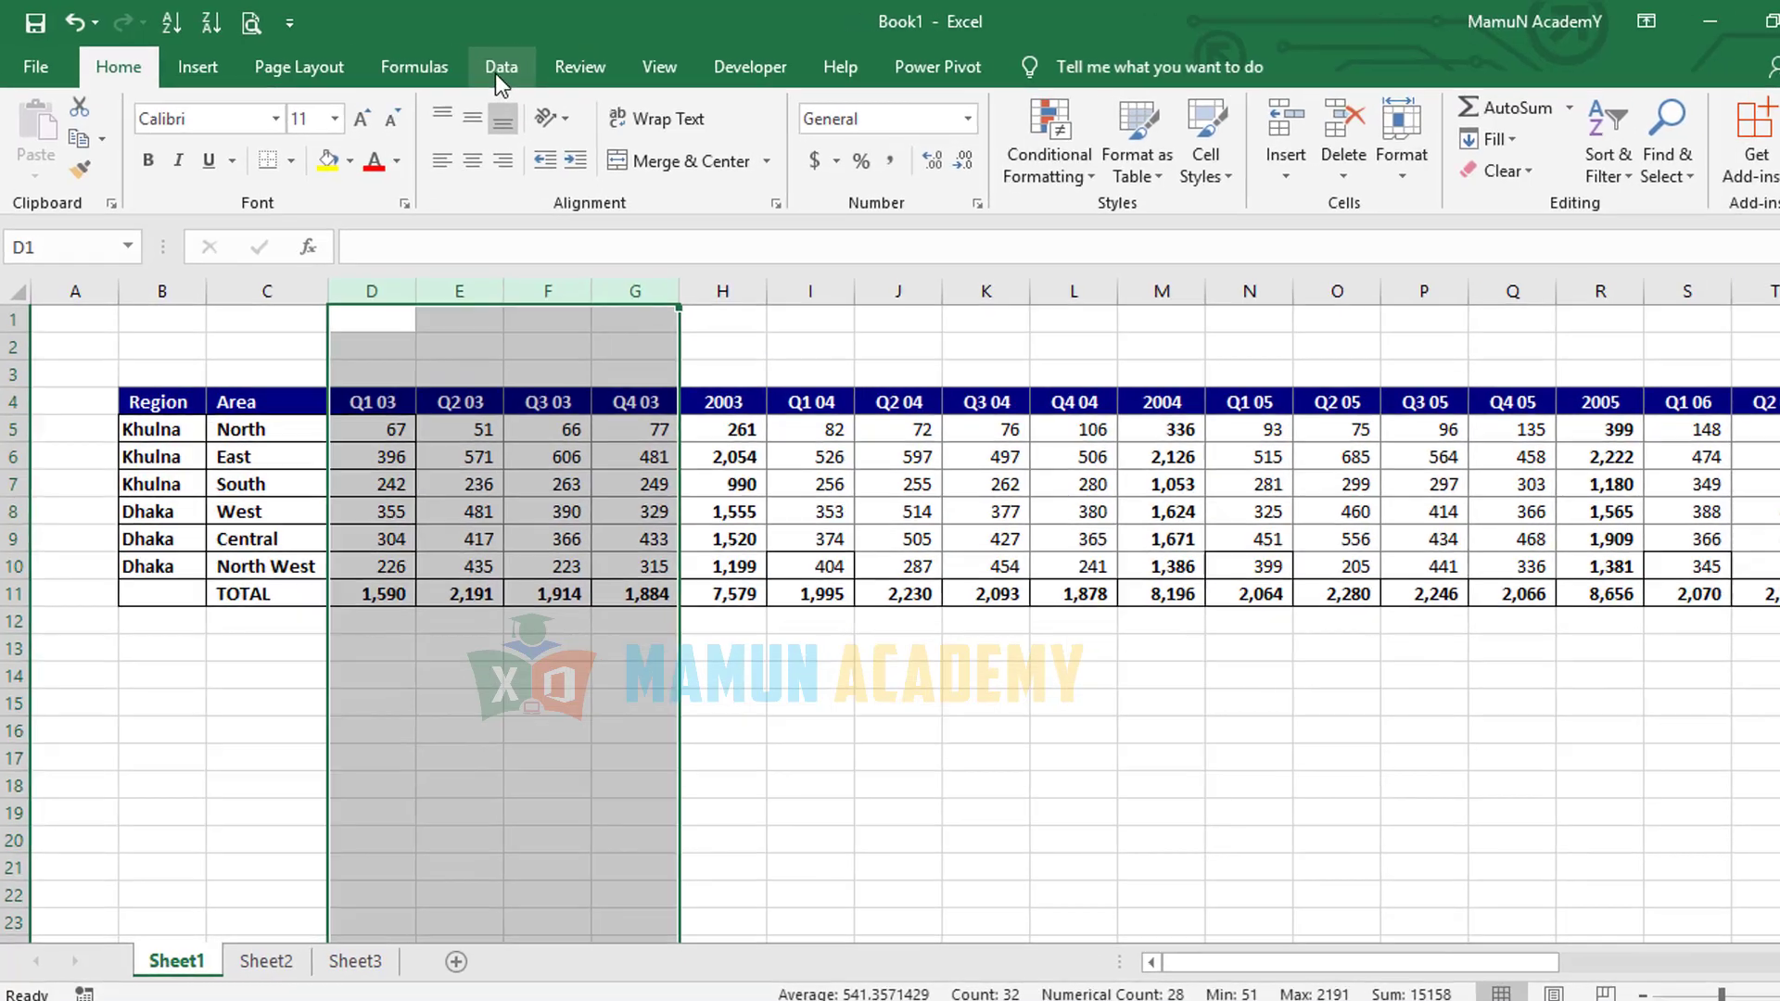
Group columns D to G into an outline and test collapsing and expanding it
left_click(480, 63)
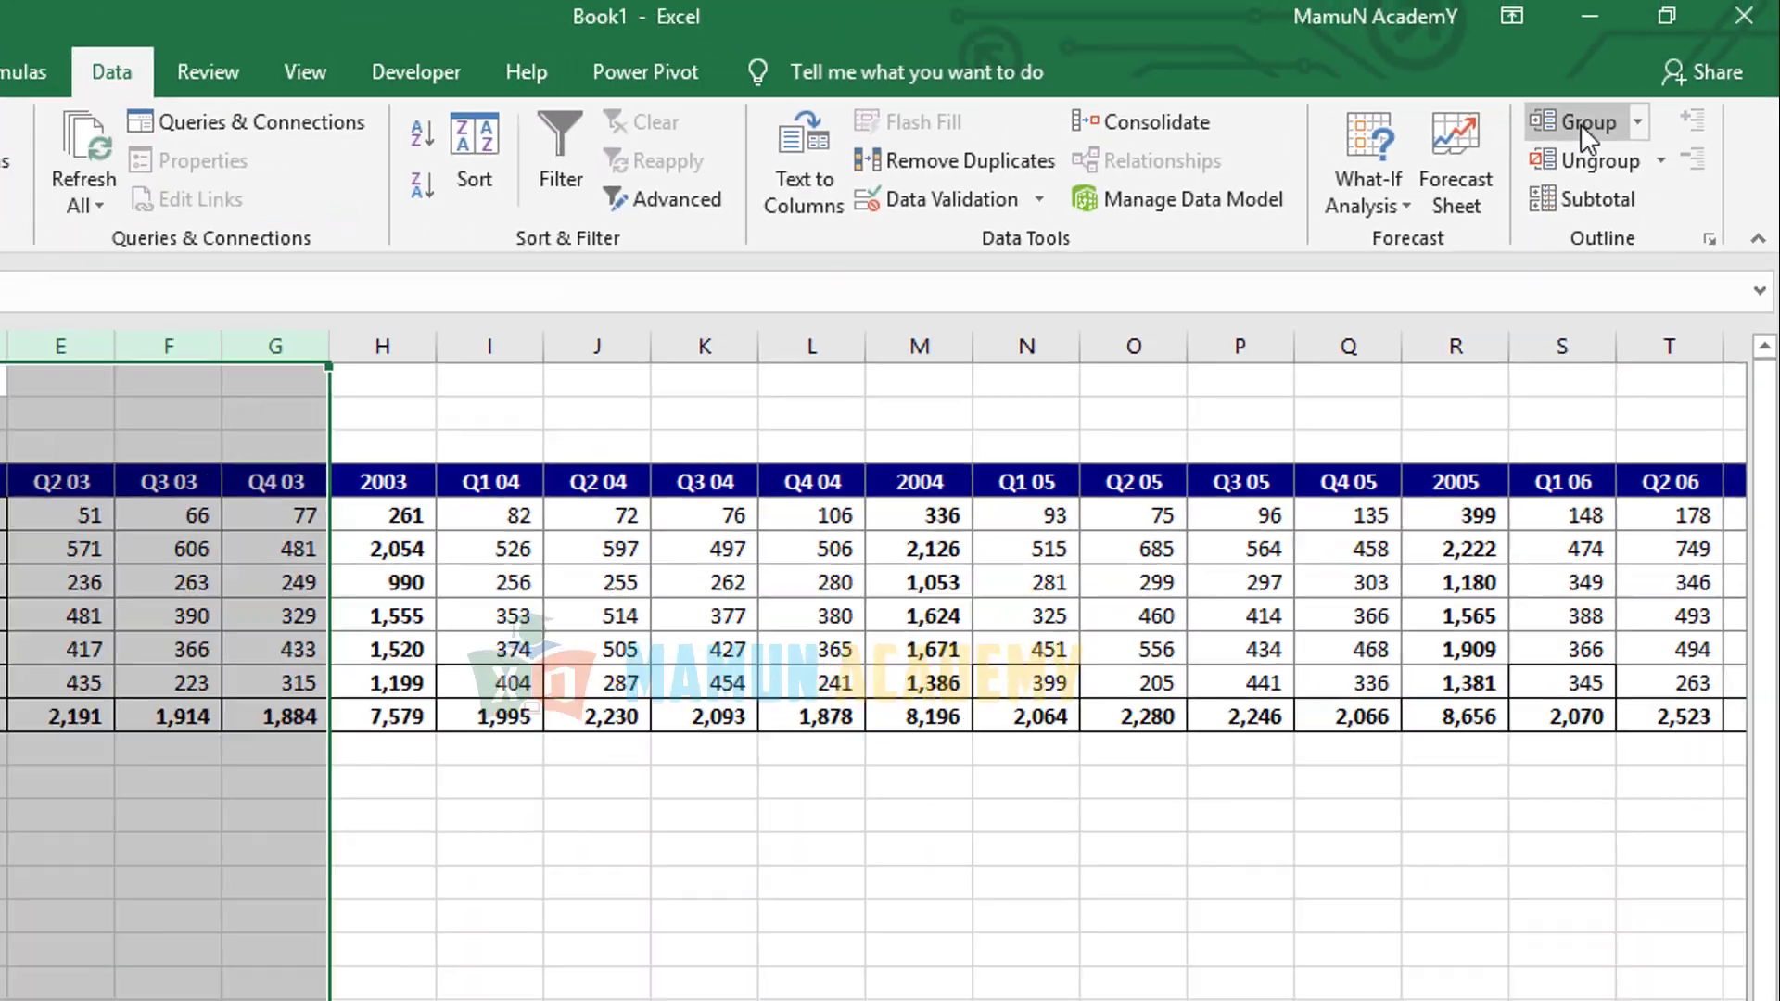
left_click(1625, 104)
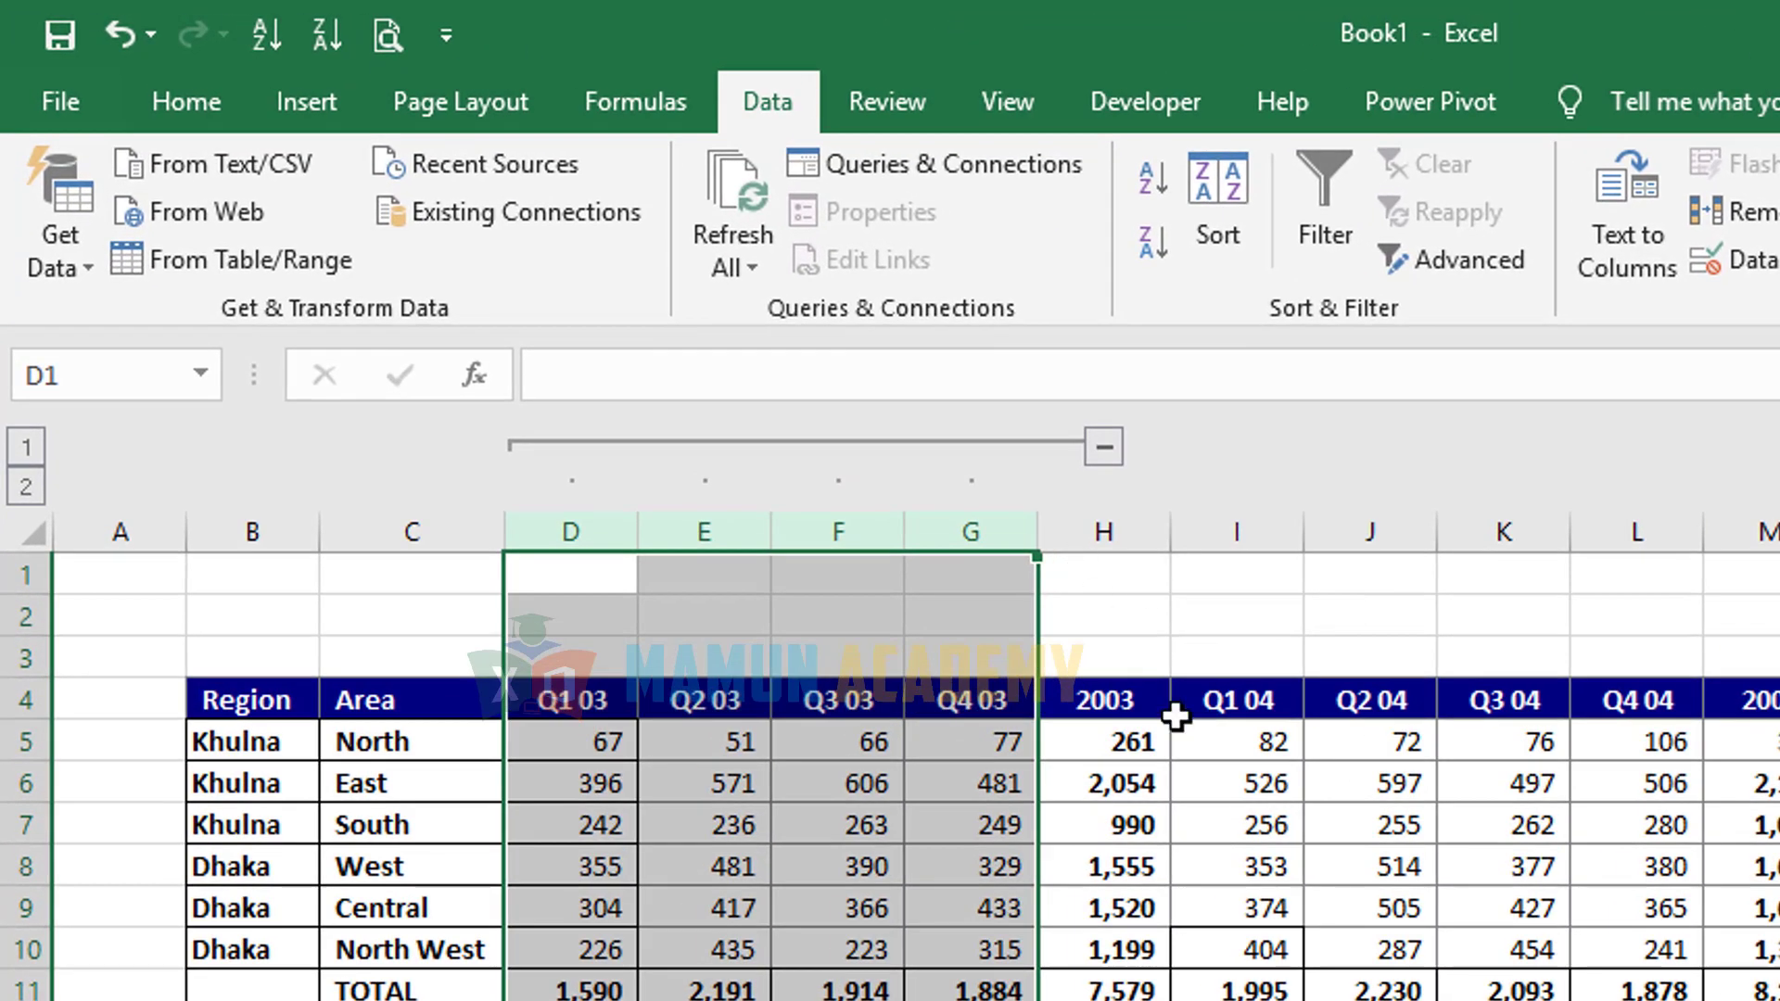
left_click(1196, 709)
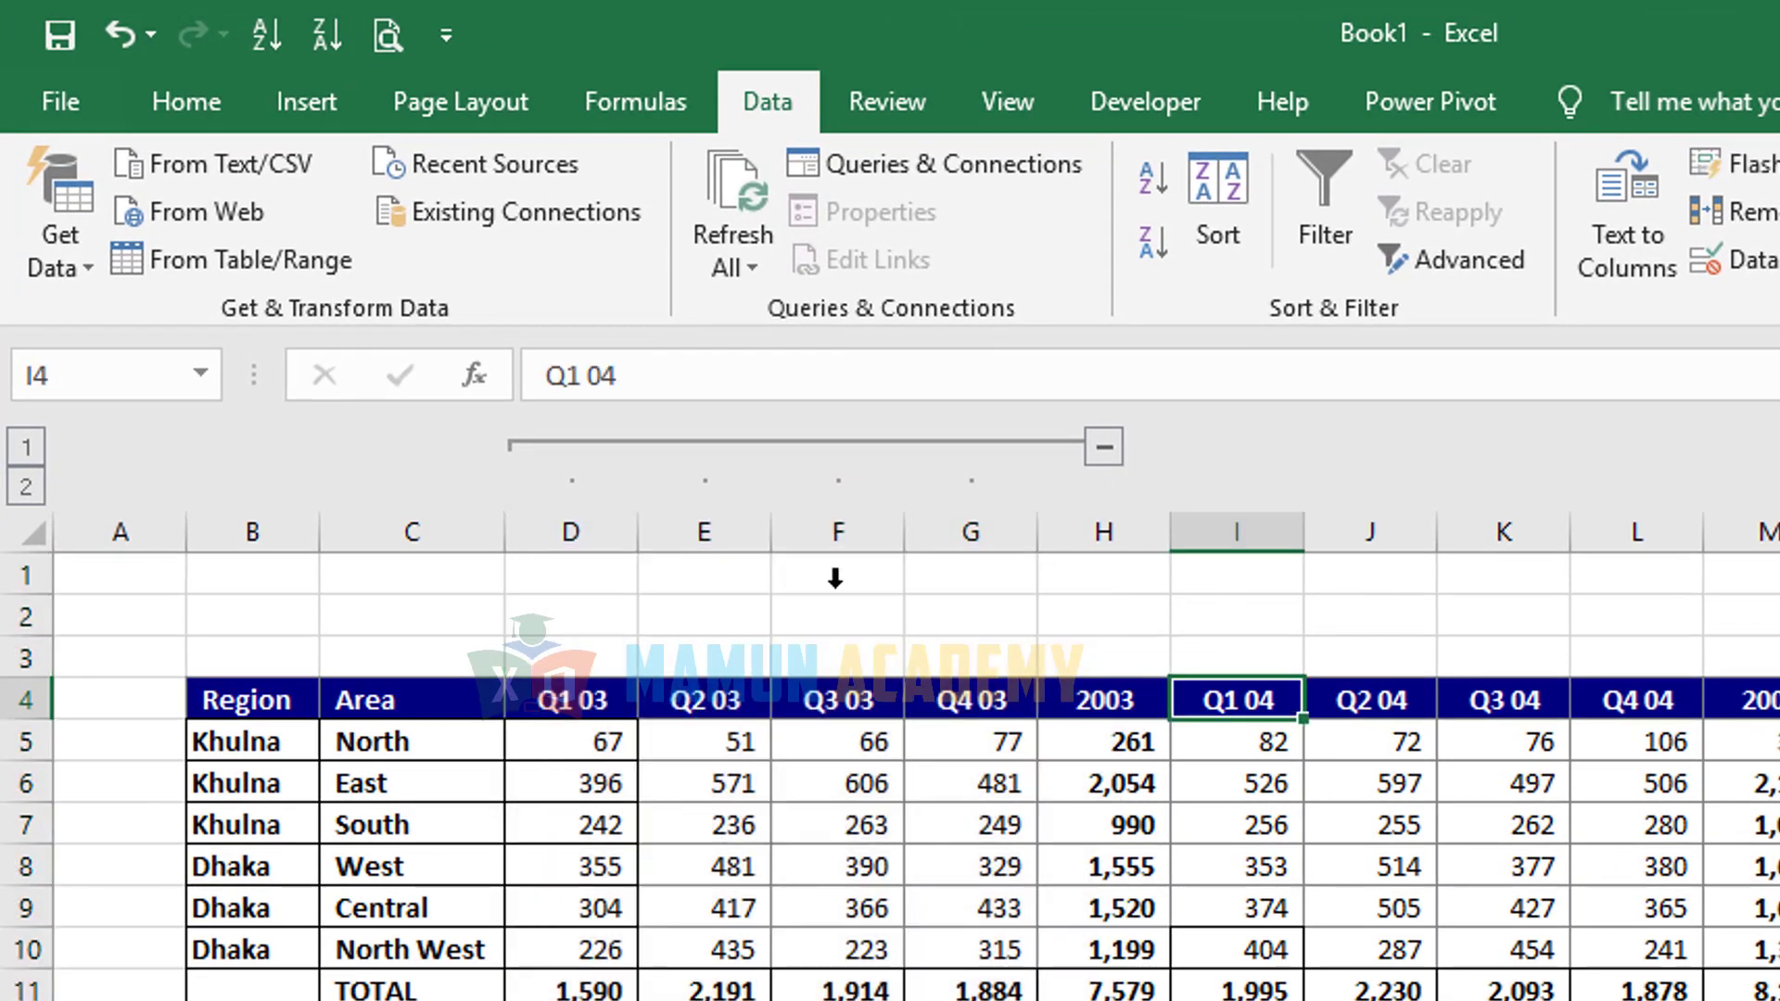
left_click(1106, 445)
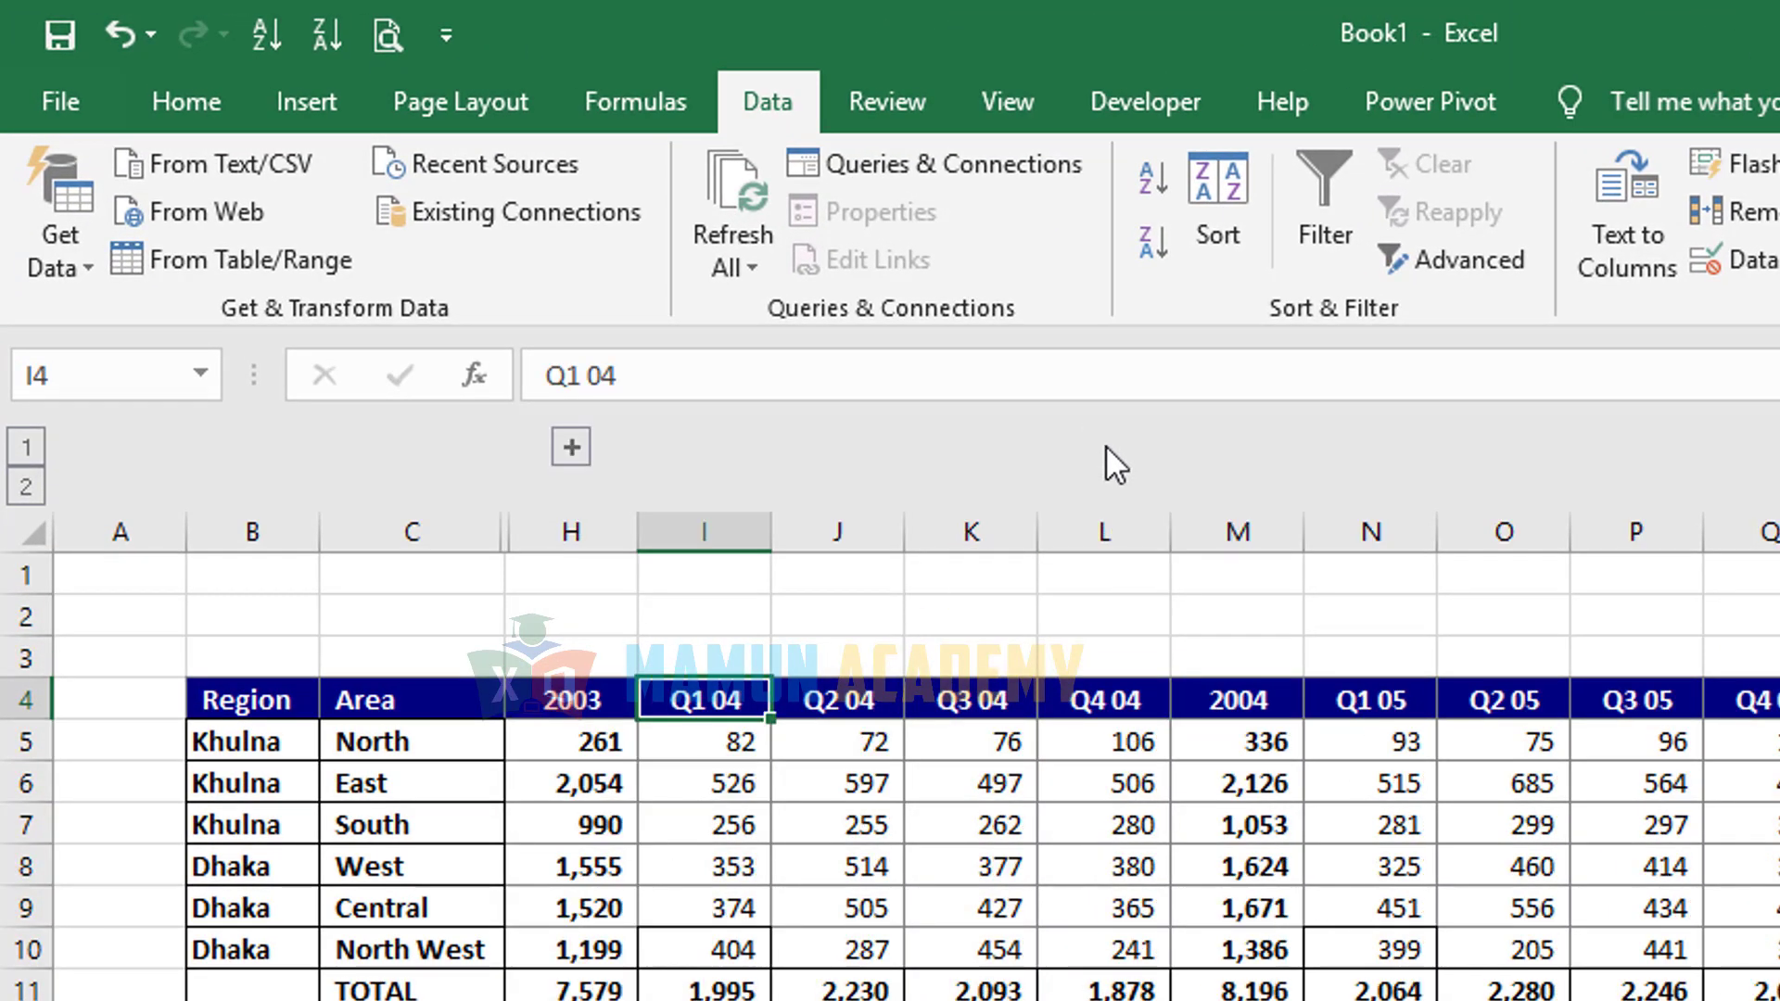
left_click(562, 788)
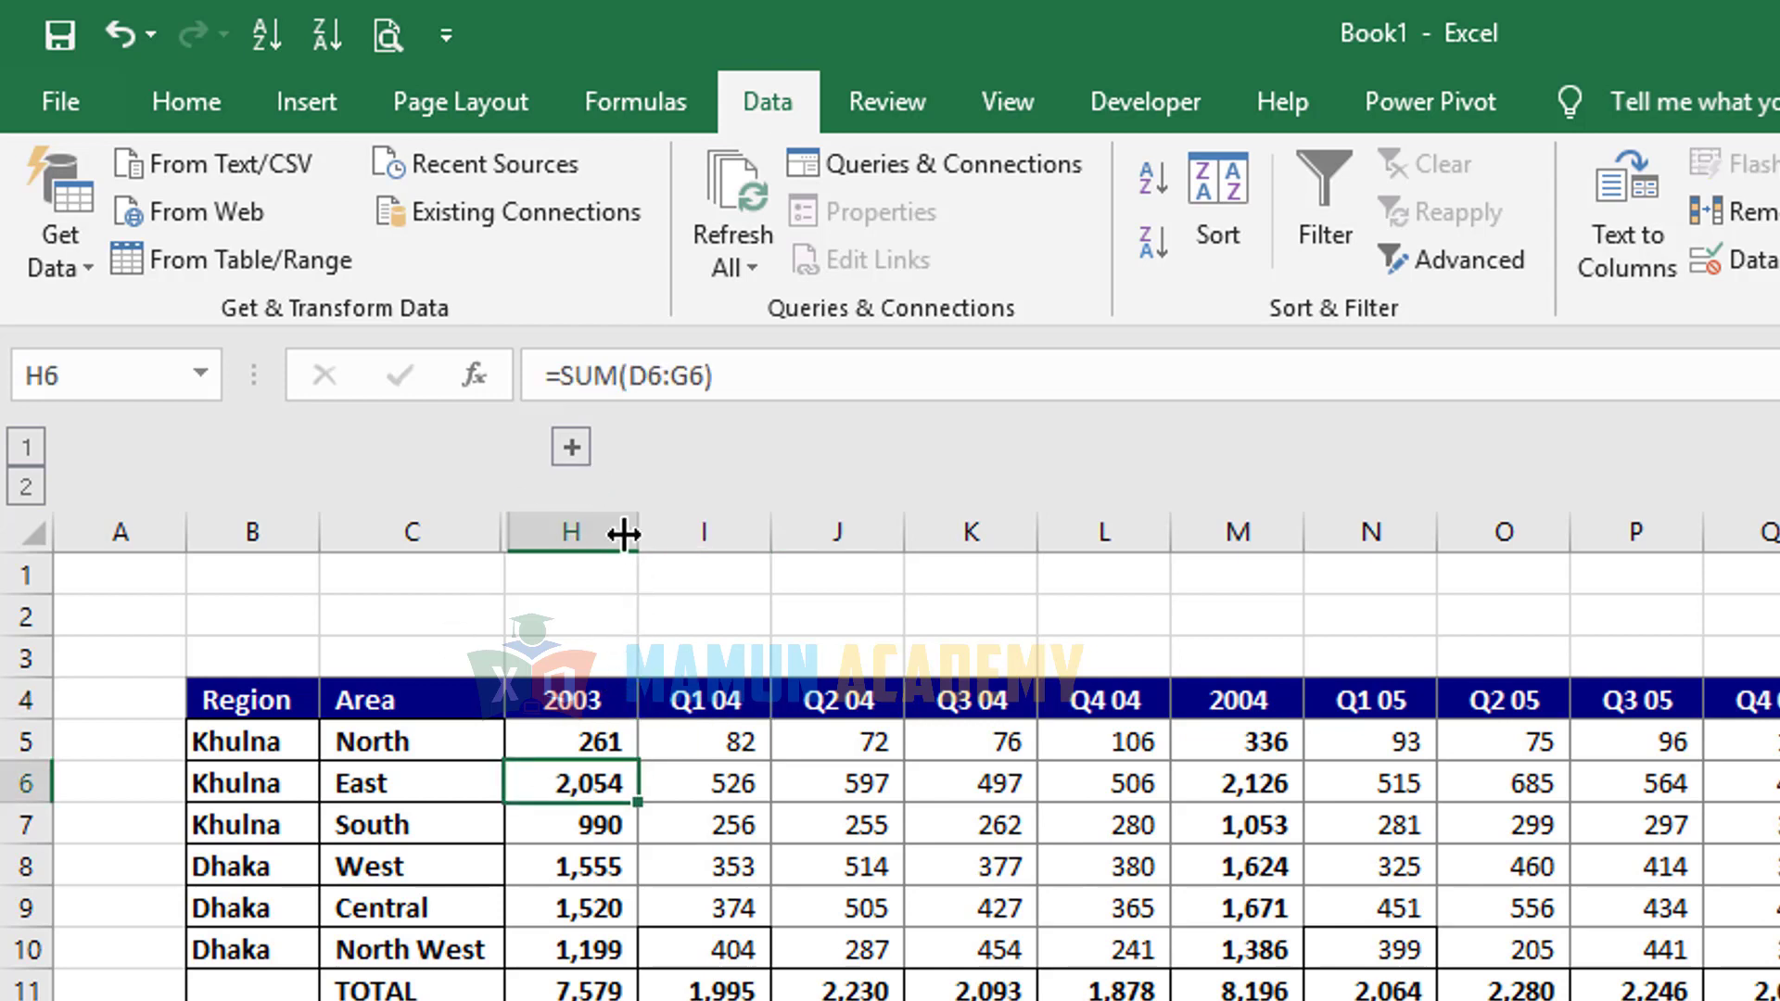
left_click(573, 447)
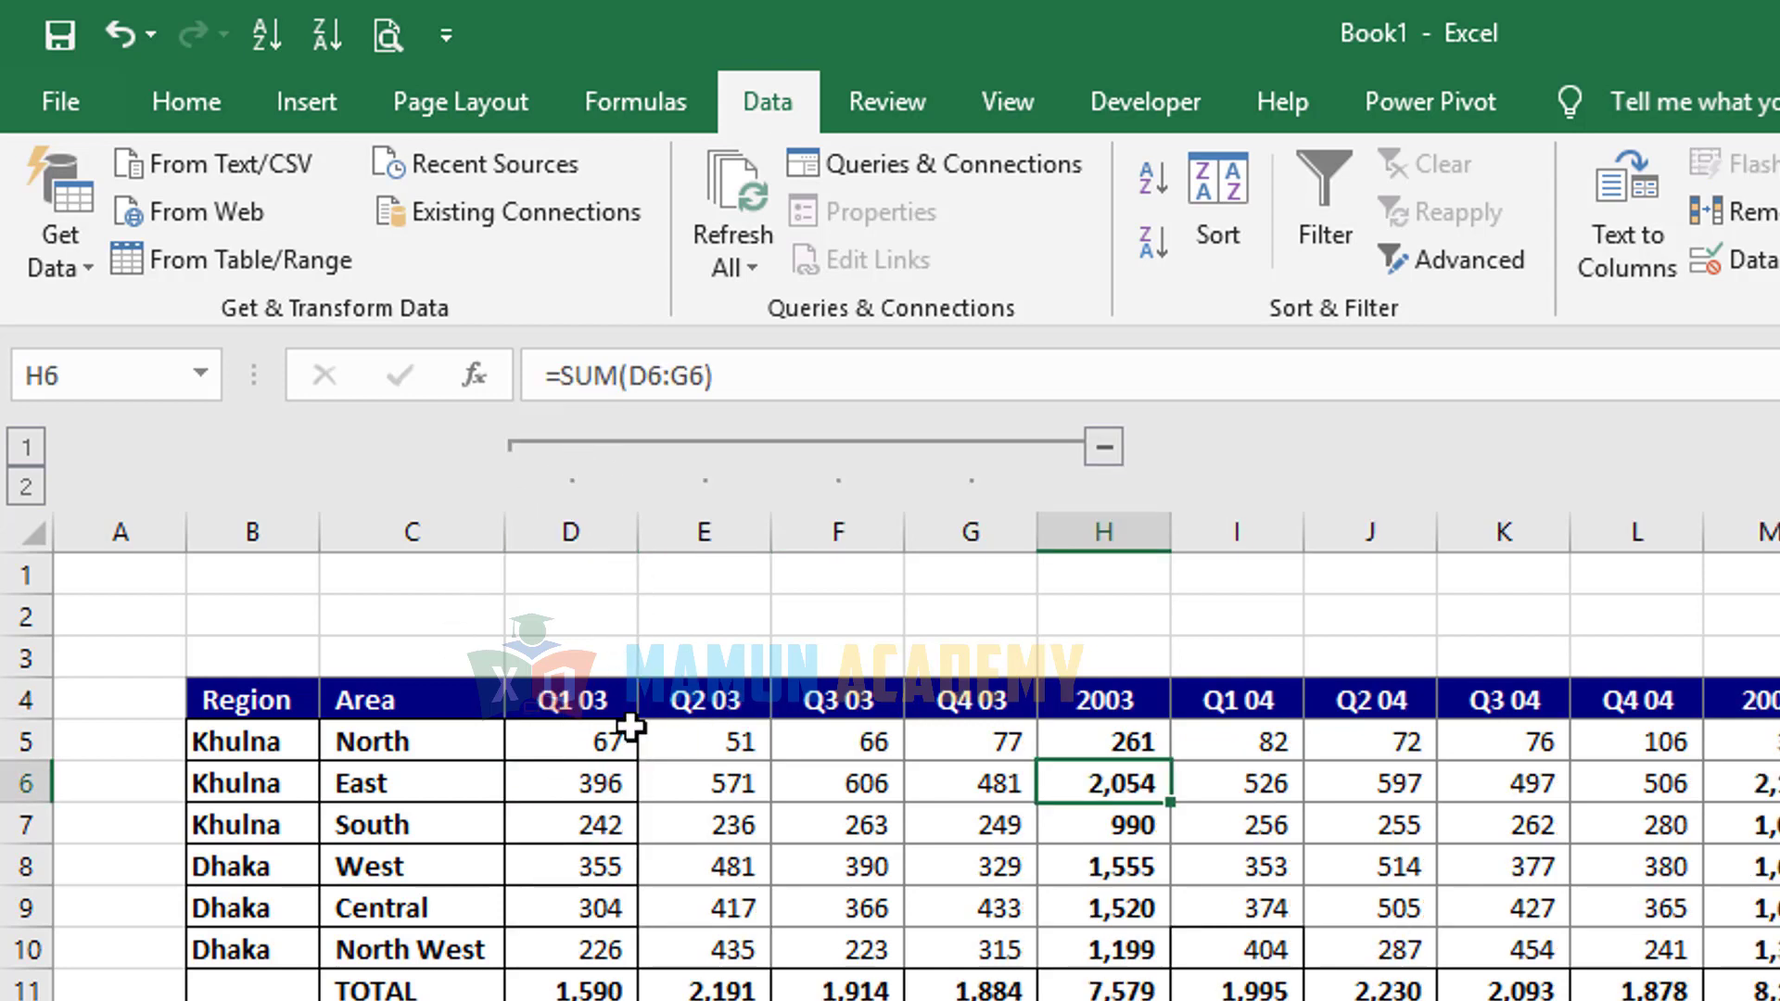
left_click(27, 447)
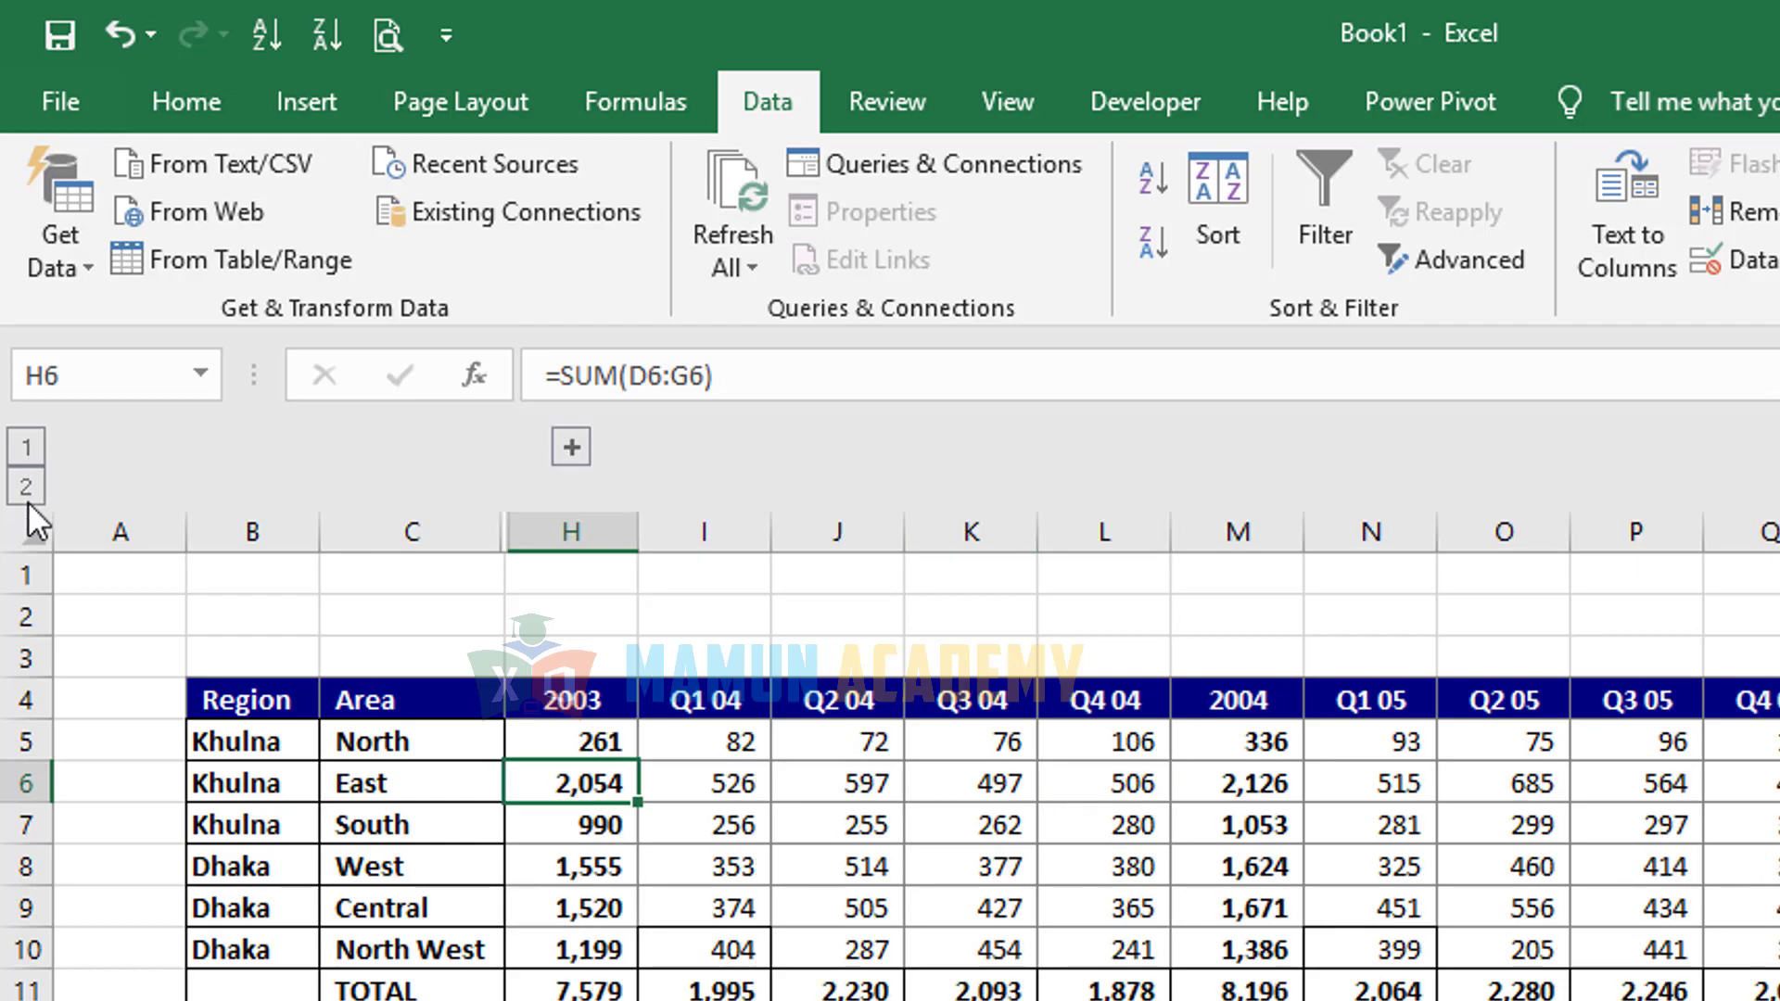
left_click(26, 489)
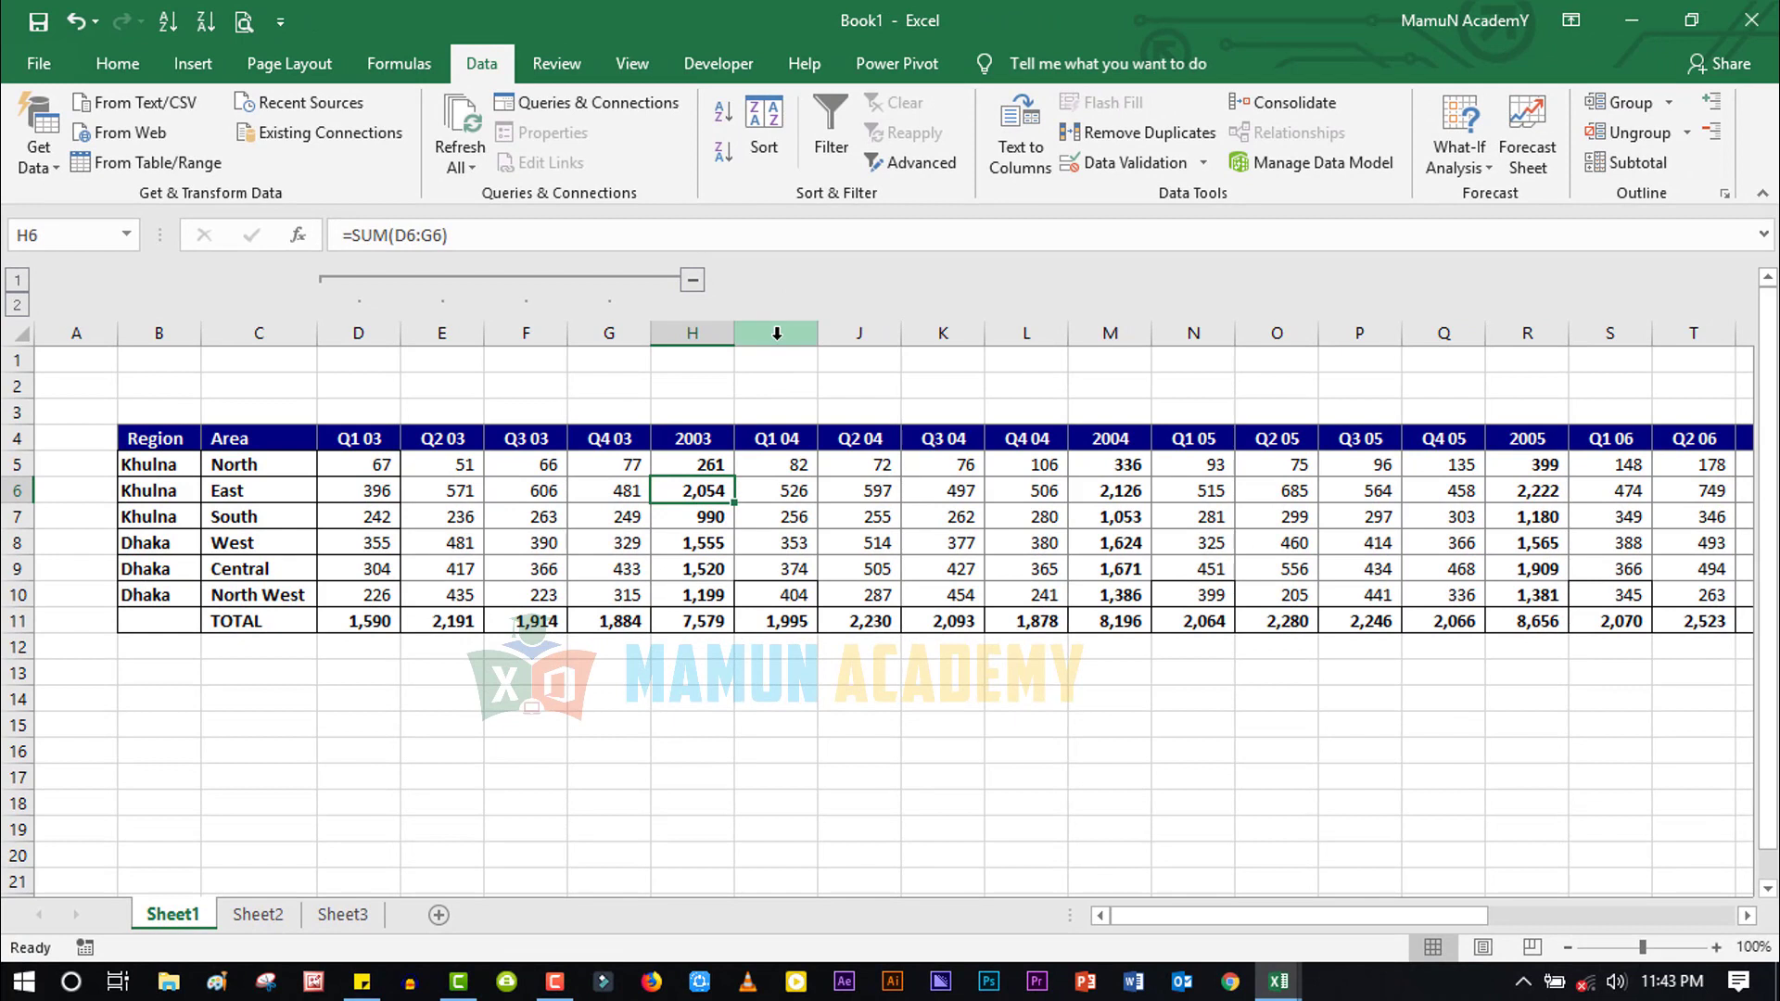
Group the 2004 quarter columns I to L, then ungroup them again
mouse_move(776, 336)
left_mouse_down()
mouse_move(1082, 355)
mouse_move(1044, 347)
left_mouse_up()
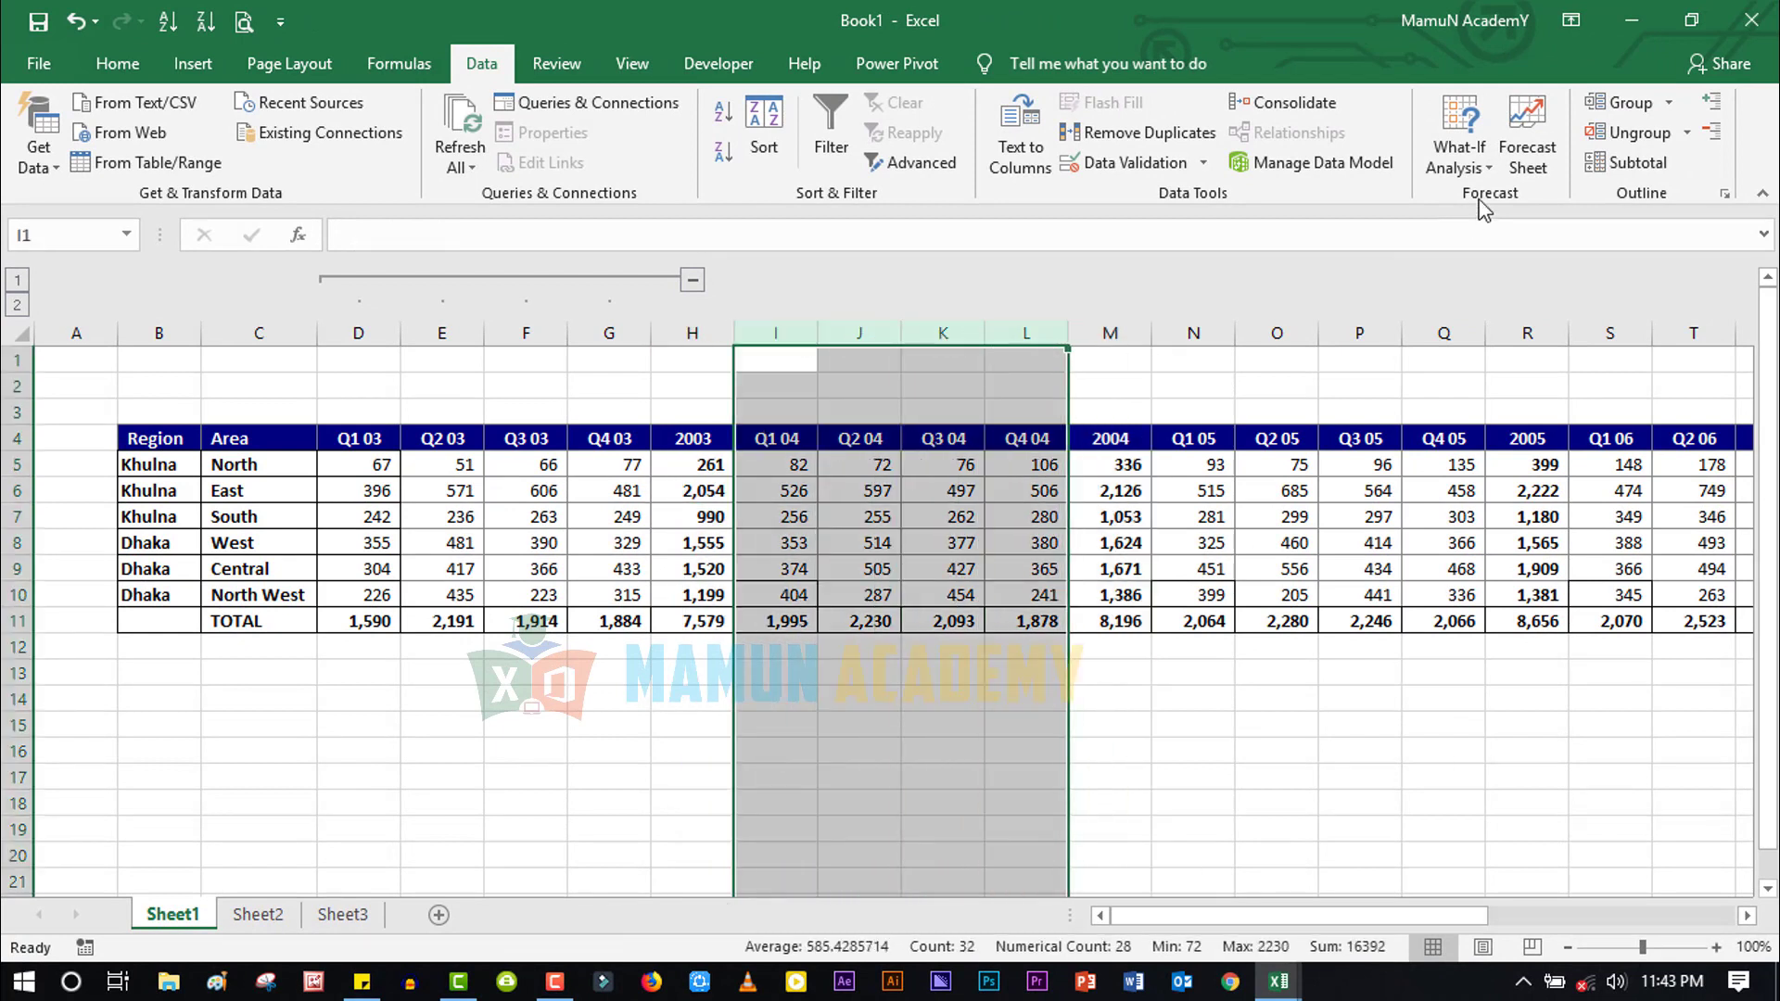
left_click(1622, 99)
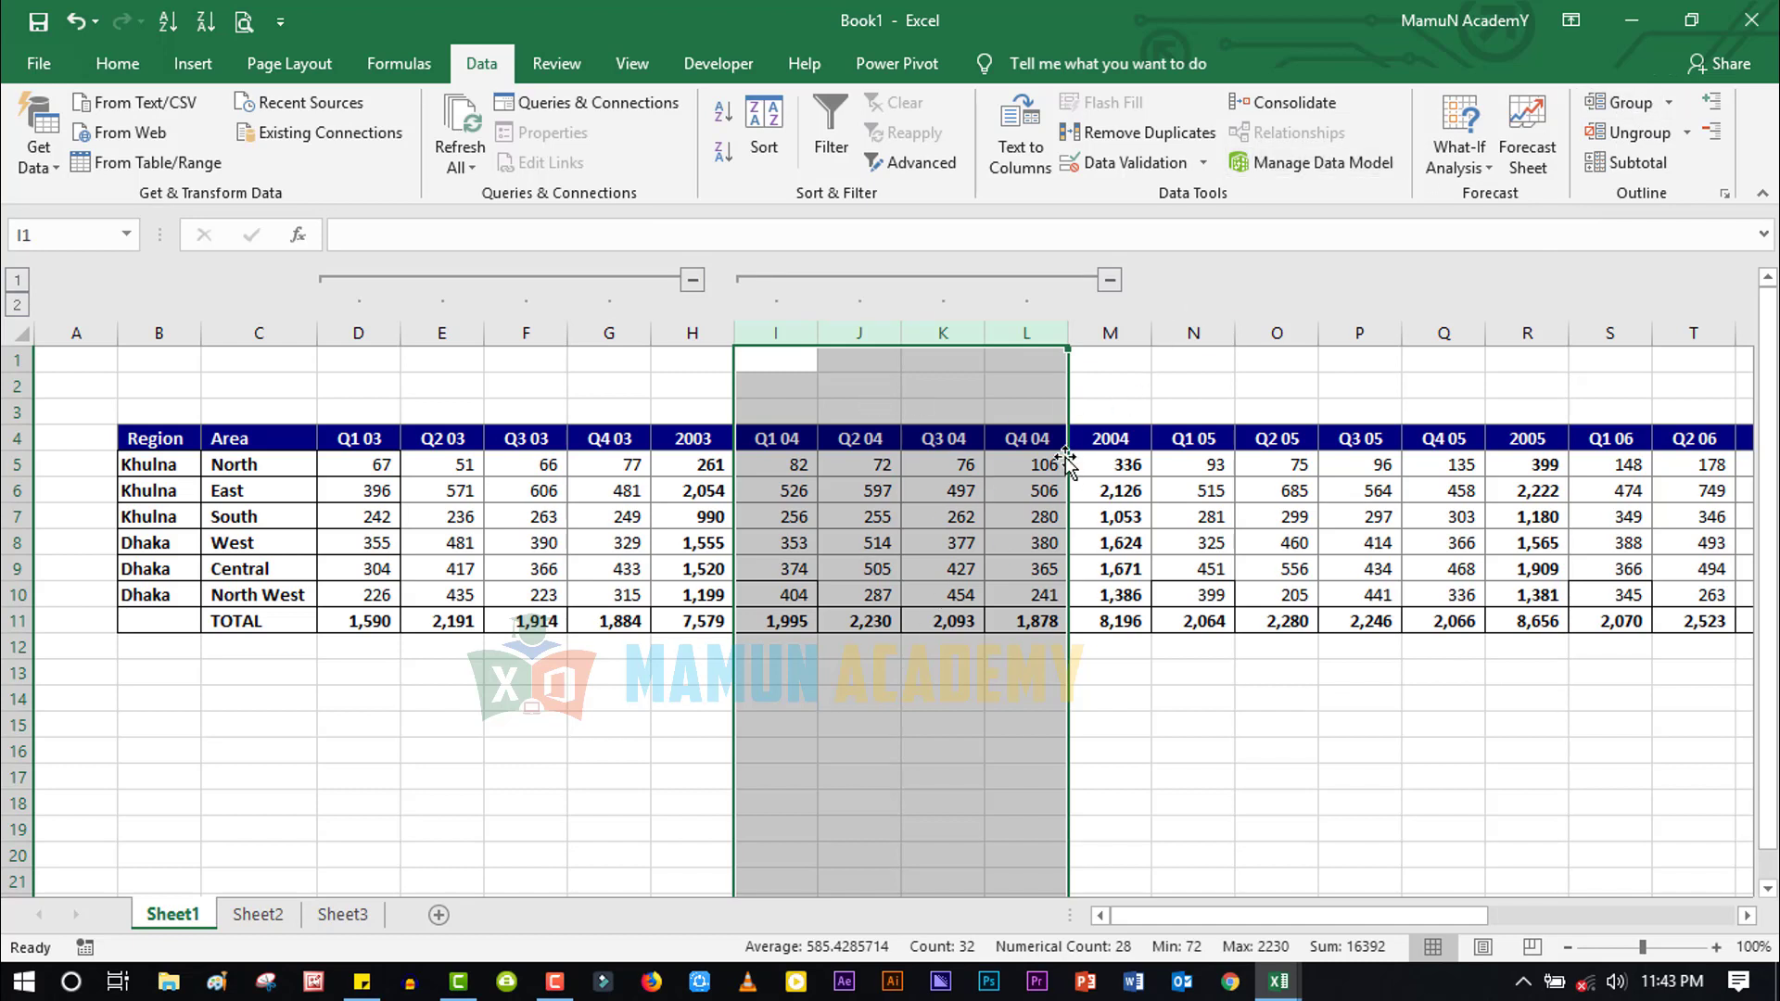
left_click(1632, 135)
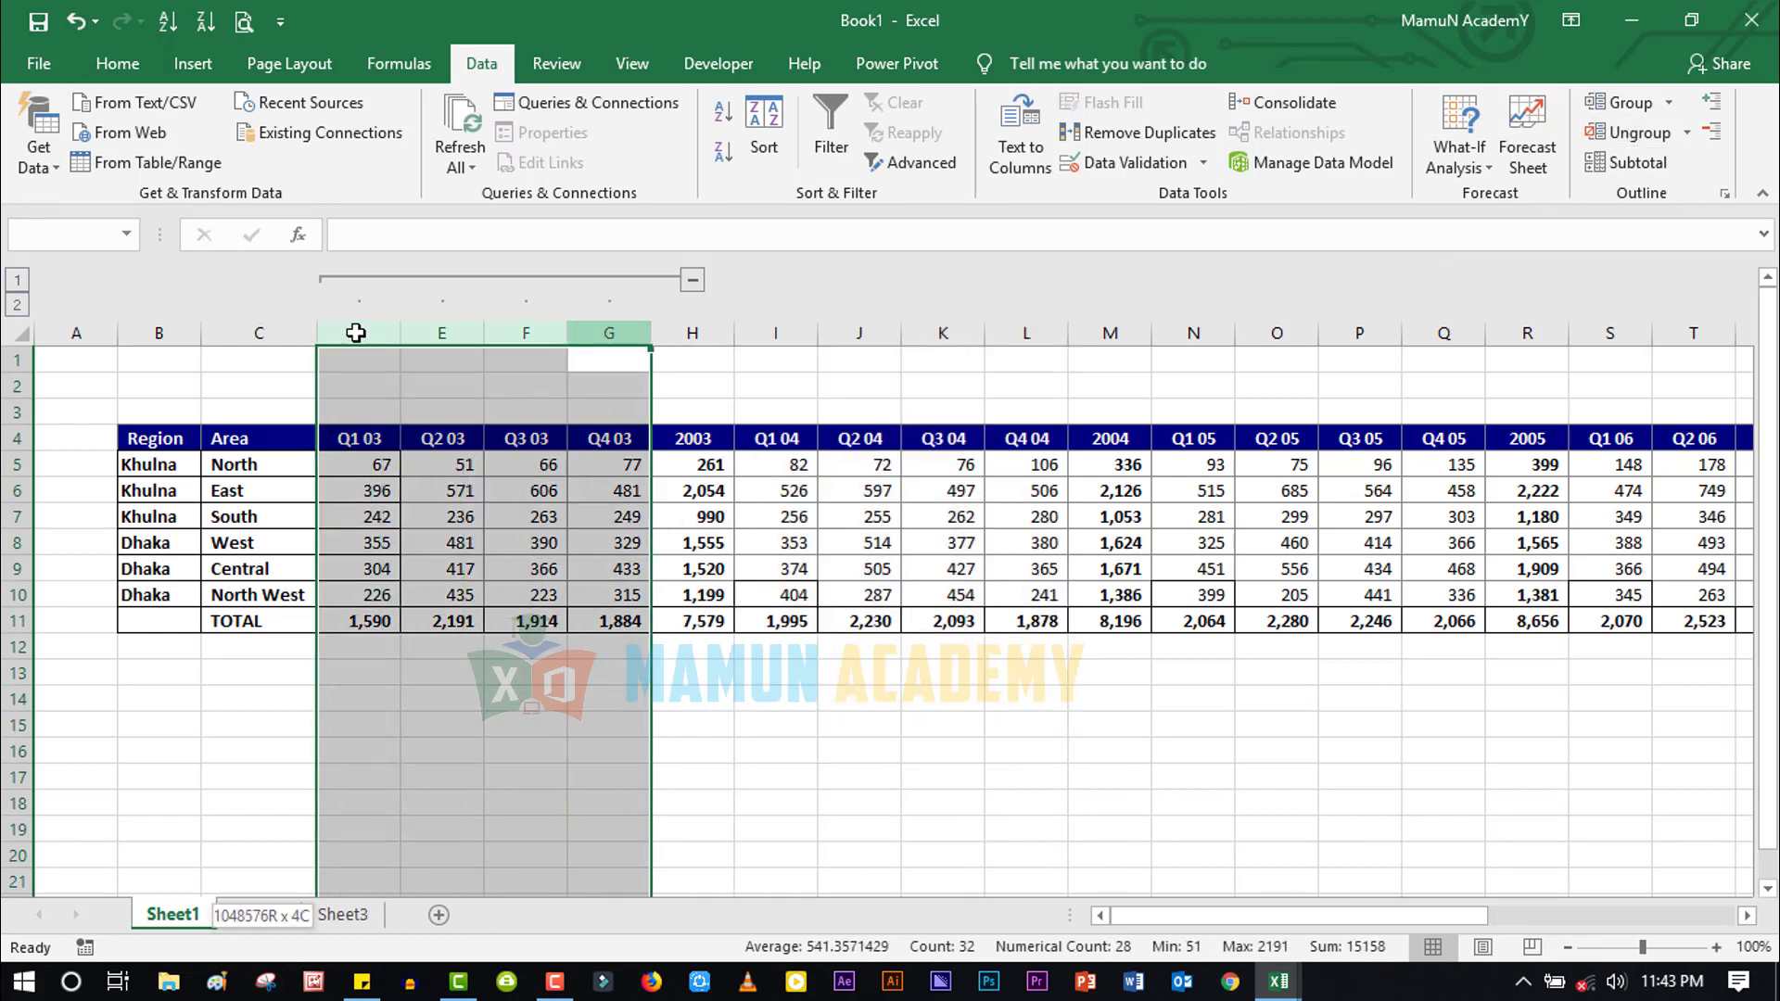
Ungroup columns E–G and then D–E so no column outline remains
left_click_drag(620, 332, 441, 332)
left_click(1632, 133)
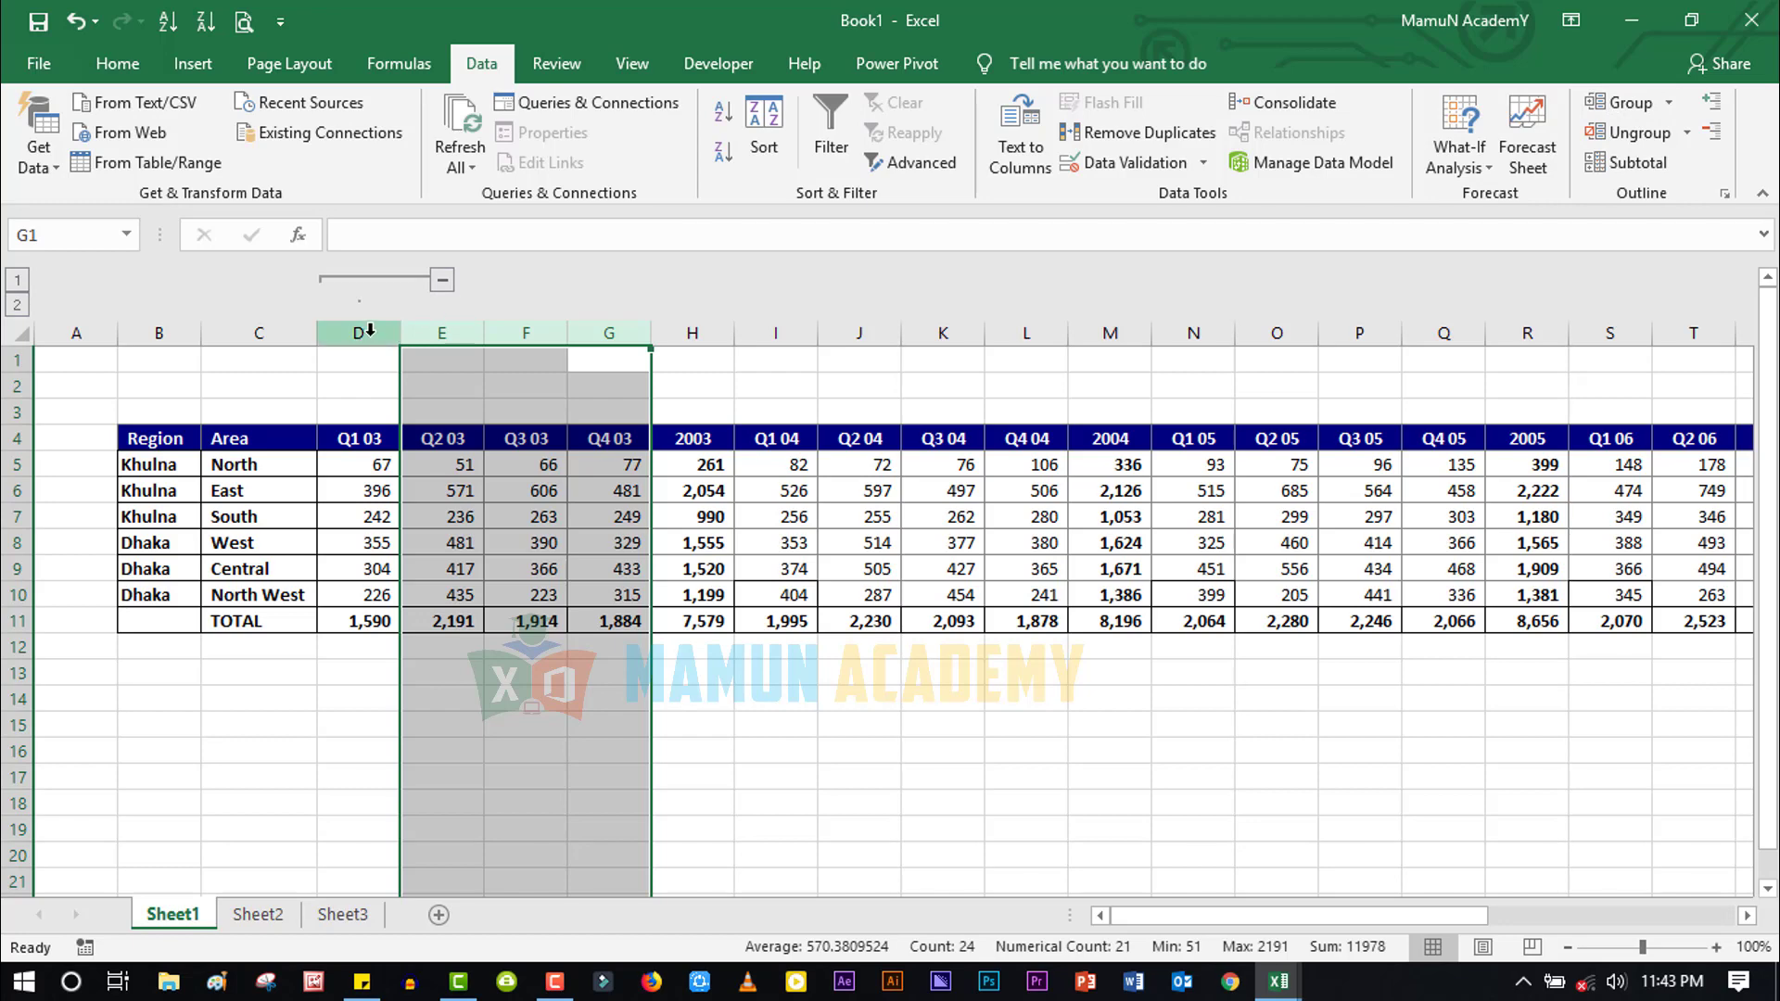
left_click_drag(369, 331, 431, 329)
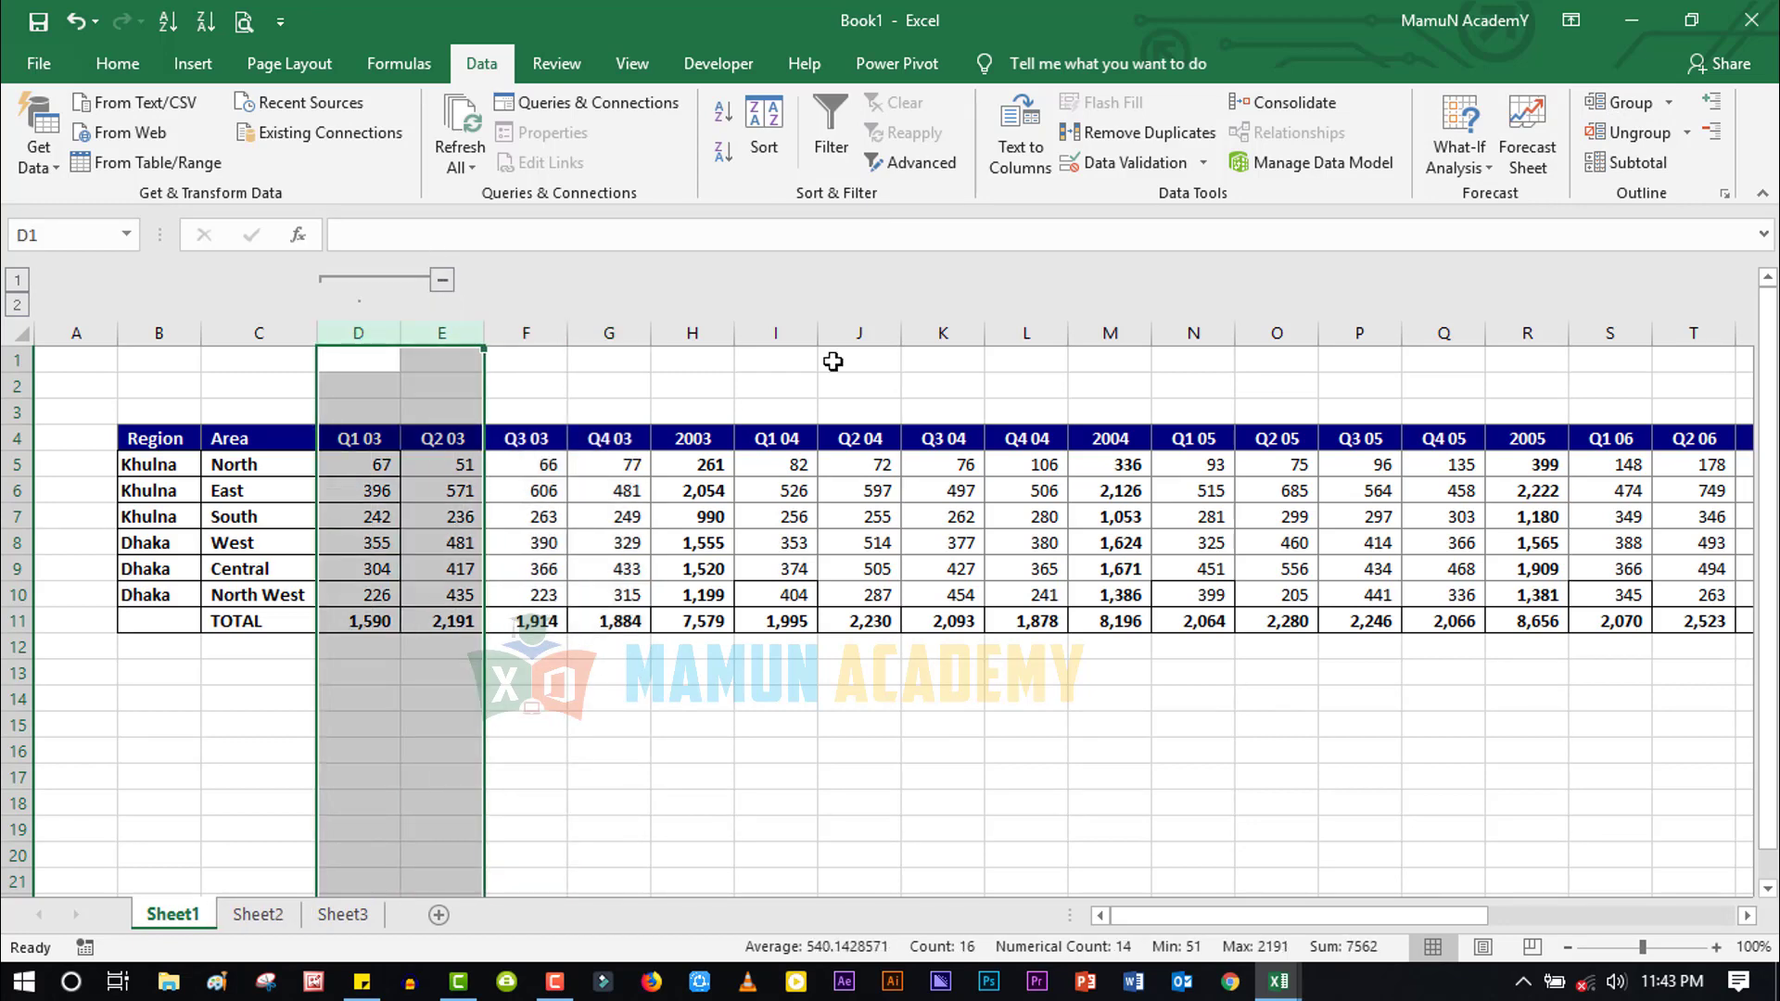
left_click(1622, 135)
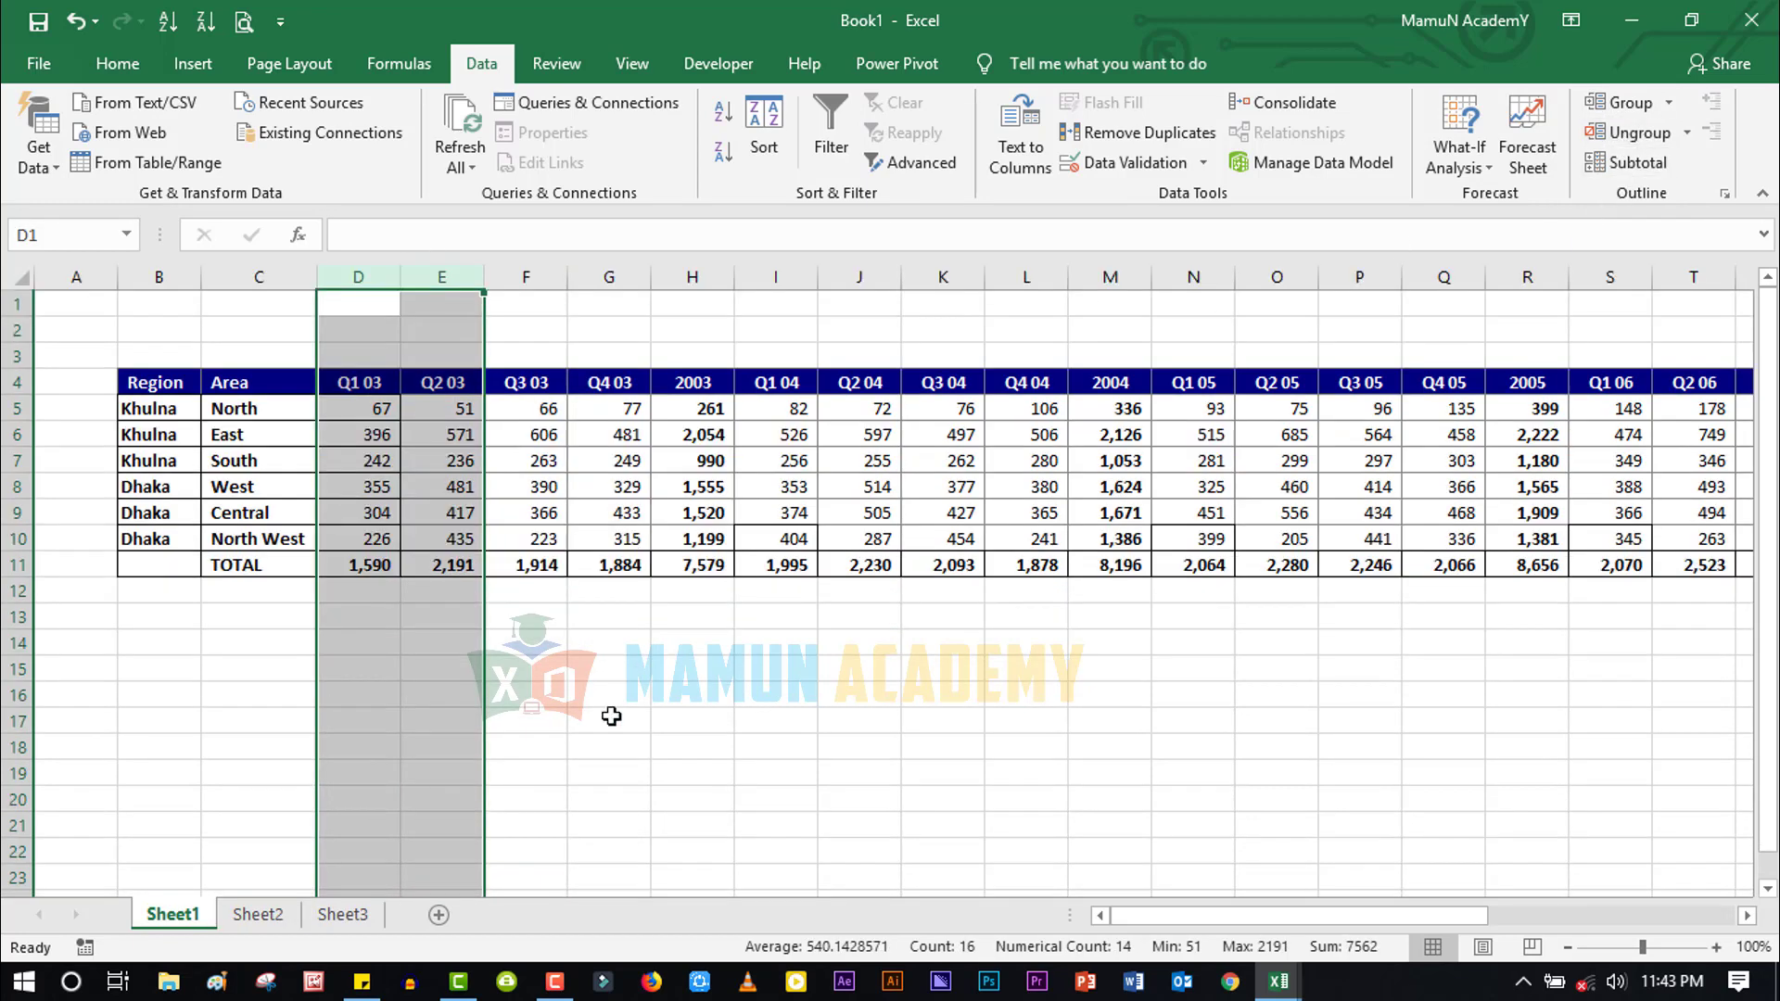
left_click(600, 773)
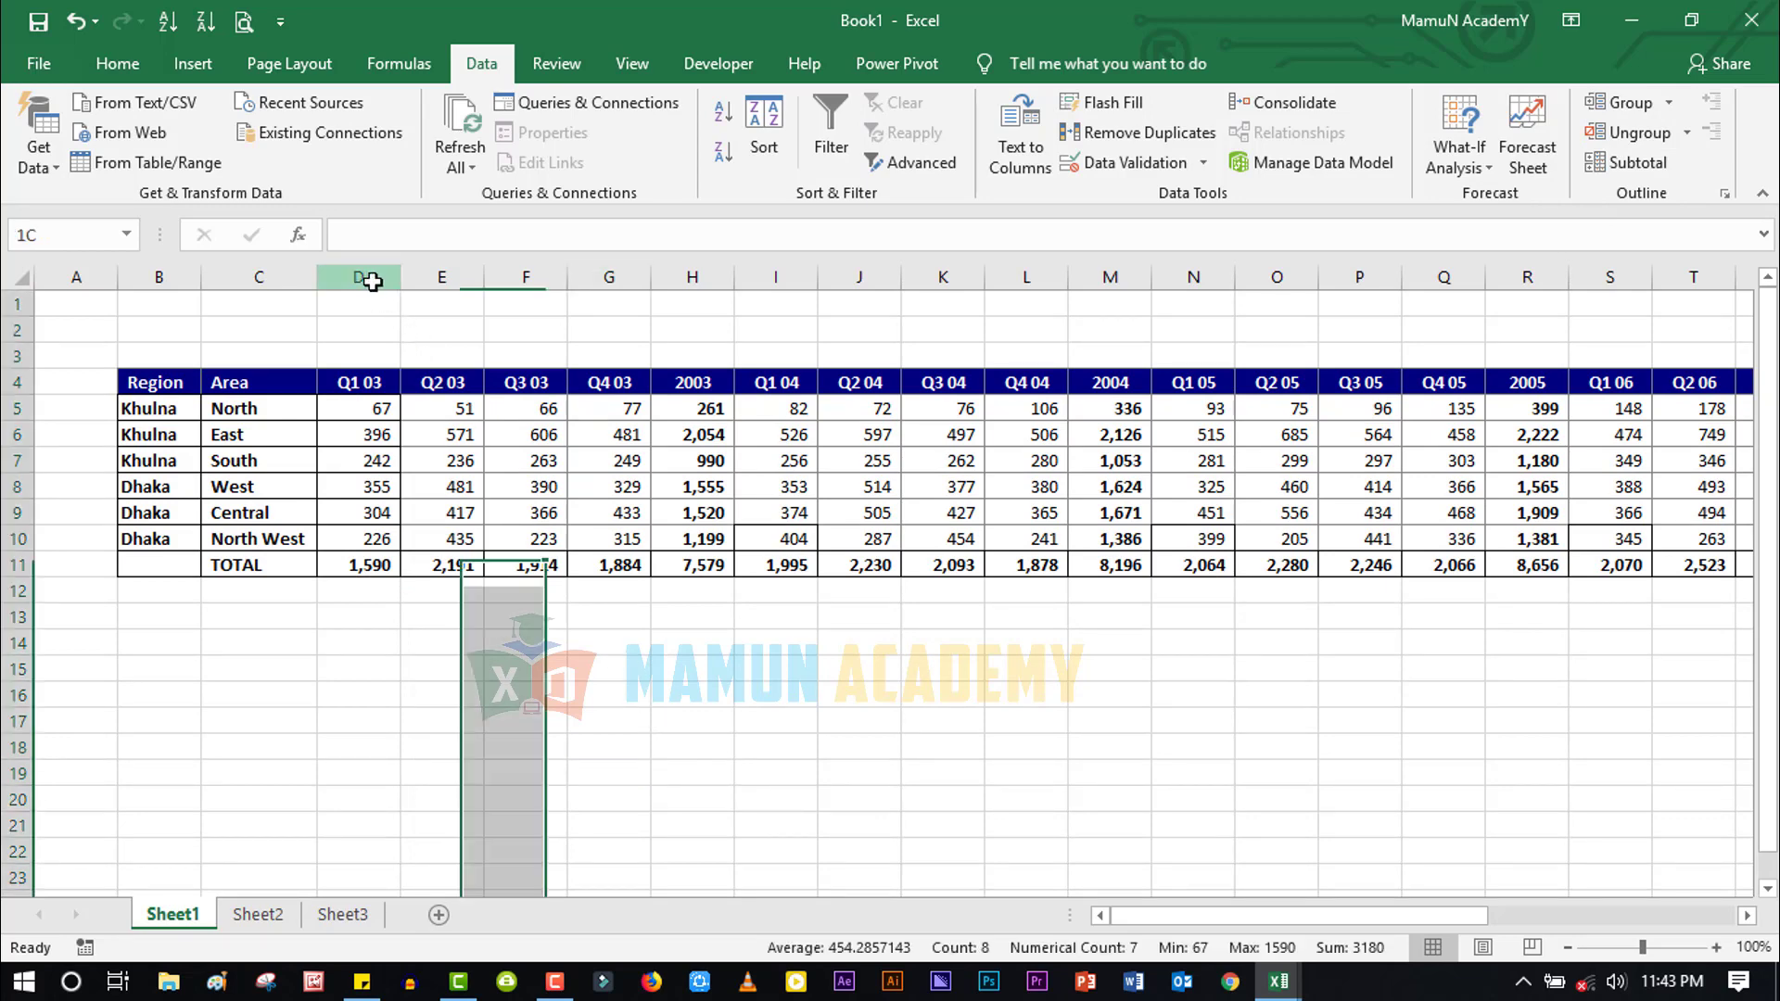
Hide the Q1 03–Q4 03 columns D to G, then select columns I to L
left_click_drag(369, 278, 557, 278)
scroll(556, 278, "right", 4)
left_click_drag(442, 278, 672, 257)
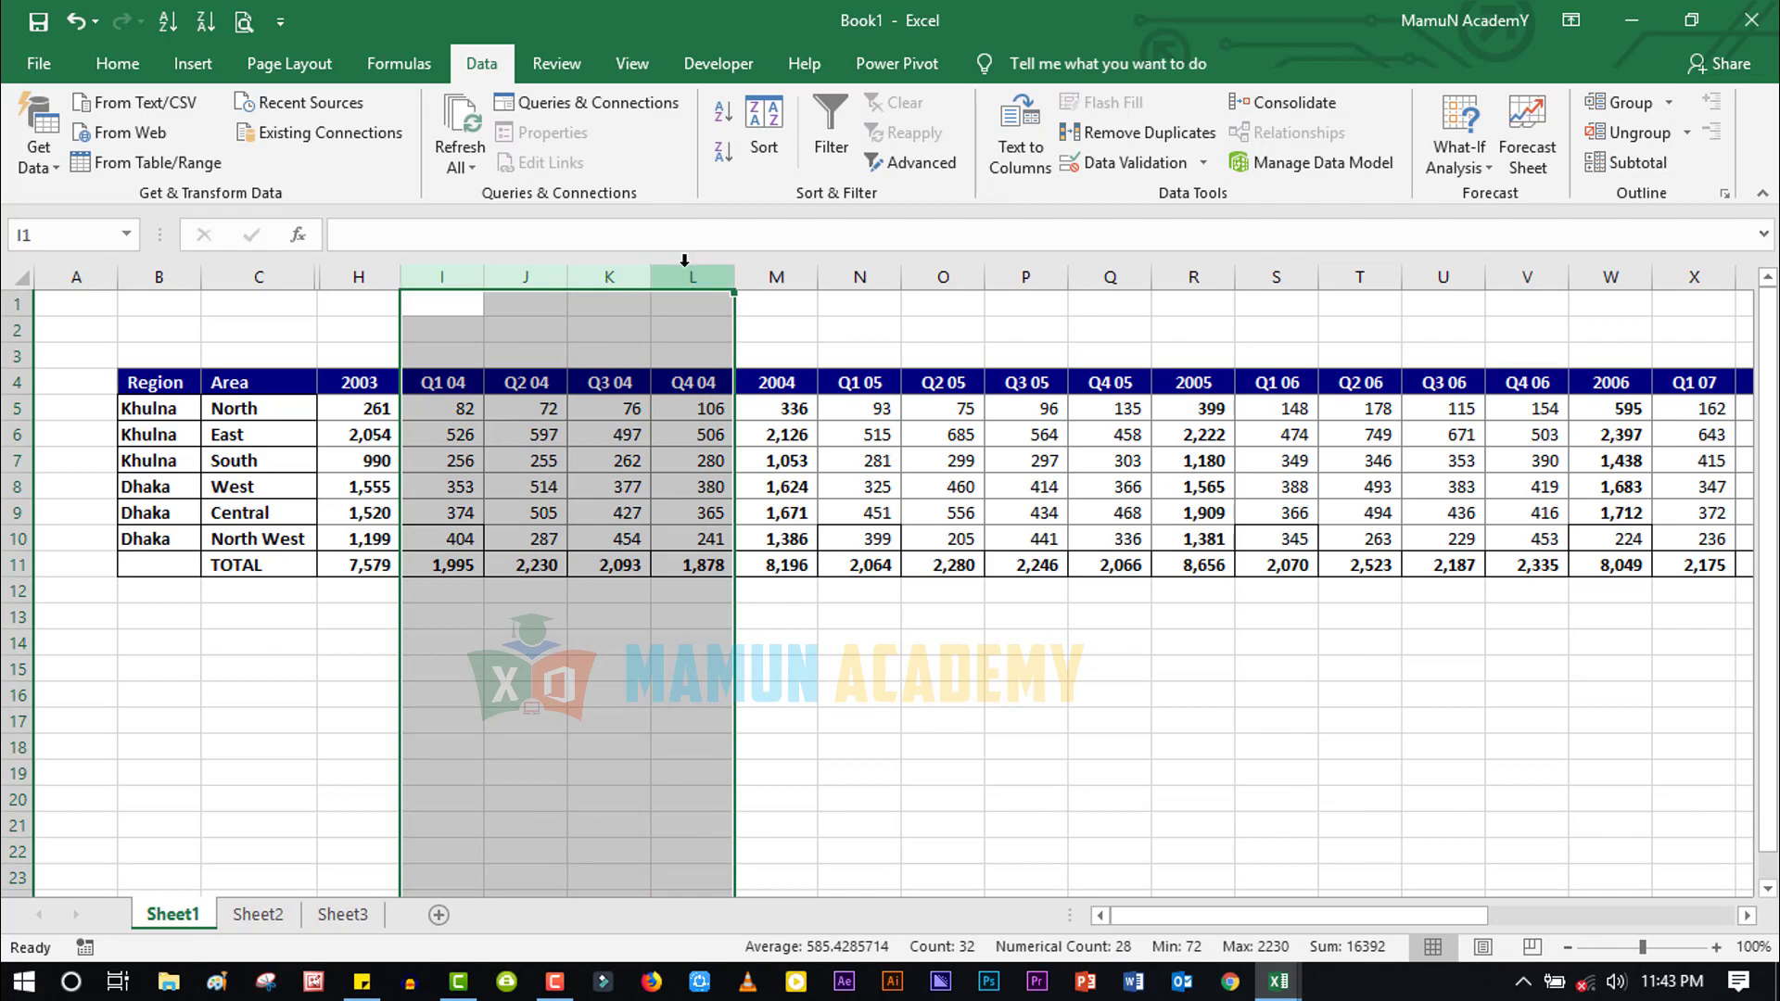
Hide the 2004 quarter columns I to L and the columns M to Q
right_click(691, 278)
left_click(757, 610)
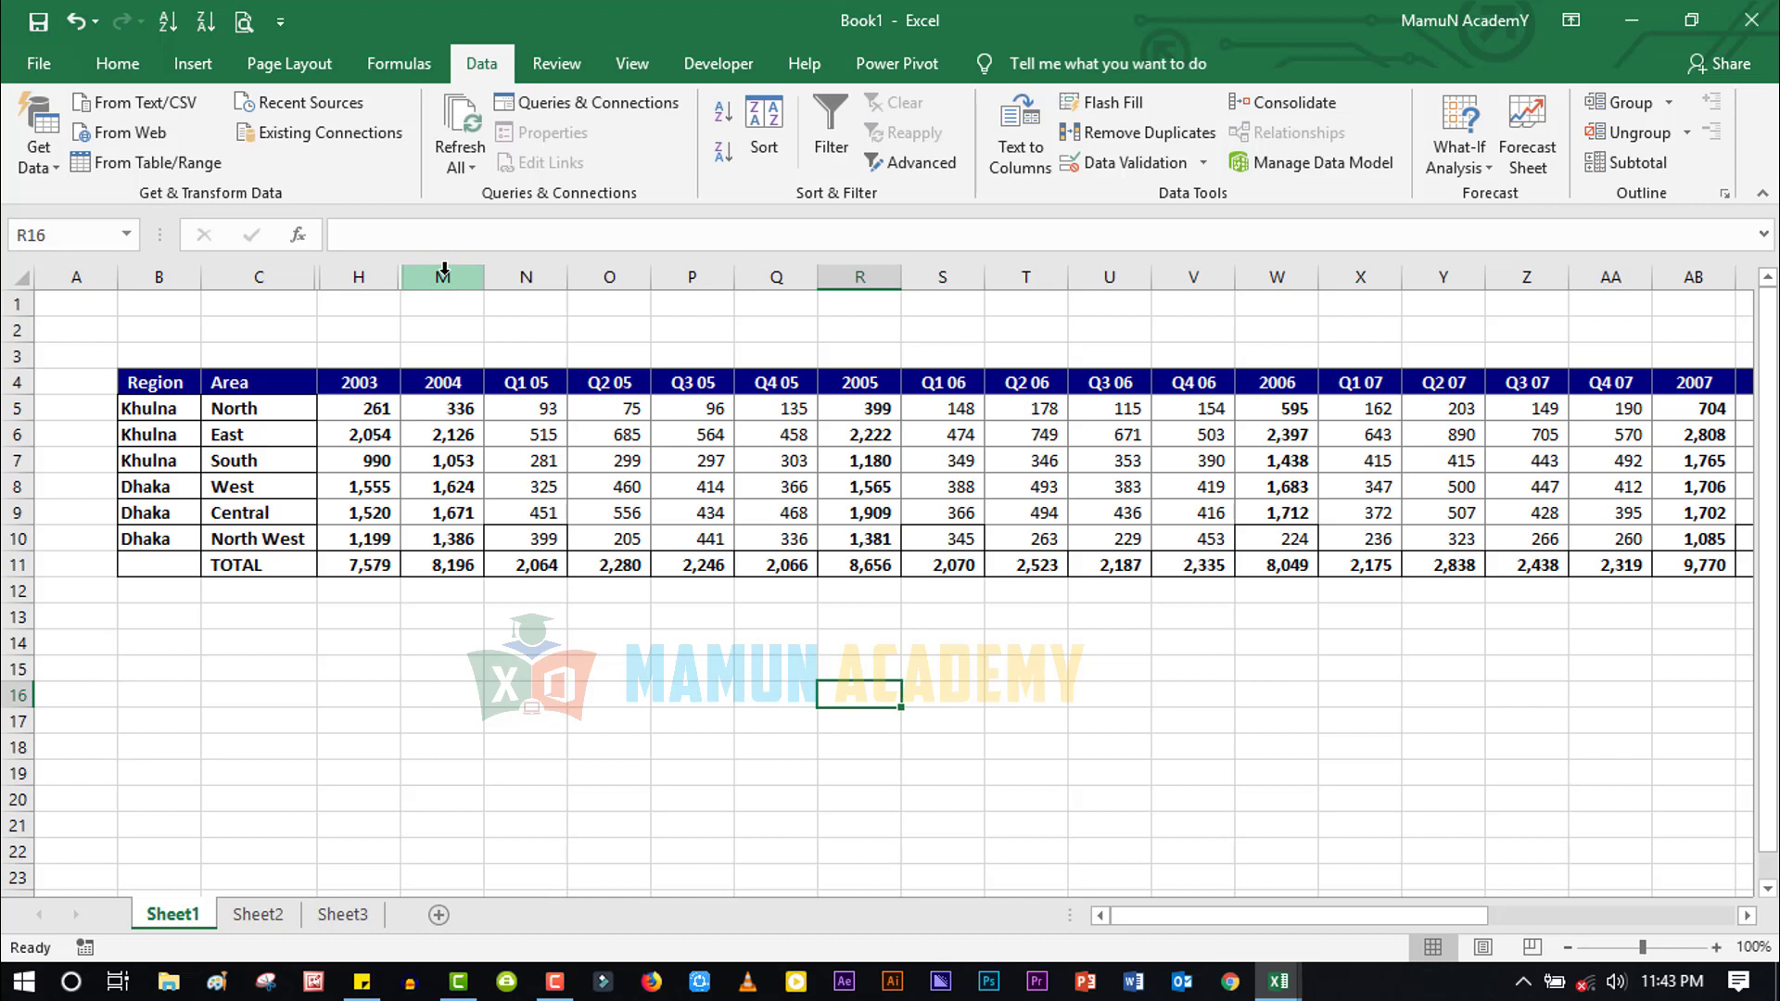
left_click_drag(444, 272, 771, 271)
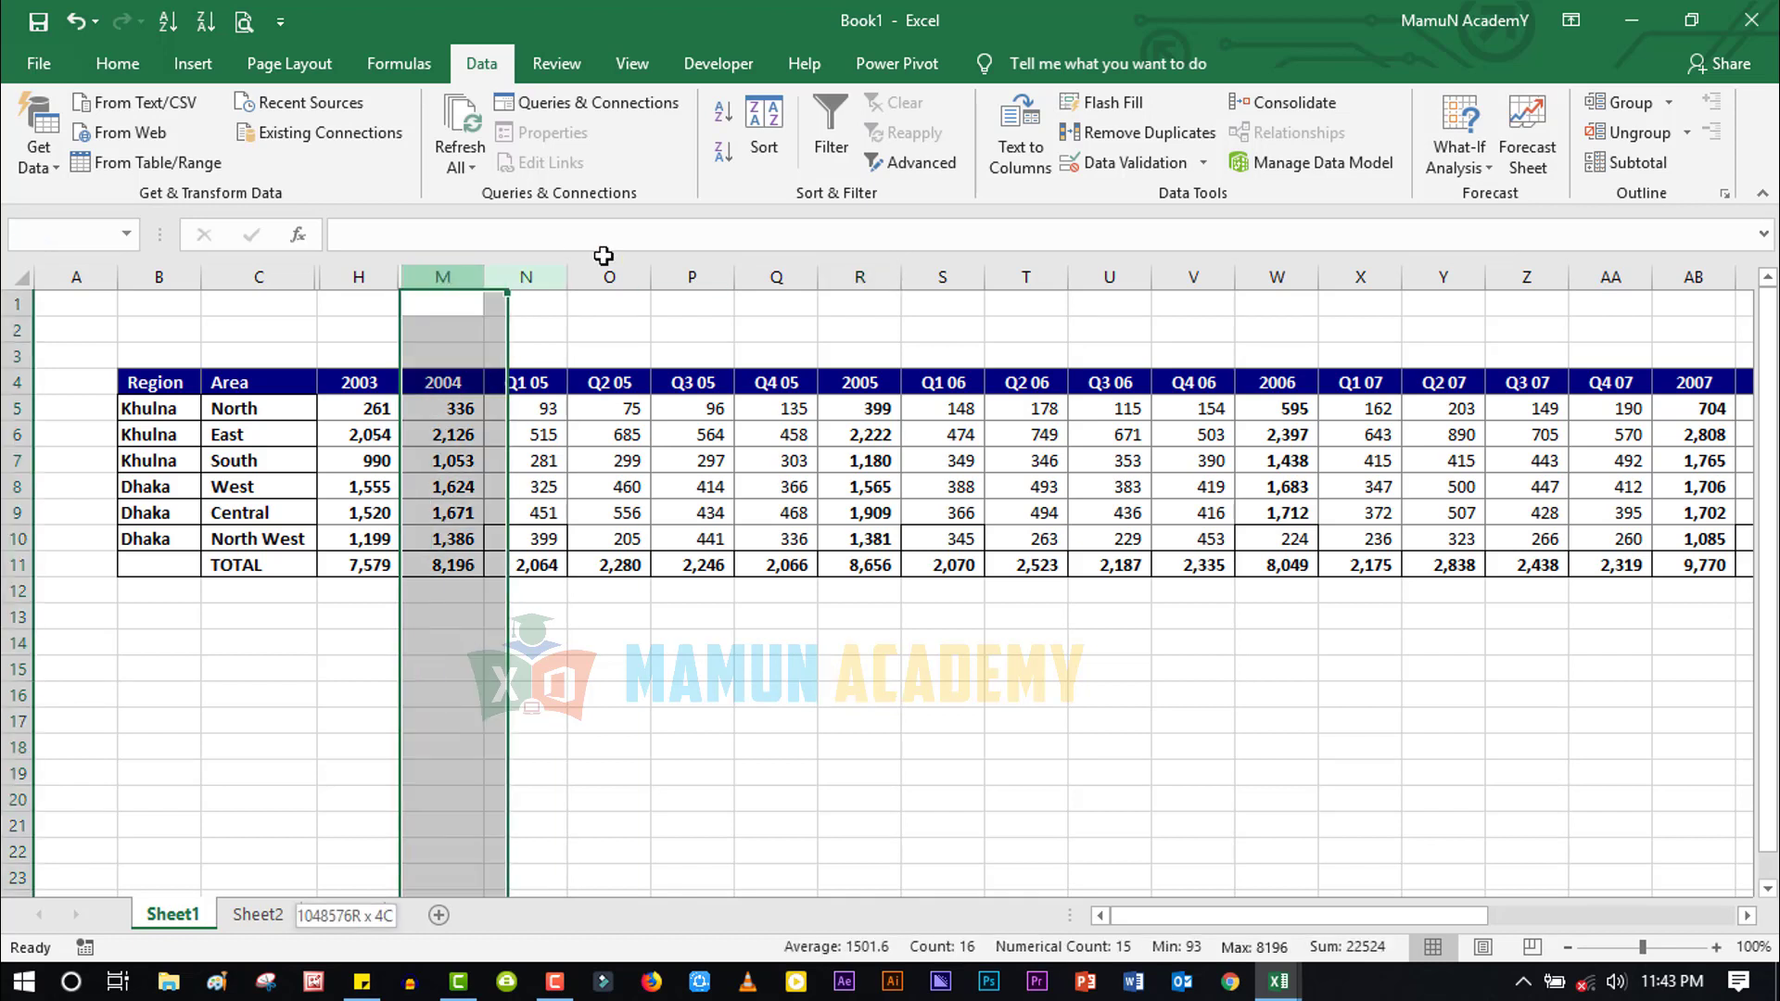
right_click(771, 272)
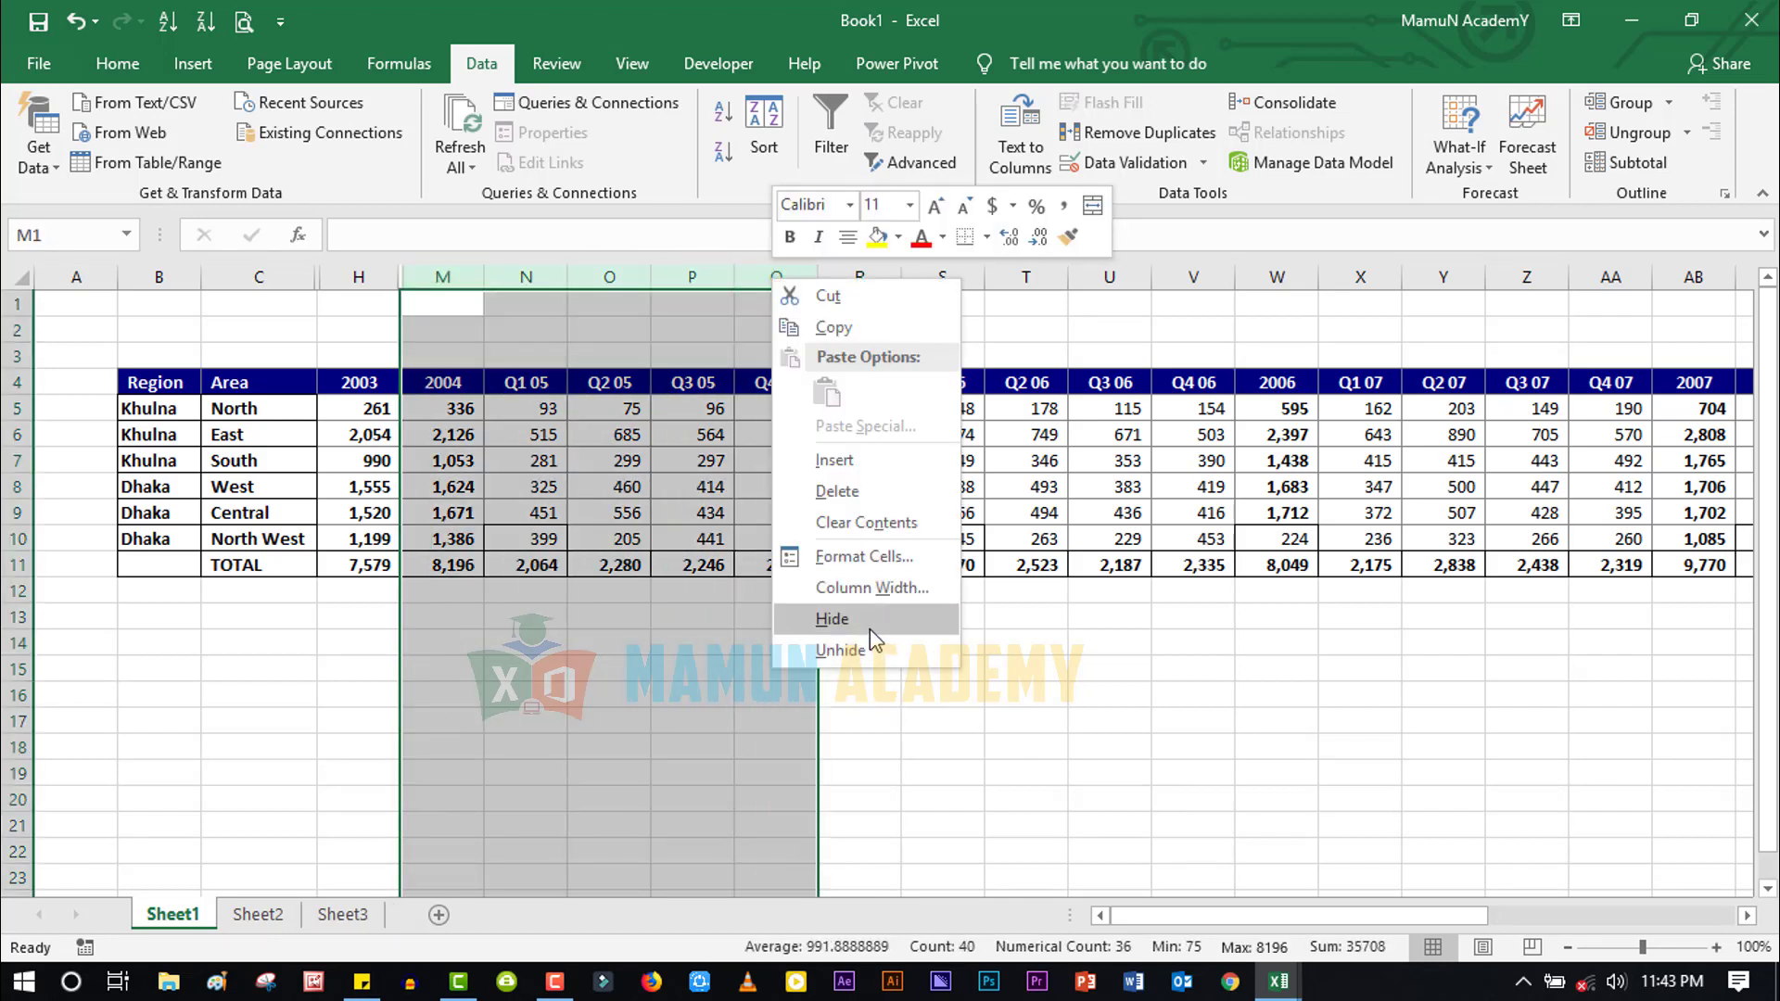
left_click(869, 619)
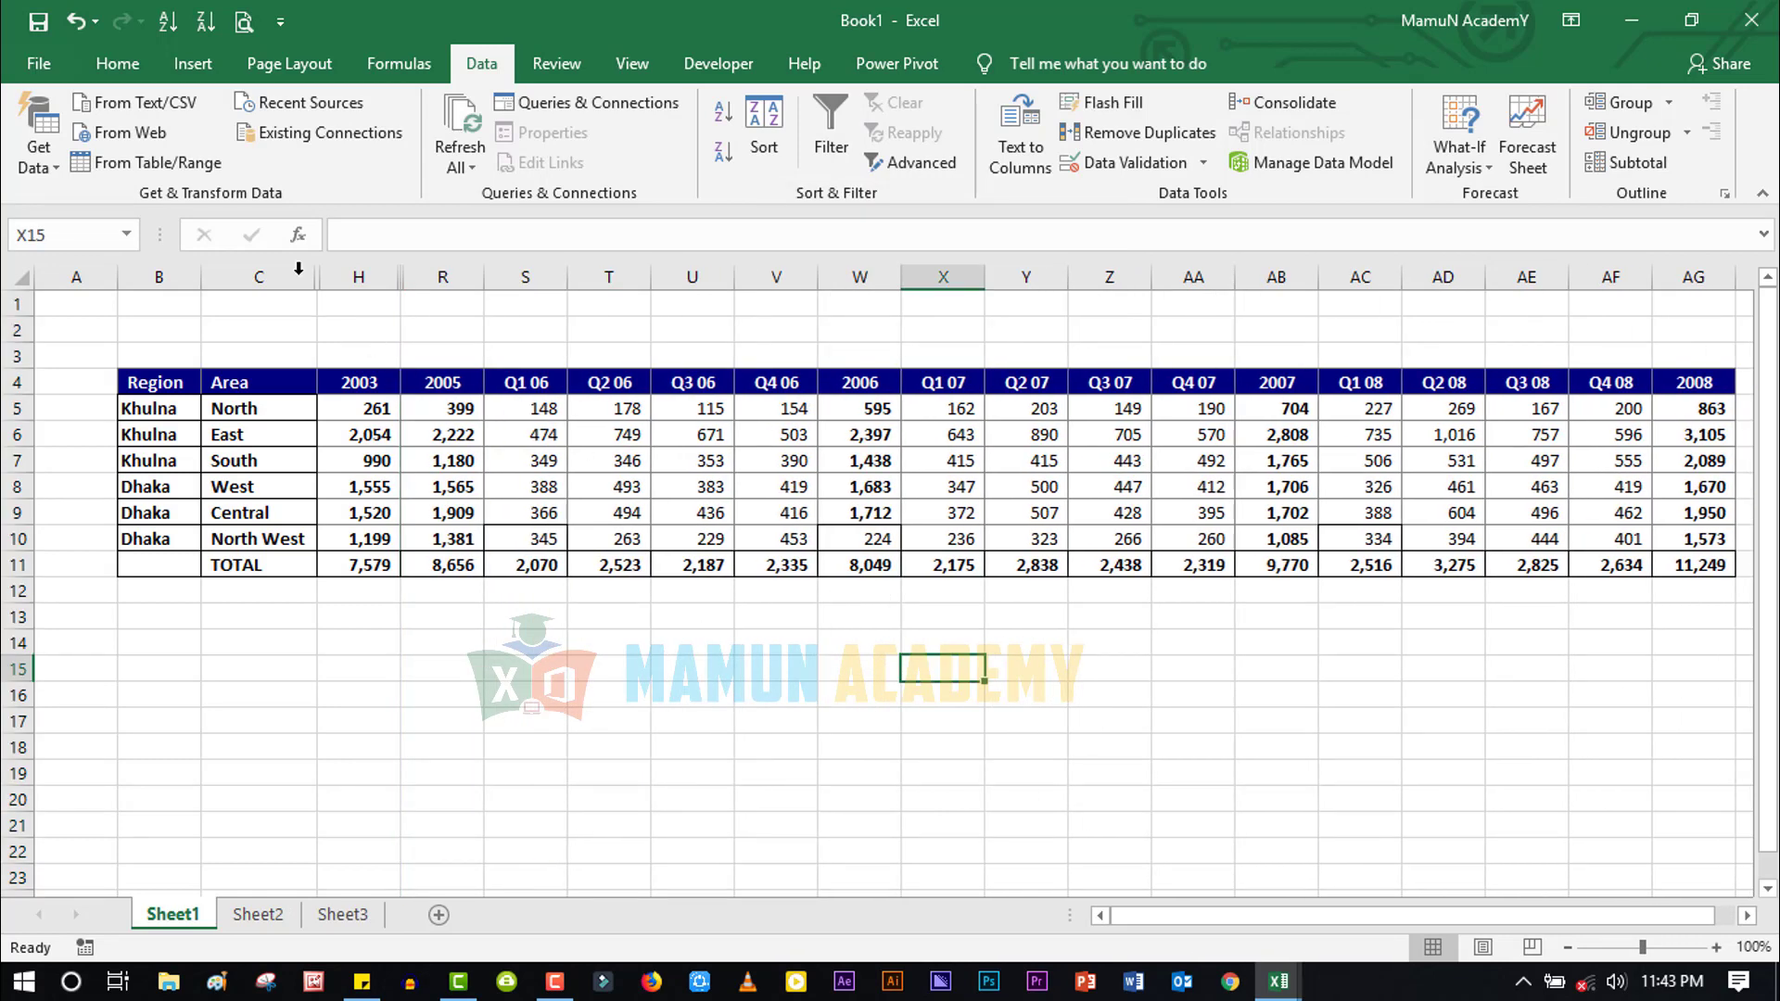
Unhide all hidden columns between C and R so the whole table shows
left_click_drag(297, 277, 331, 282)
right_click(331, 281)
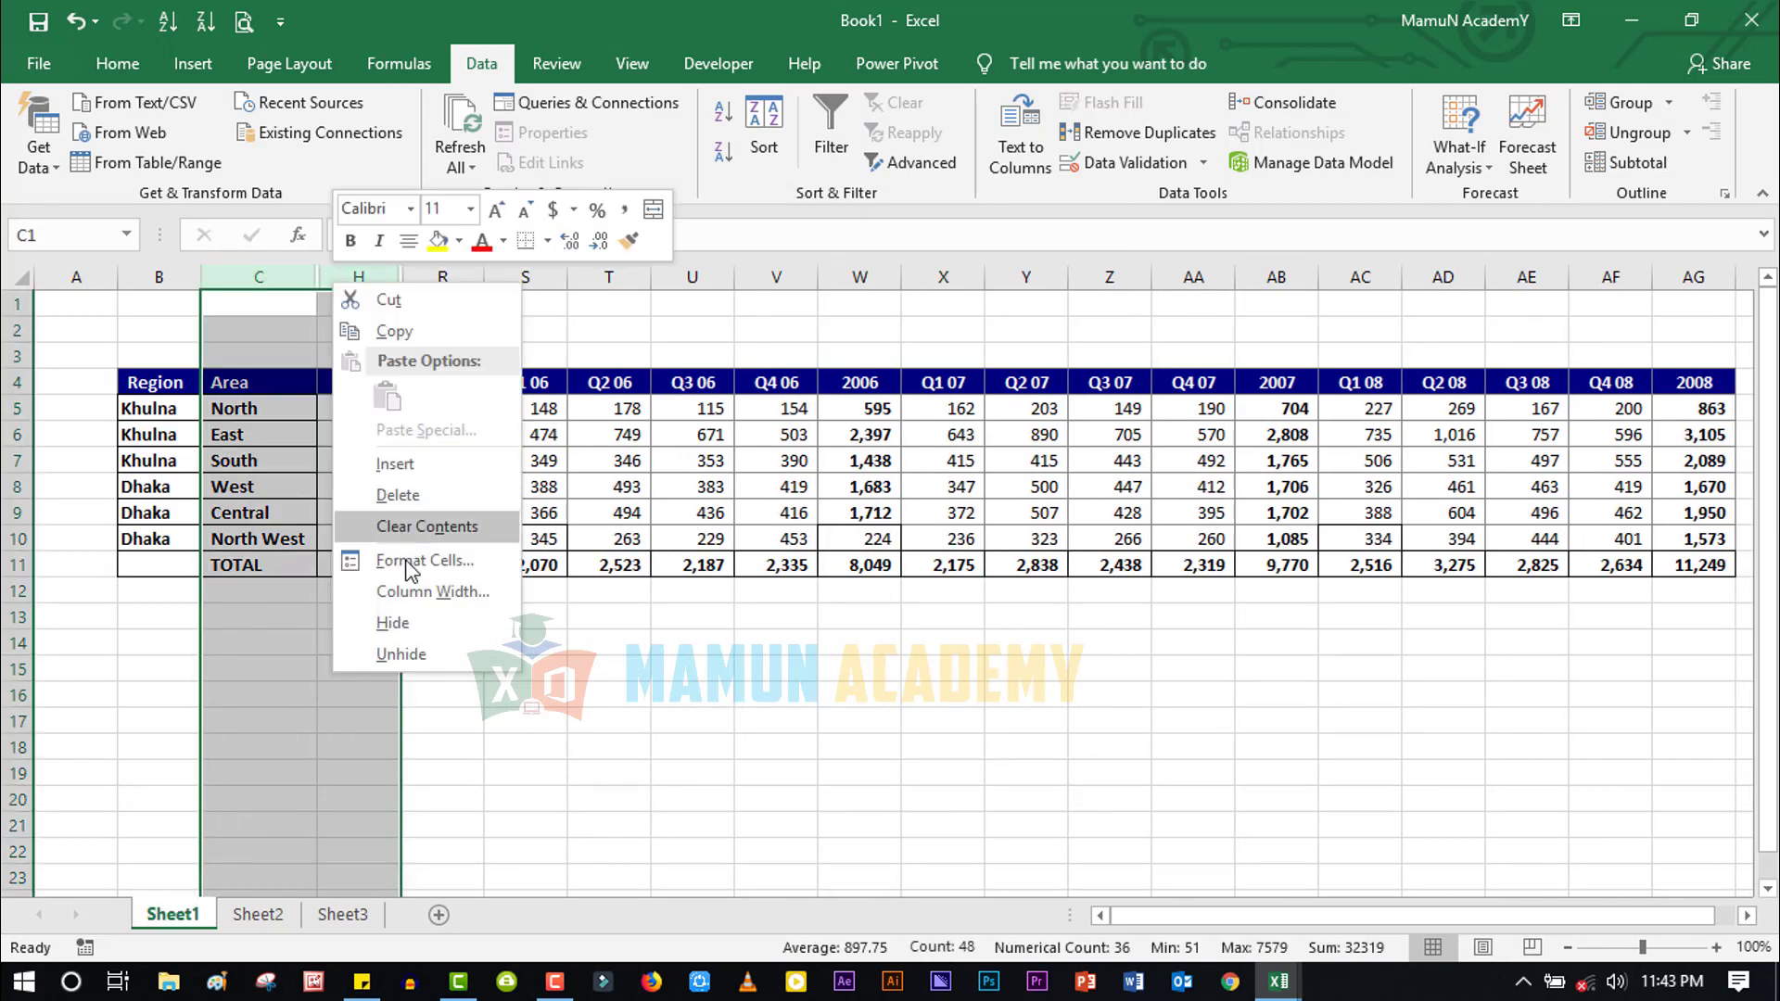
left_click(399, 655)
left_click_drag(608, 696, 609, 667)
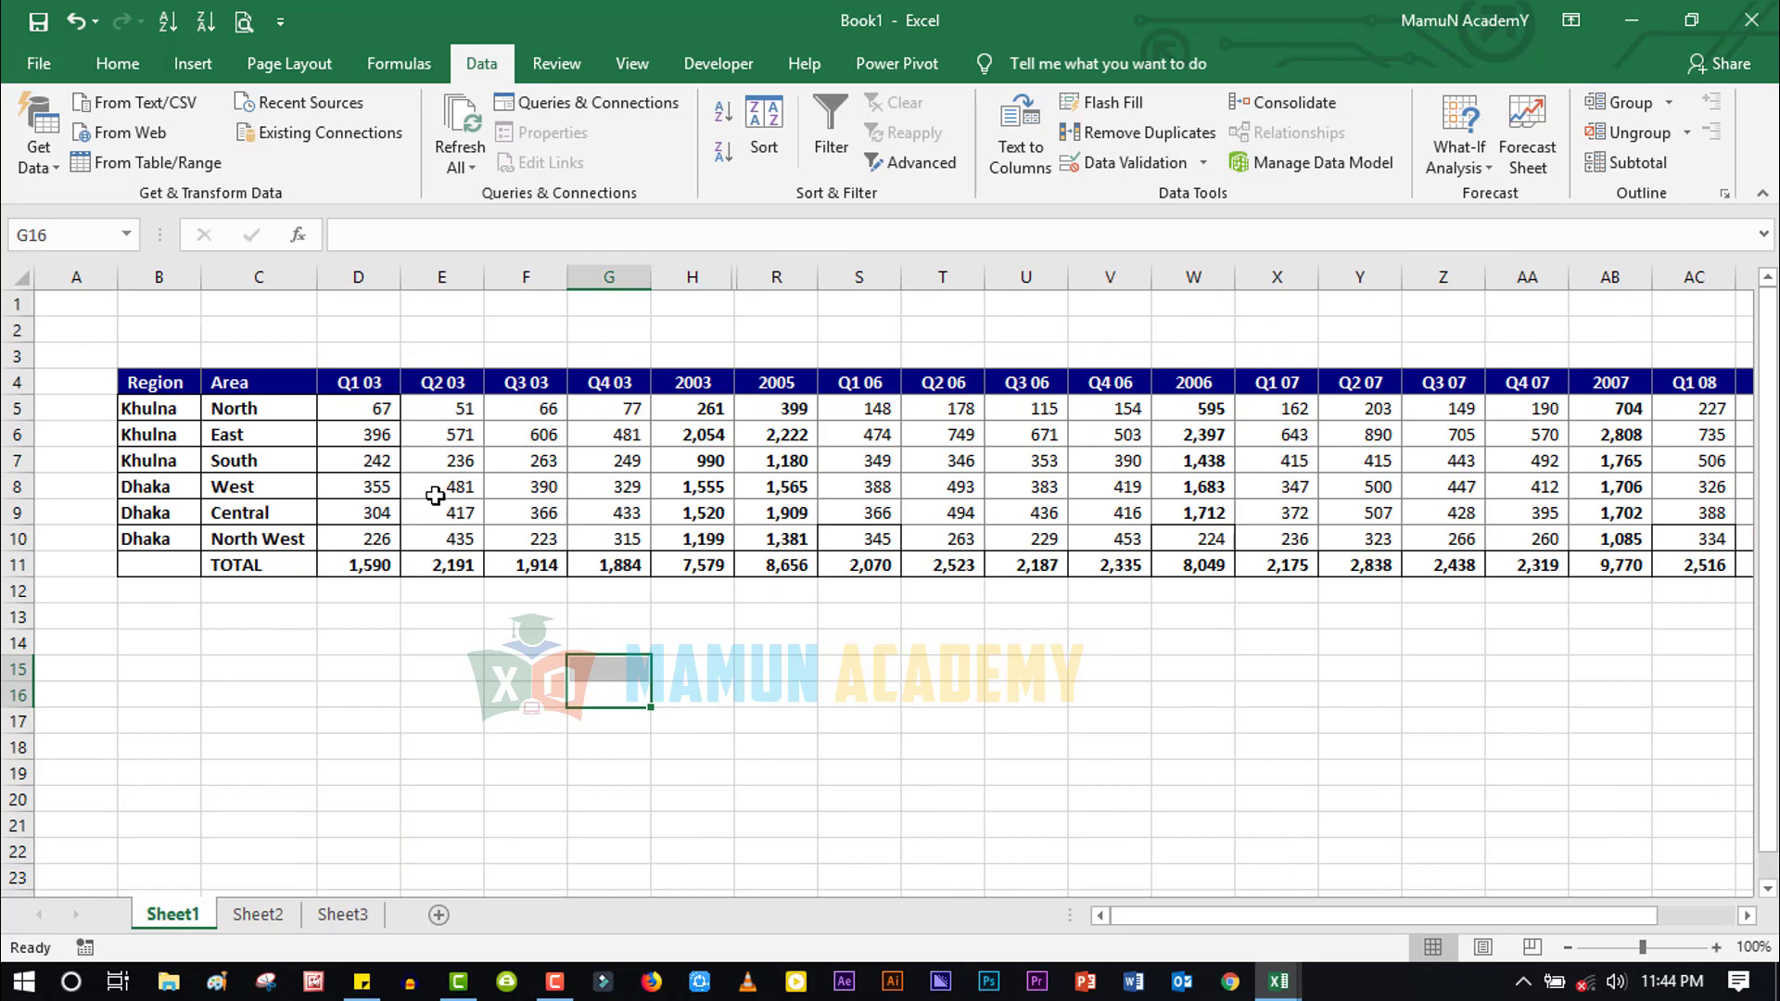
key("ctrl+z")
left_click_drag(278, 272, 471, 276)
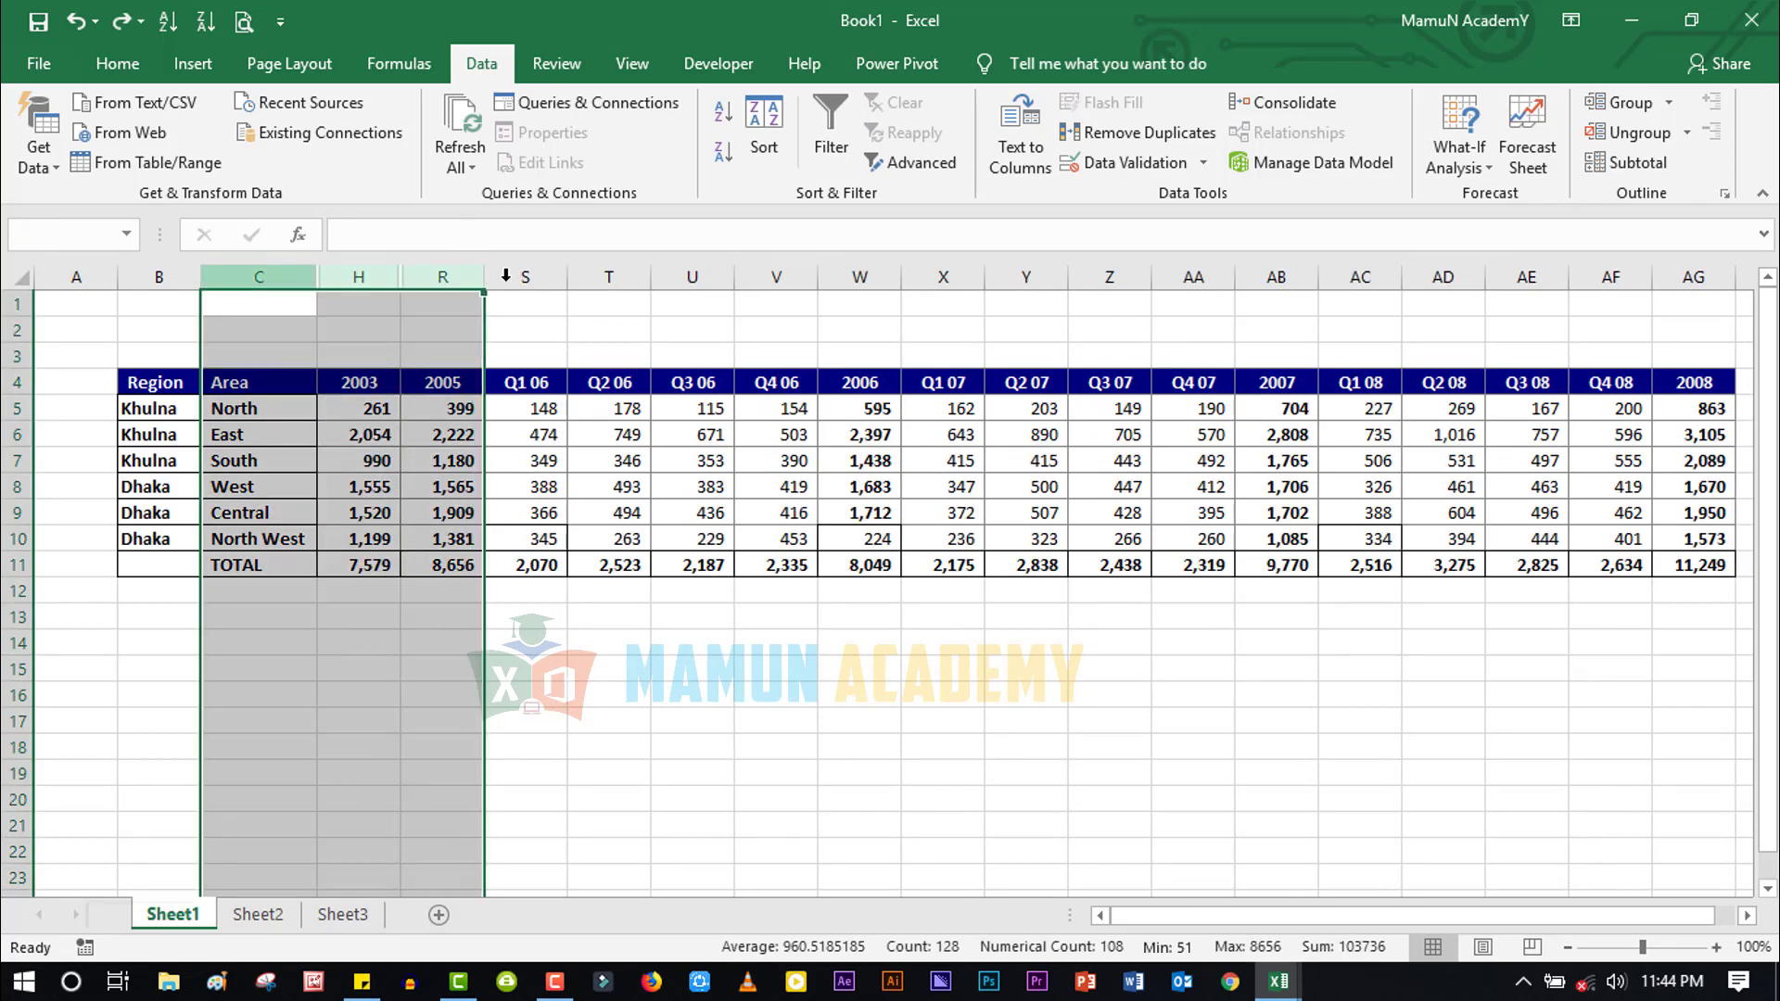
right_click(471, 276)
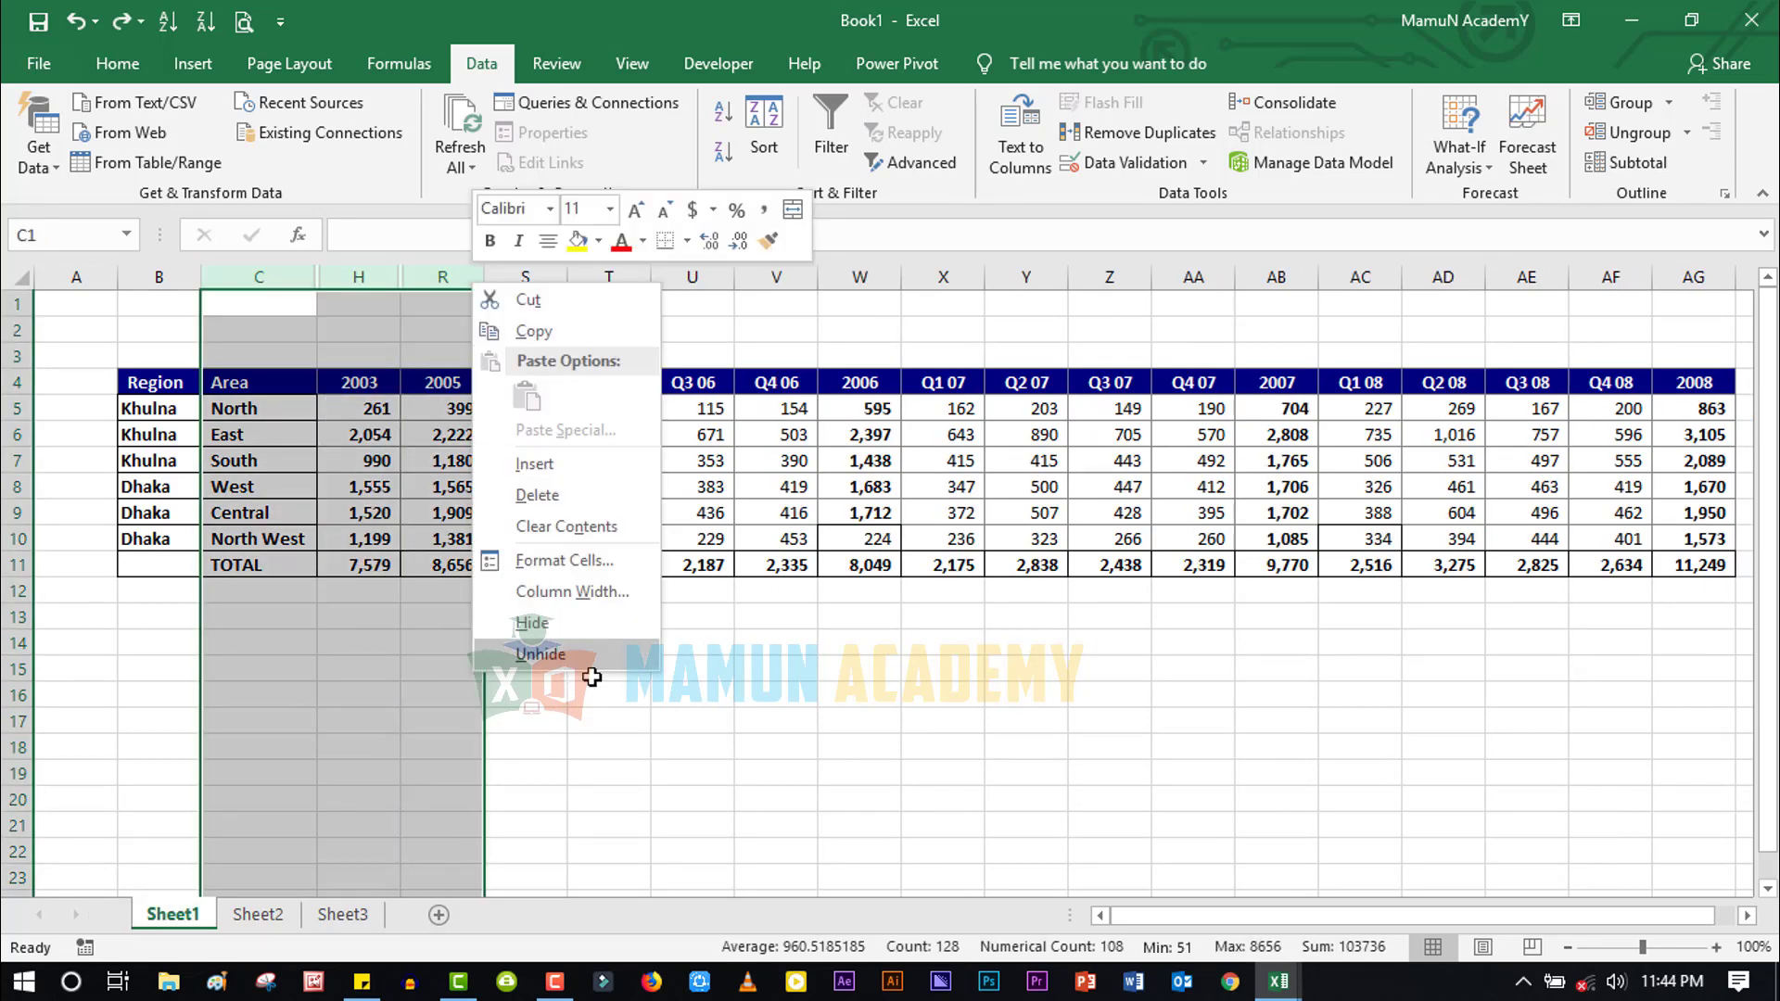
left_click(587, 675)
left_click(609, 695)
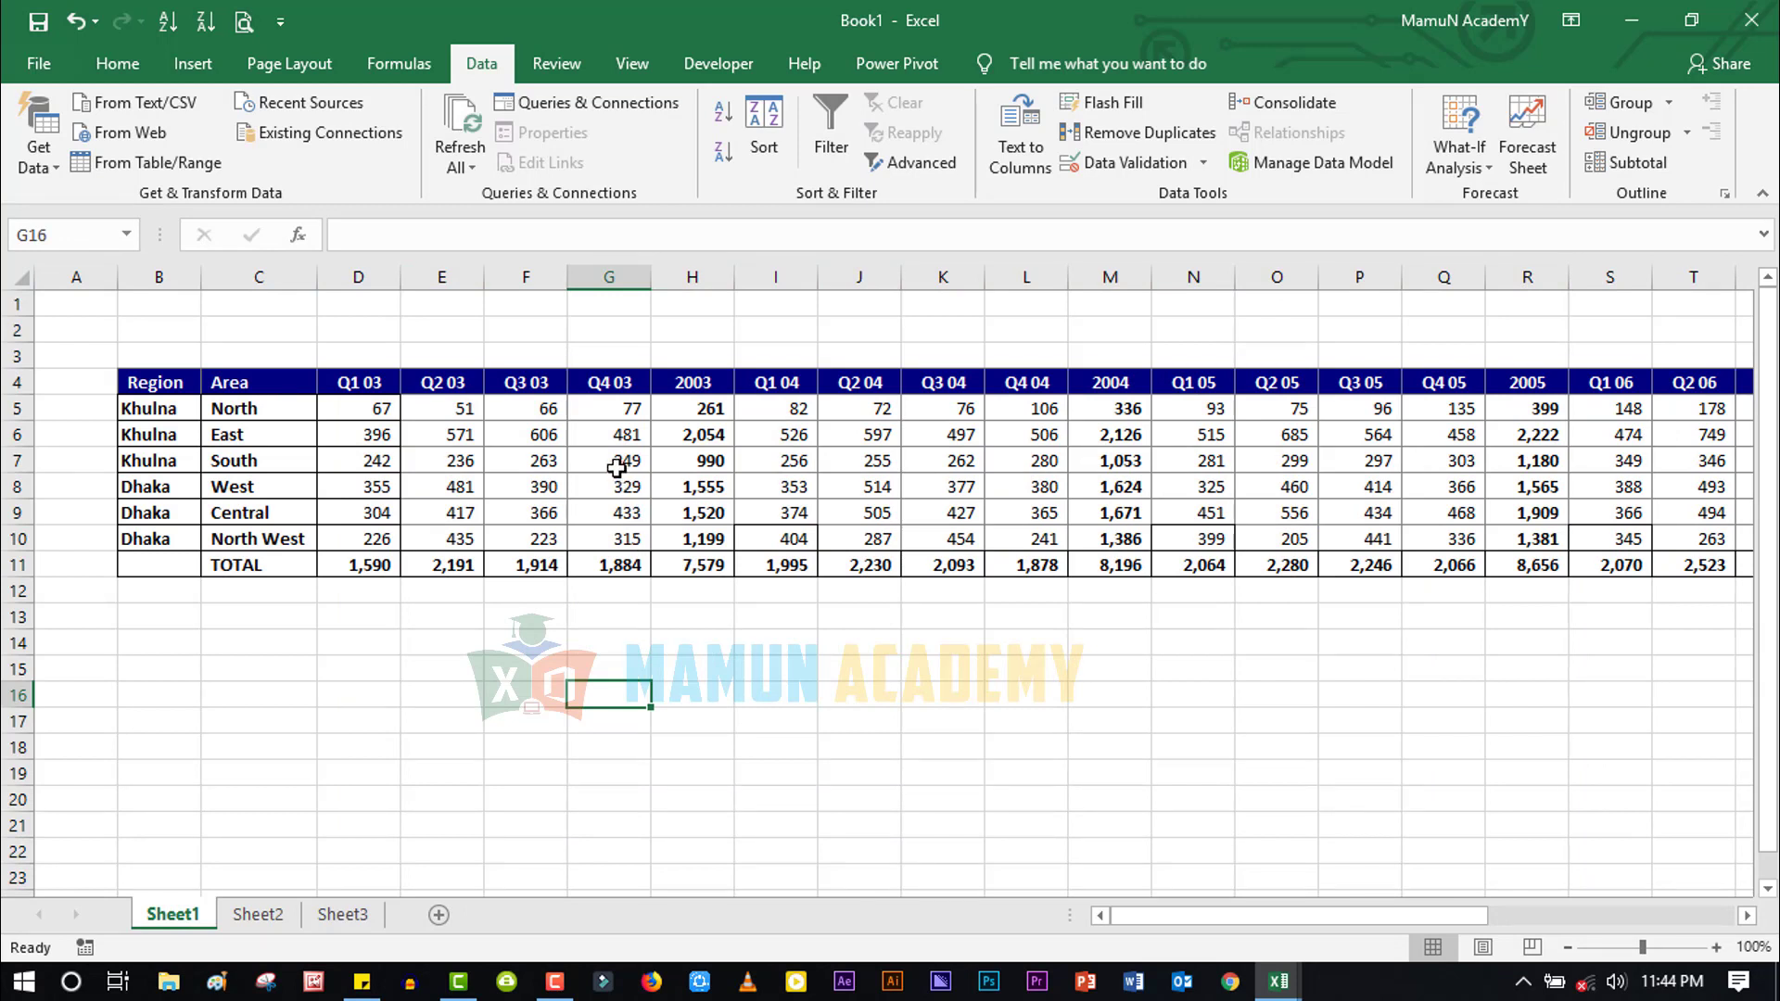
Group the Q1 03–Q4 03 columns D to G, then select the Khulna rows 5 to 7
left_click_drag(362, 276, 646, 287)
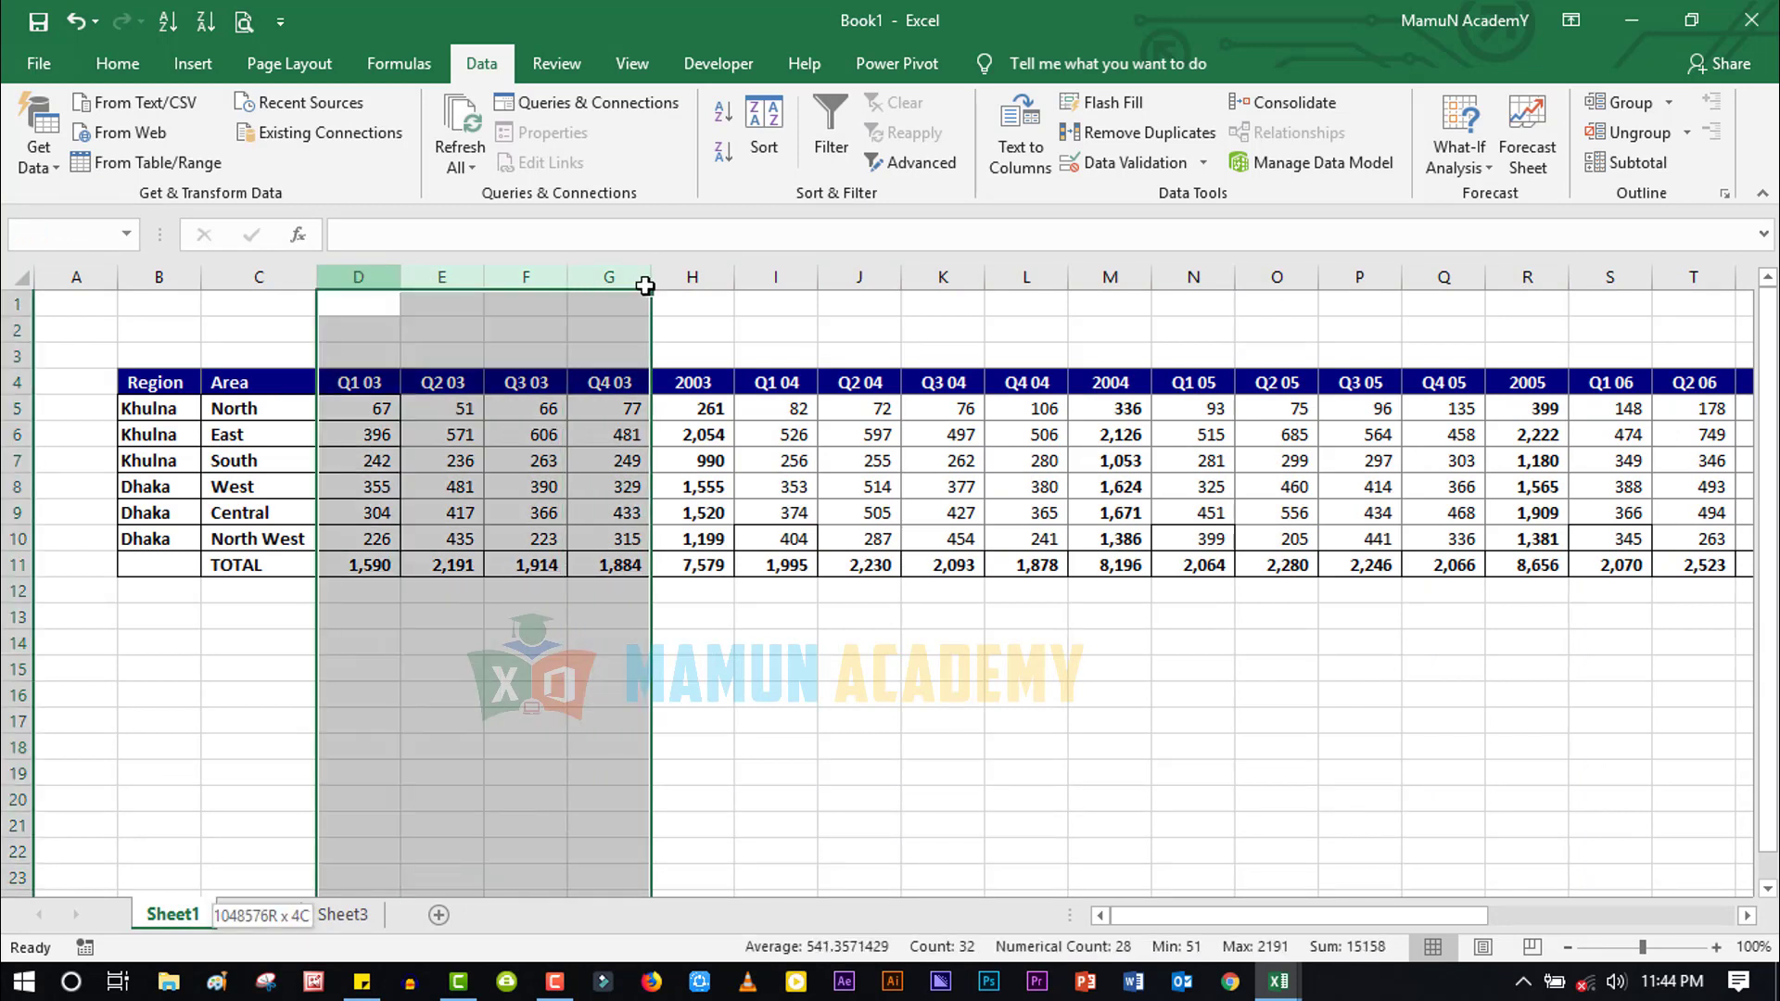
left_click(1615, 104)
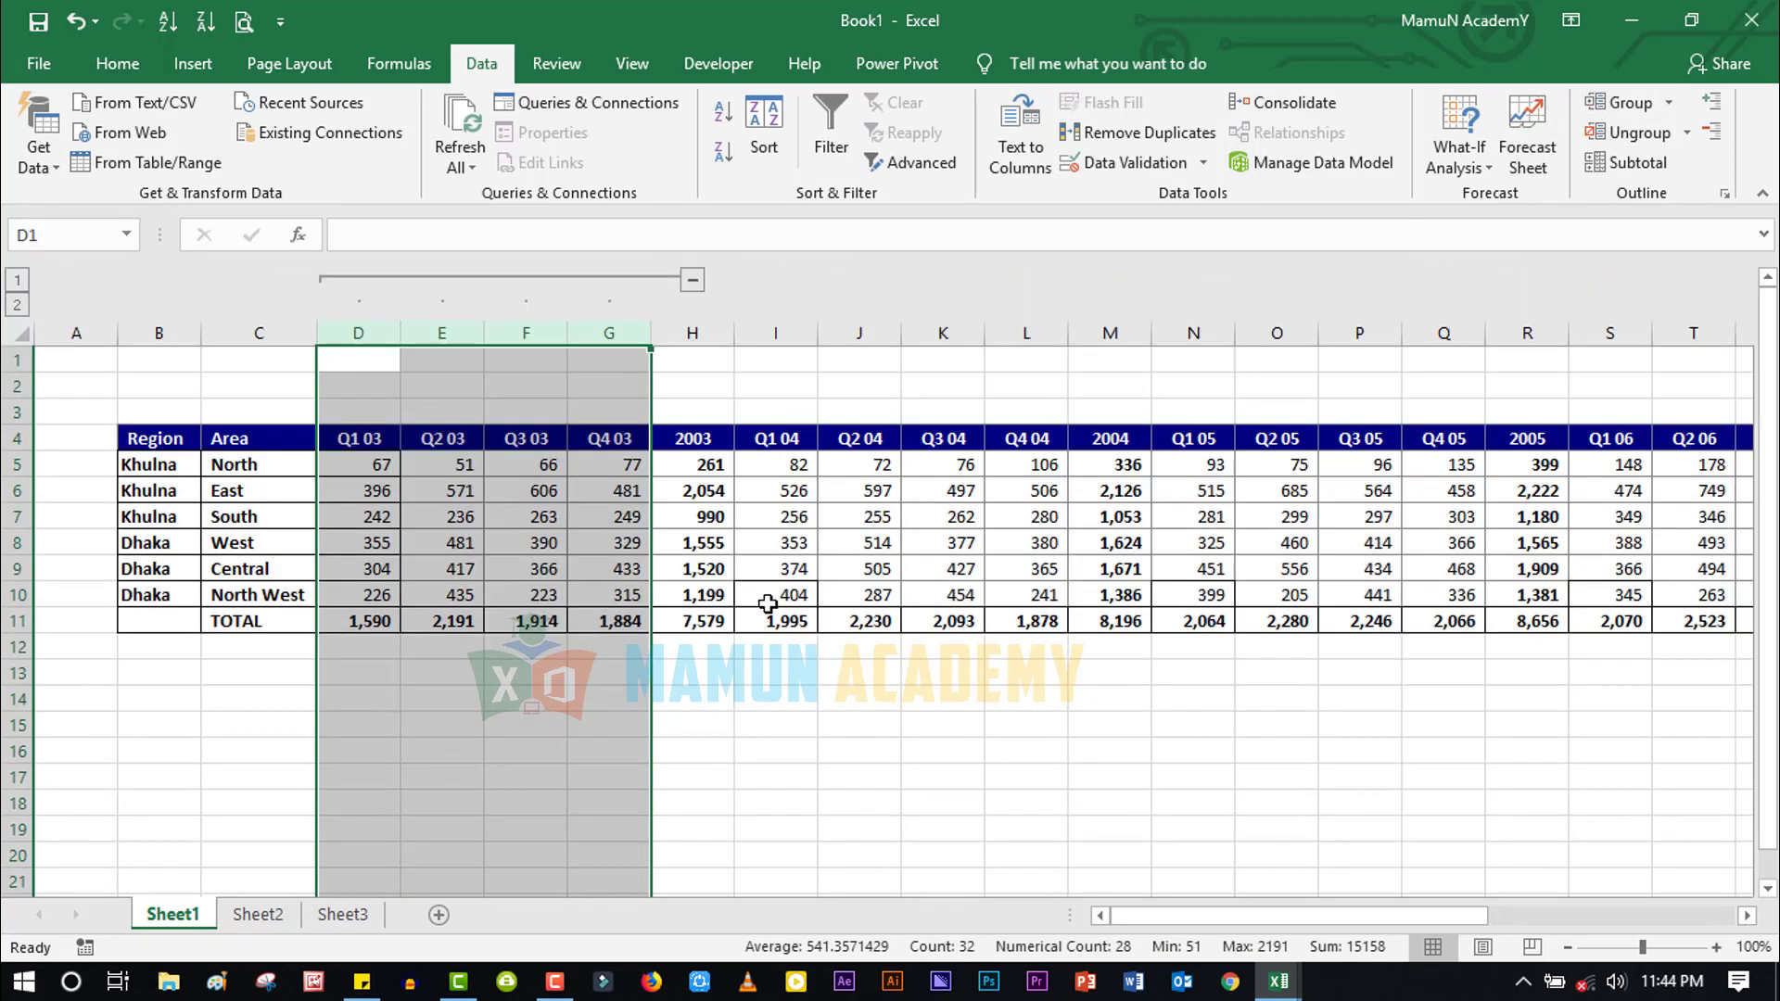
left_click(768, 603)
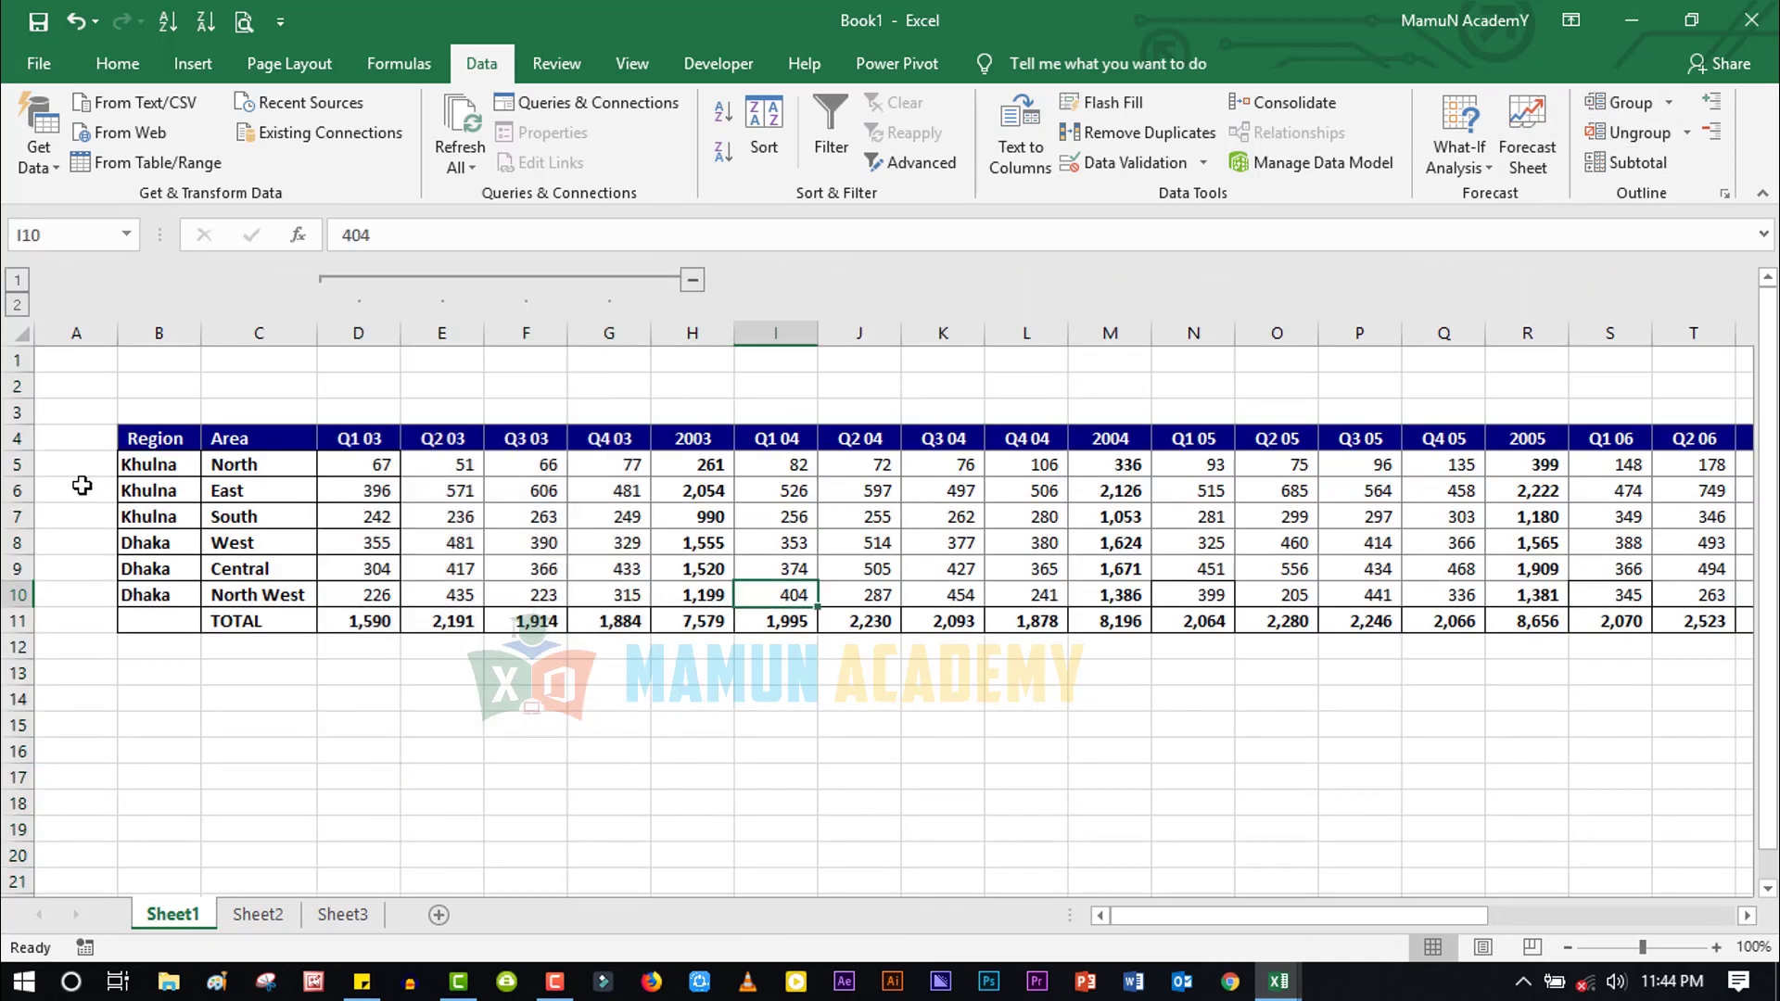
left_click_drag(16, 464, 9, 517)
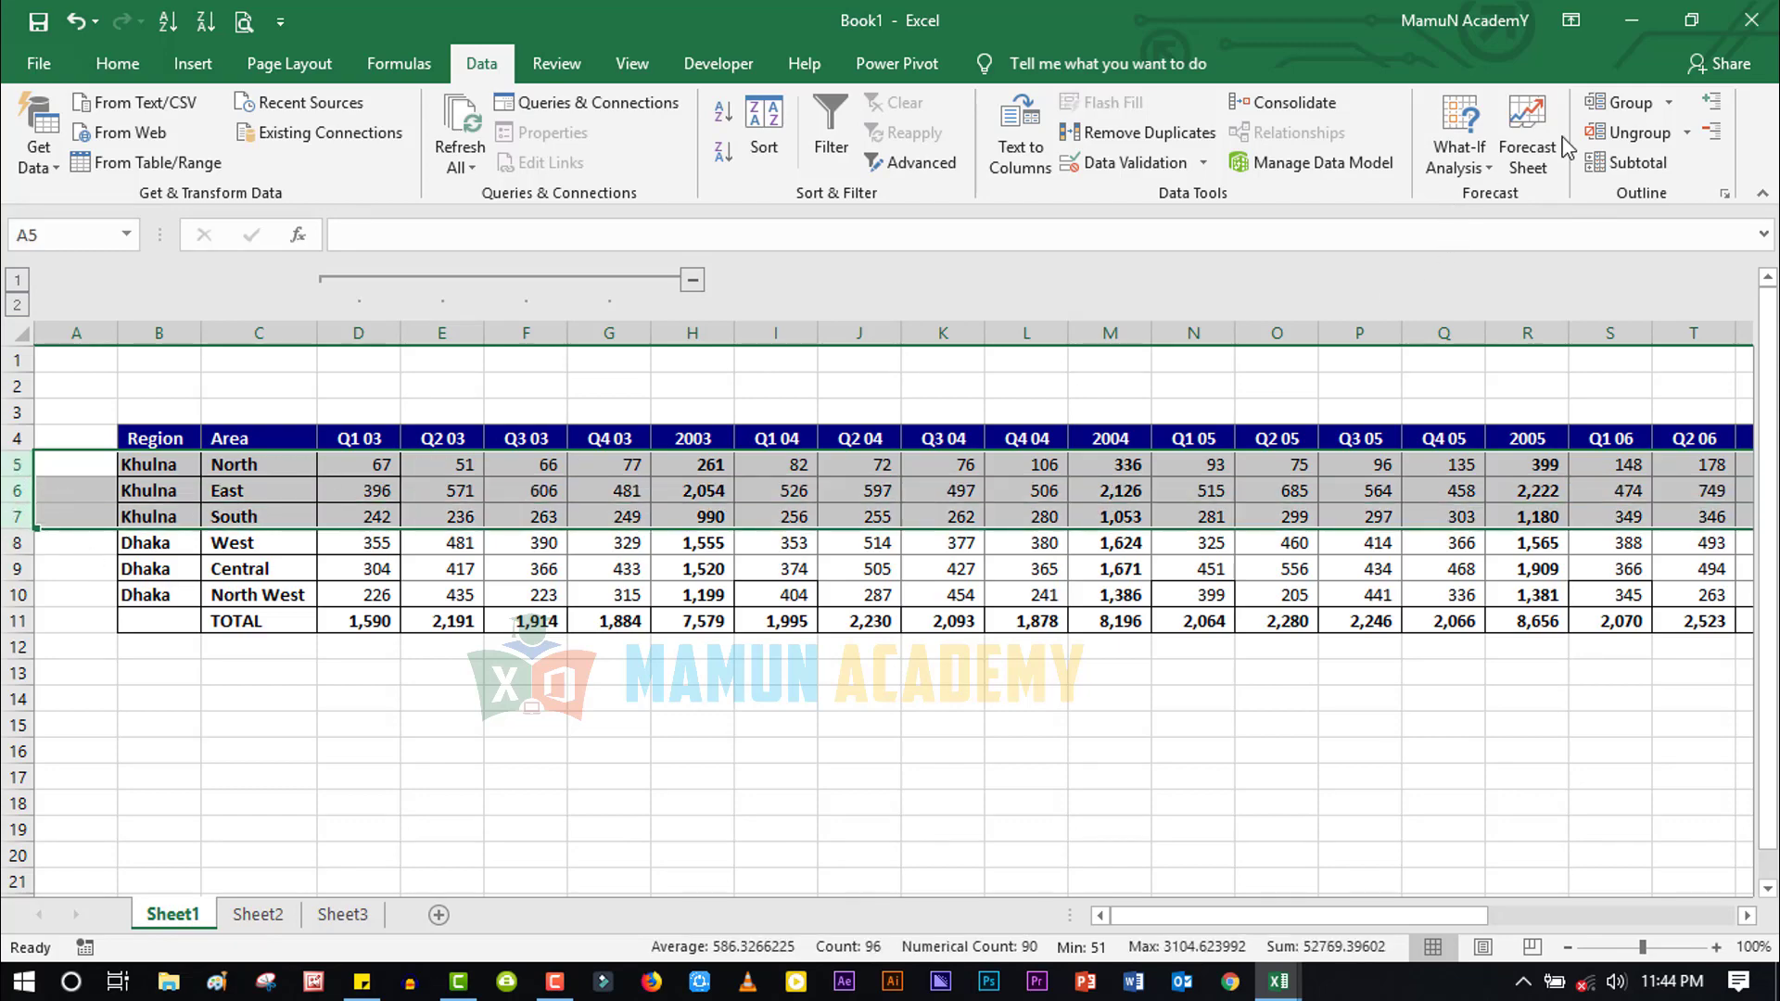
Group the Khulna rows 5 to 7 and test collapsing and expanding them
left_click(1628, 102)
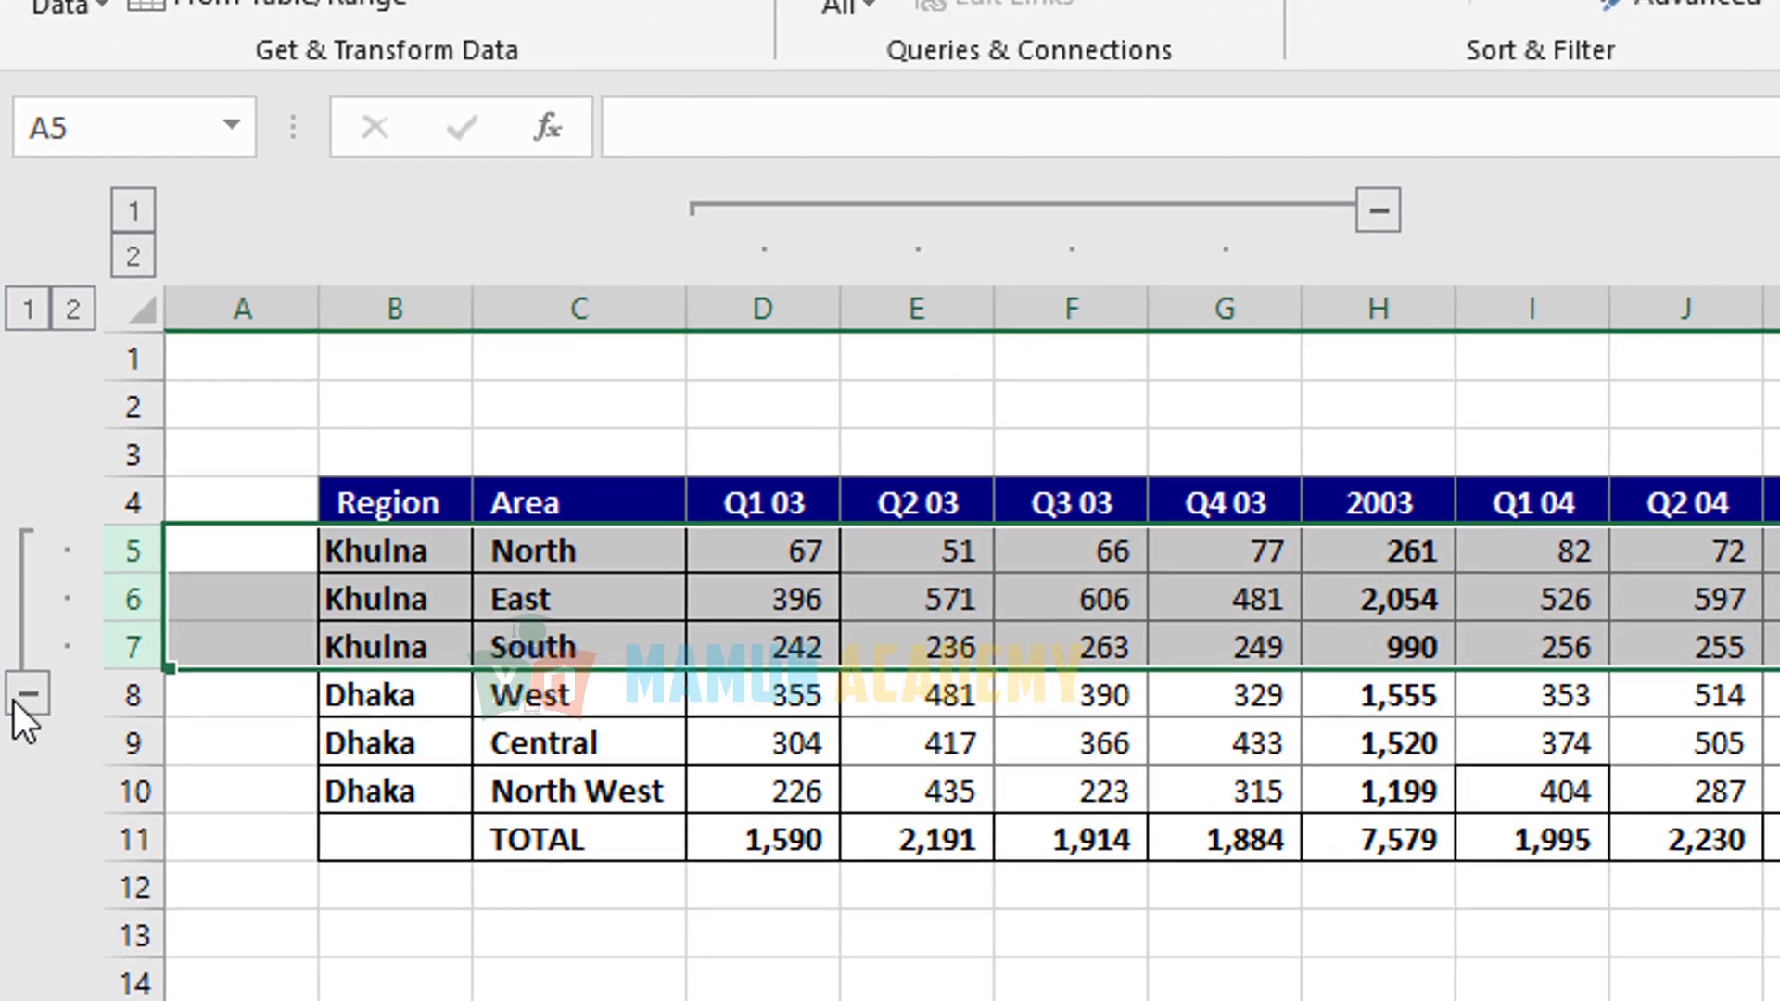
left_click(26, 696)
left_click(621, 779)
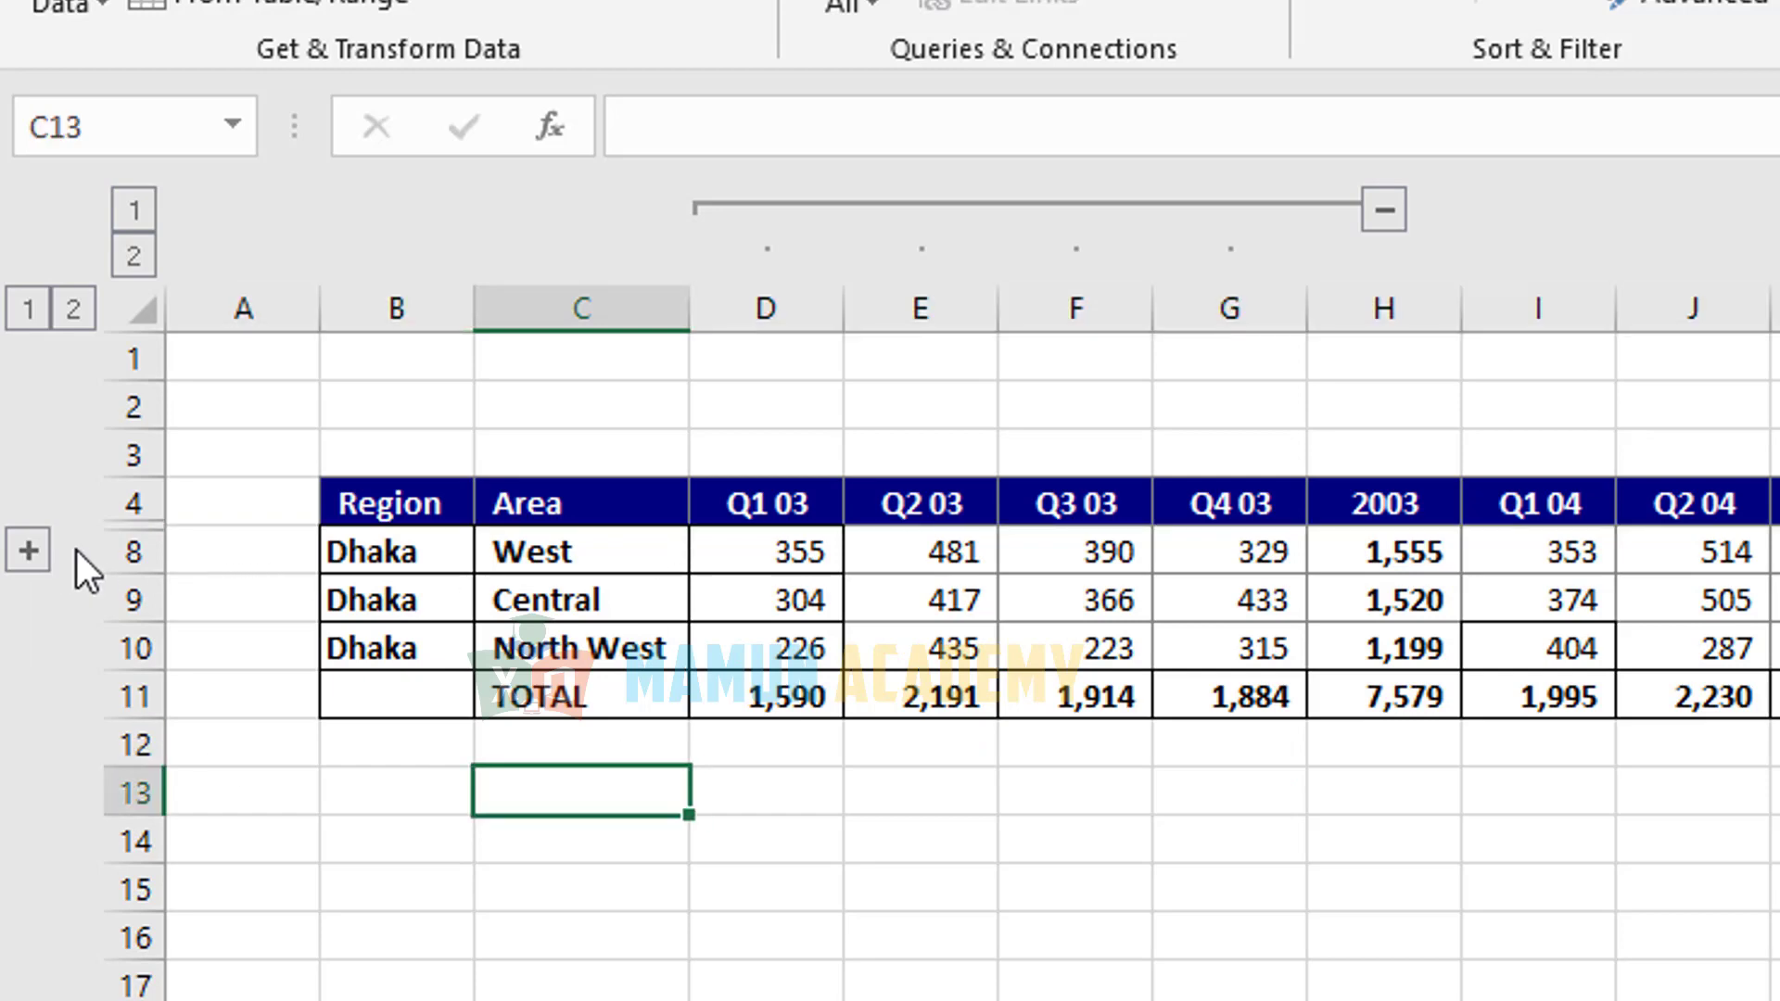
left_click(28, 551)
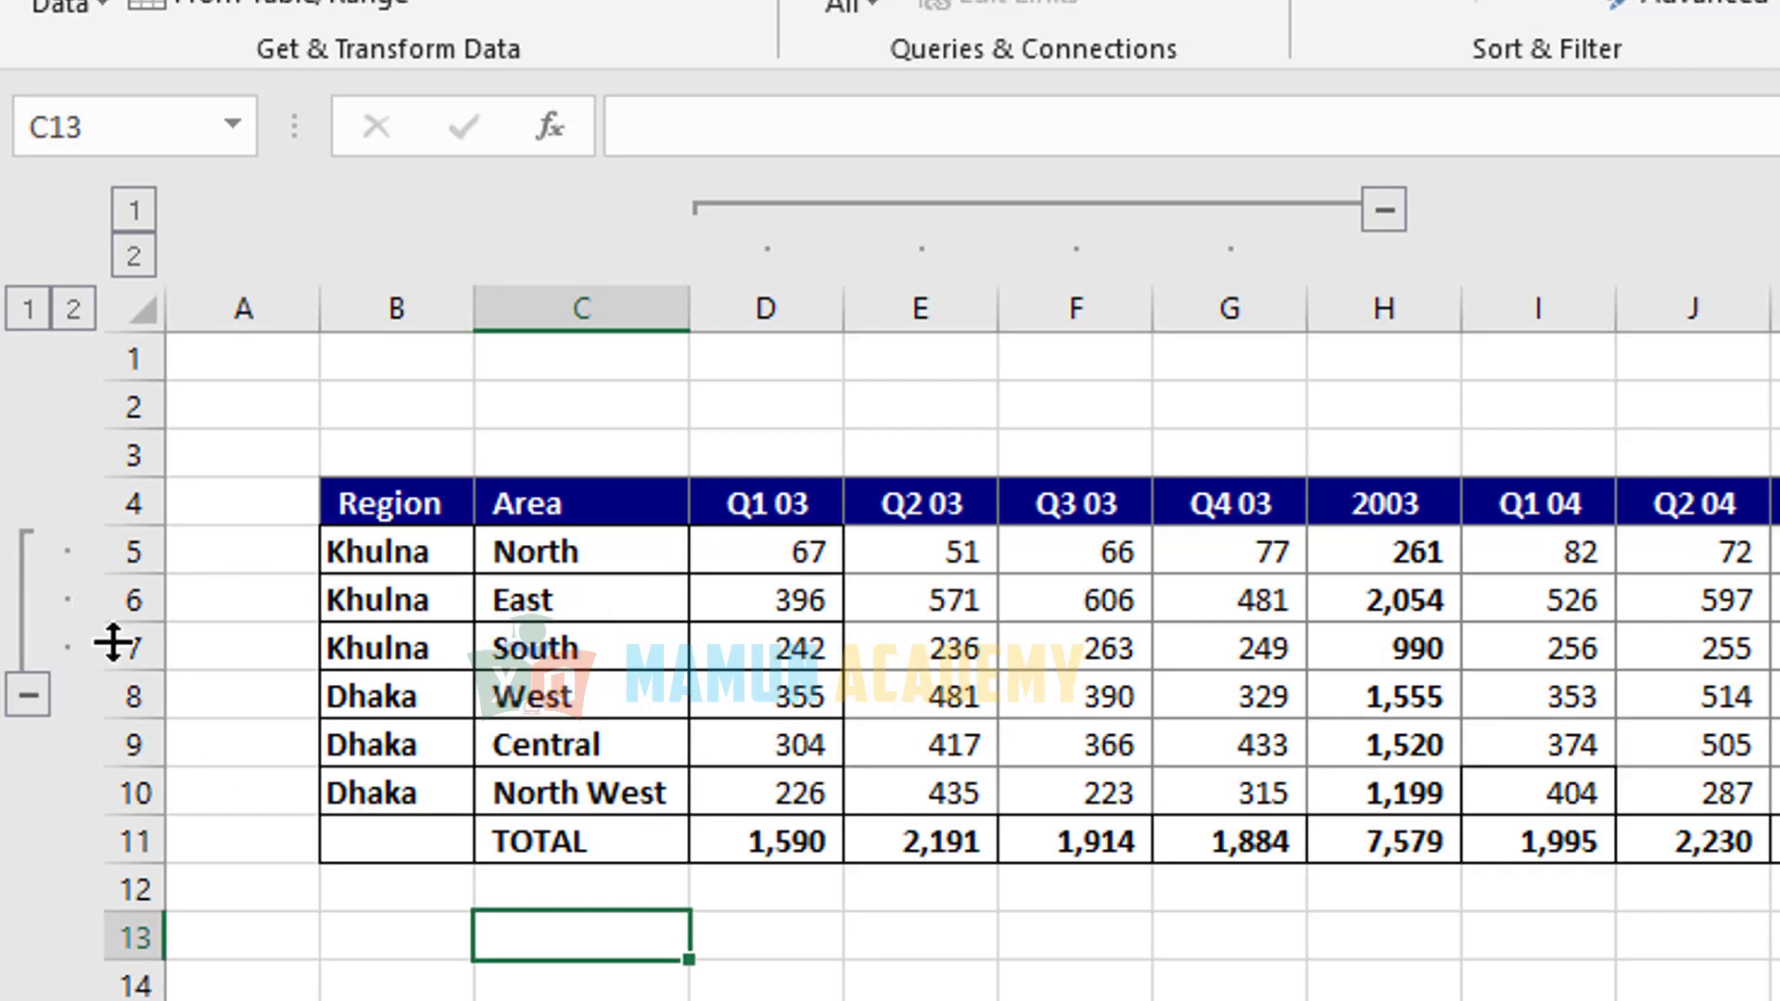
Group the Dhaka rows 8 to 10 and collapse rows to outline level 1
left_click_drag(130, 696, 109, 793)
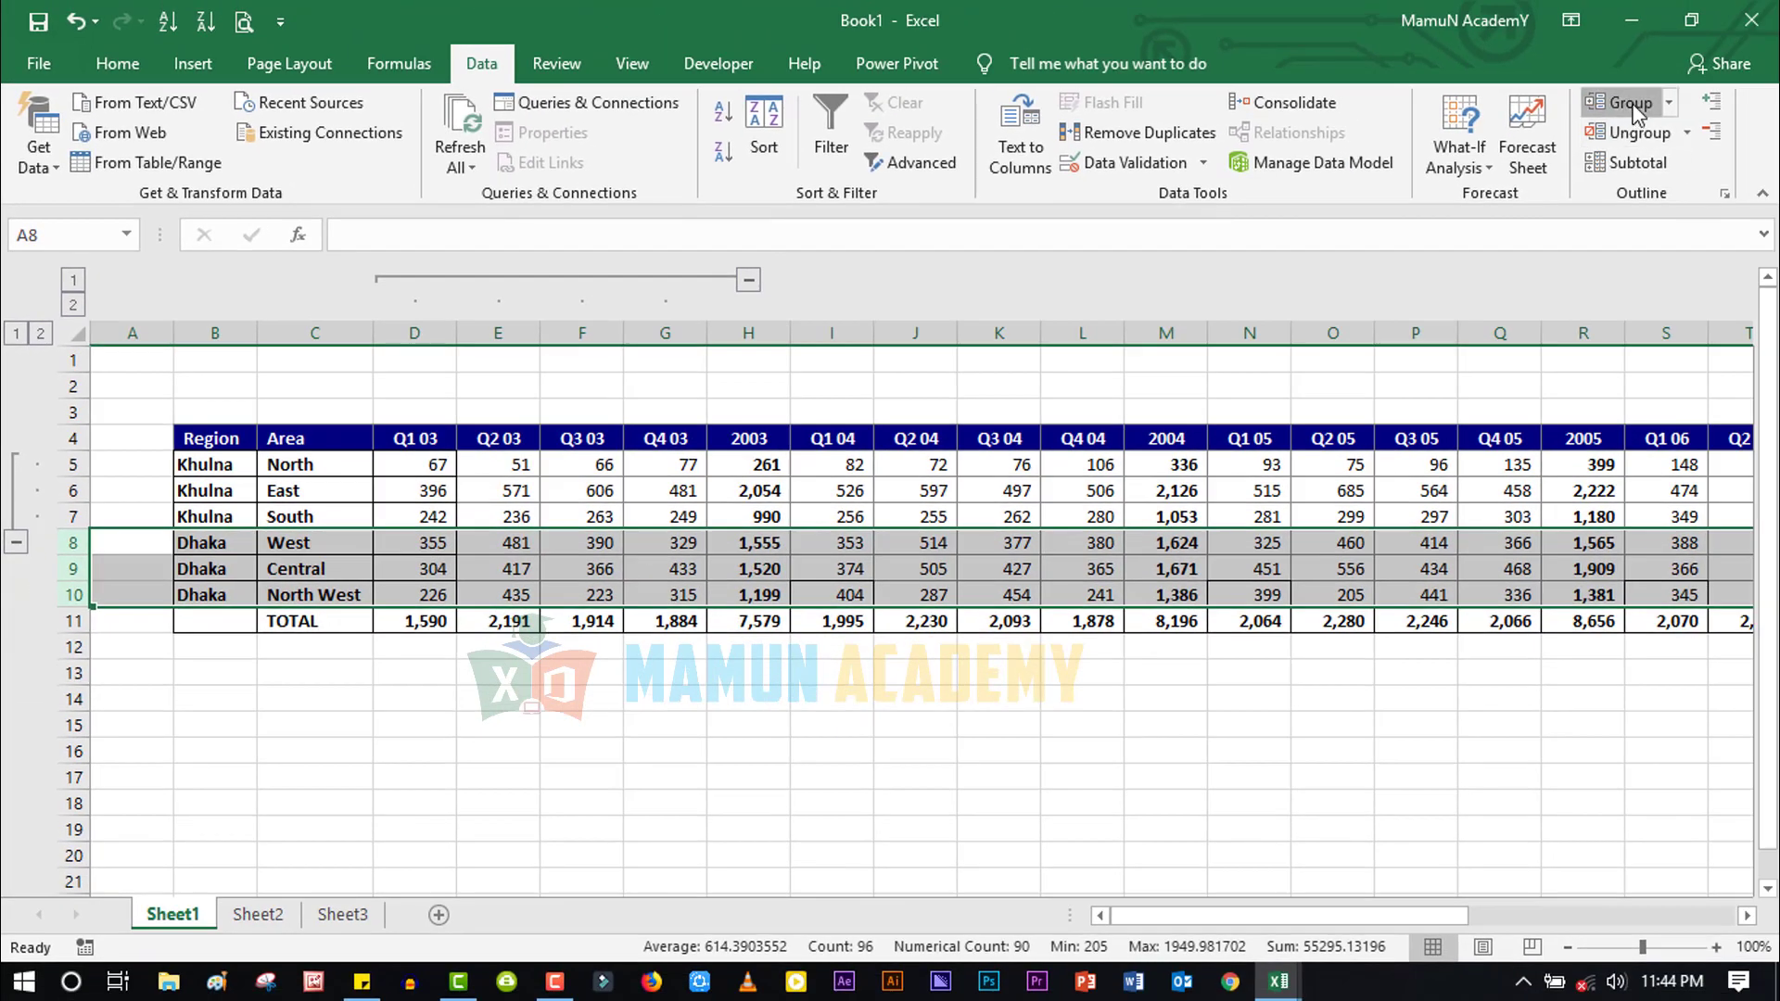
left_click(1629, 103)
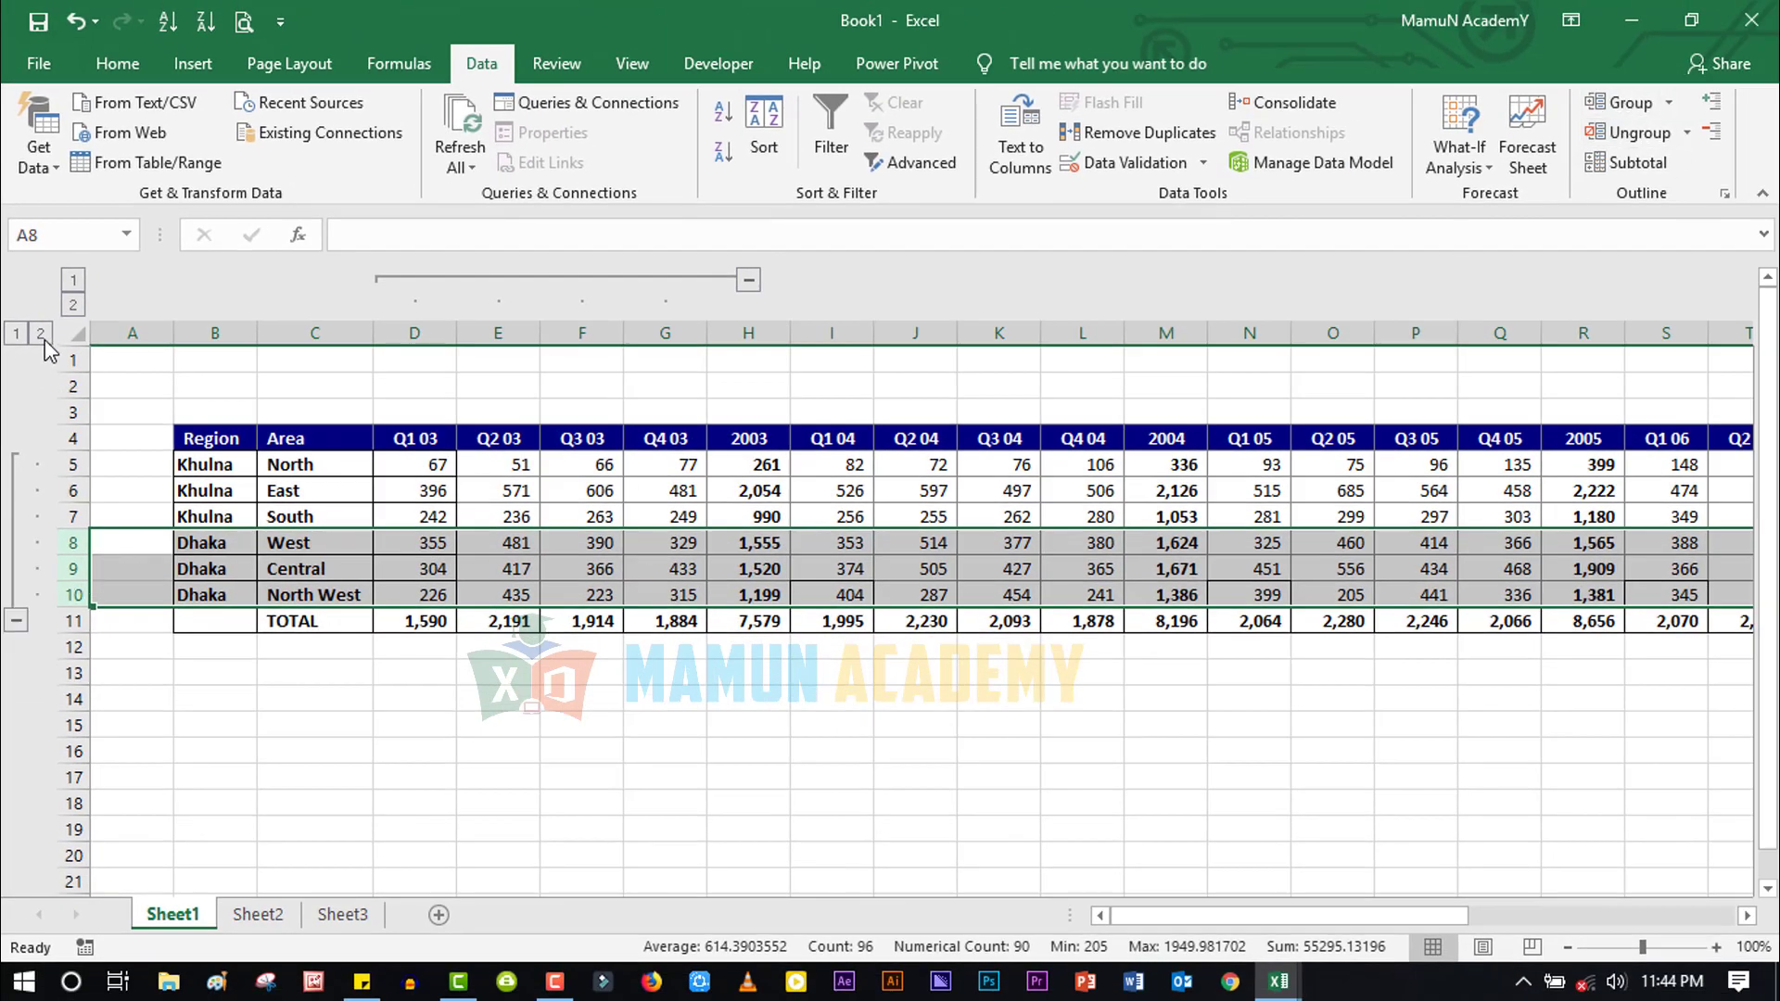
left_click(15, 333)
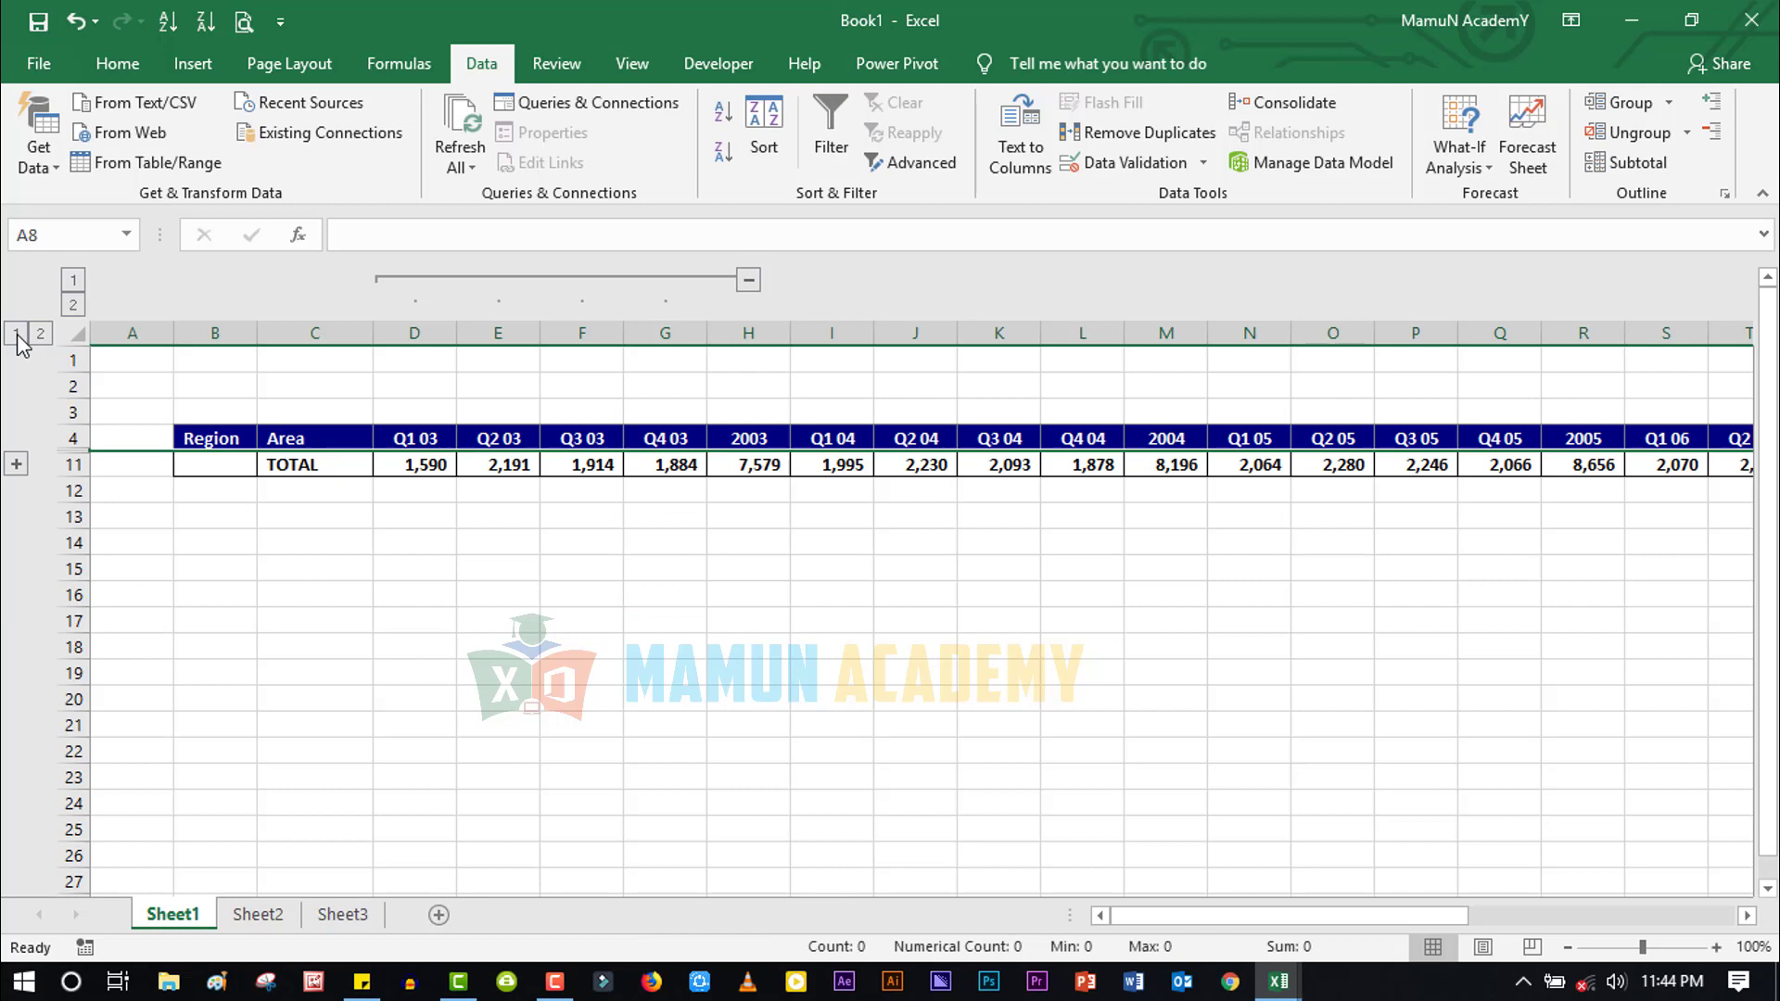
left_click(270, 655)
Collapse and re-expand the D to G column group with its level buttons
left_click(75, 282)
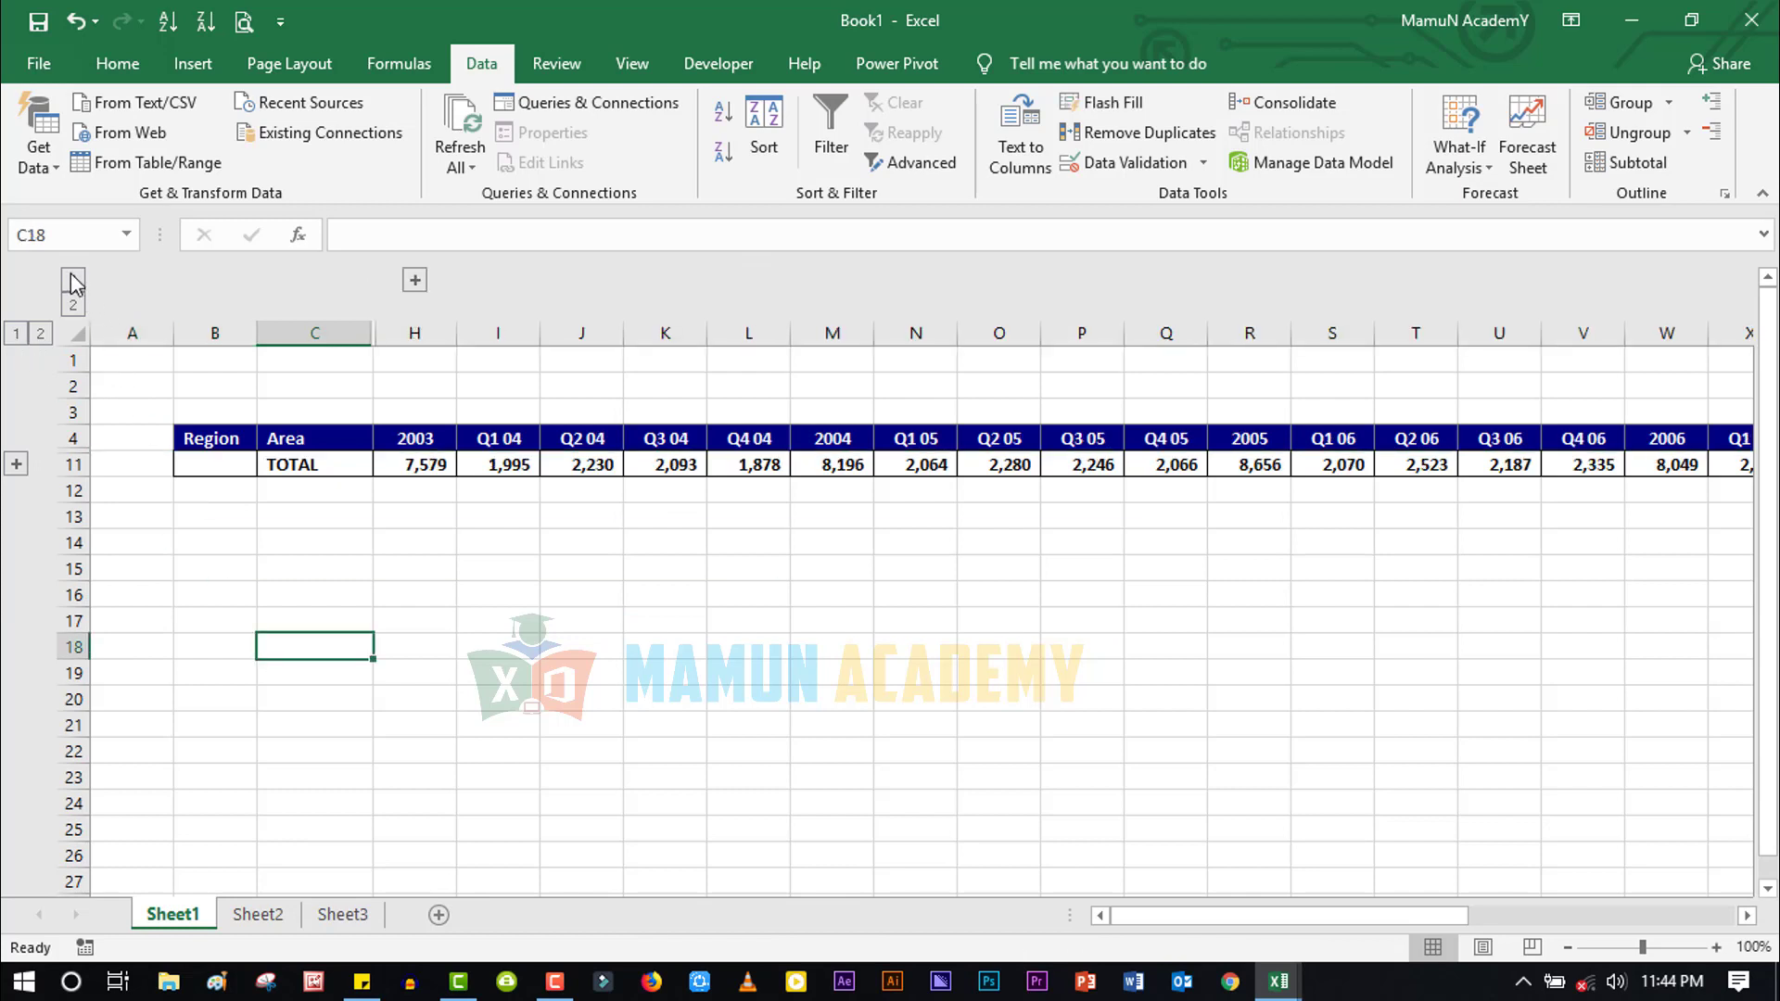
left_click(74, 305)
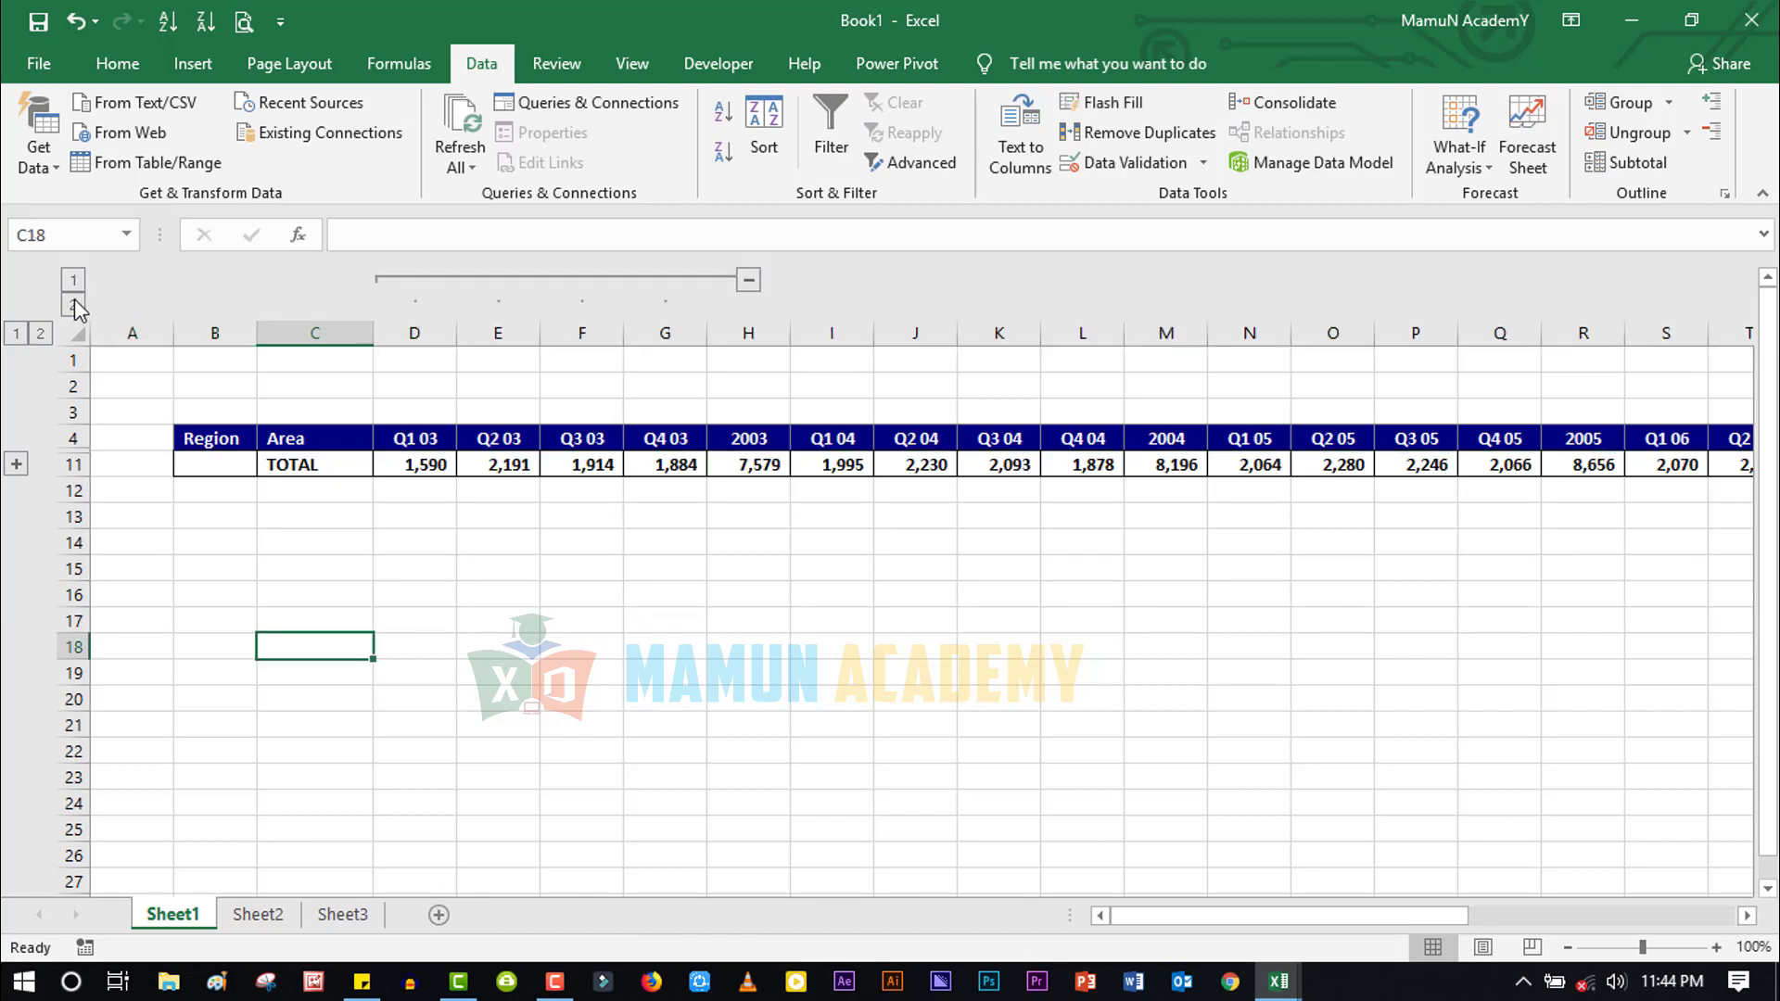
left_click(581, 536)
Group the quarter columns I–L, N–Q, S–V and W–AA into separate column outlines
mouse_move(830, 328)
left_mouse_down()
mouse_move(1261, 334)
mouse_move(1108, 329)
left_mouse_up()
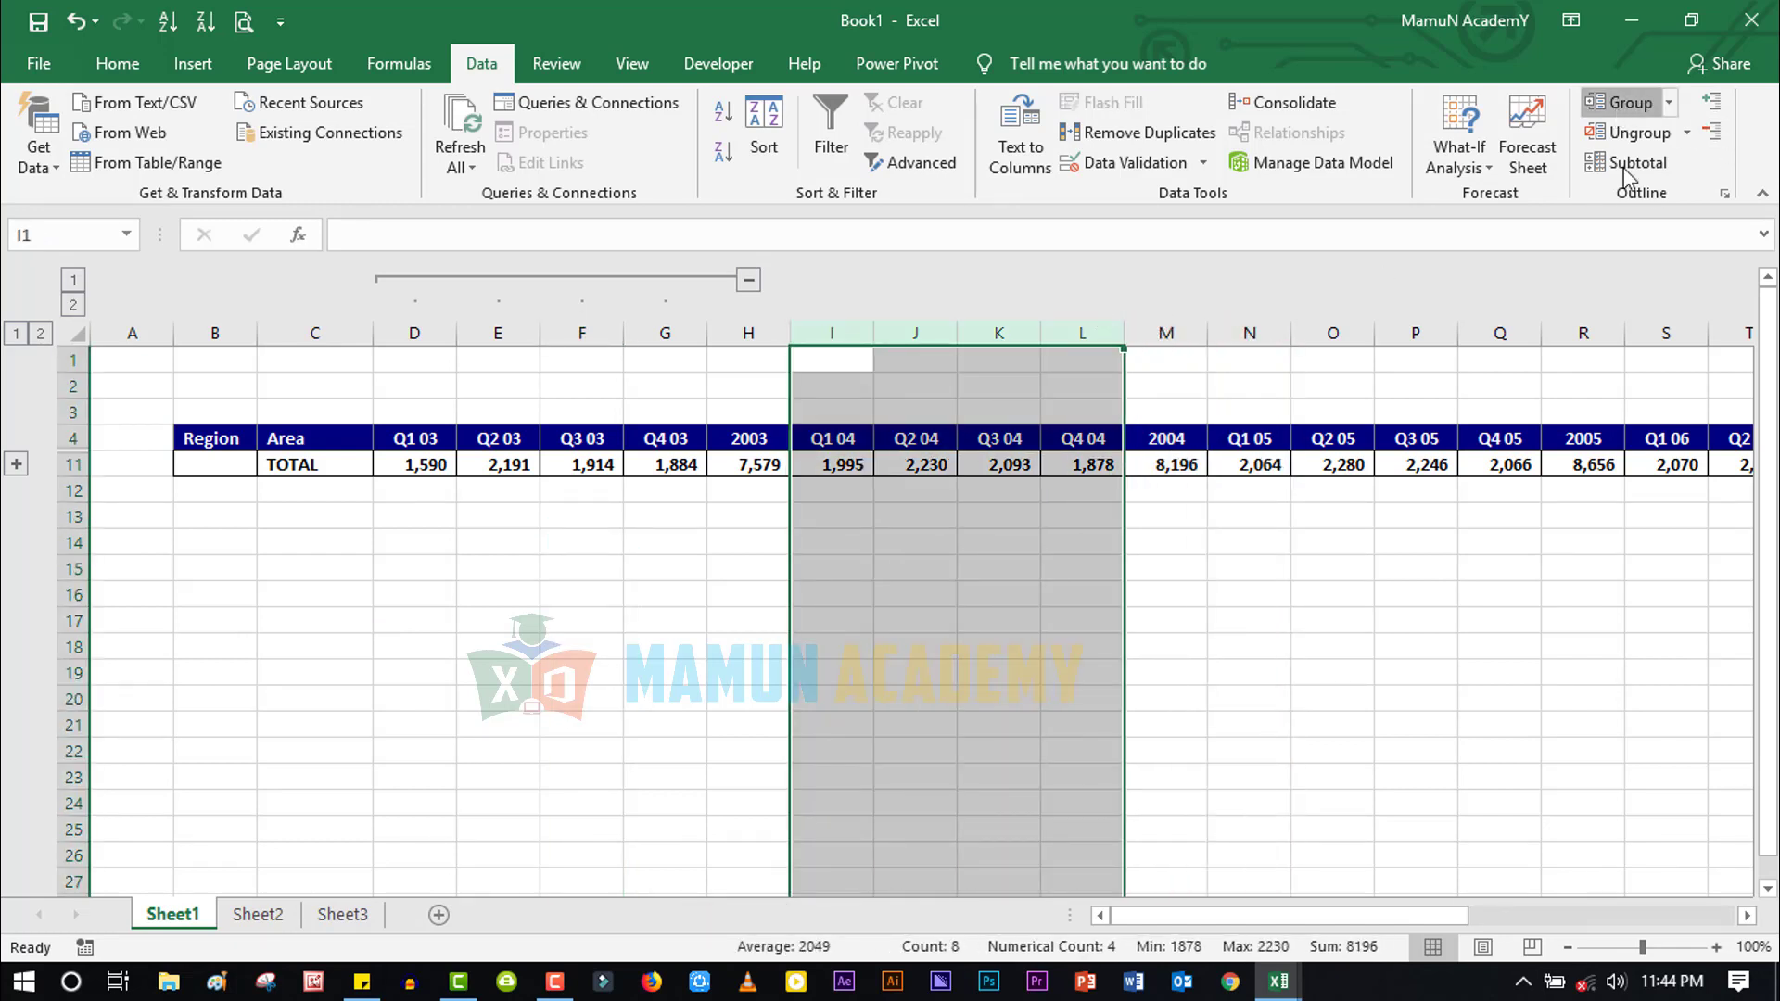
left_click(1618, 102)
left_click_drag(1242, 334, 1501, 335)
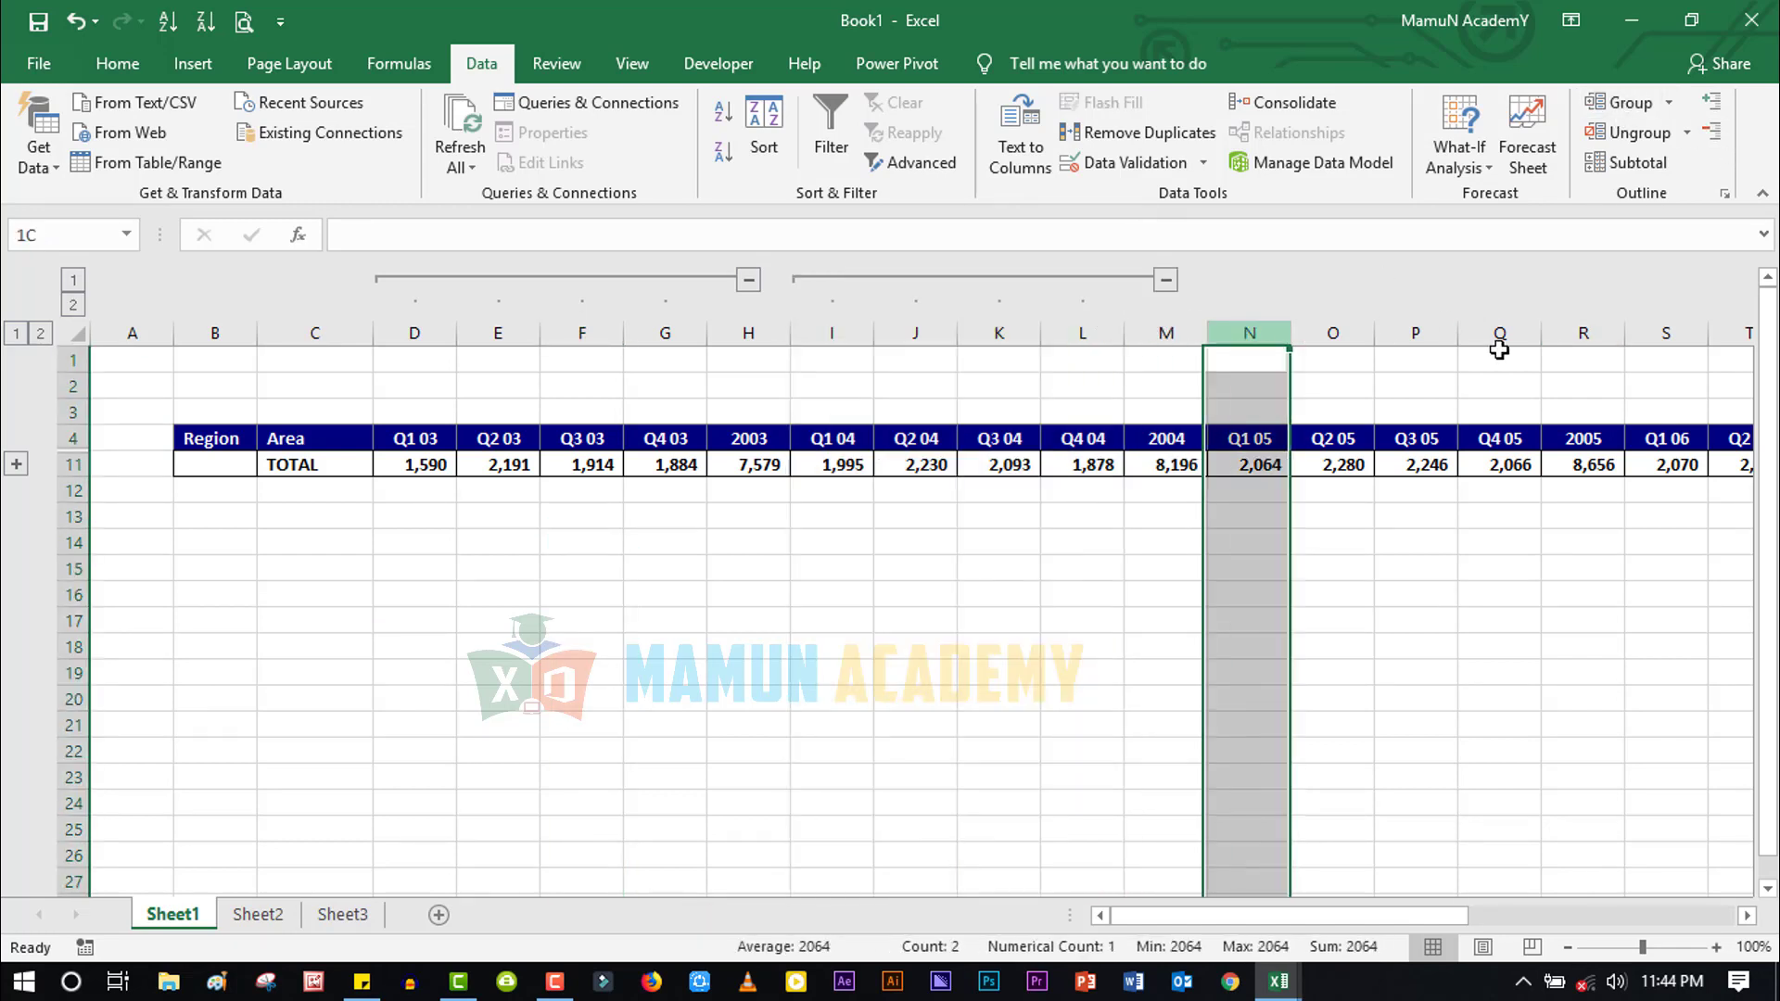
left_click(1607, 107)
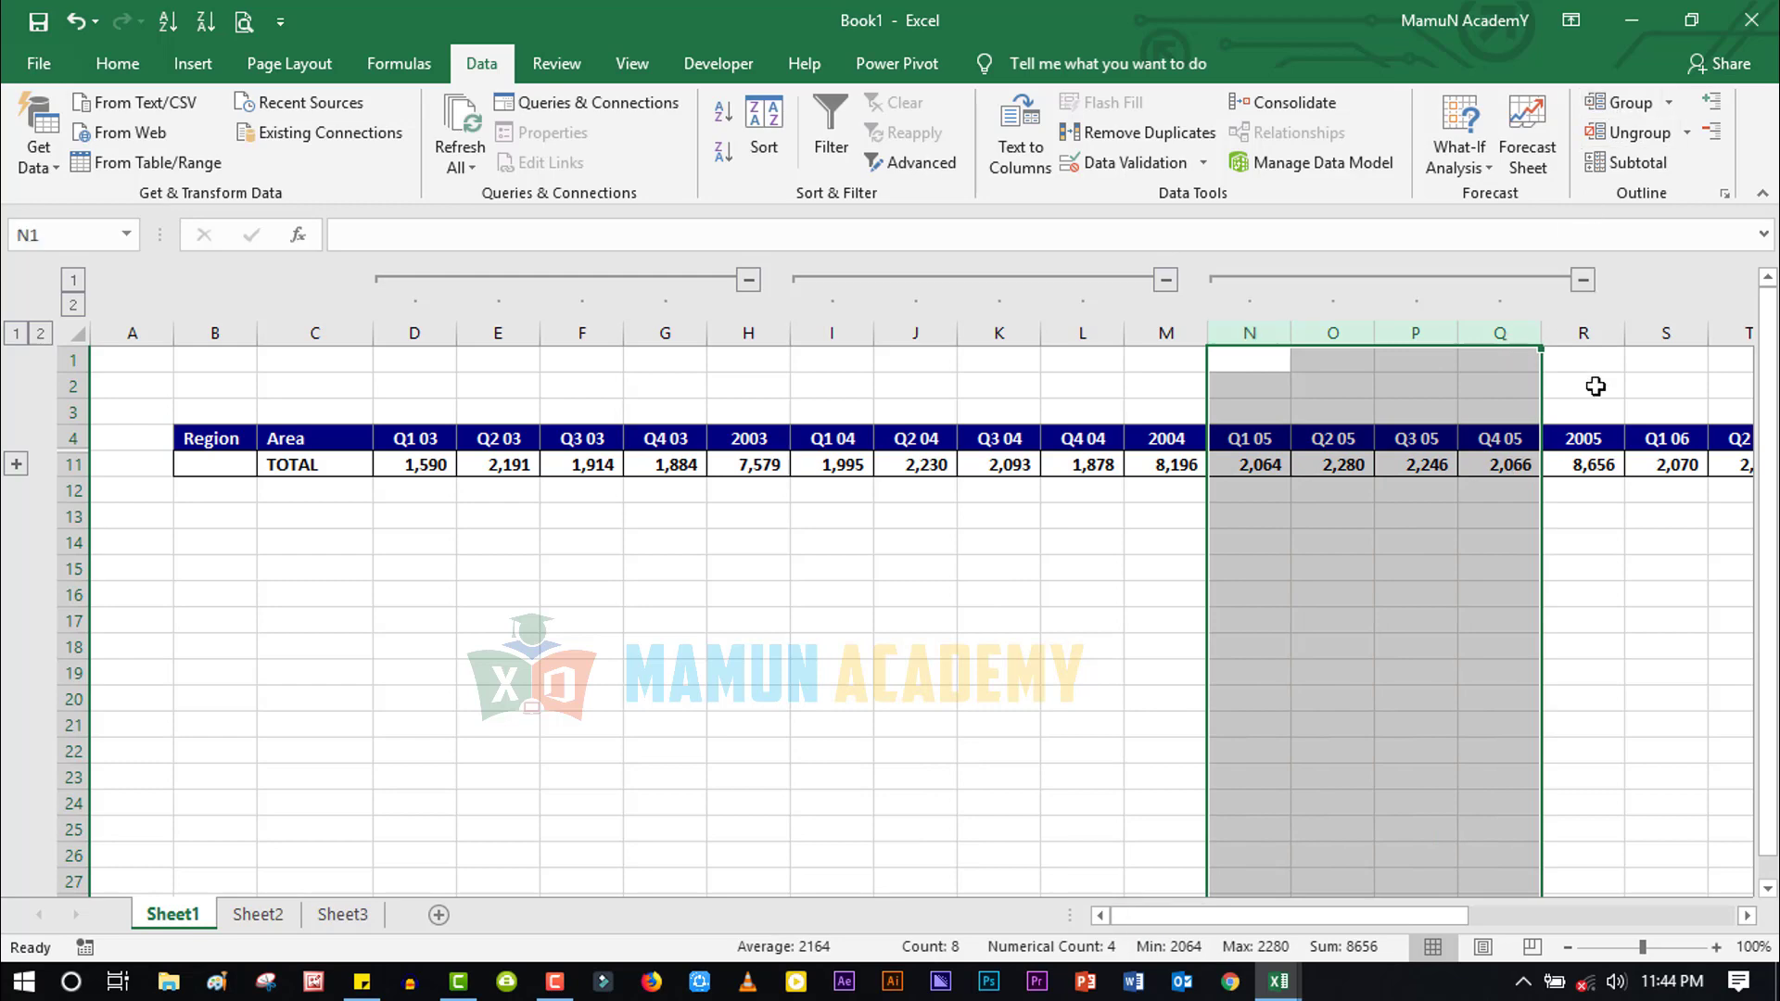
mouse_move(1660, 334)
left_mouse_down()
mouse_move(1143, 316)
mouse_move(1551, 320)
left_mouse_up()
left_click(1605, 106)
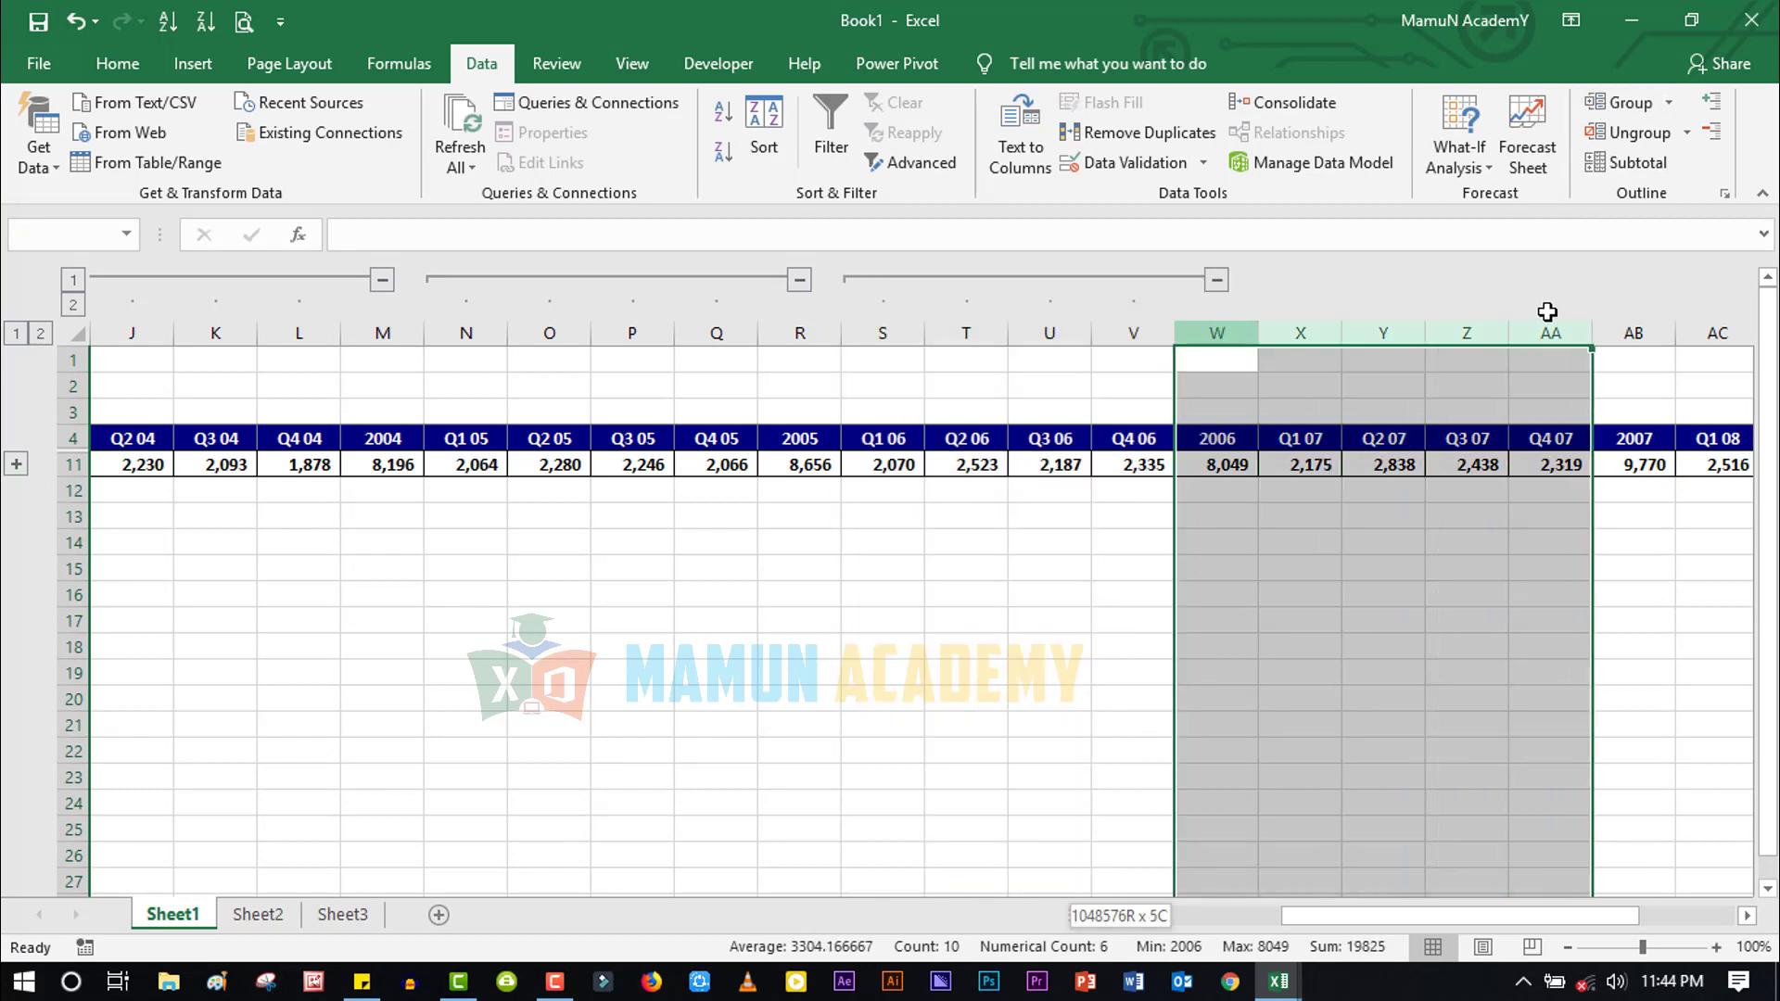
left_click(1644, 109)
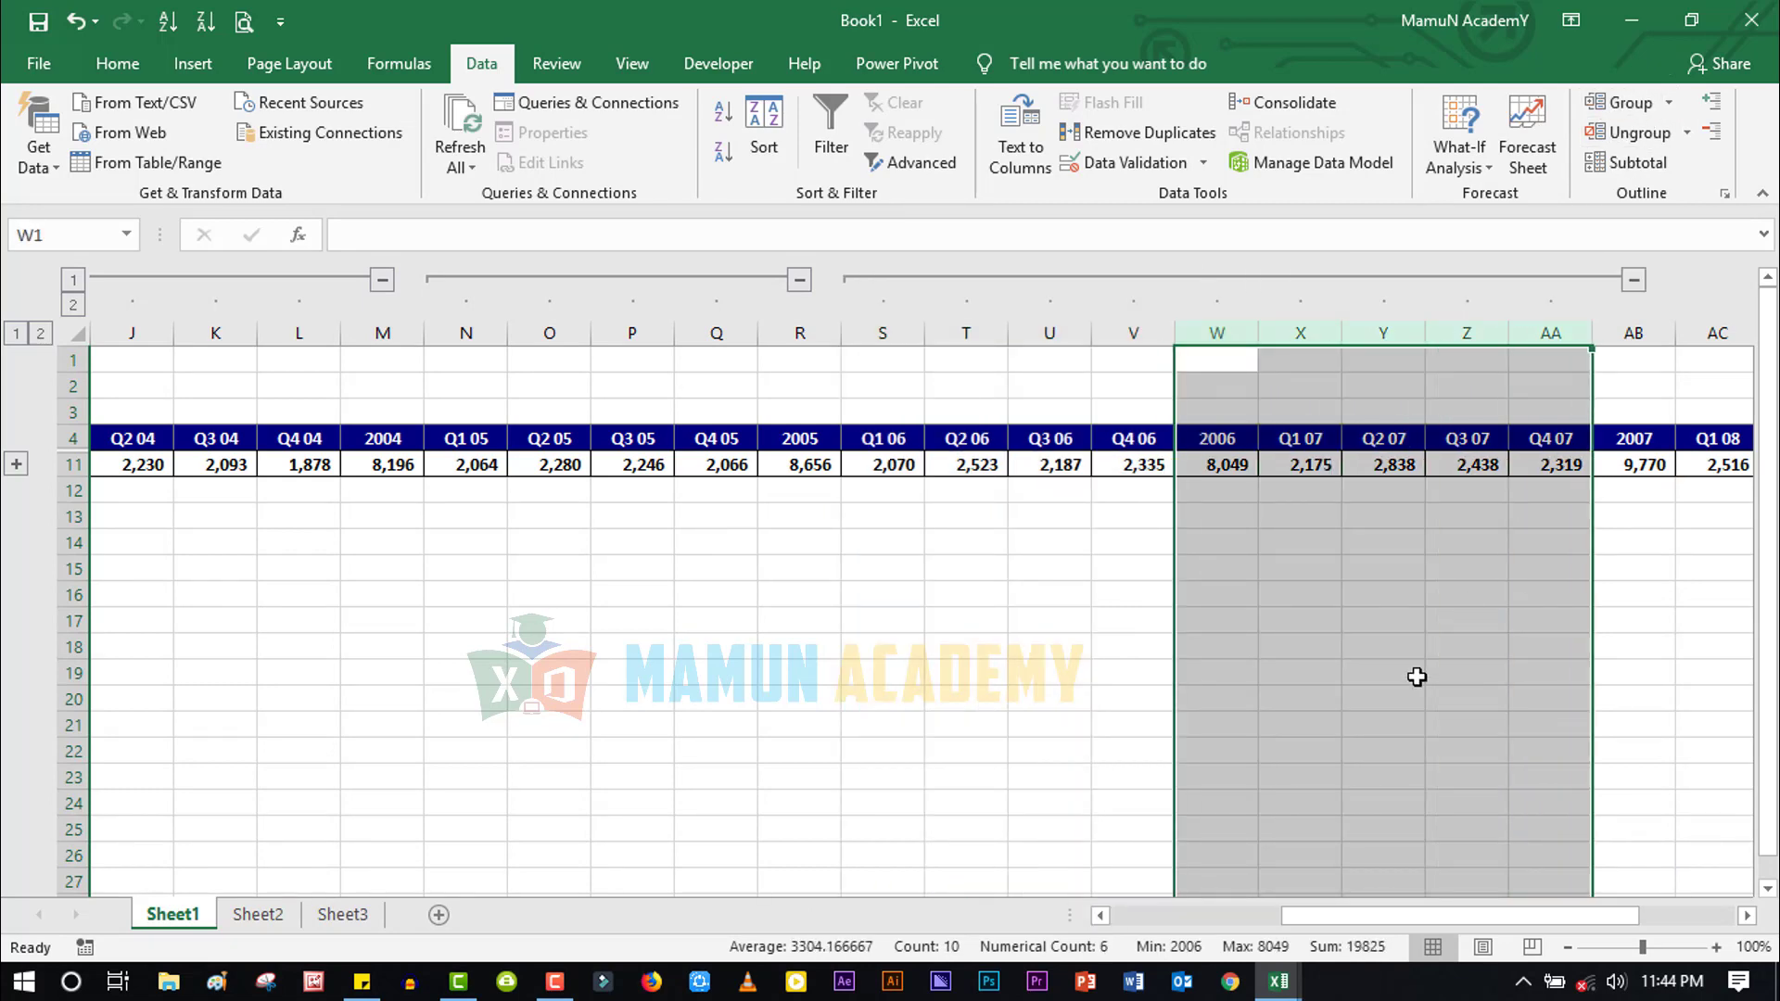
Expand the row outline to level 2 so all Khulna and Dhaka rows show
left_click(38, 333)
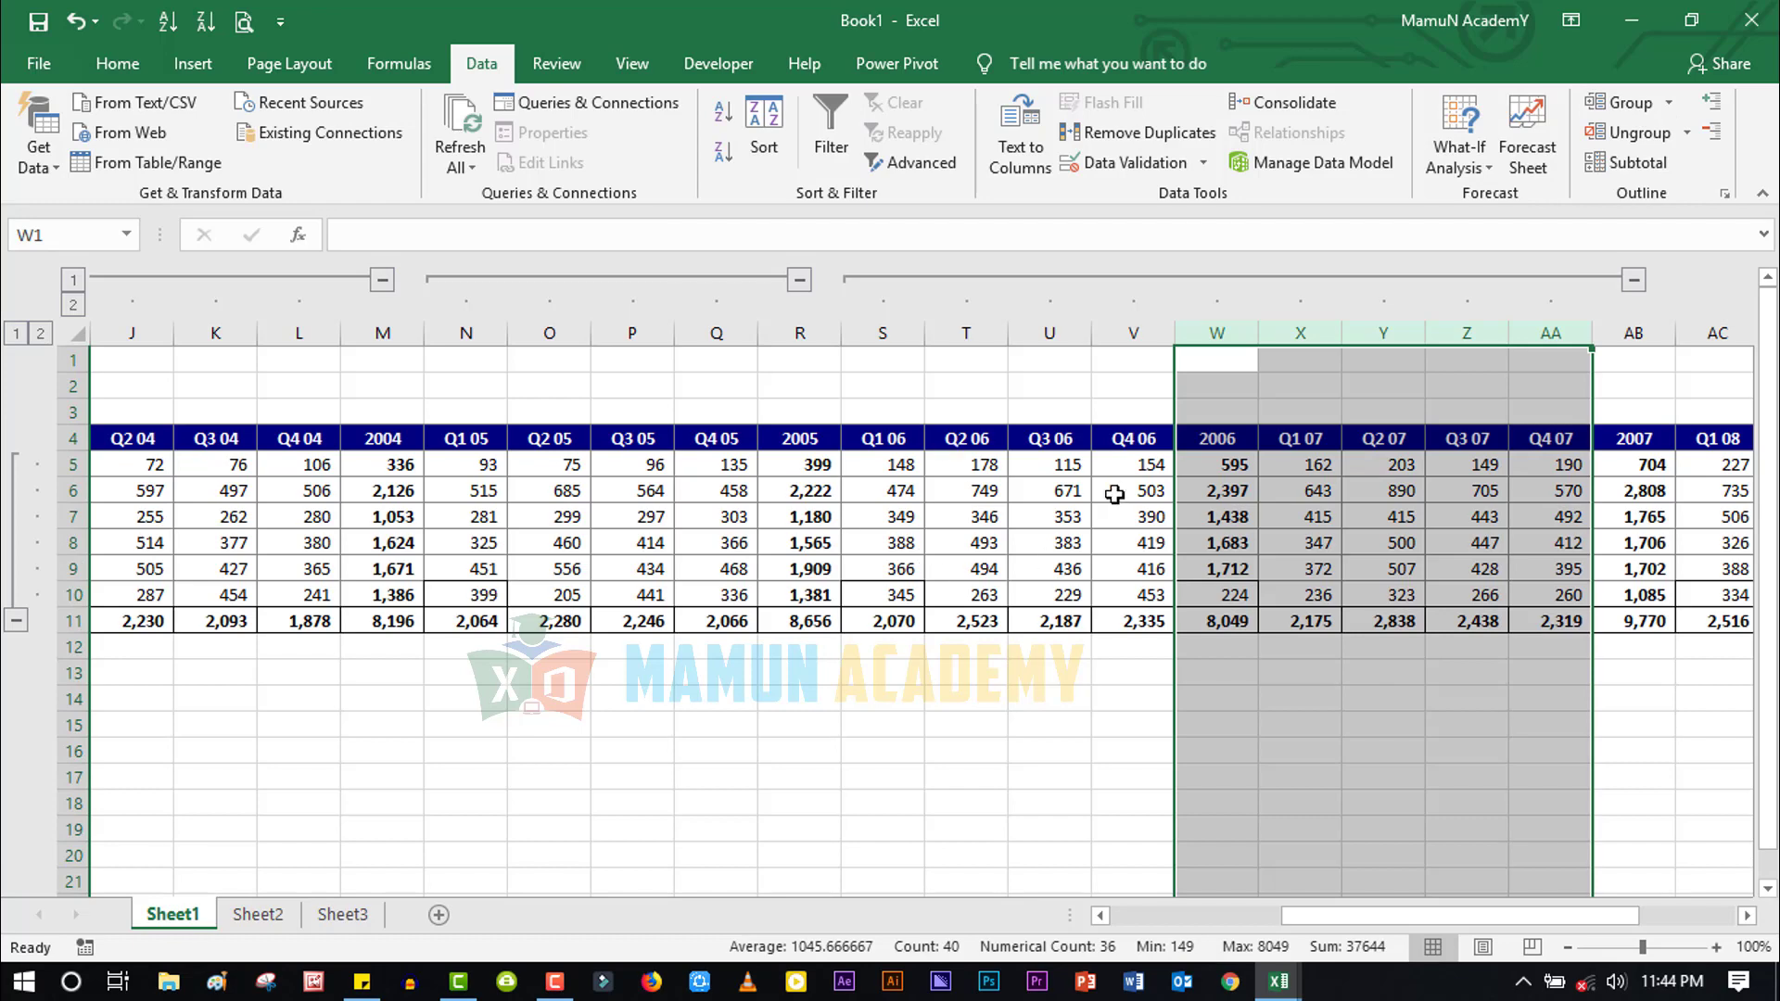
left_click(1053, 508)
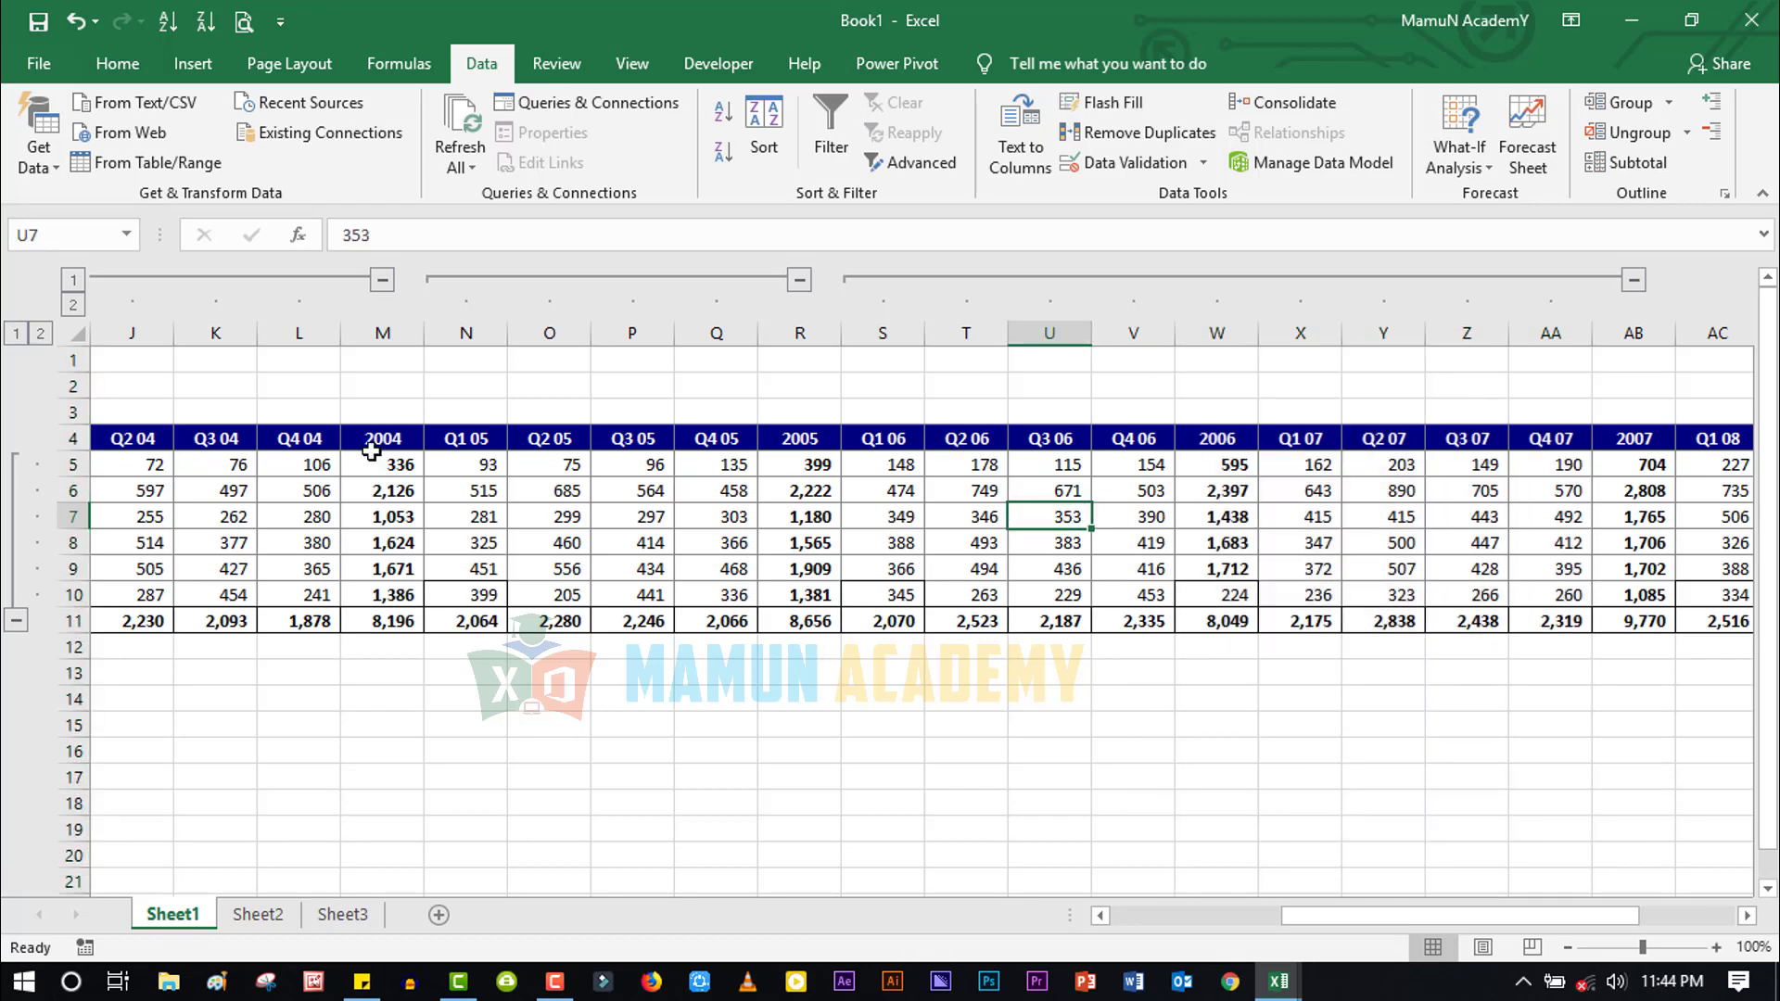
left_click(79, 334)
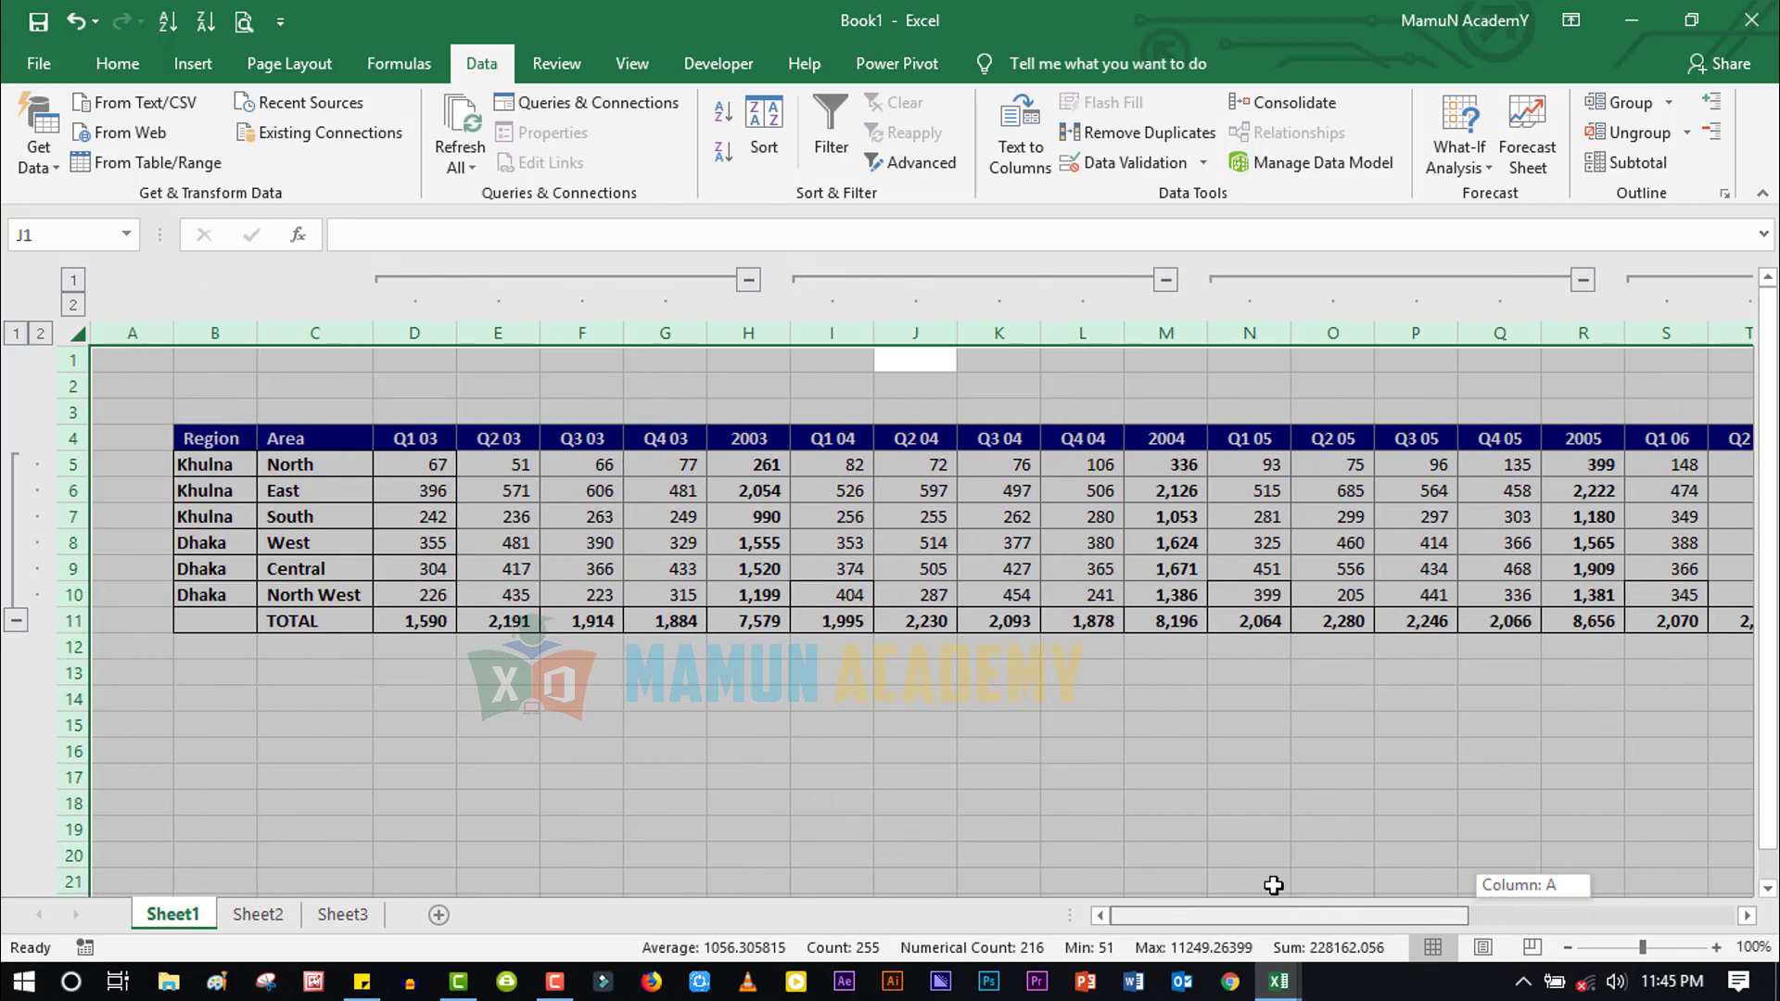
Ungroup columns S through AD
left_click_drag(1529, 918, 1285, 916)
left_click(1067, 504)
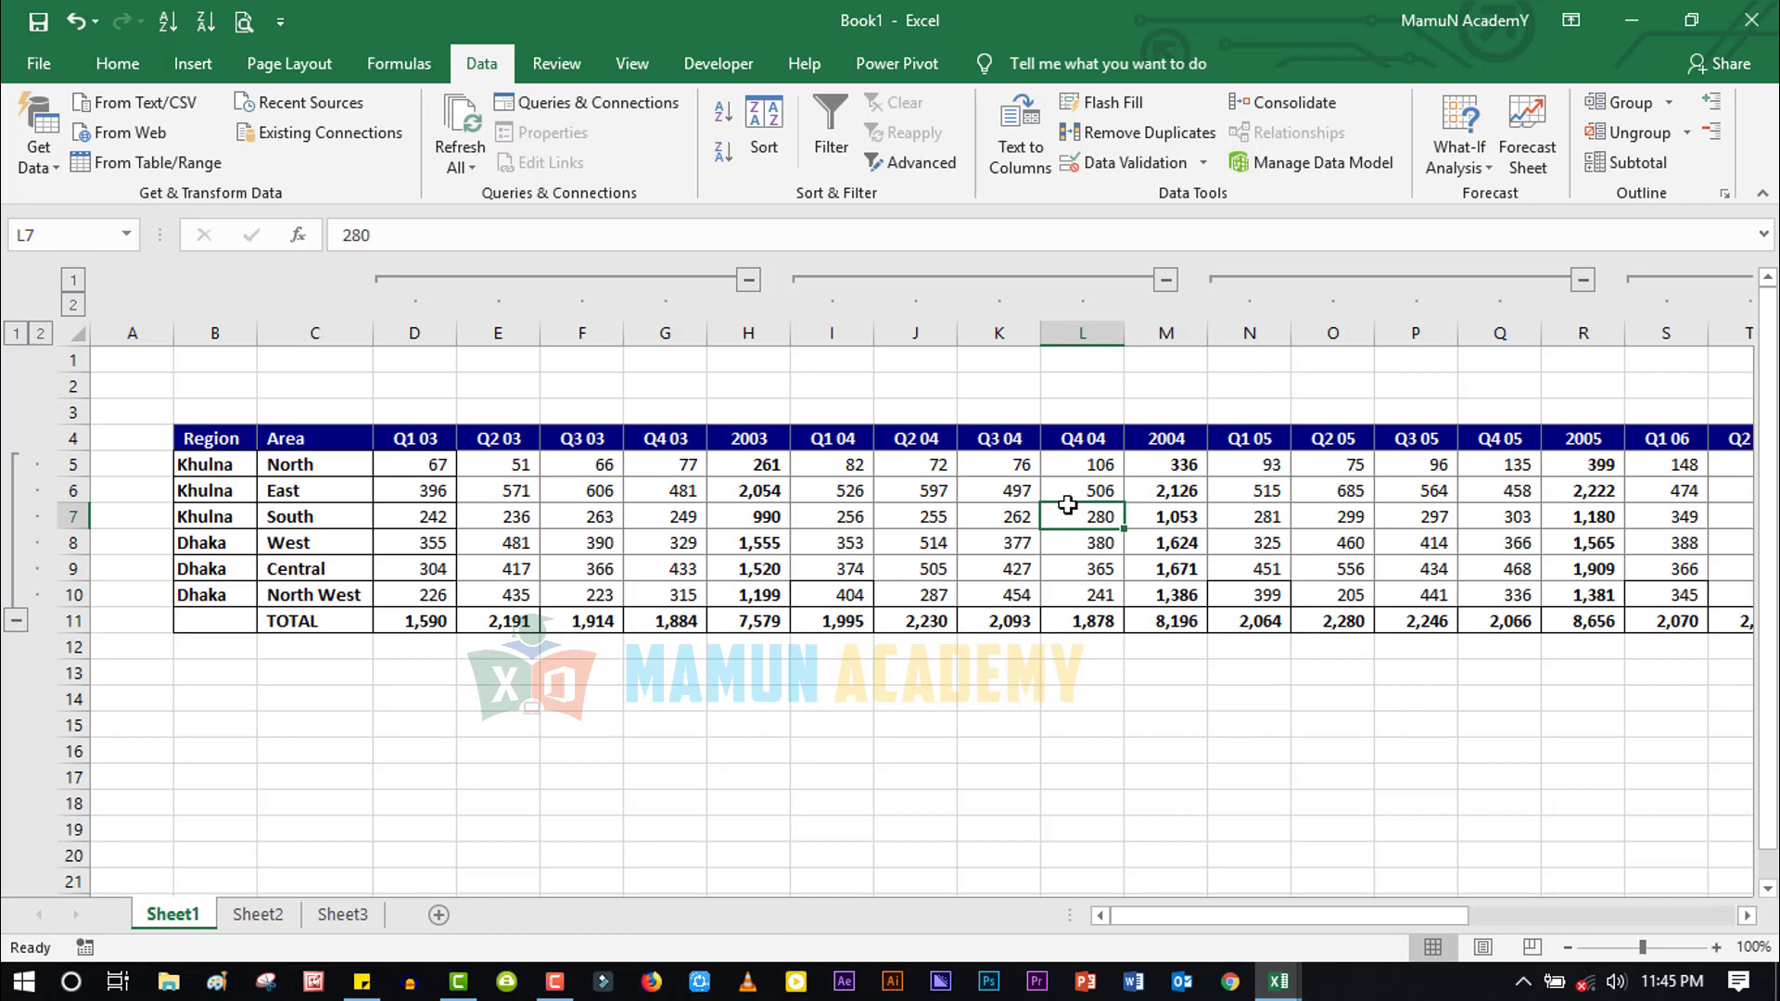
left_click_drag(1363, 918, 1627, 918)
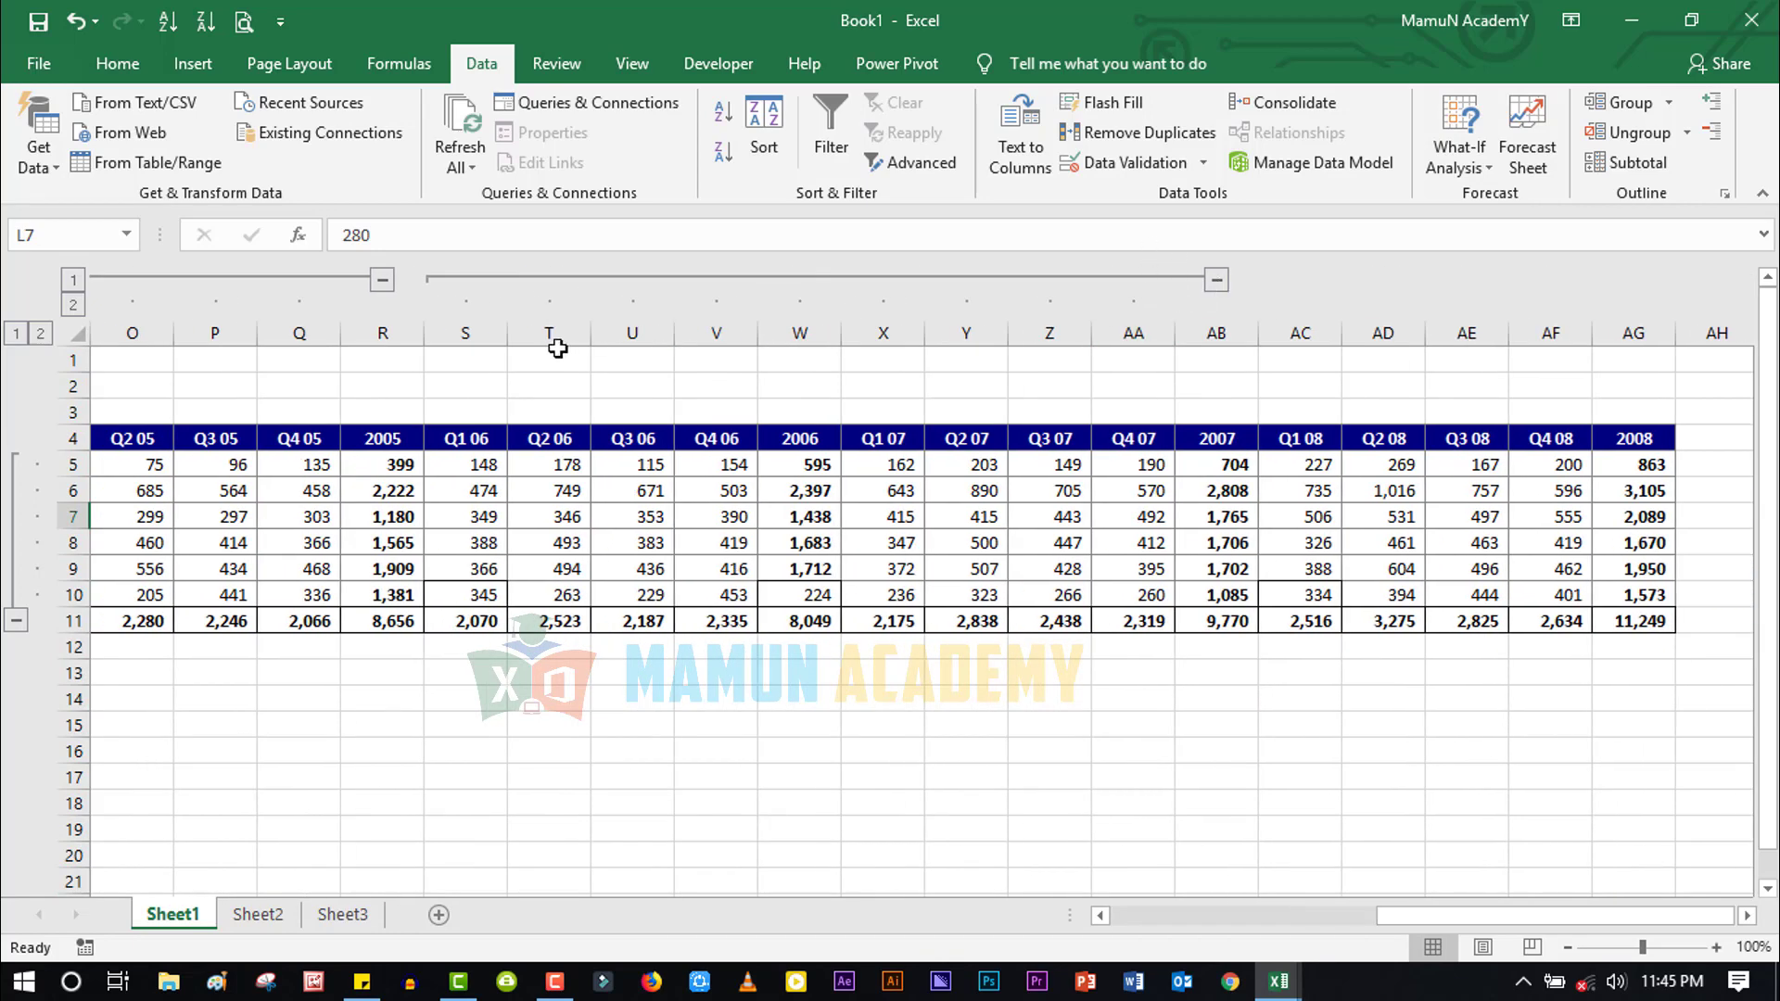
left_click_drag(477, 334, 1391, 333)
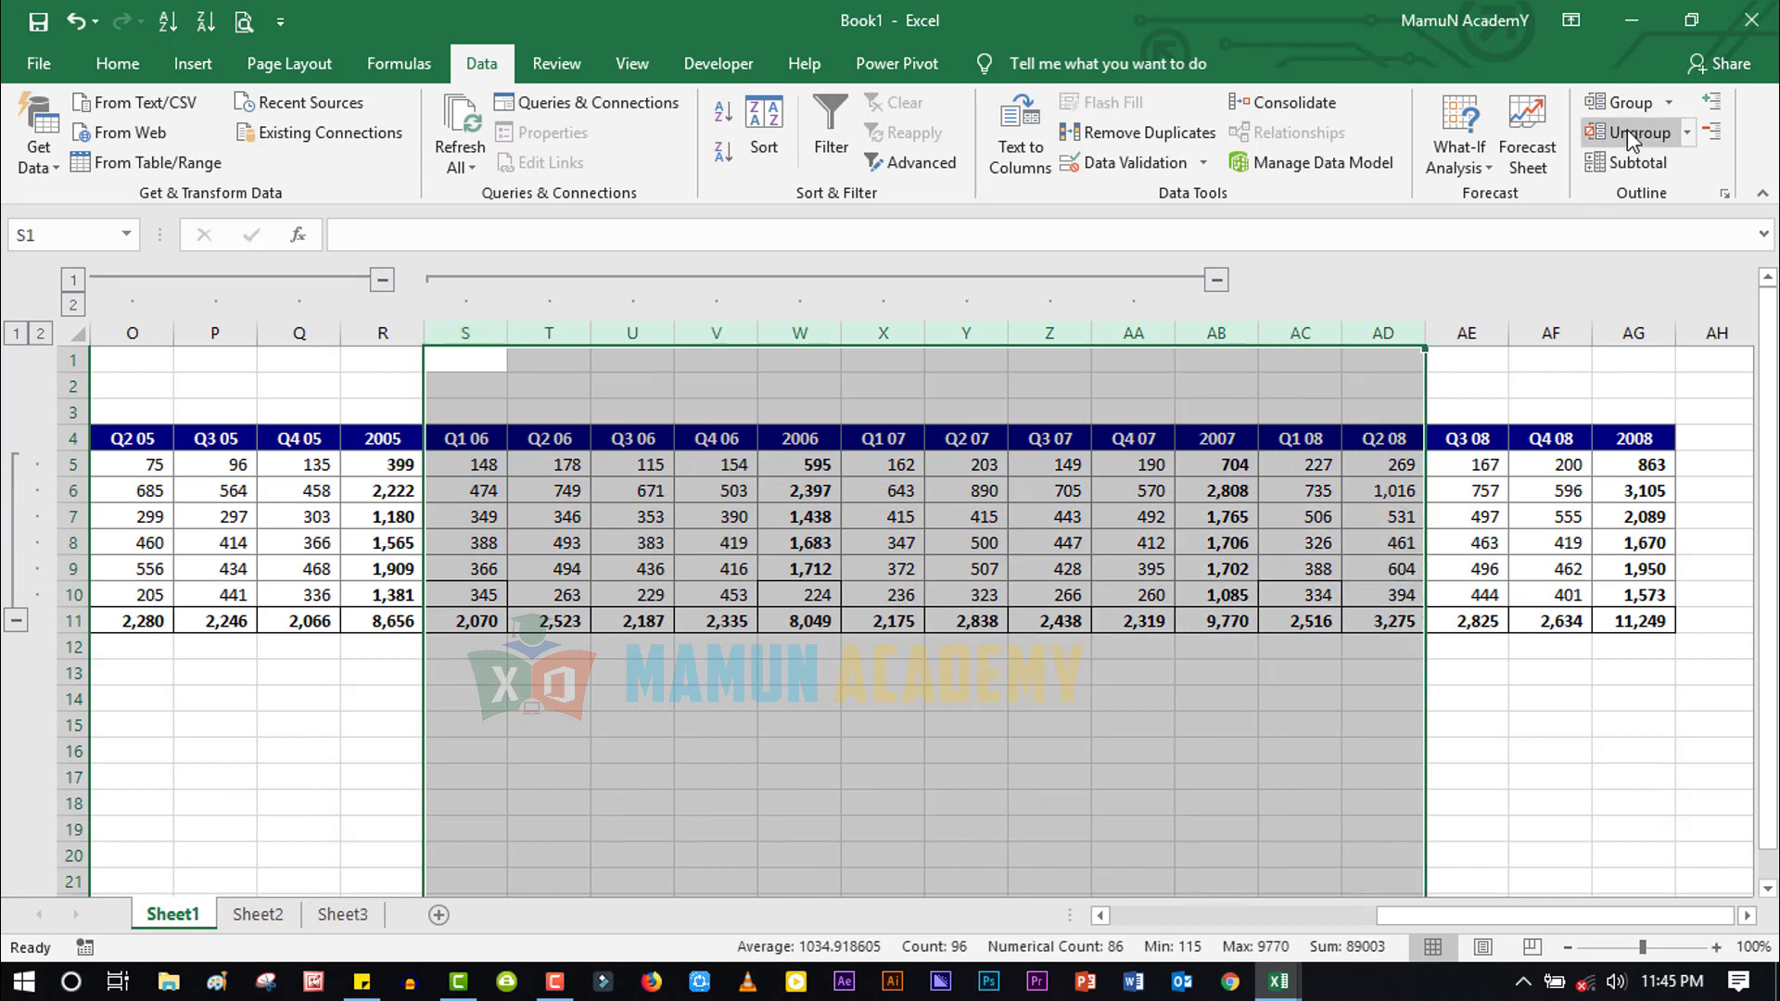
left_click(1634, 140)
left_click(1049, 543)
Group the 2006 (S–V), 2007 (X–AA) and 2008 (AC–AF) quarter columns as separate groups
left_click_drag(468, 335, 716, 334)
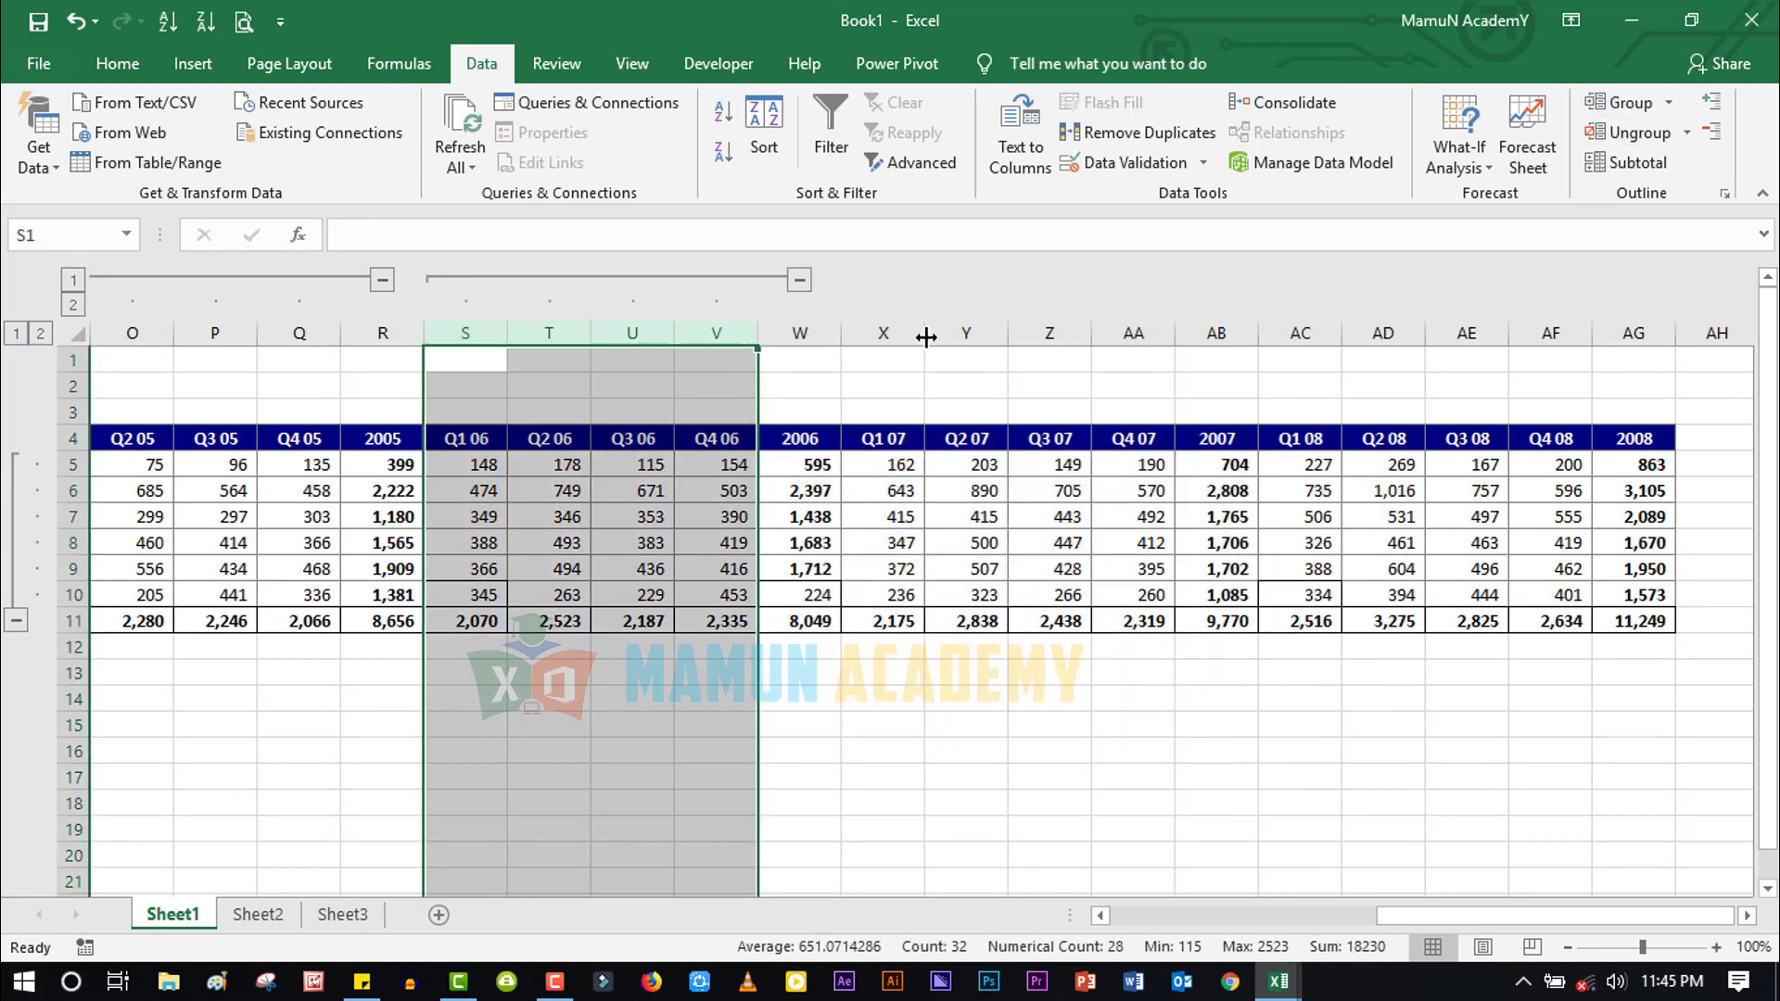
left_click_drag(918, 336, 1137, 361)
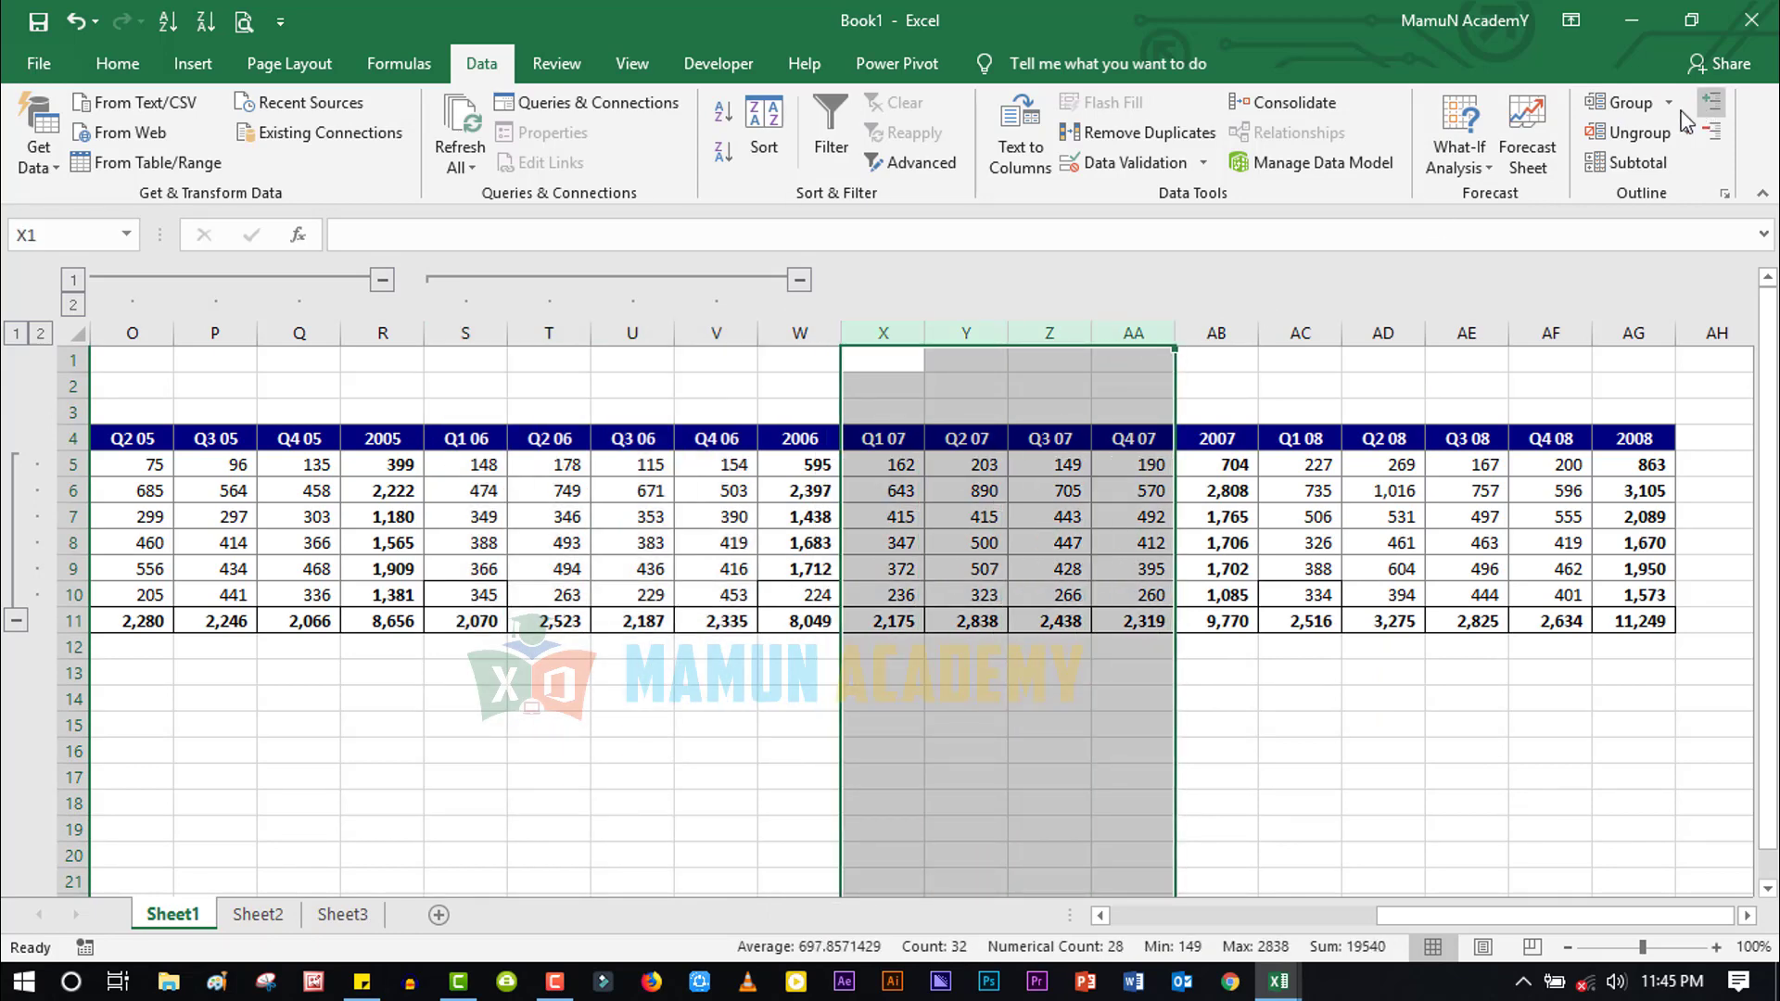
left_click(1618, 102)
left_click_drag(1324, 332, 1558, 332)
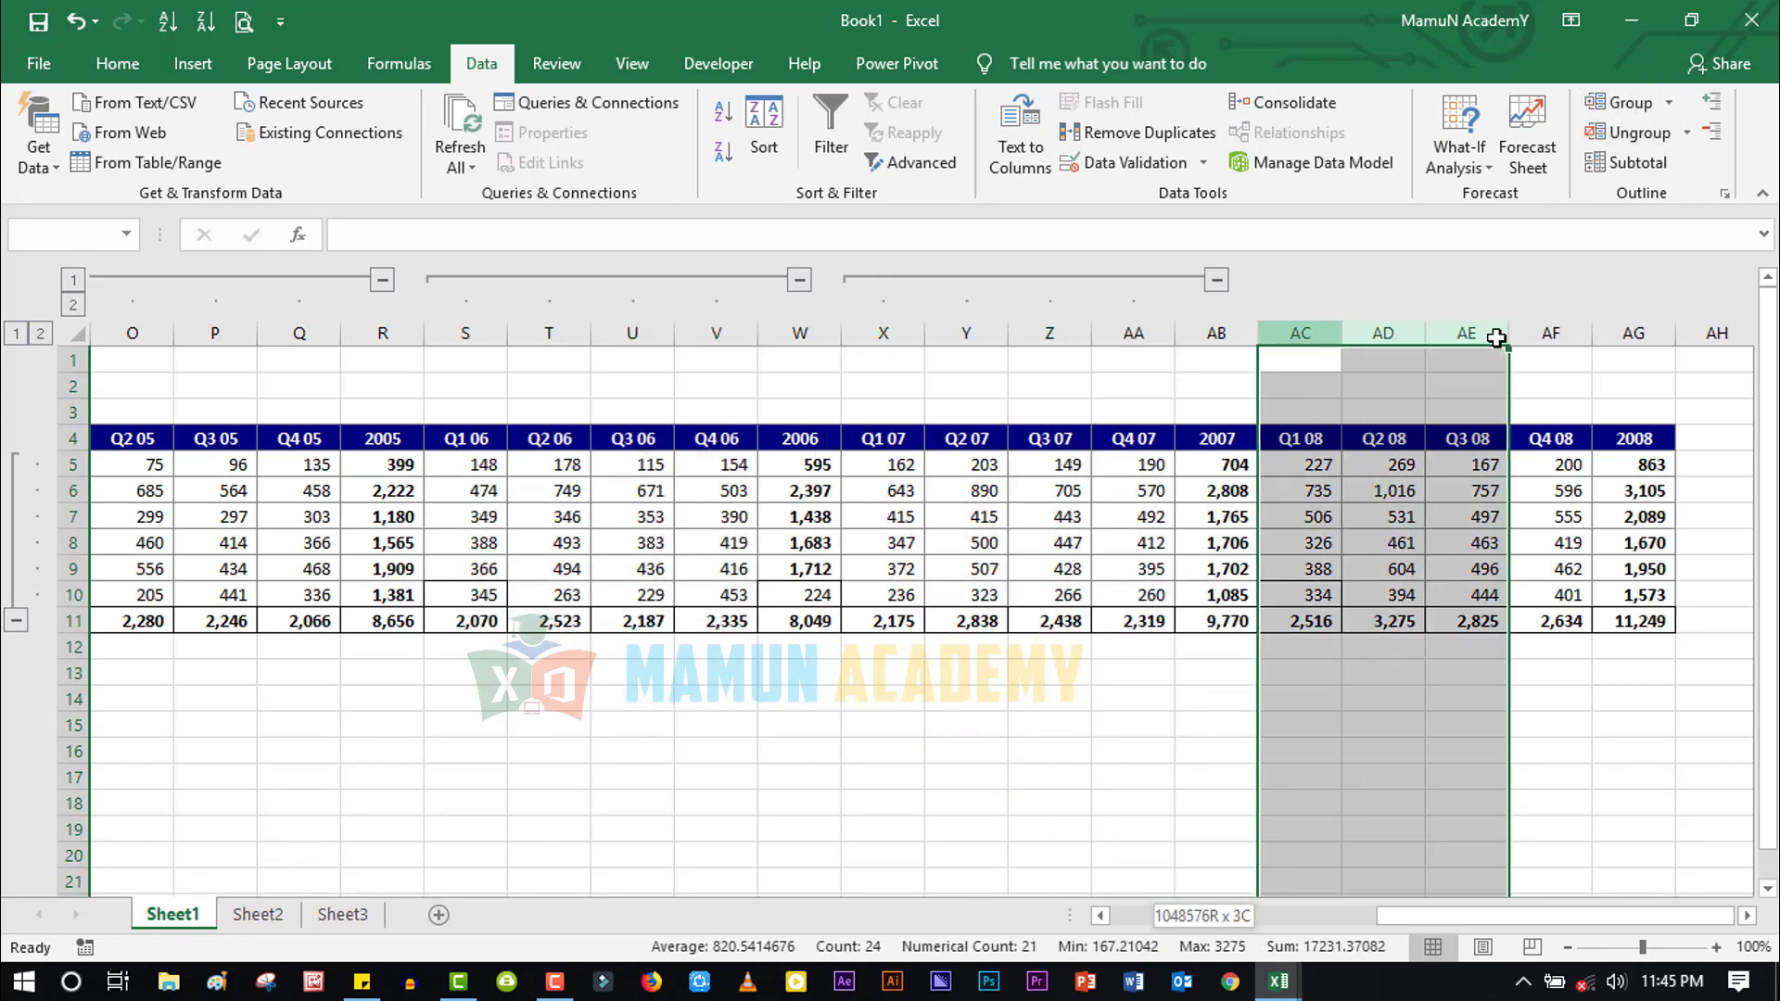
left_click(1618, 102)
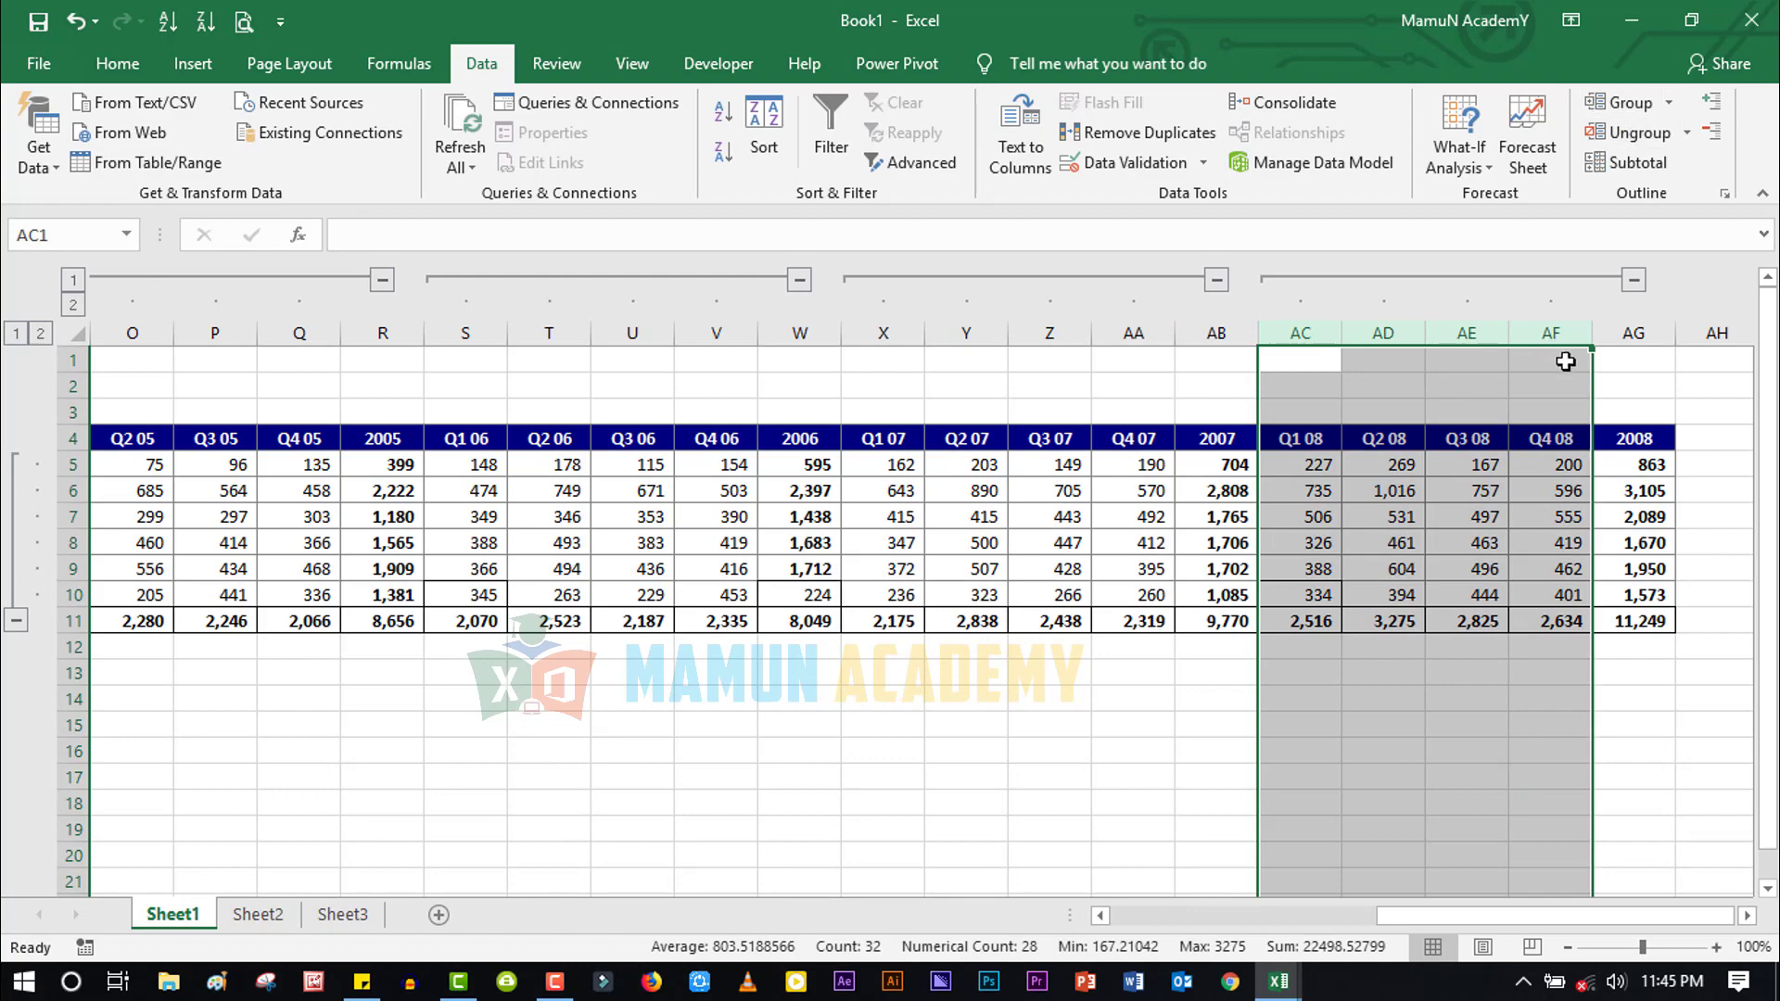
left_click_drag(1613, 918, 1243, 886)
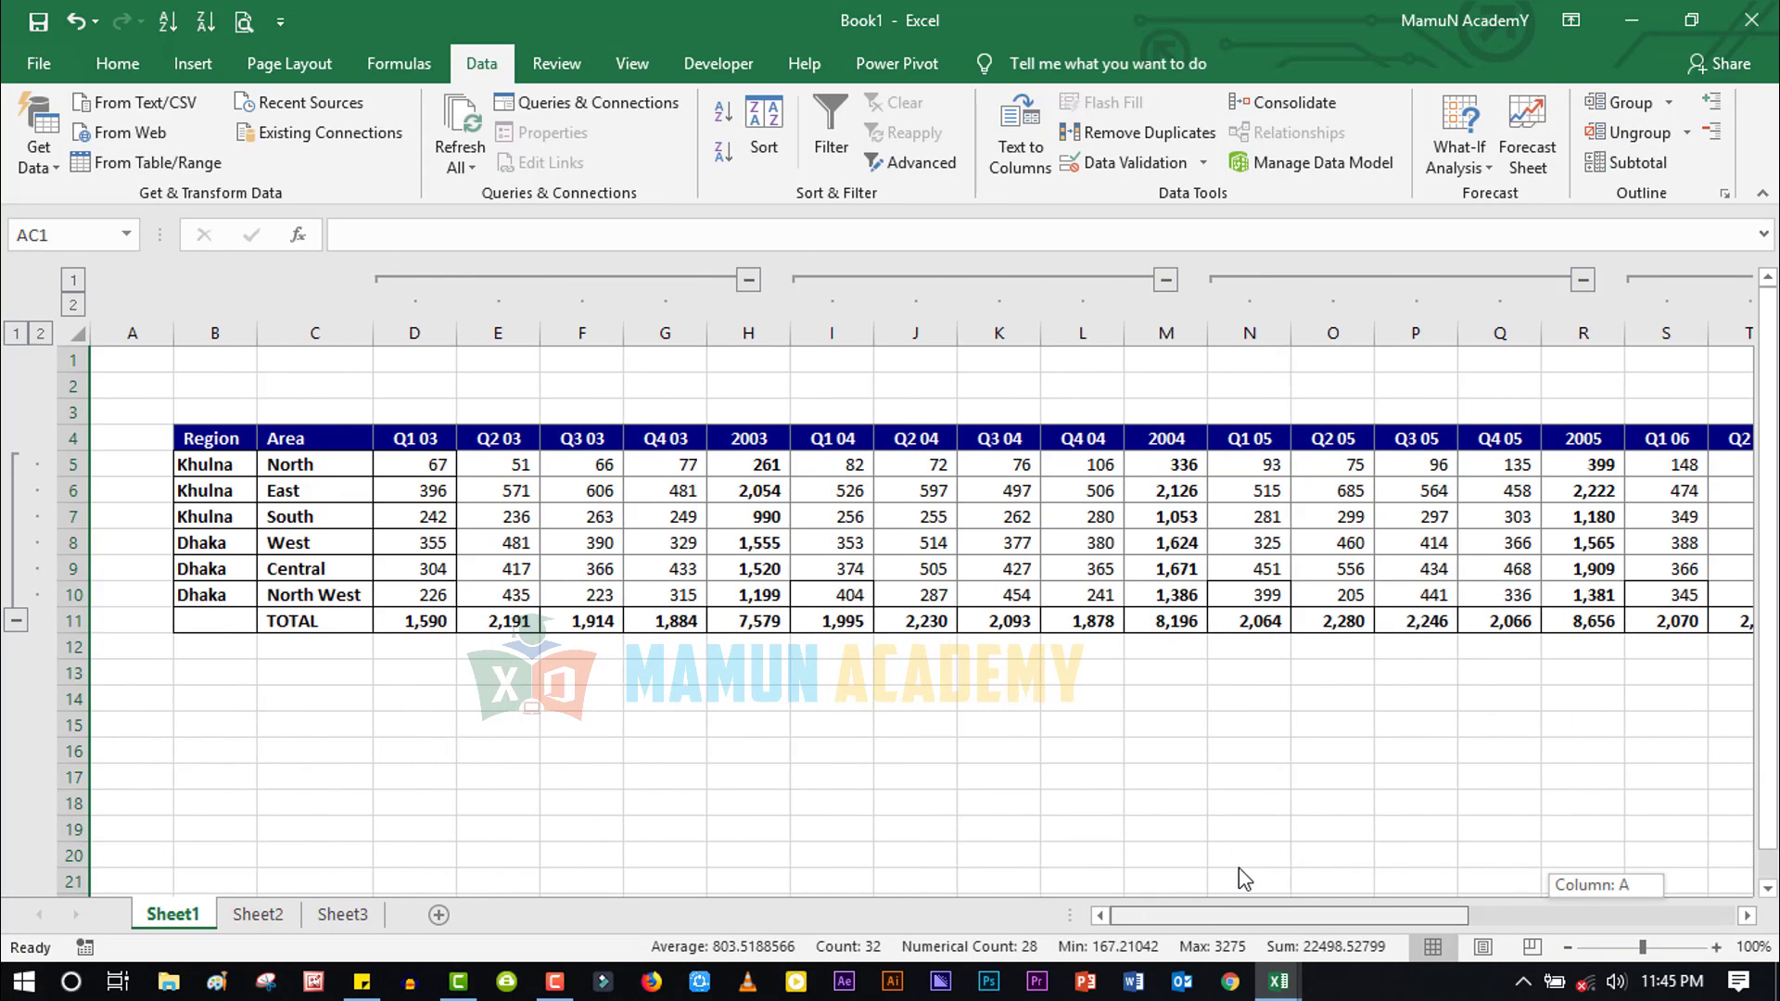
left_click(83, 281)
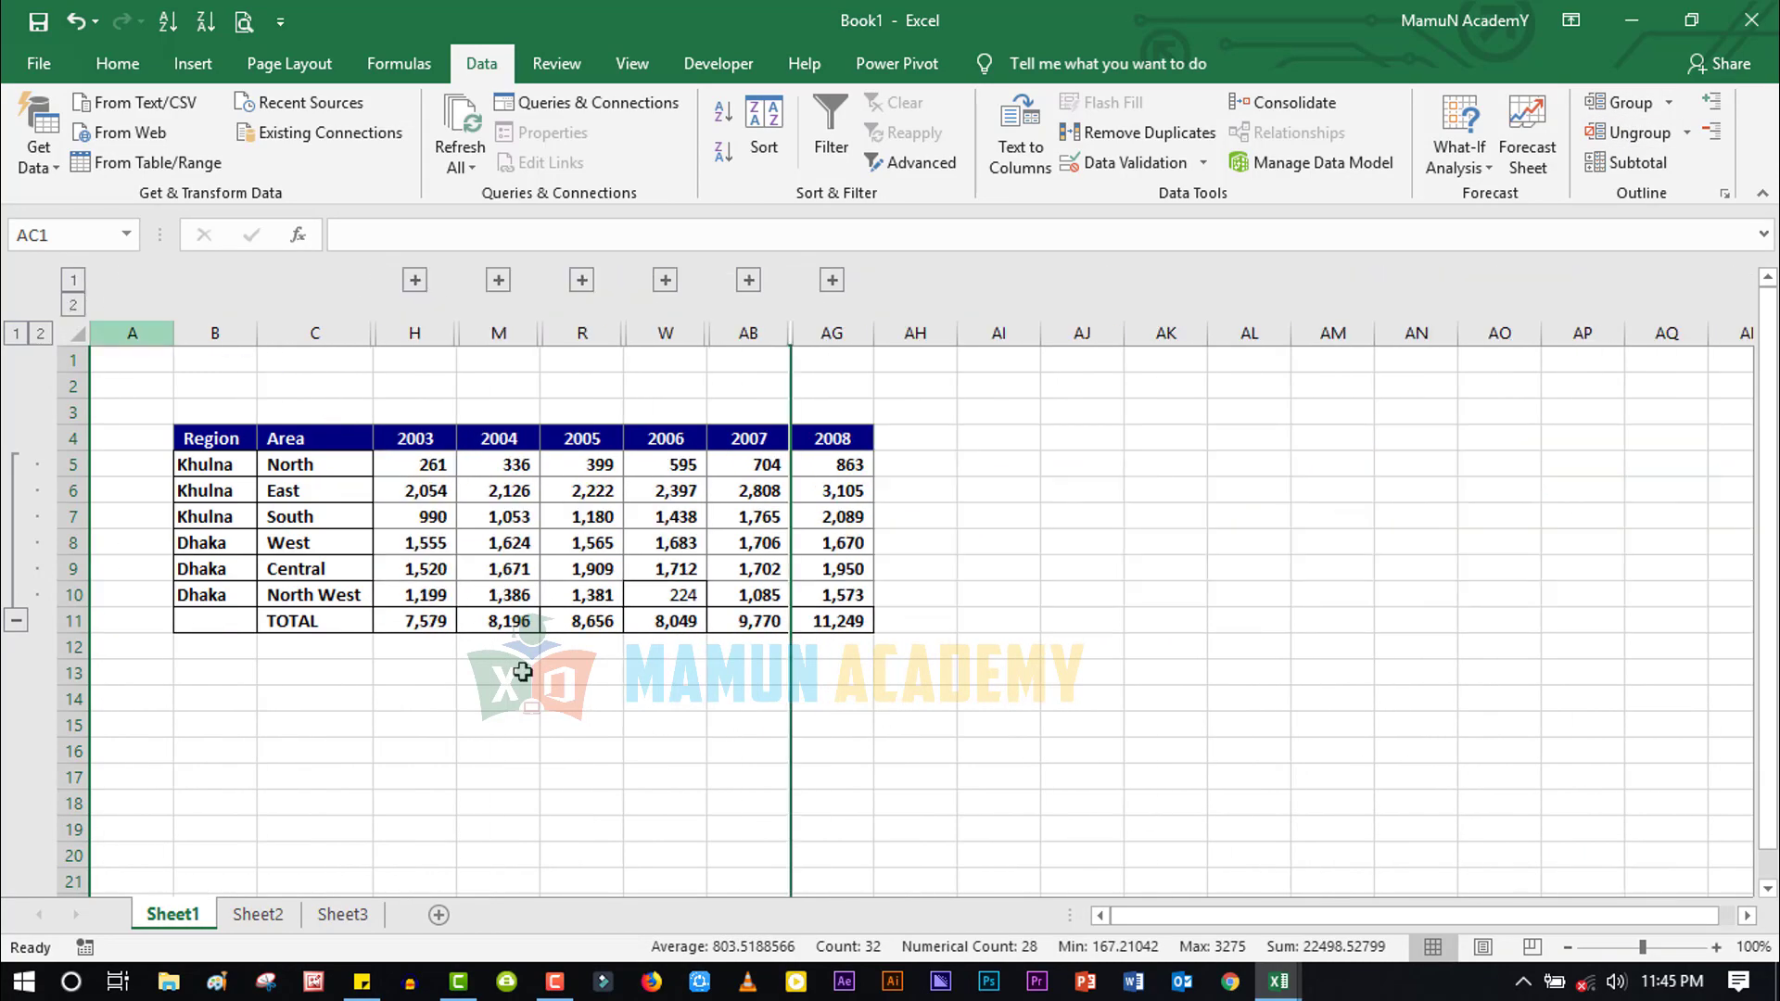
left_click(616, 749)
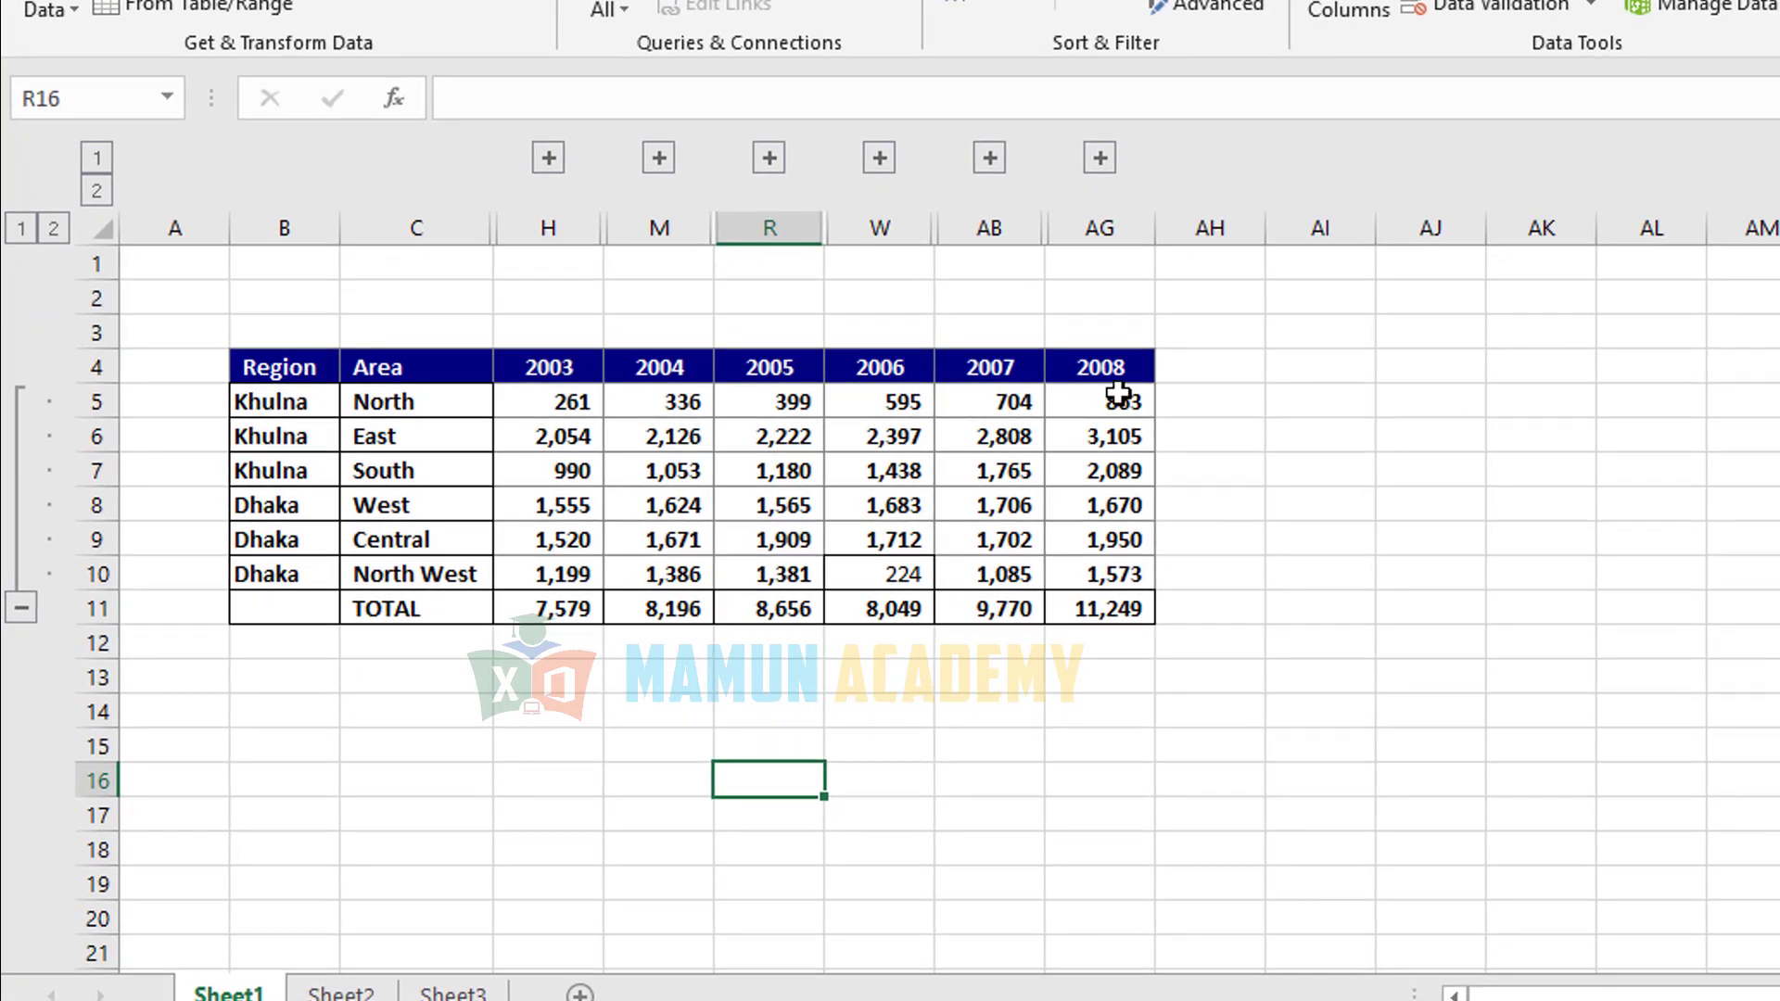
left_click_drag(1120, 369, 588, 360)
left_click(1279, 470)
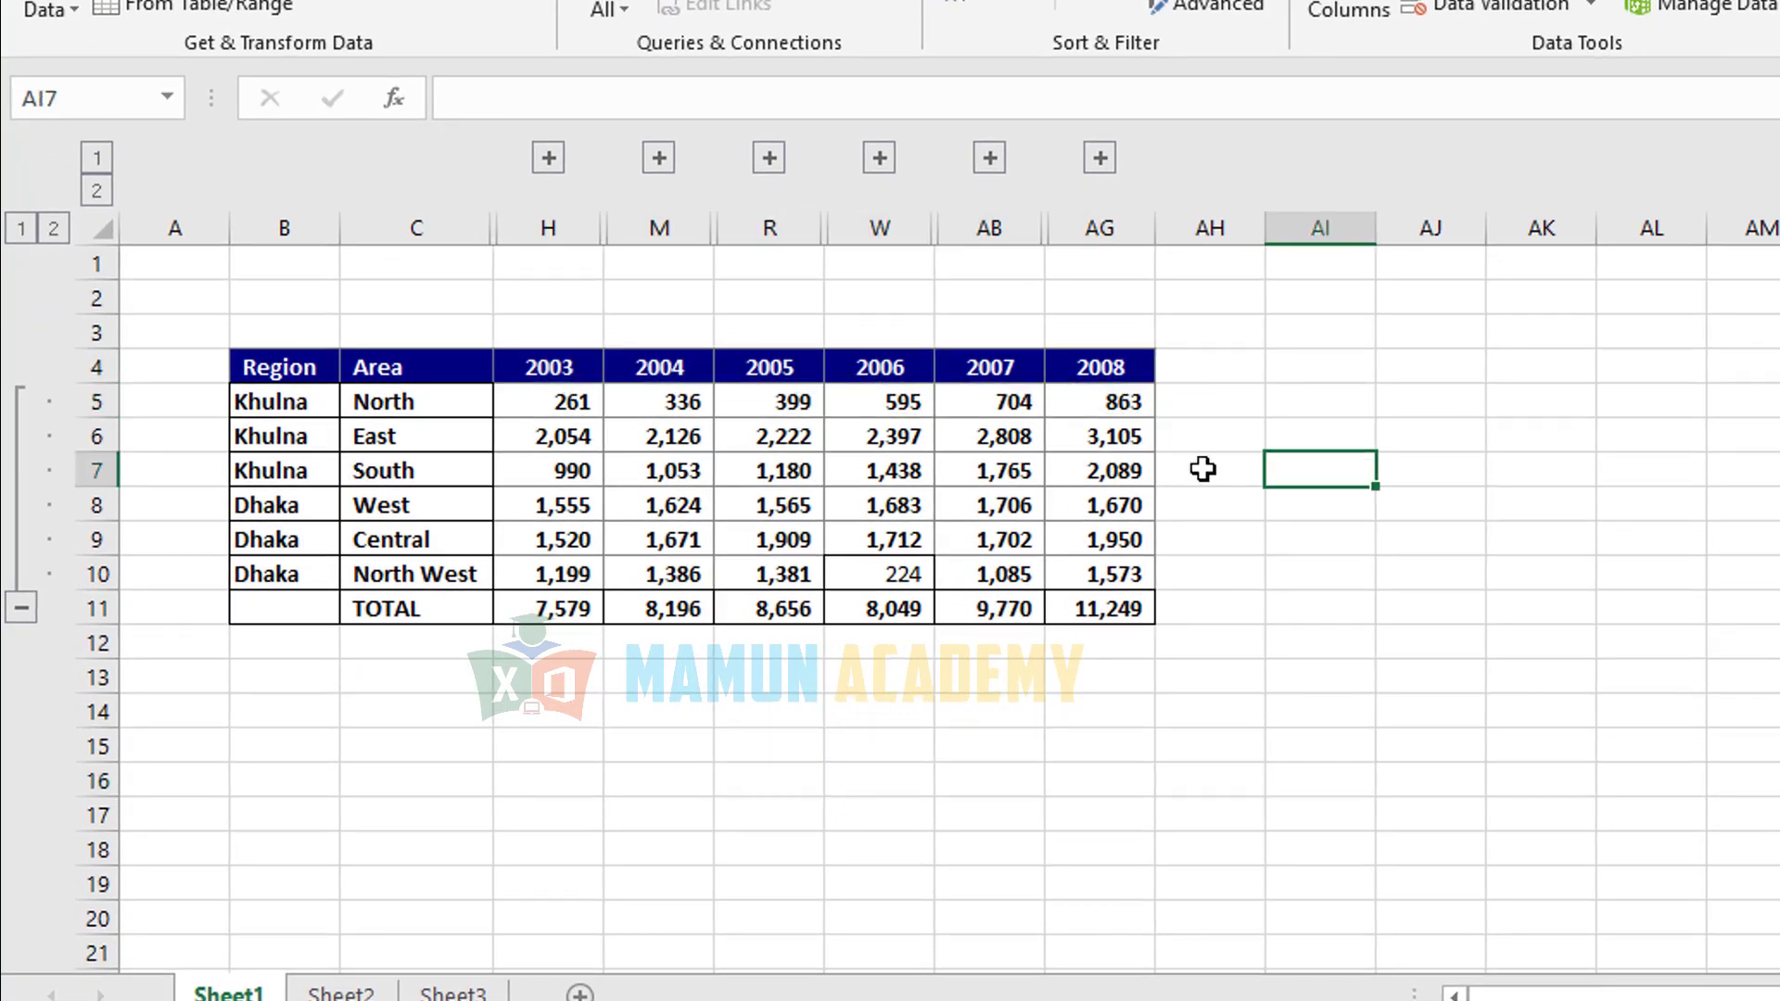
left_click(20, 228)
left_click(533, 575)
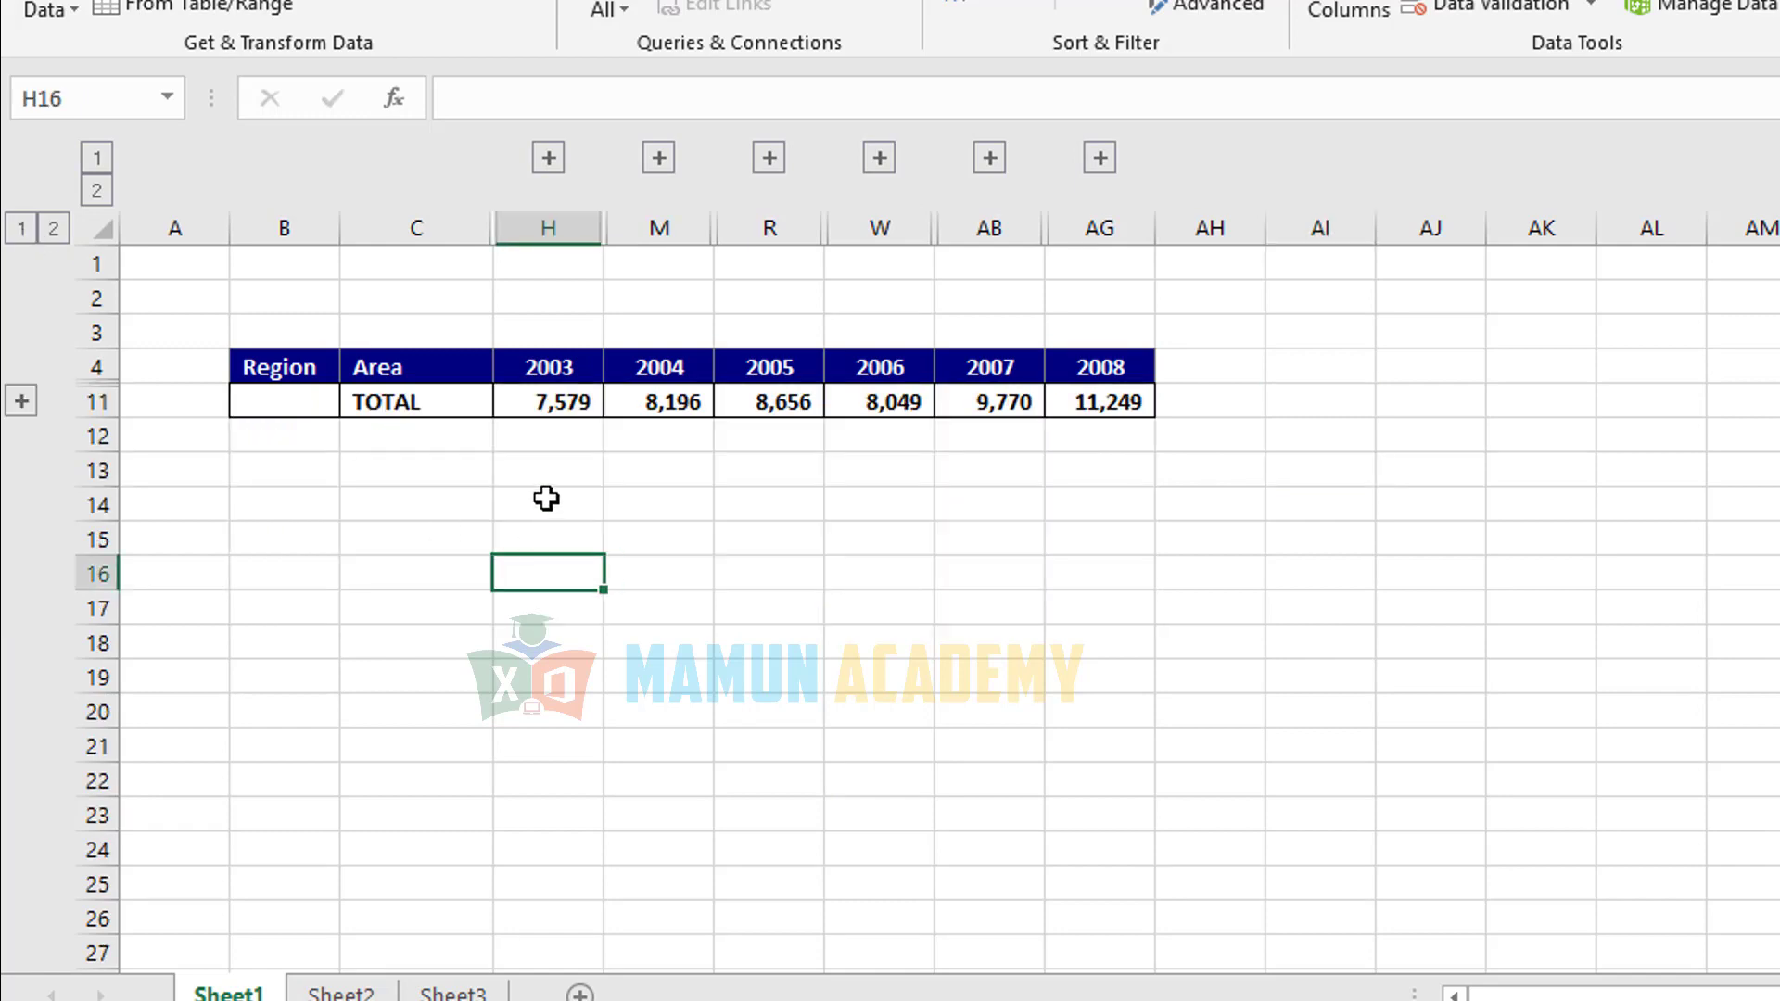
left_click_drag(544, 404, 1100, 402)
left_click(915, 543)
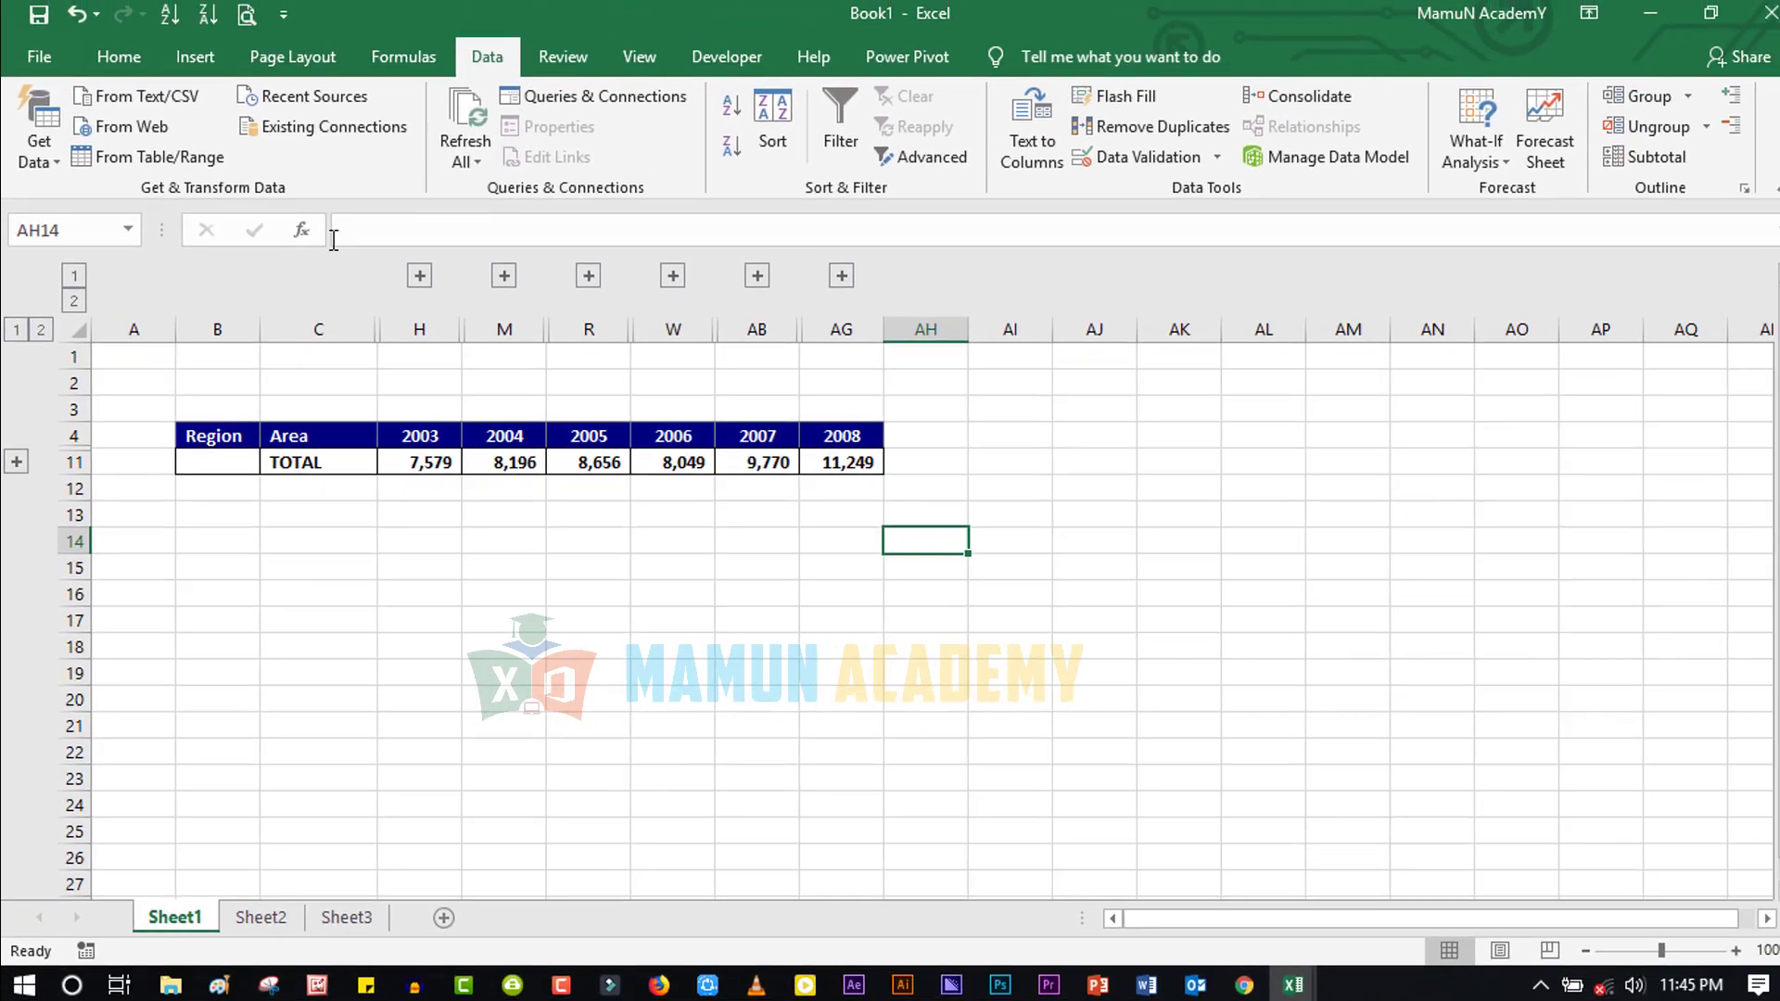
left_click(74, 304)
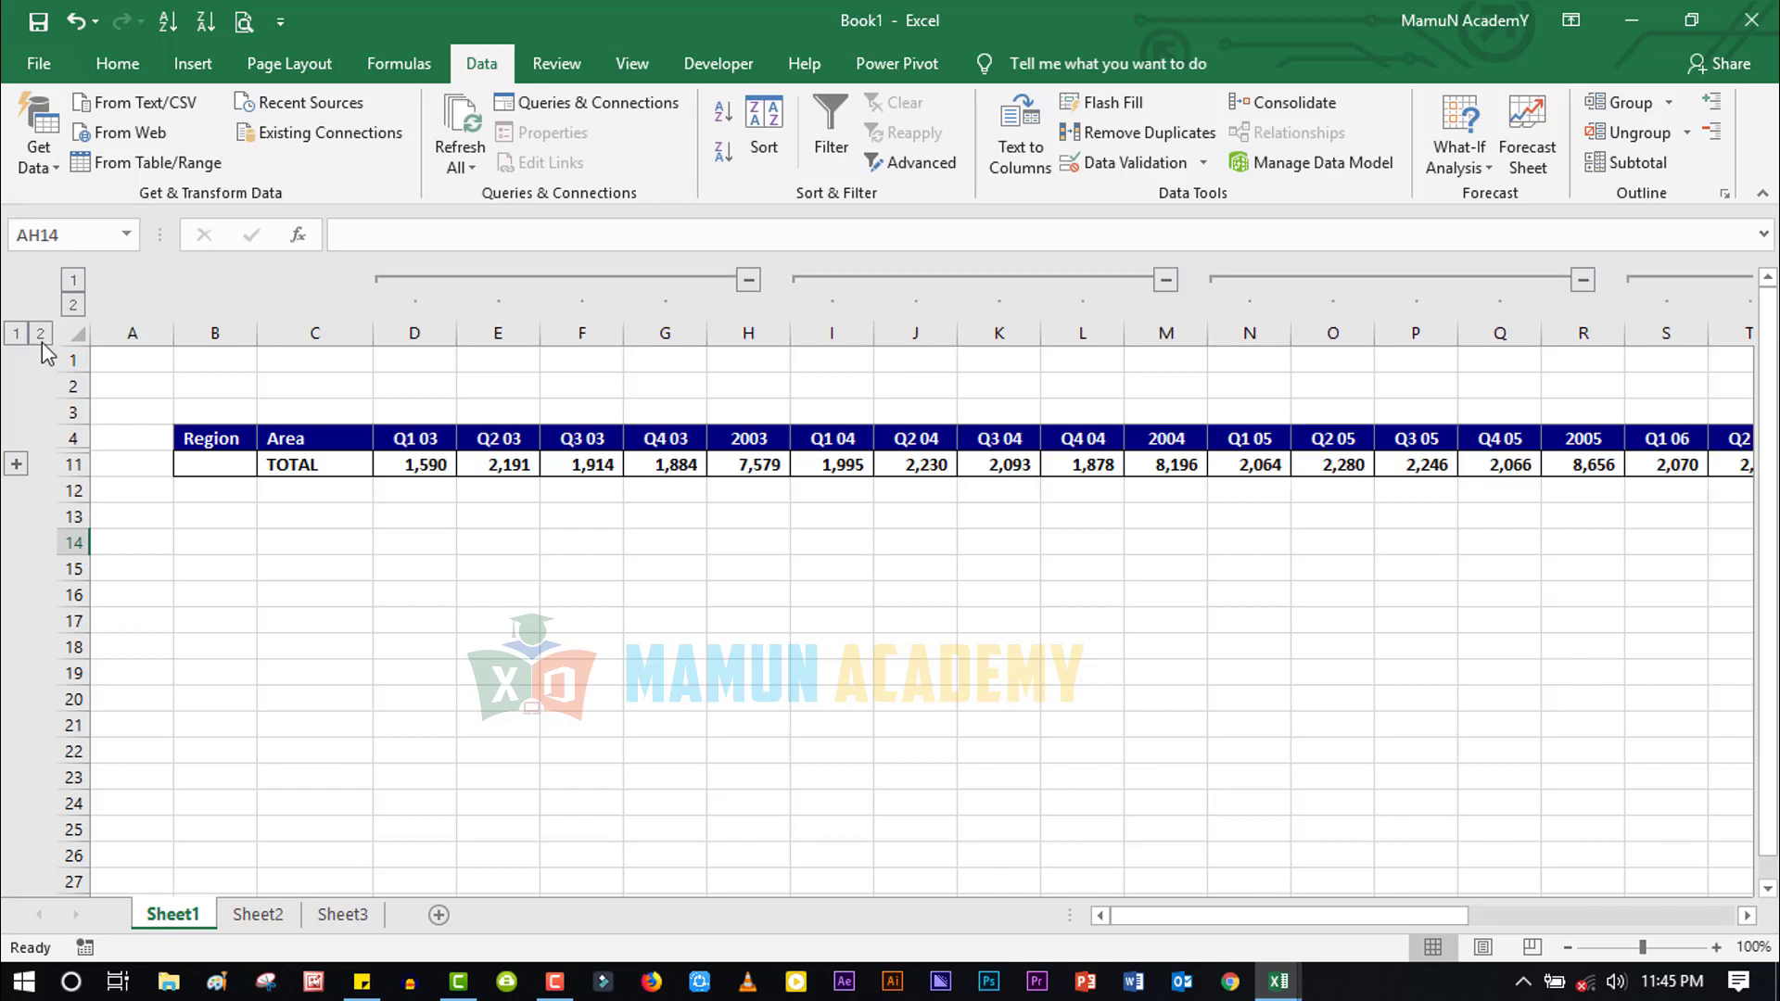
left_click(41, 333)
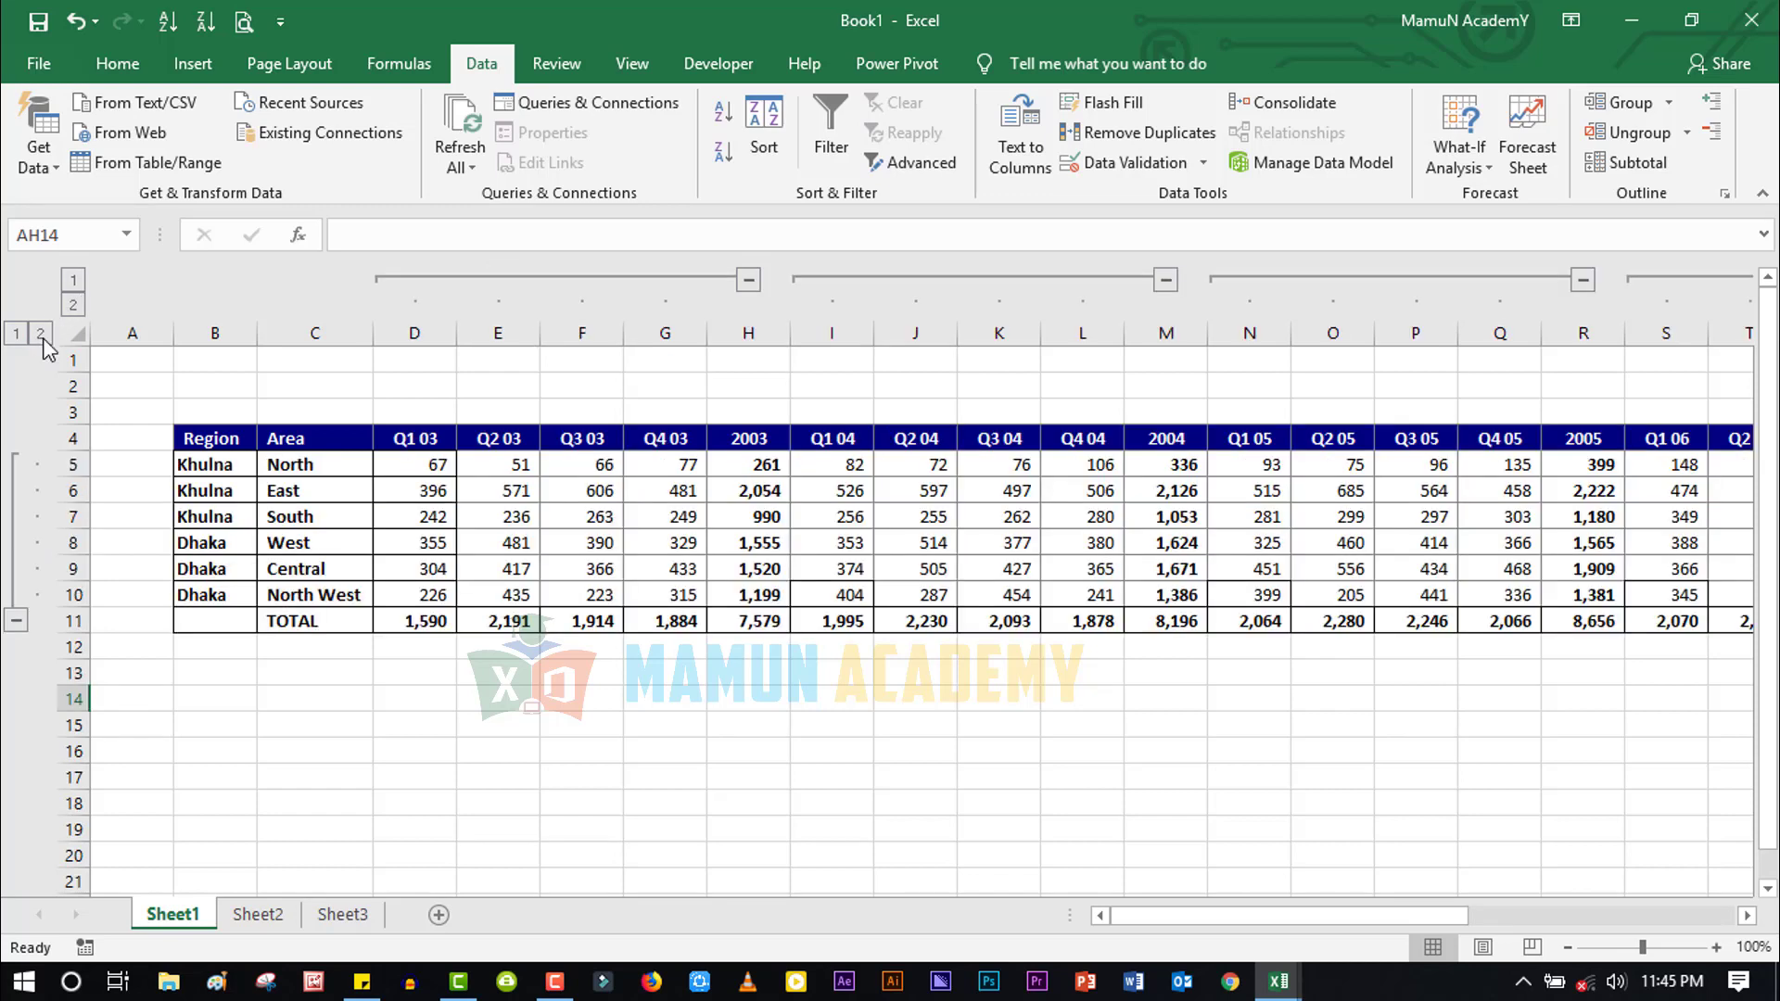
left_click(1017, 507)
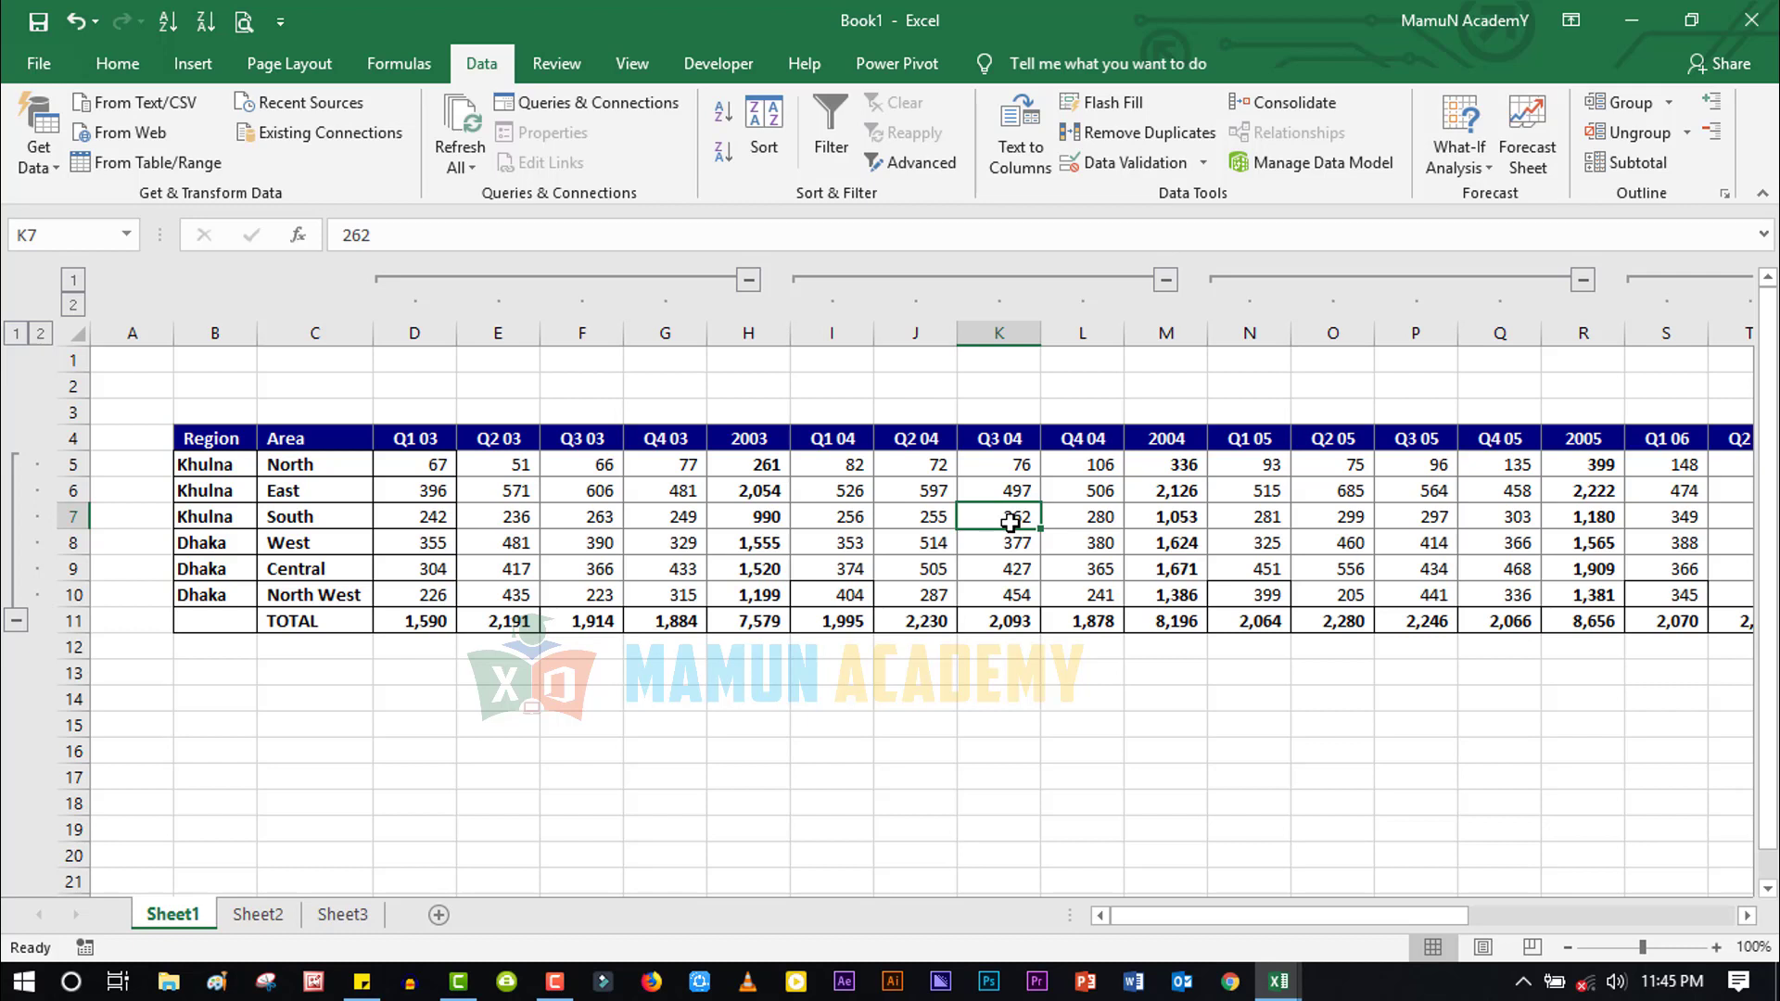
left_click(283, 537)
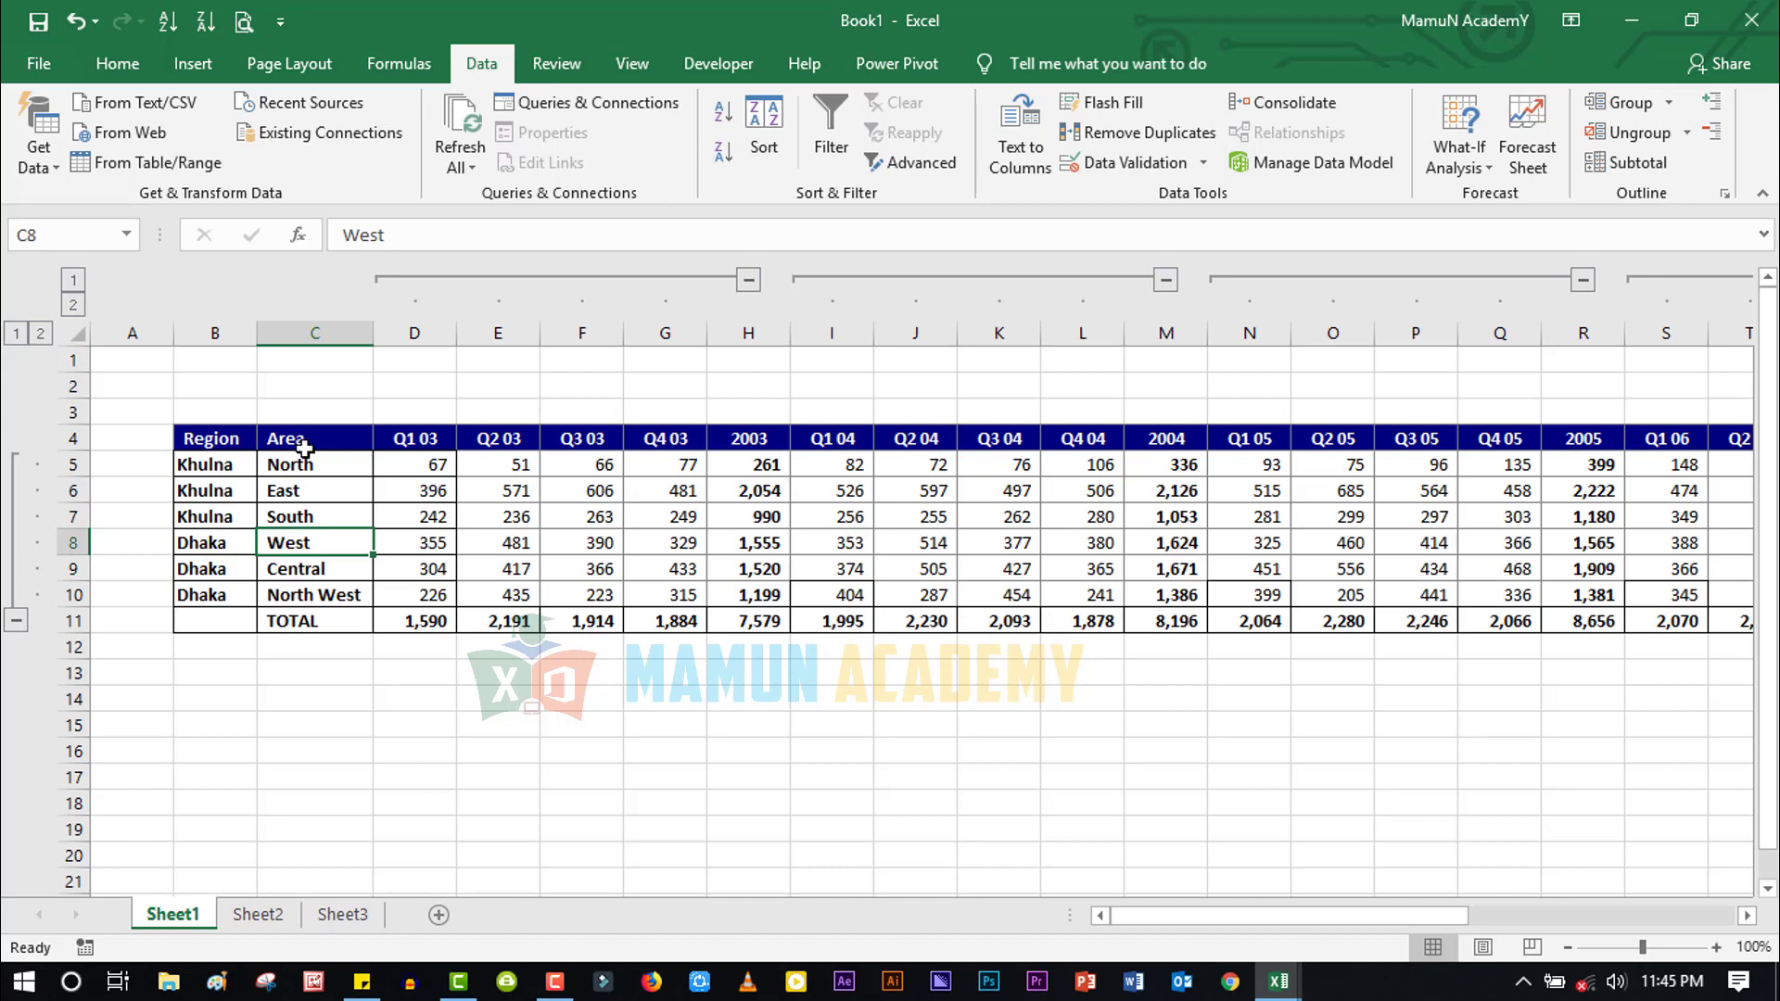
left_click(341, 512)
left_click(76, 333)
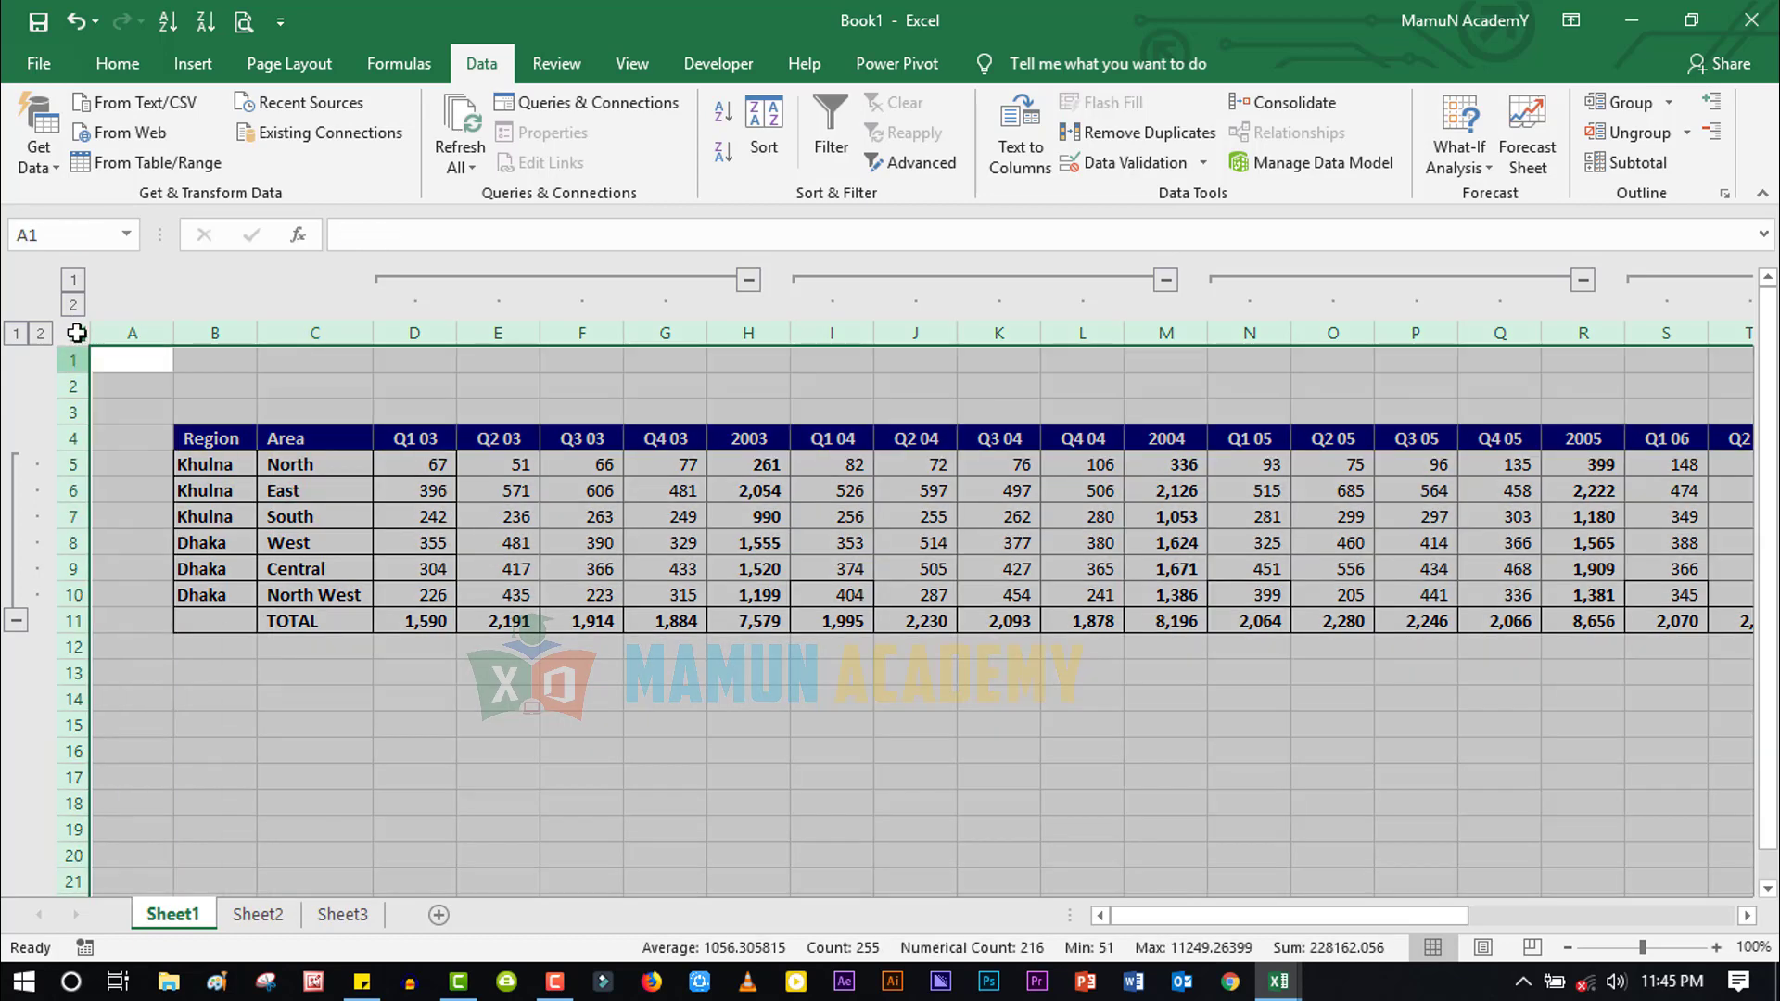
left_click(1634, 138)
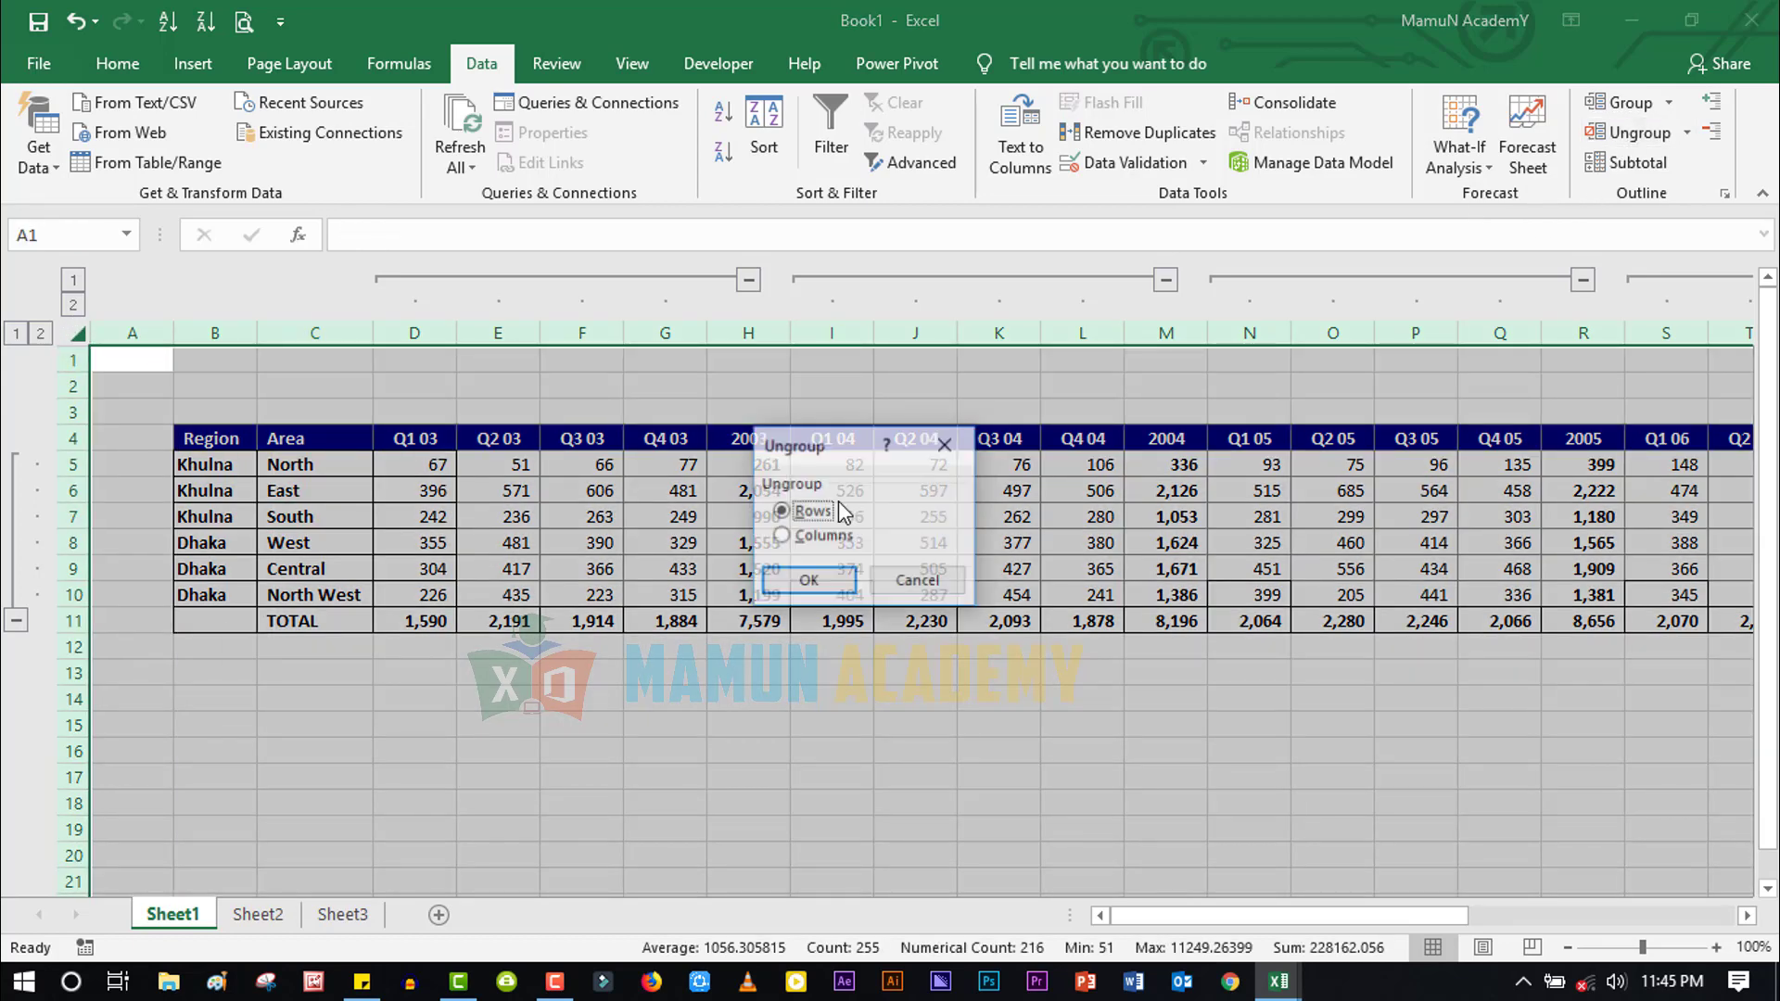
left_click_drag(846, 459, 783, 431)
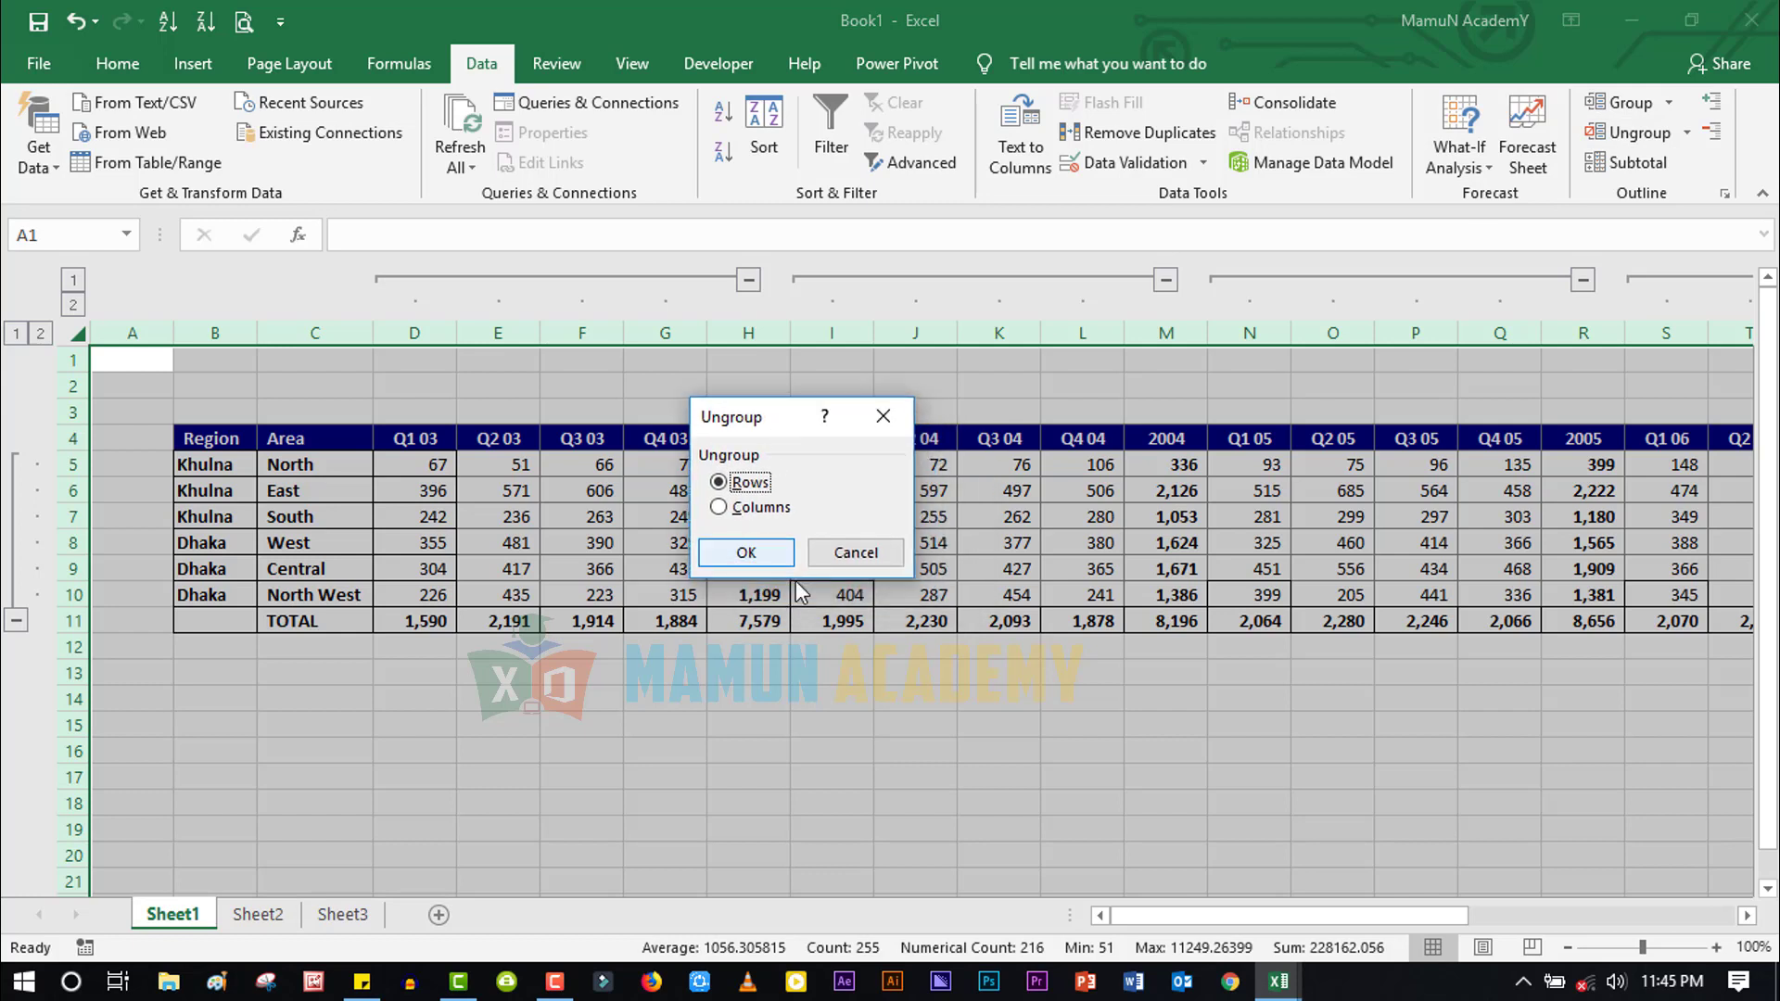
left_click(771, 558)
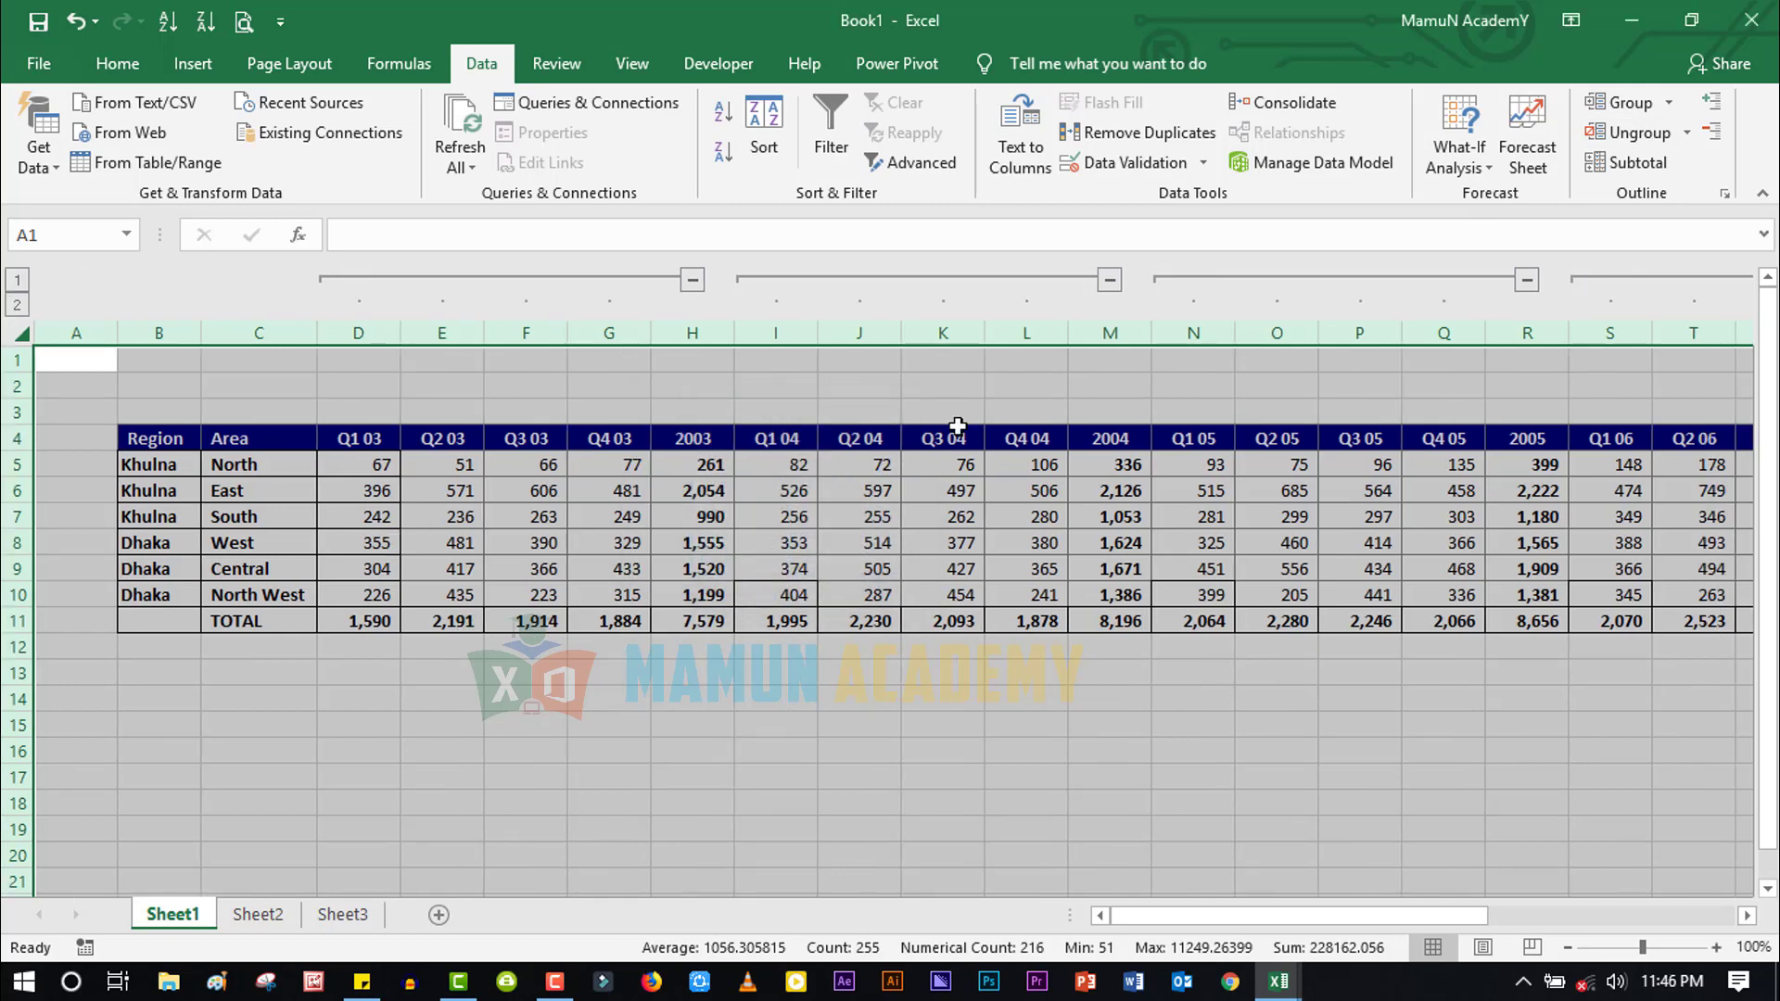
left_click(1615, 141)
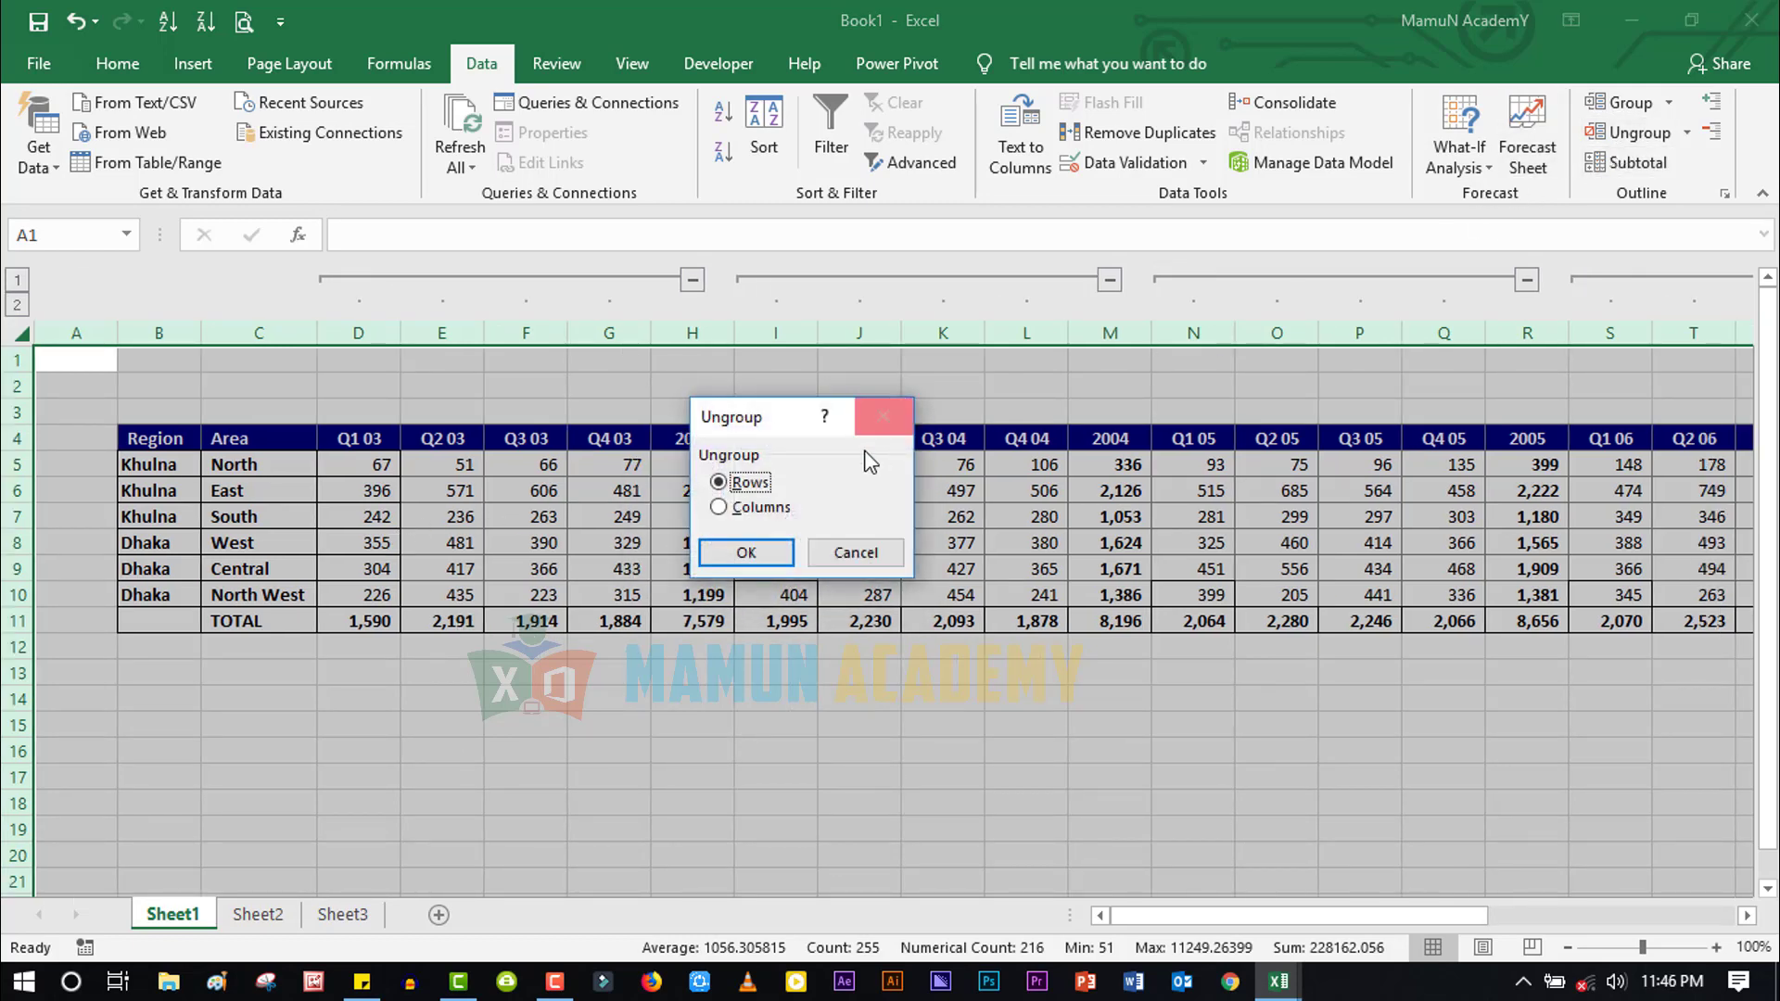
left_click(755, 508)
left_click(746, 552)
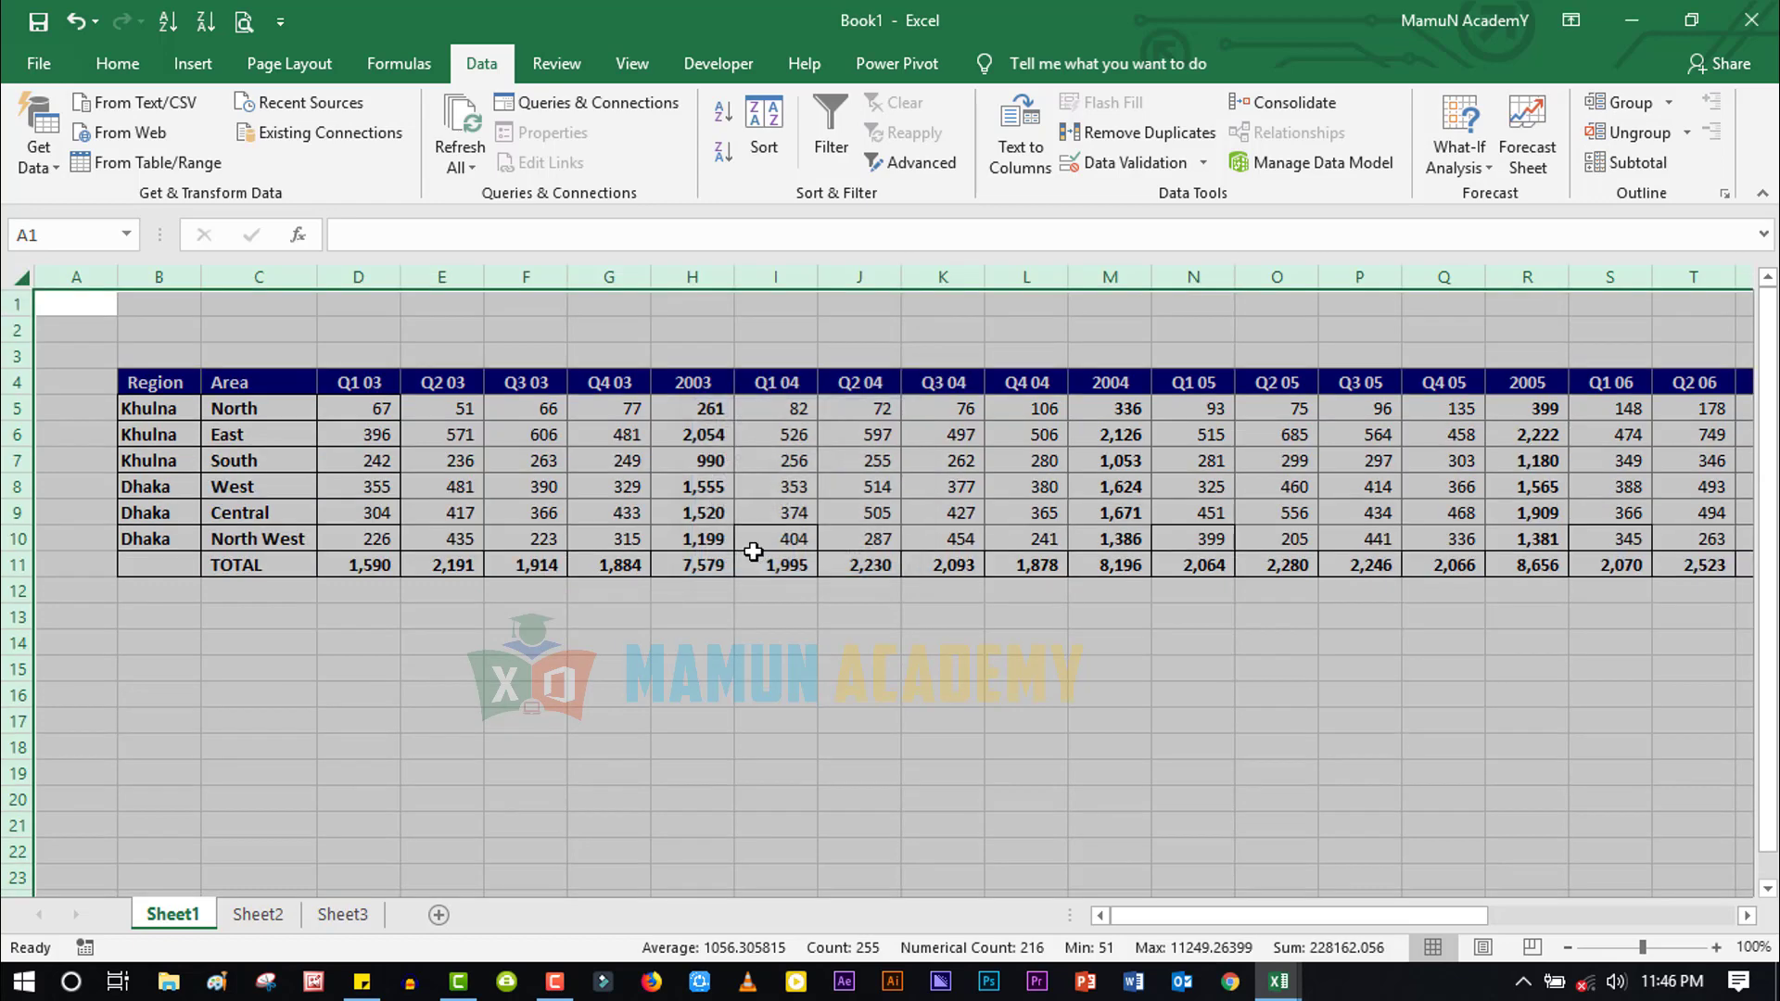
left_click(804, 480)
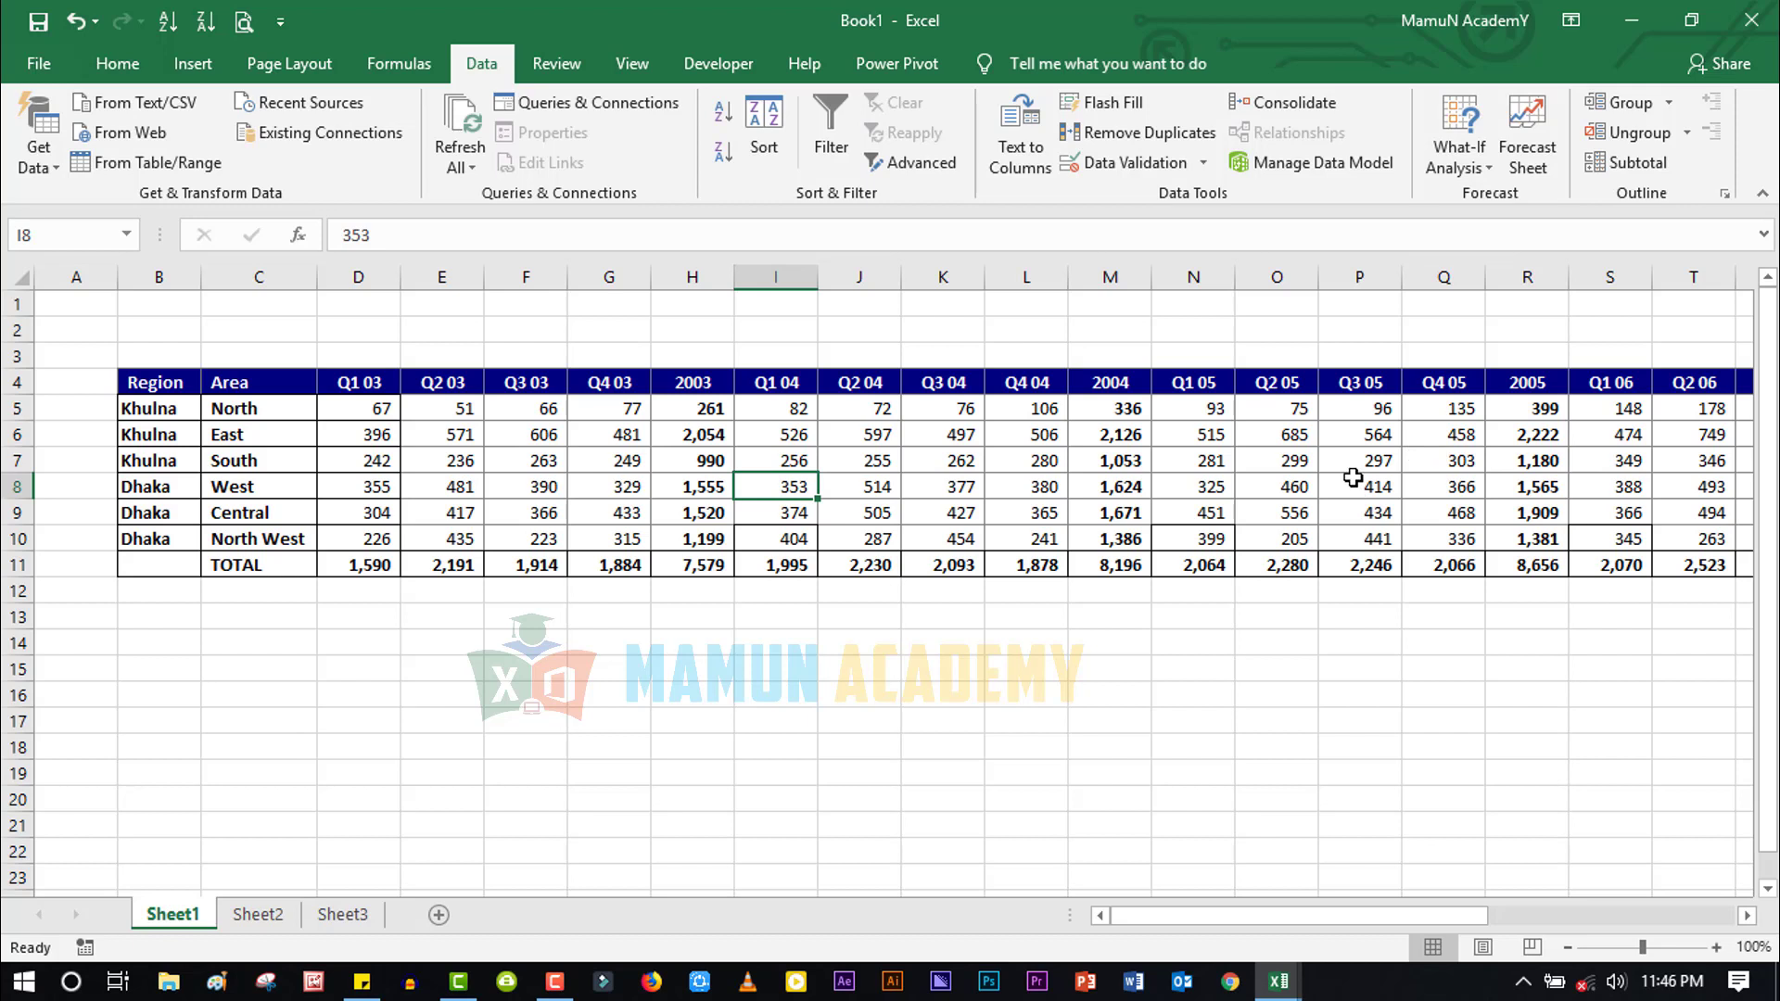
left_click(694, 492)
left_click(311, 459)
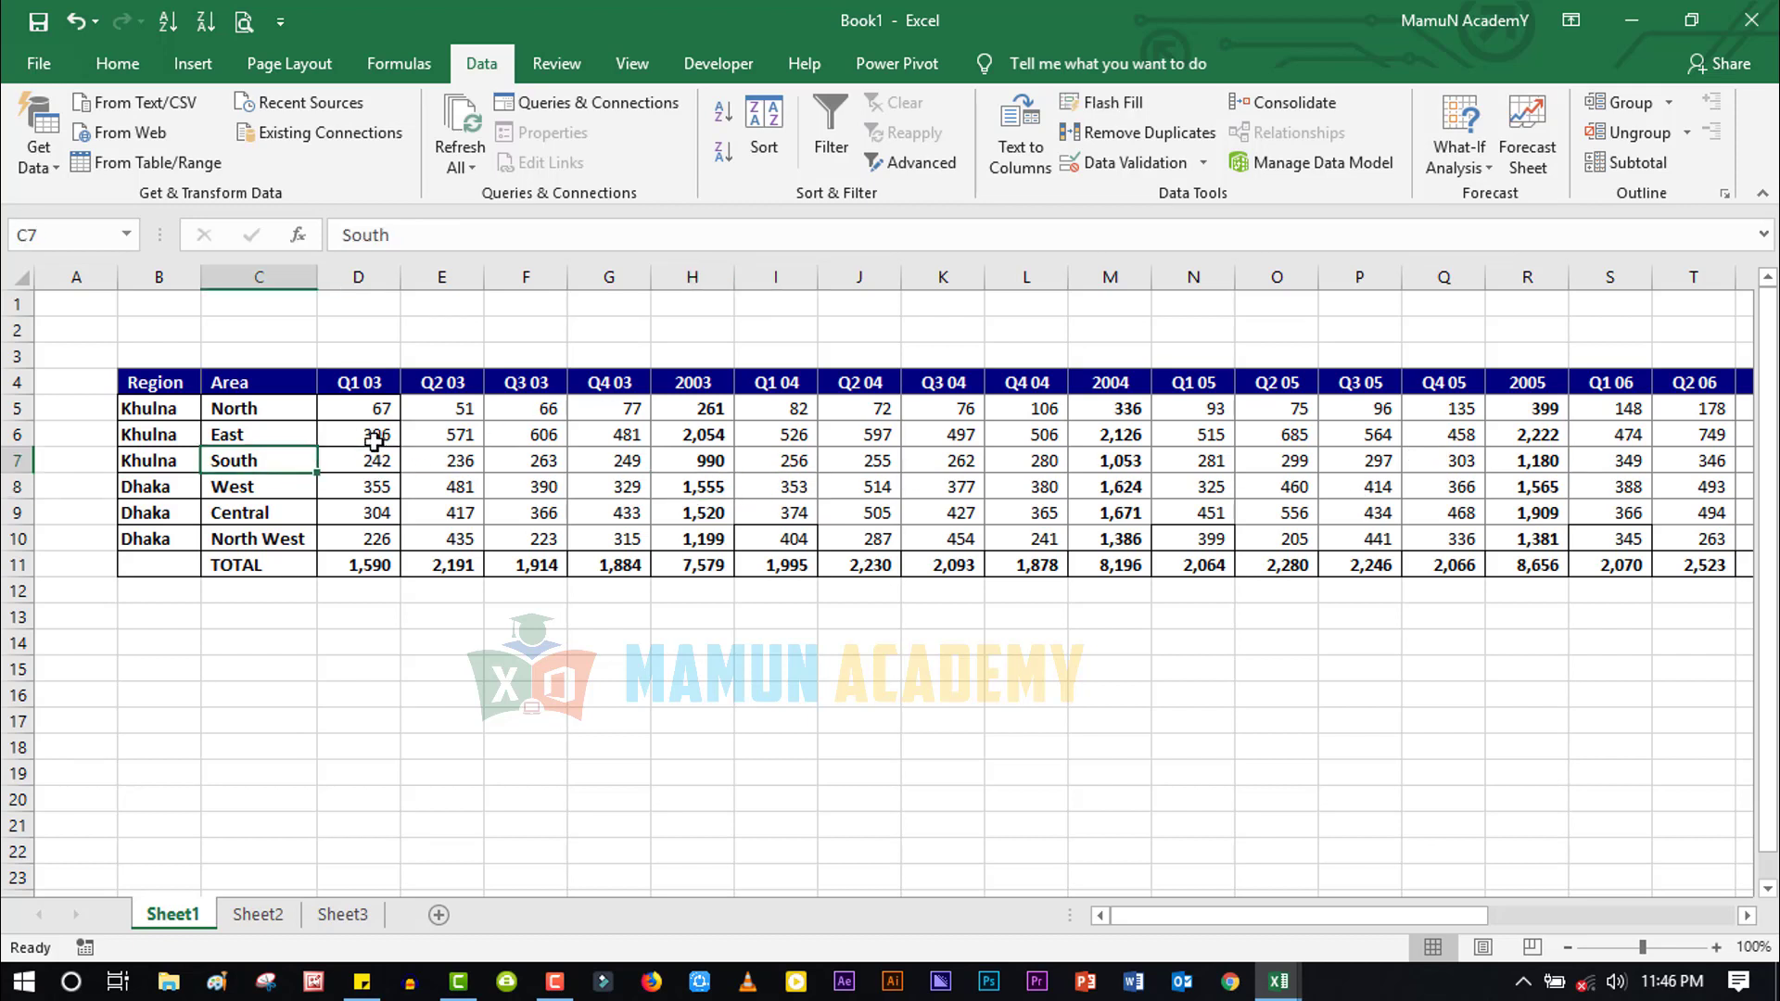
left_click(928, 490)
left_click(1447, 489)
left_click(1611, 489)
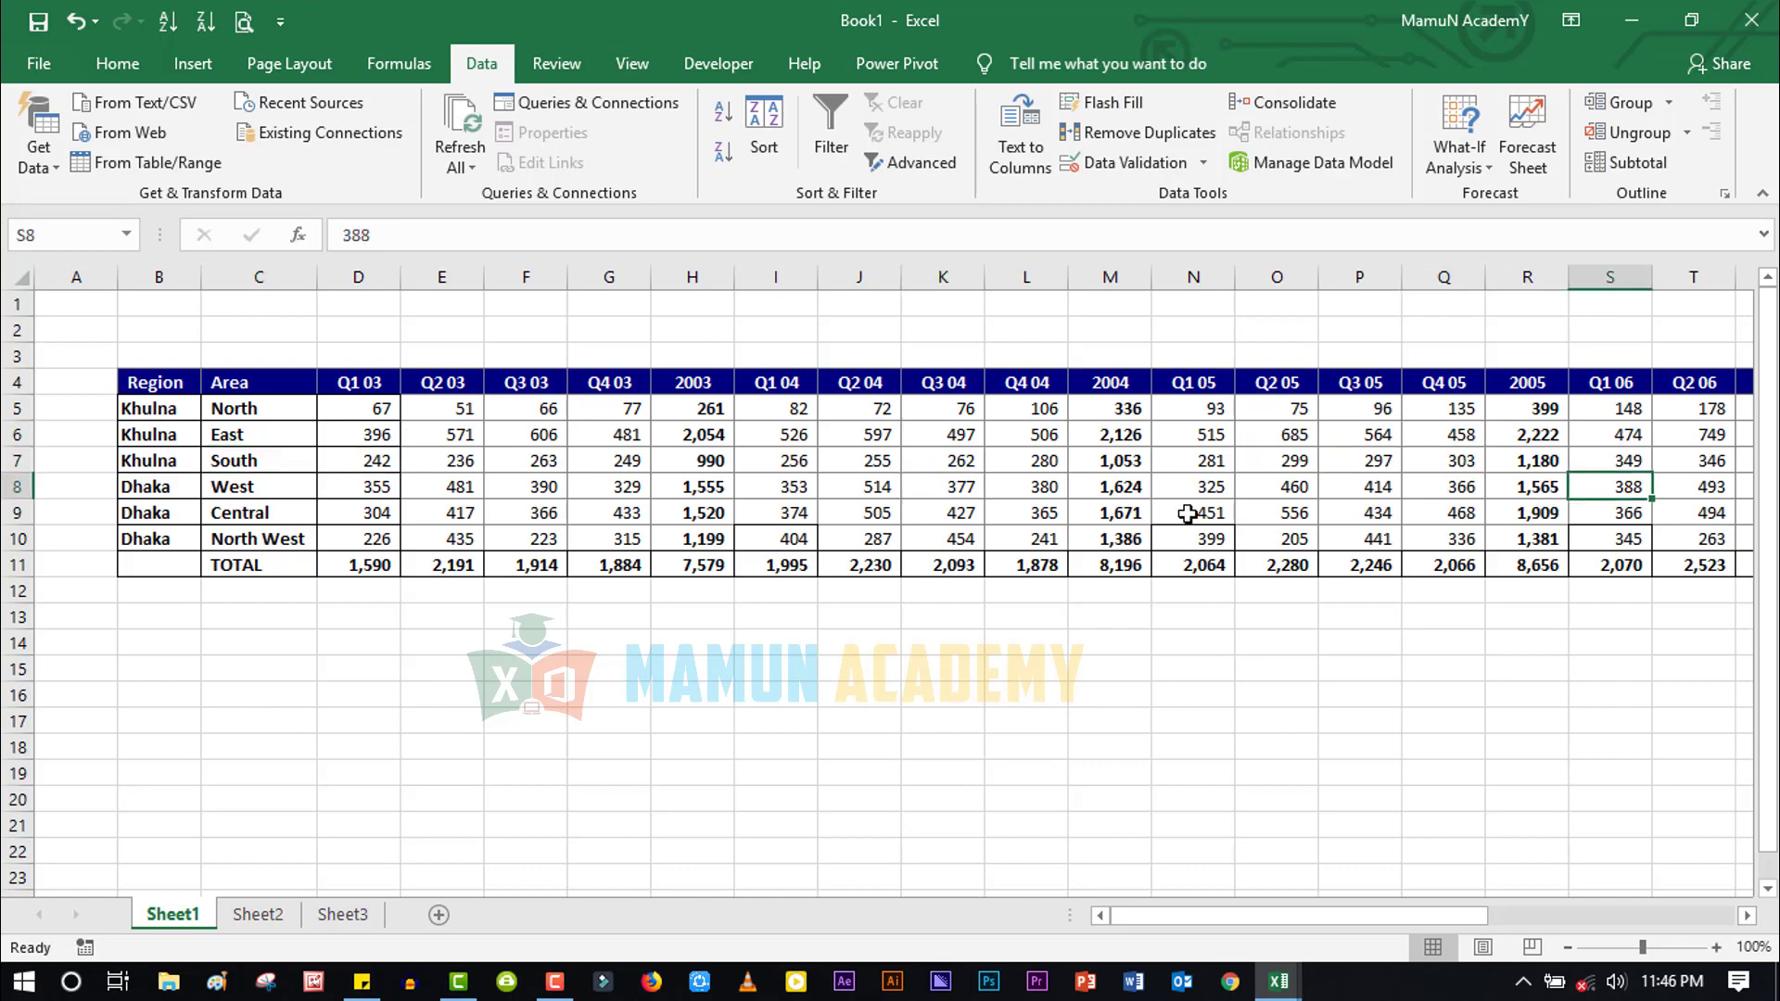
left_click(1110, 492)
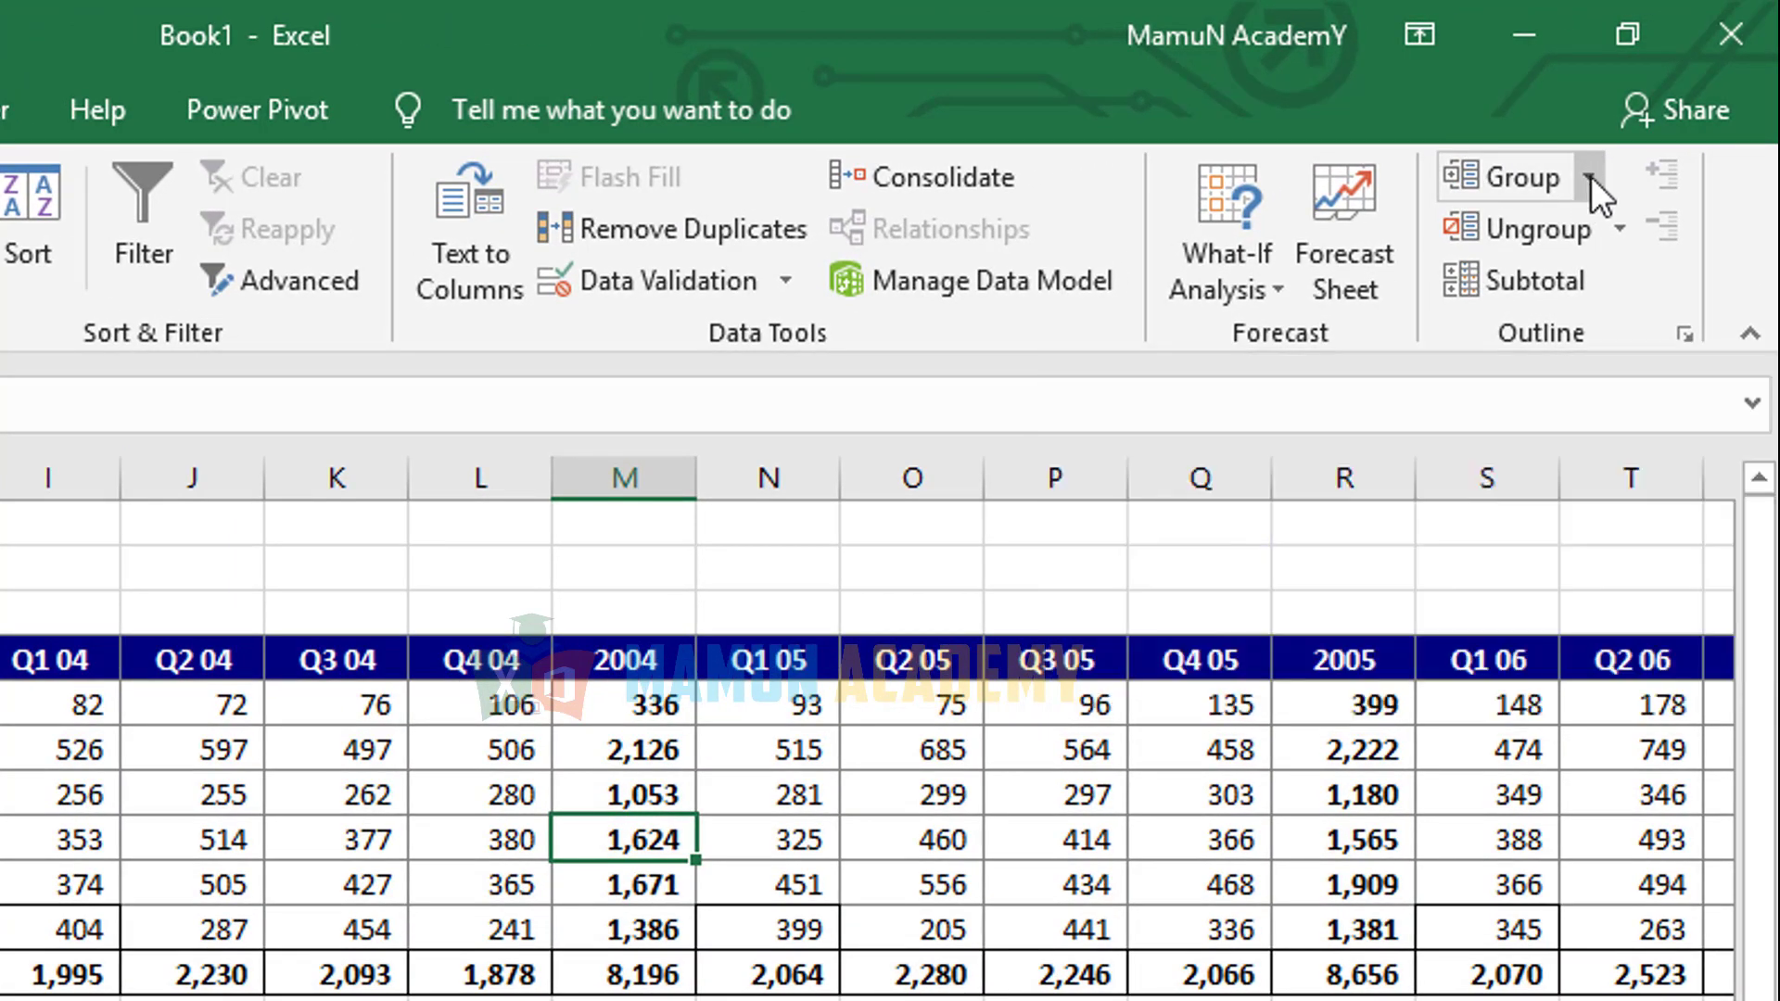
Apply Auto Outline to group quarter columns under yearly totals and area rows under TOTAL
left_click(1589, 176)
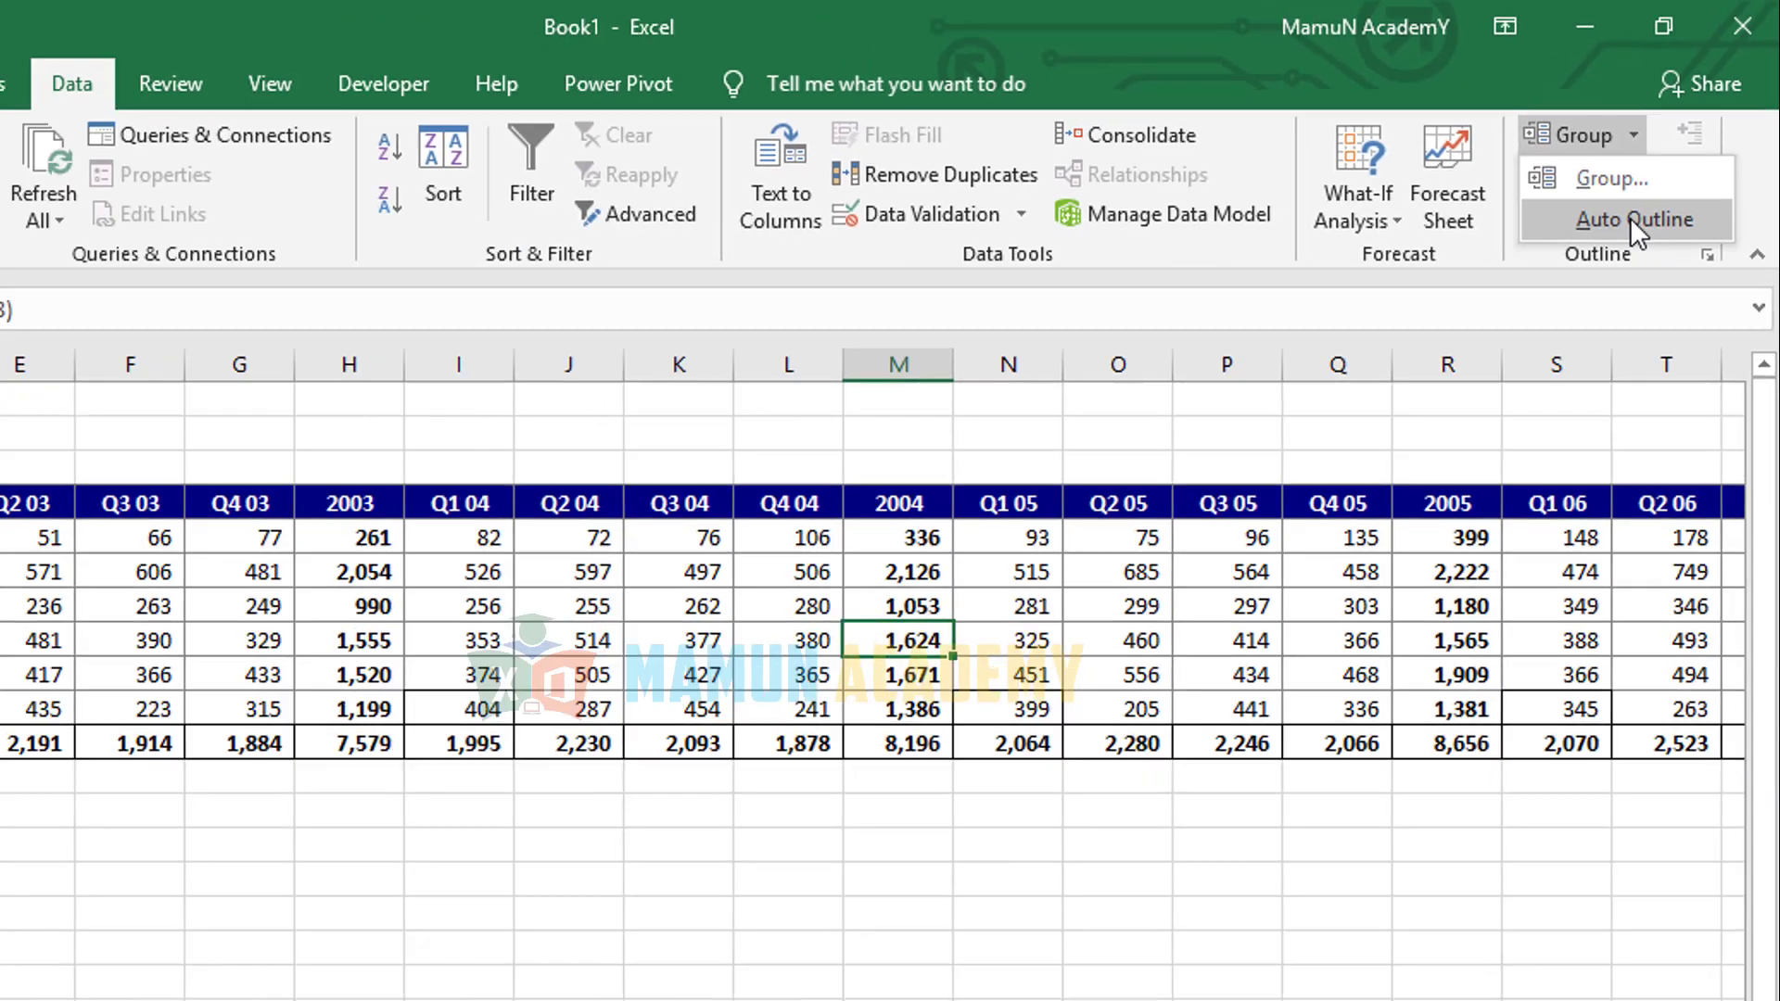
left_click(1584, 286)
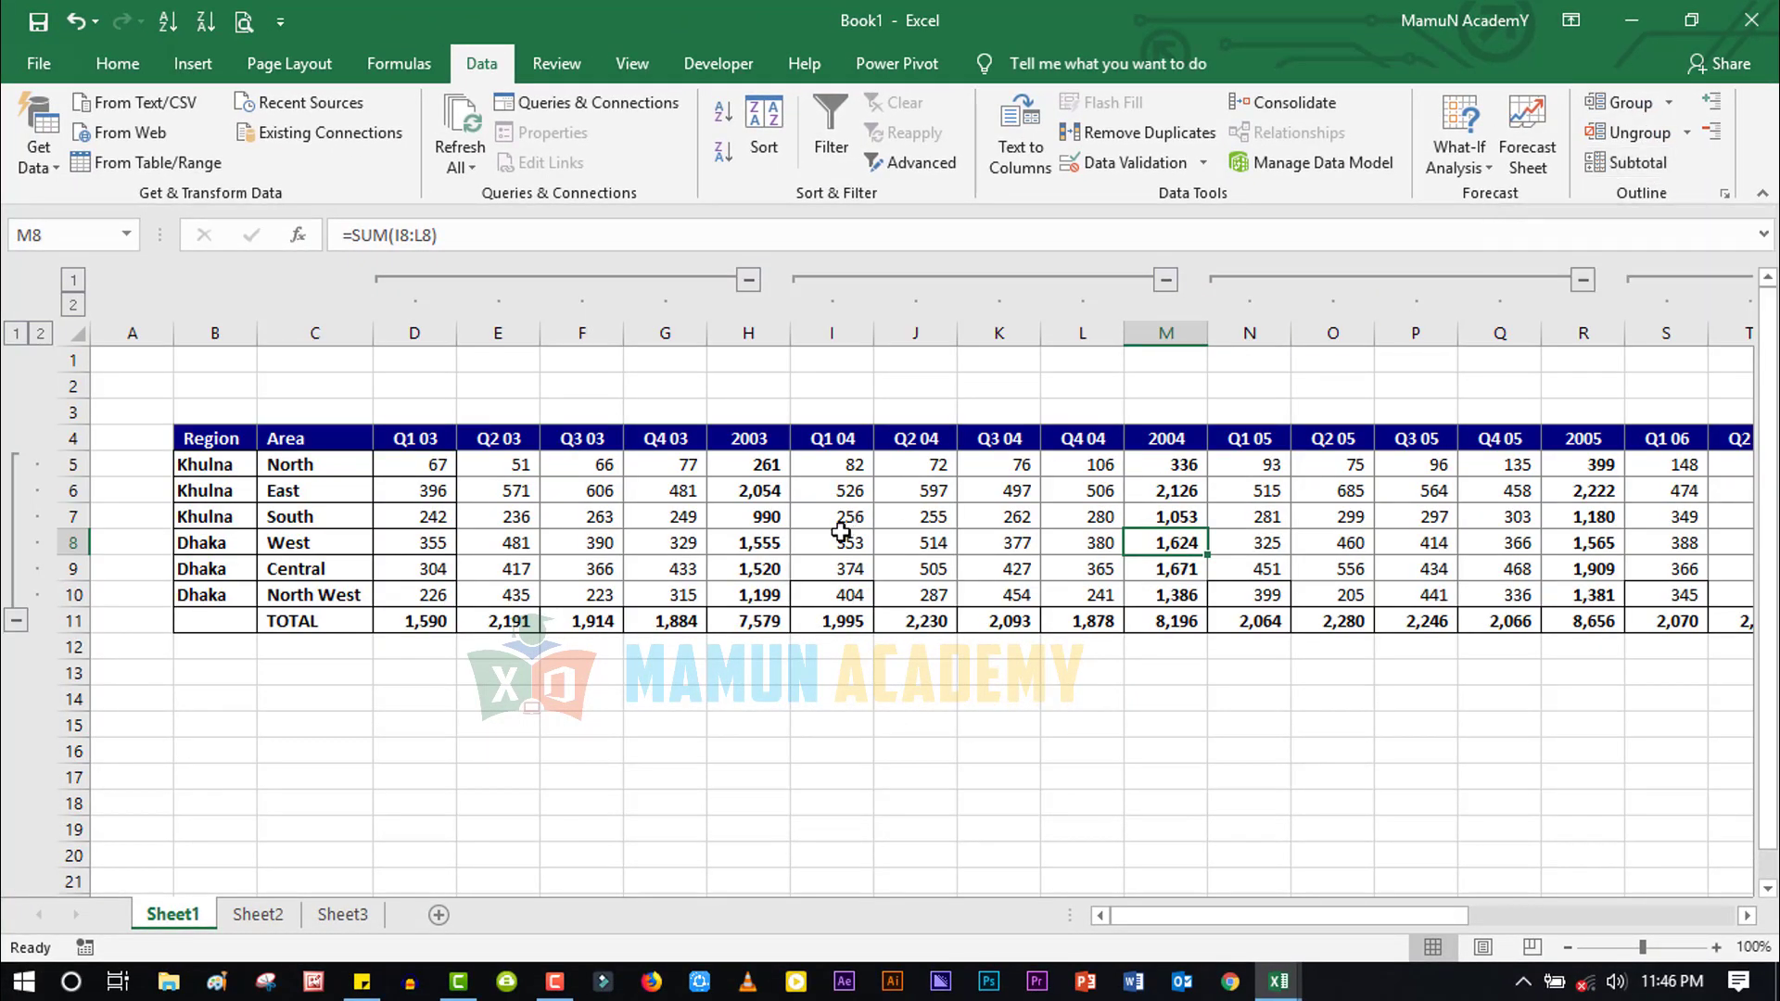
left_click_drag(315, 333, 1416, 408)
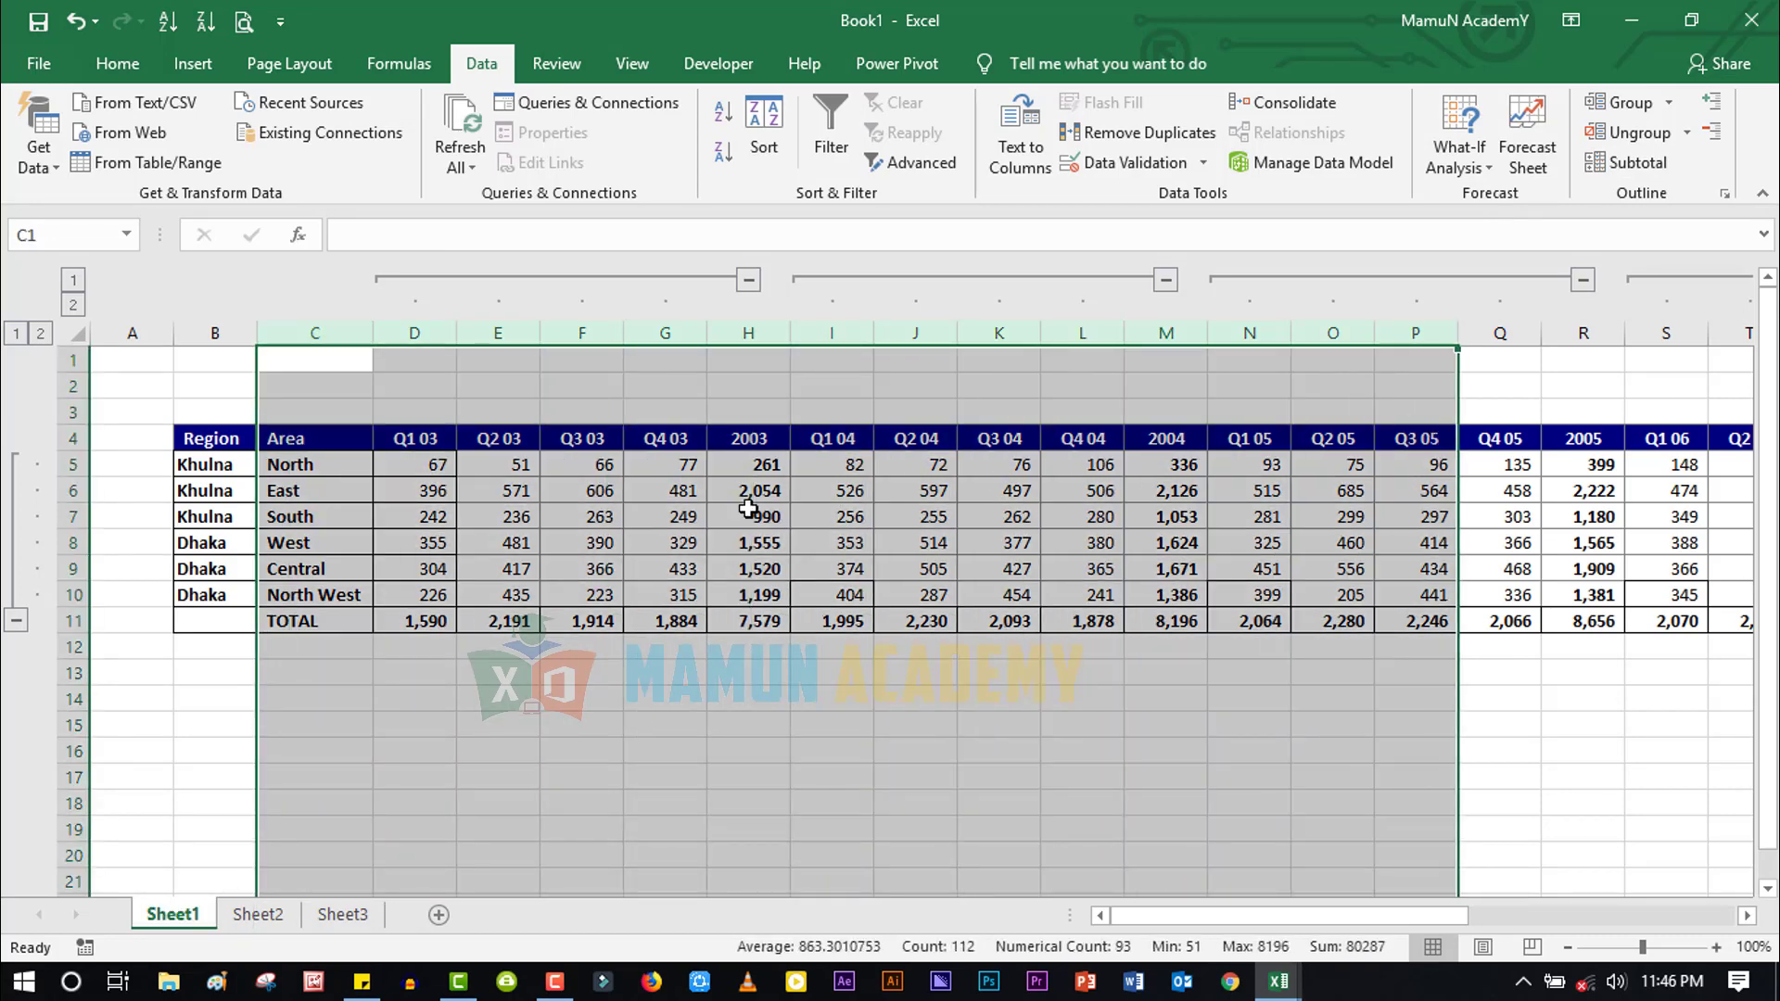
left_click(665, 490)
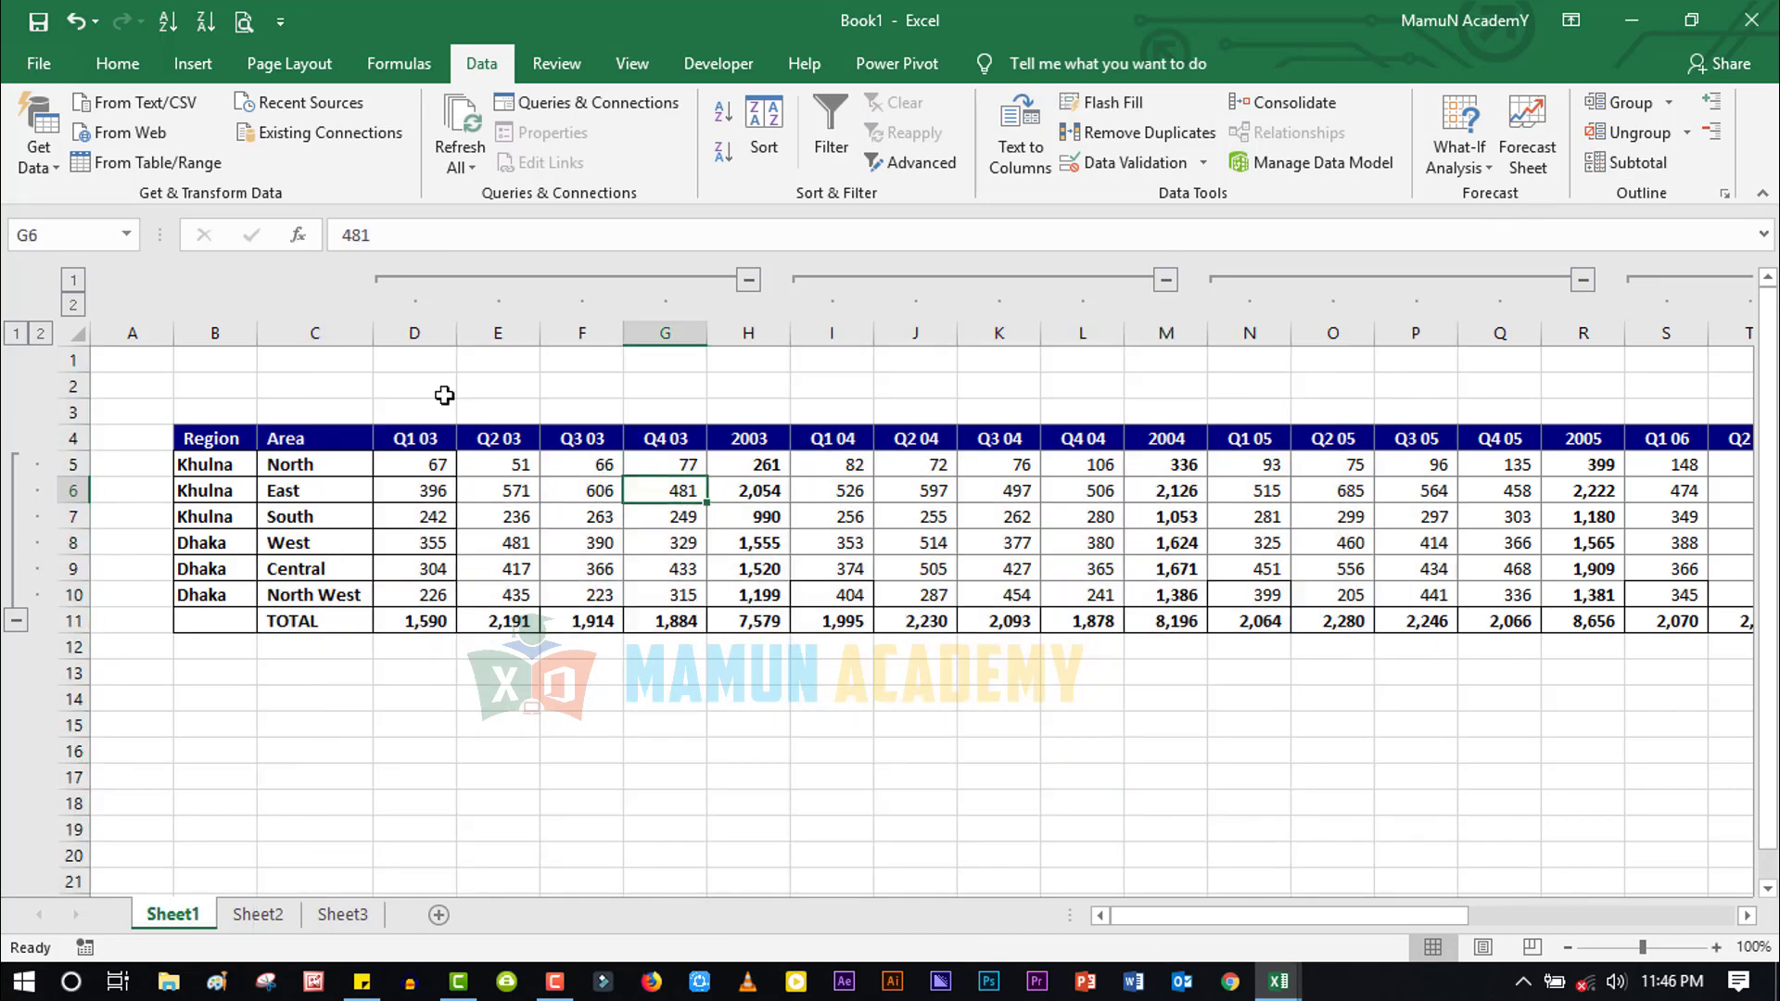
left_click(75, 283)
left_click(16, 334)
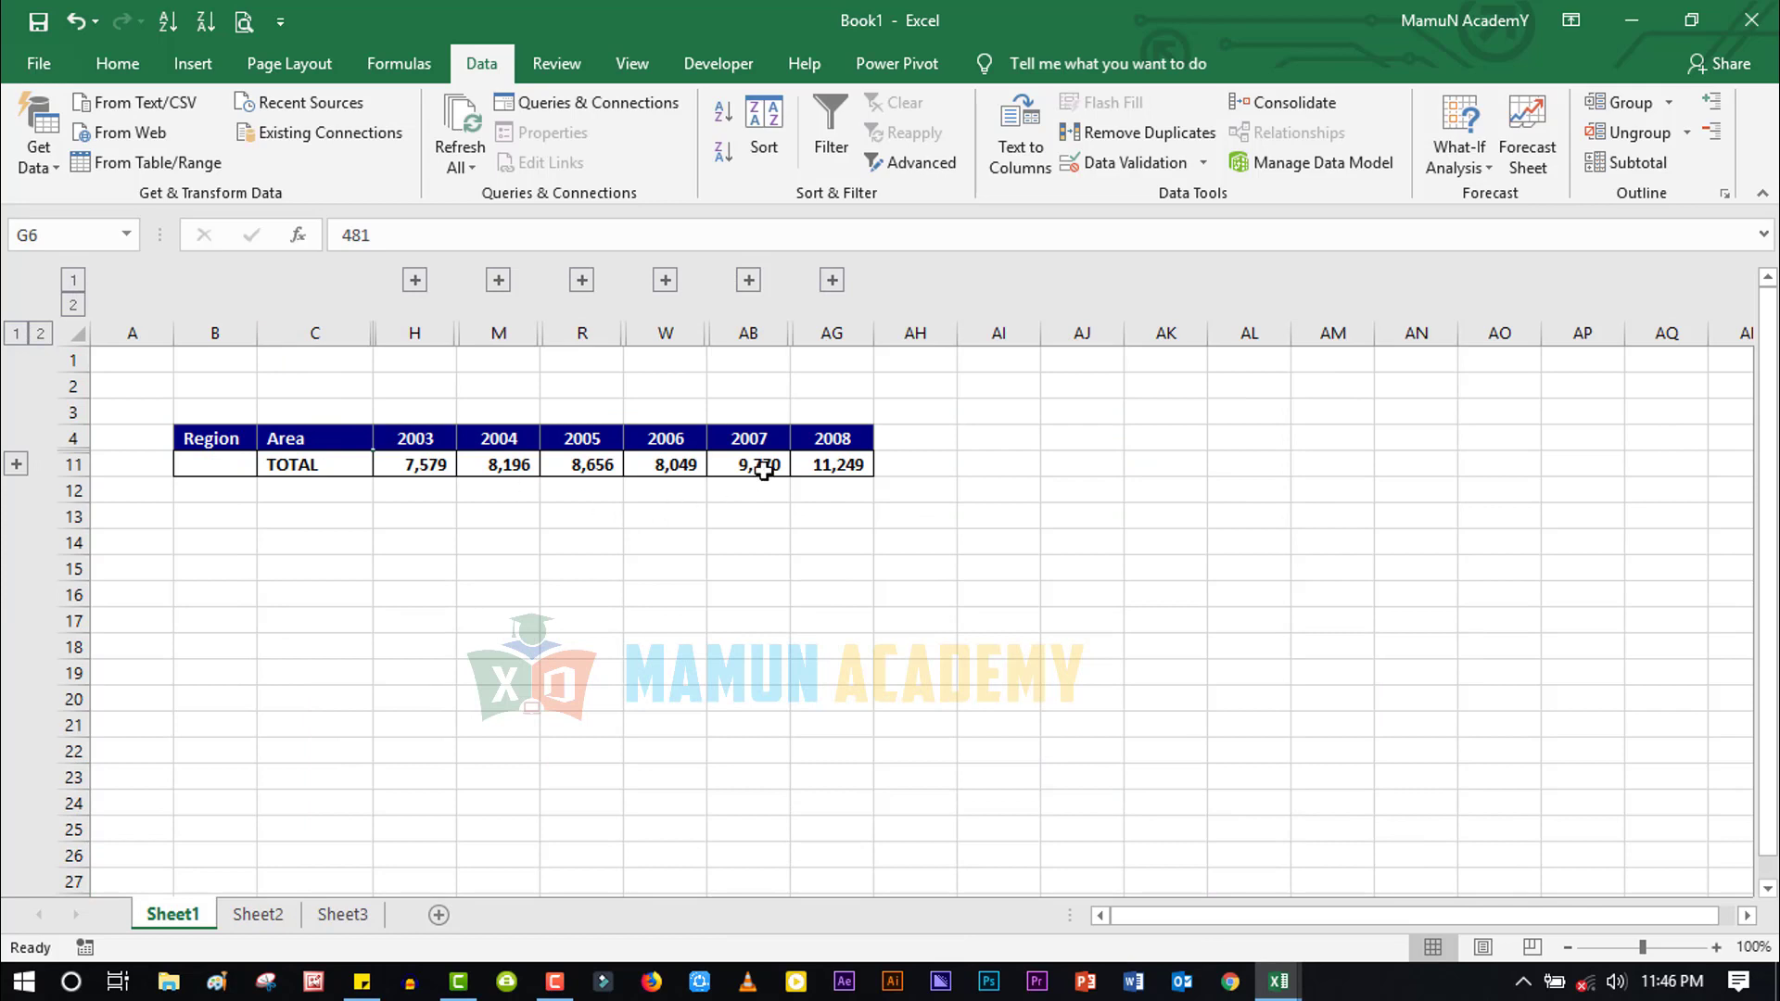
left_click(74, 303)
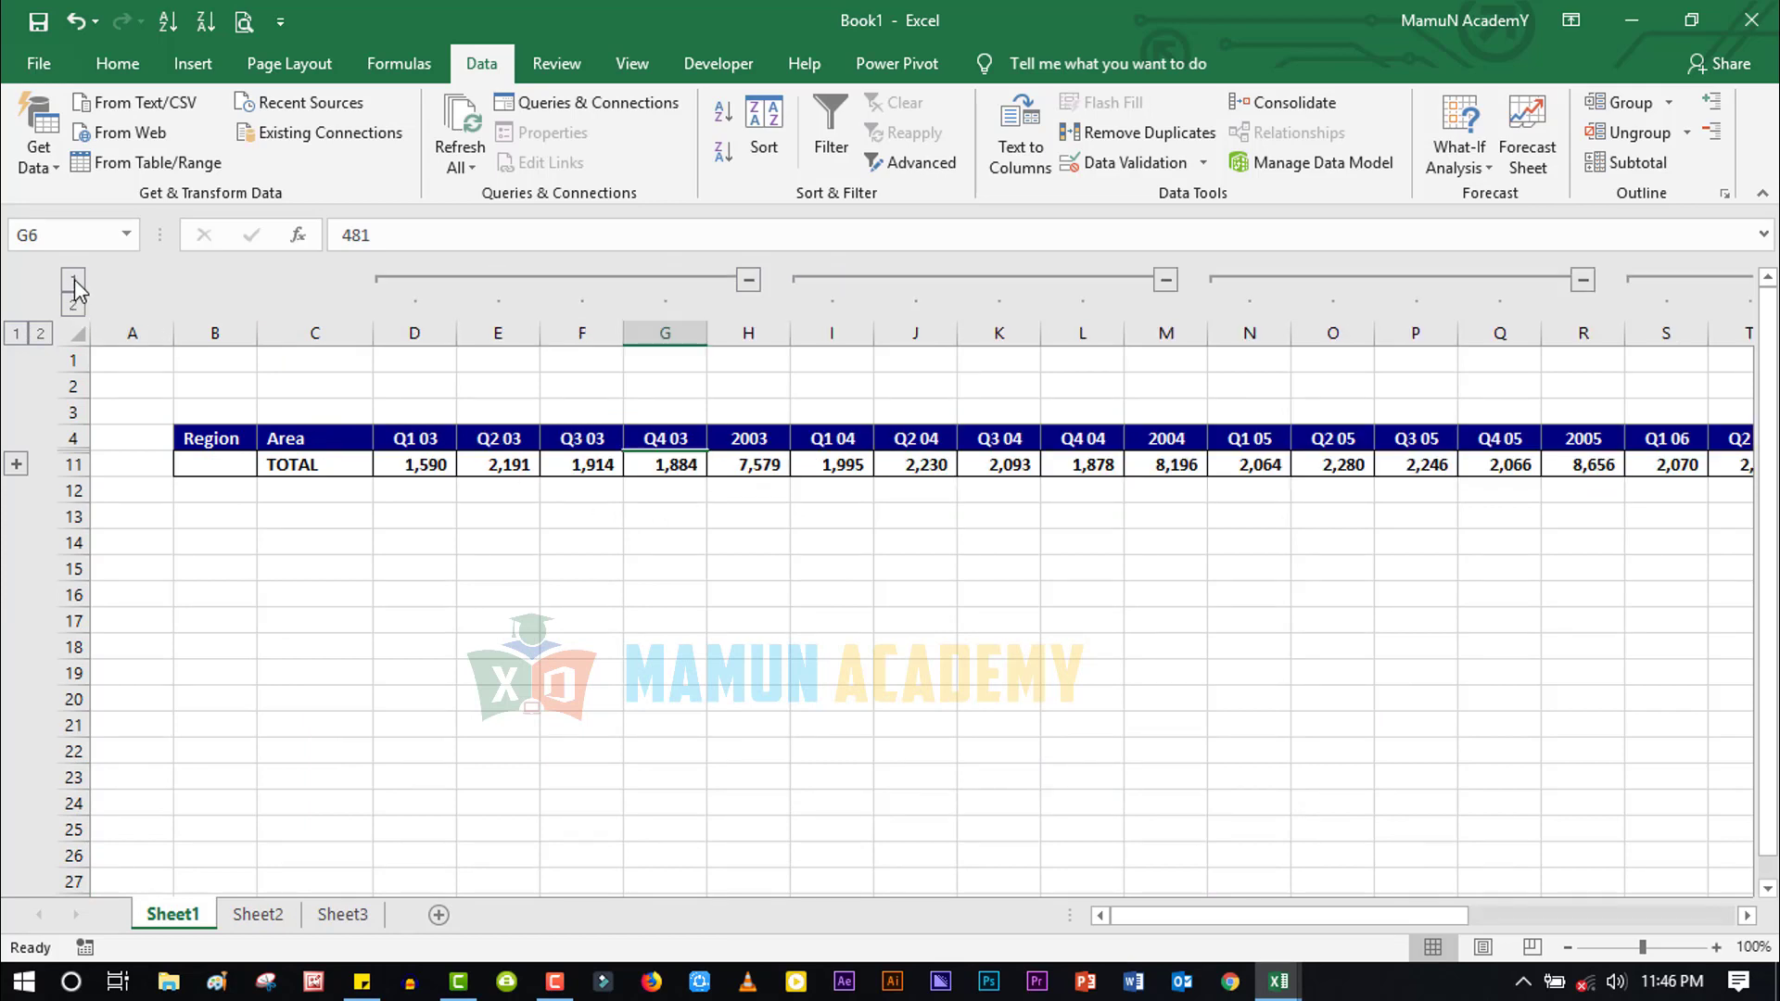
left_click(75, 280)
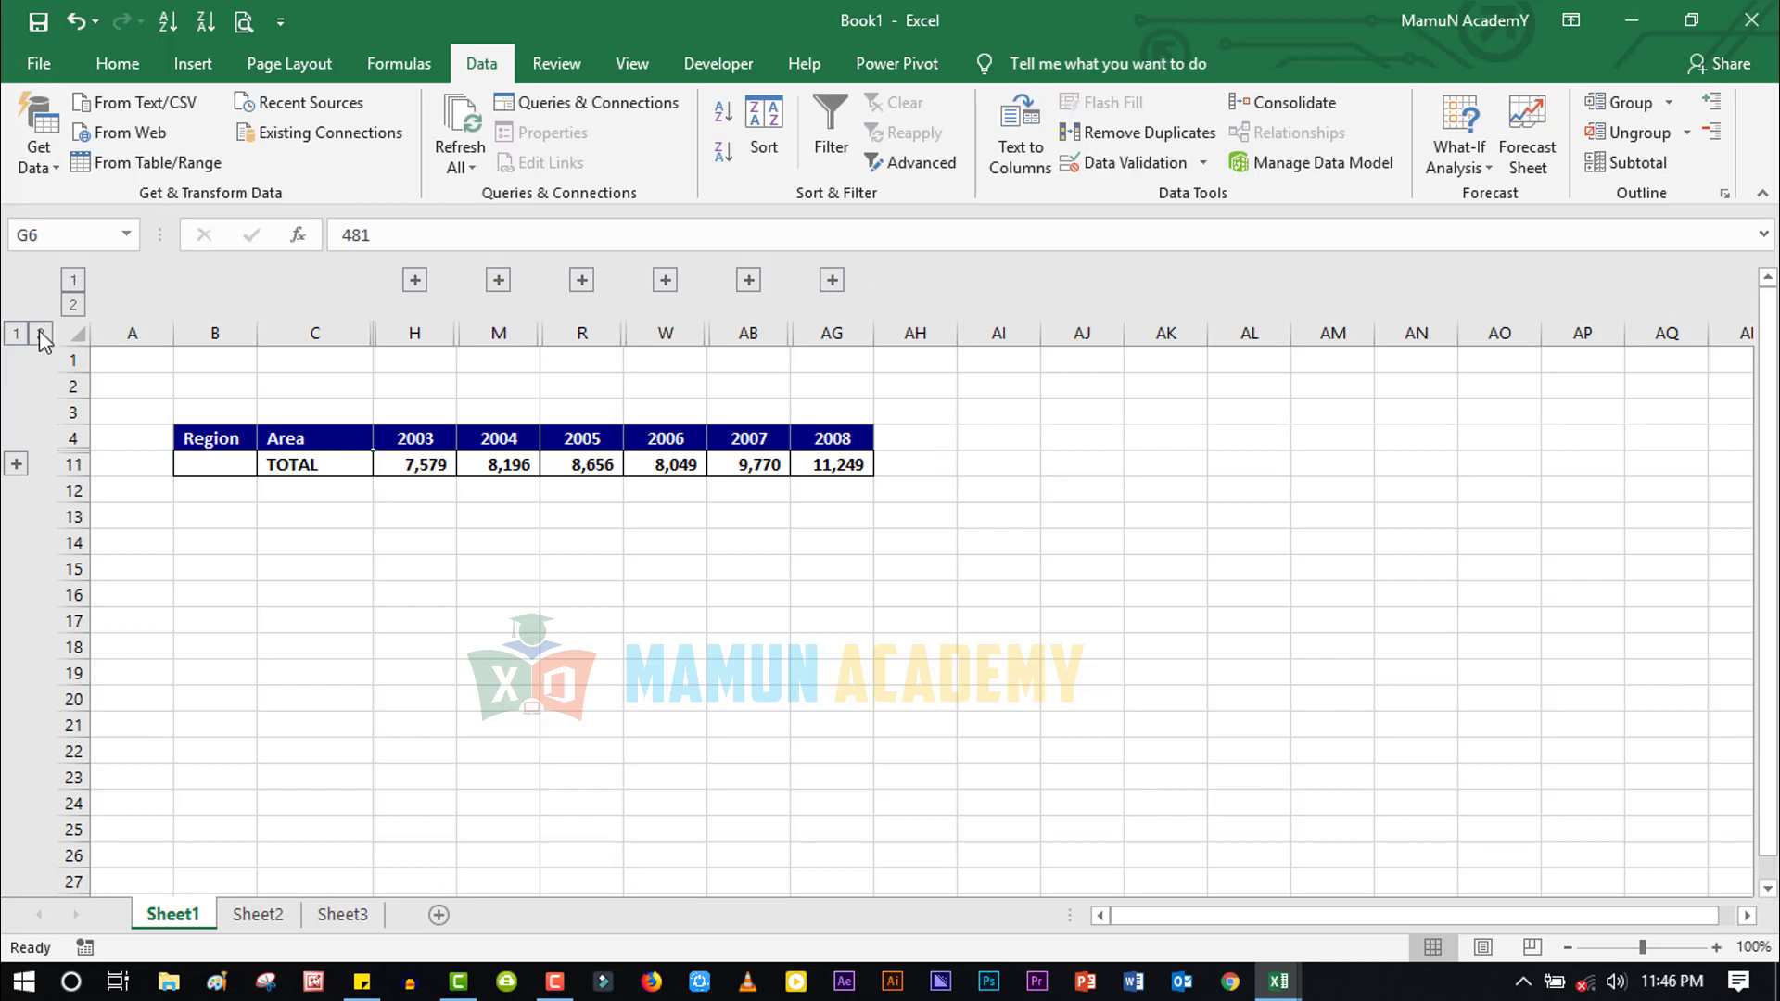
left_click(41, 334)
left_click(74, 306)
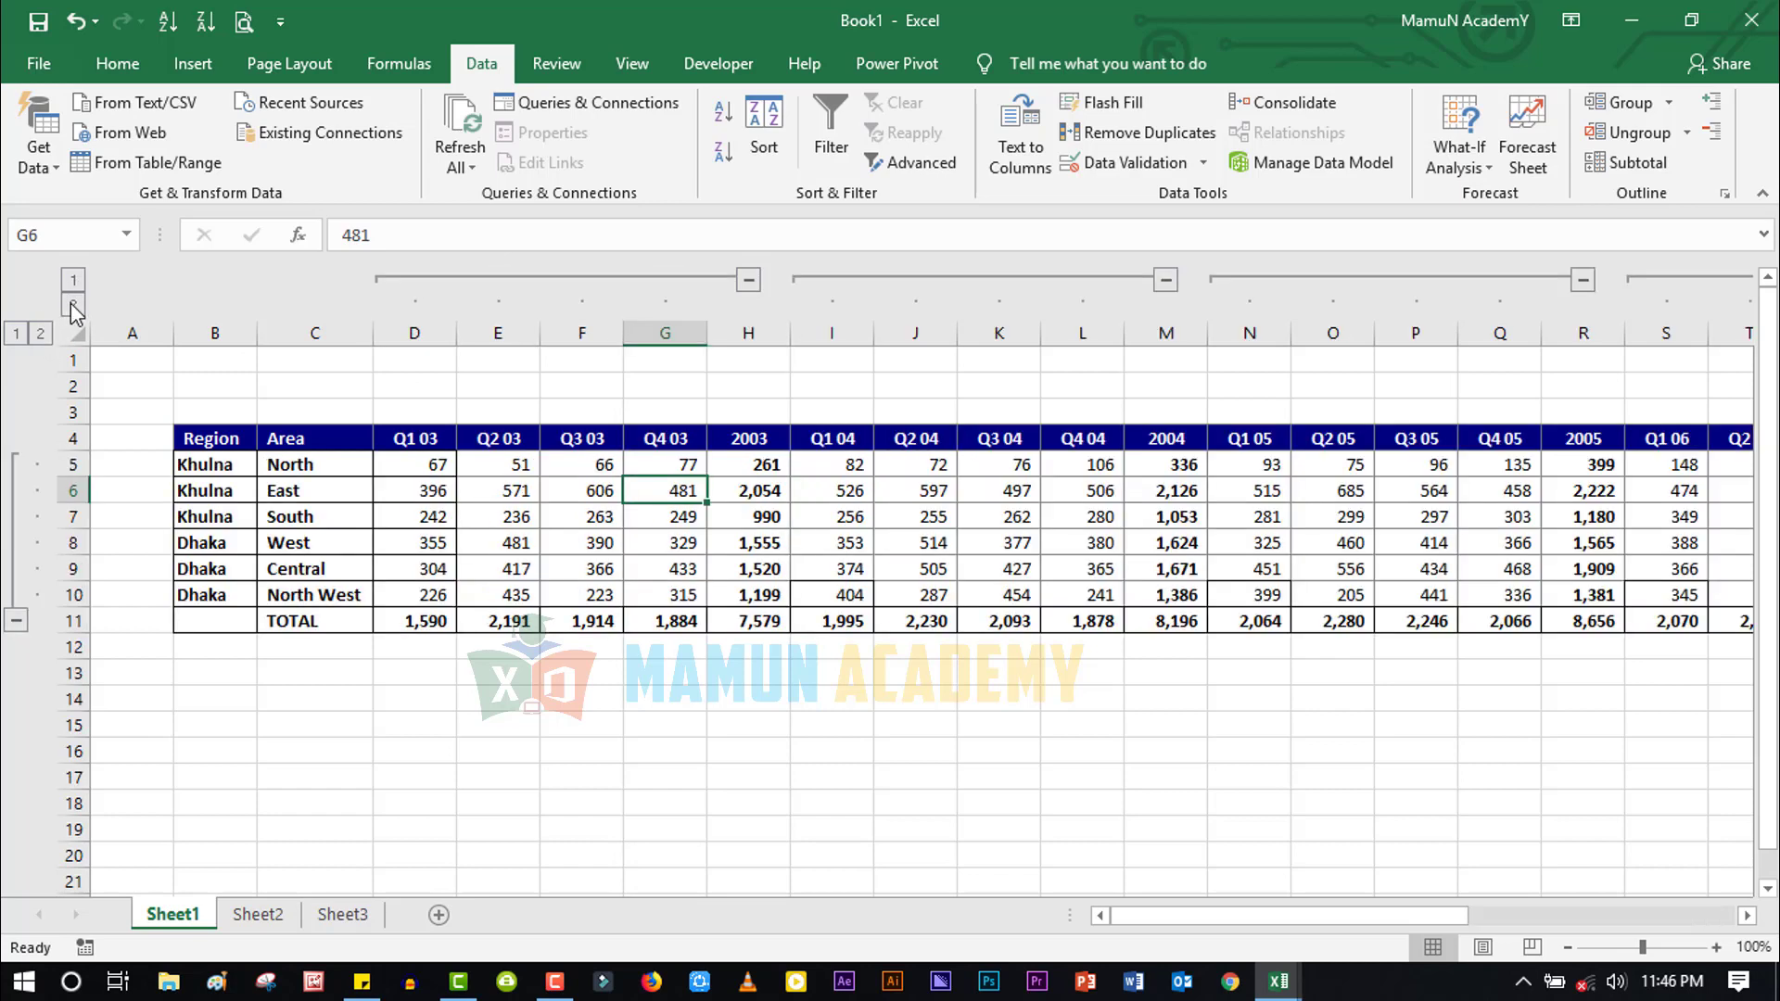
left_click(1099, 498)
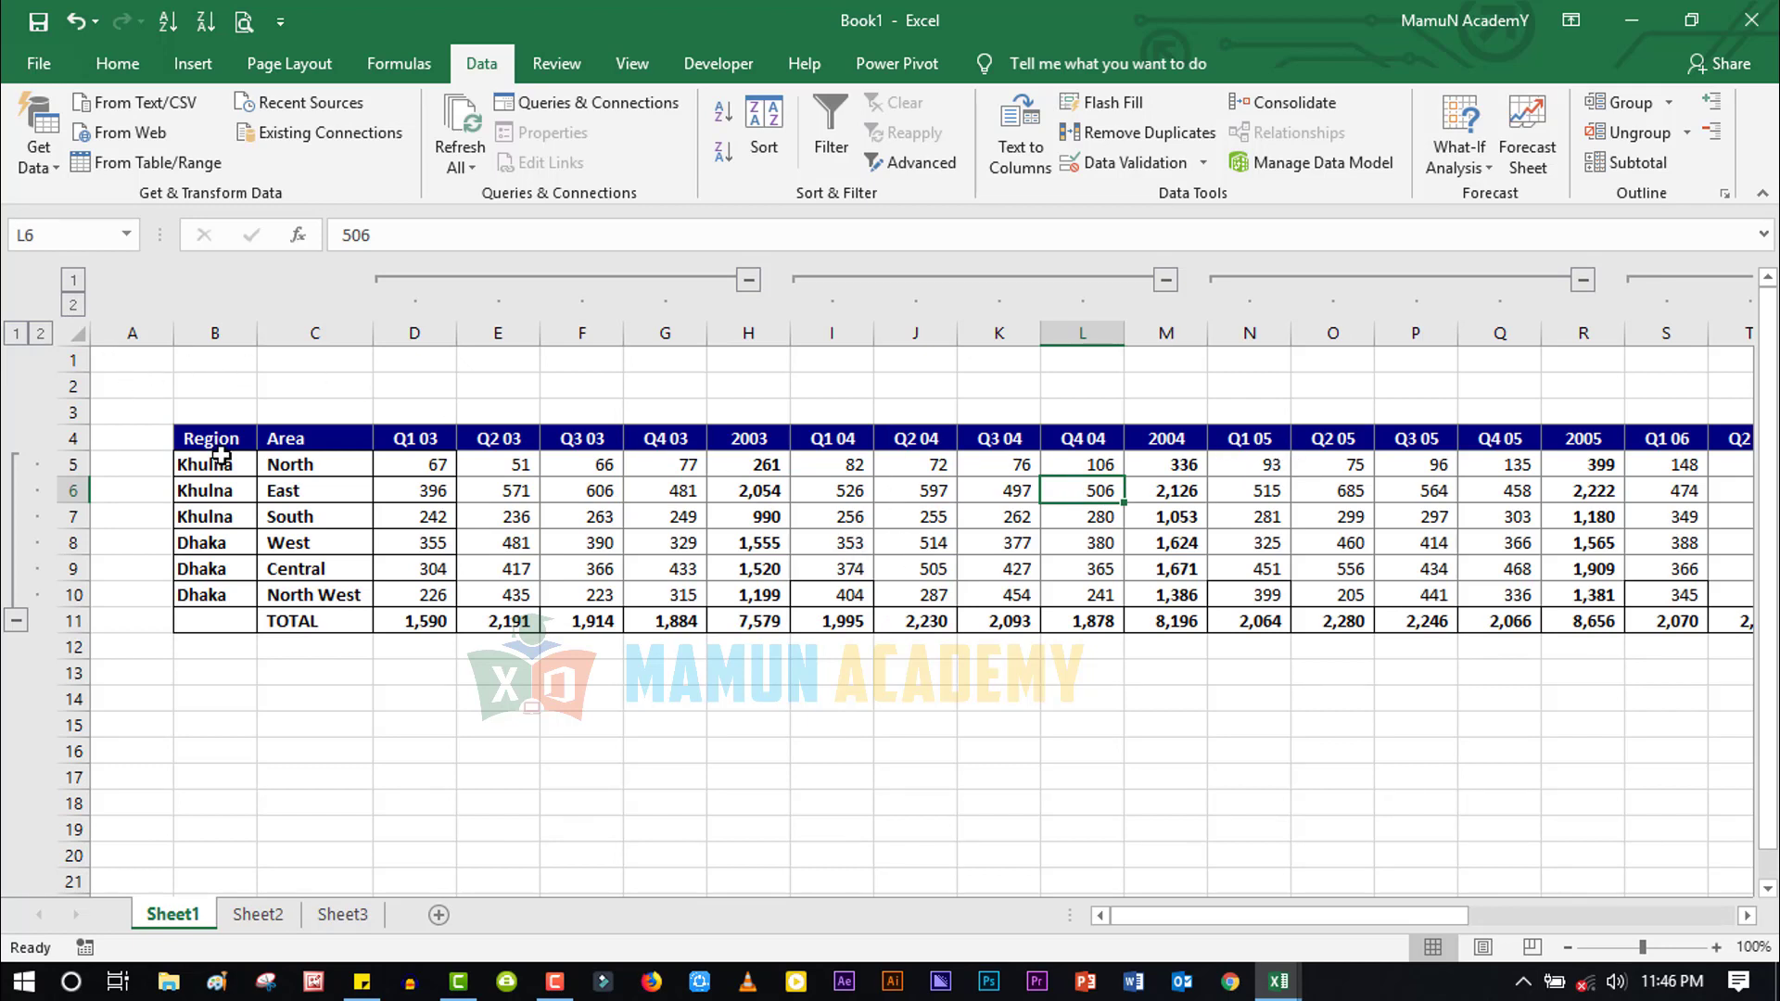
left_click(607, 545)
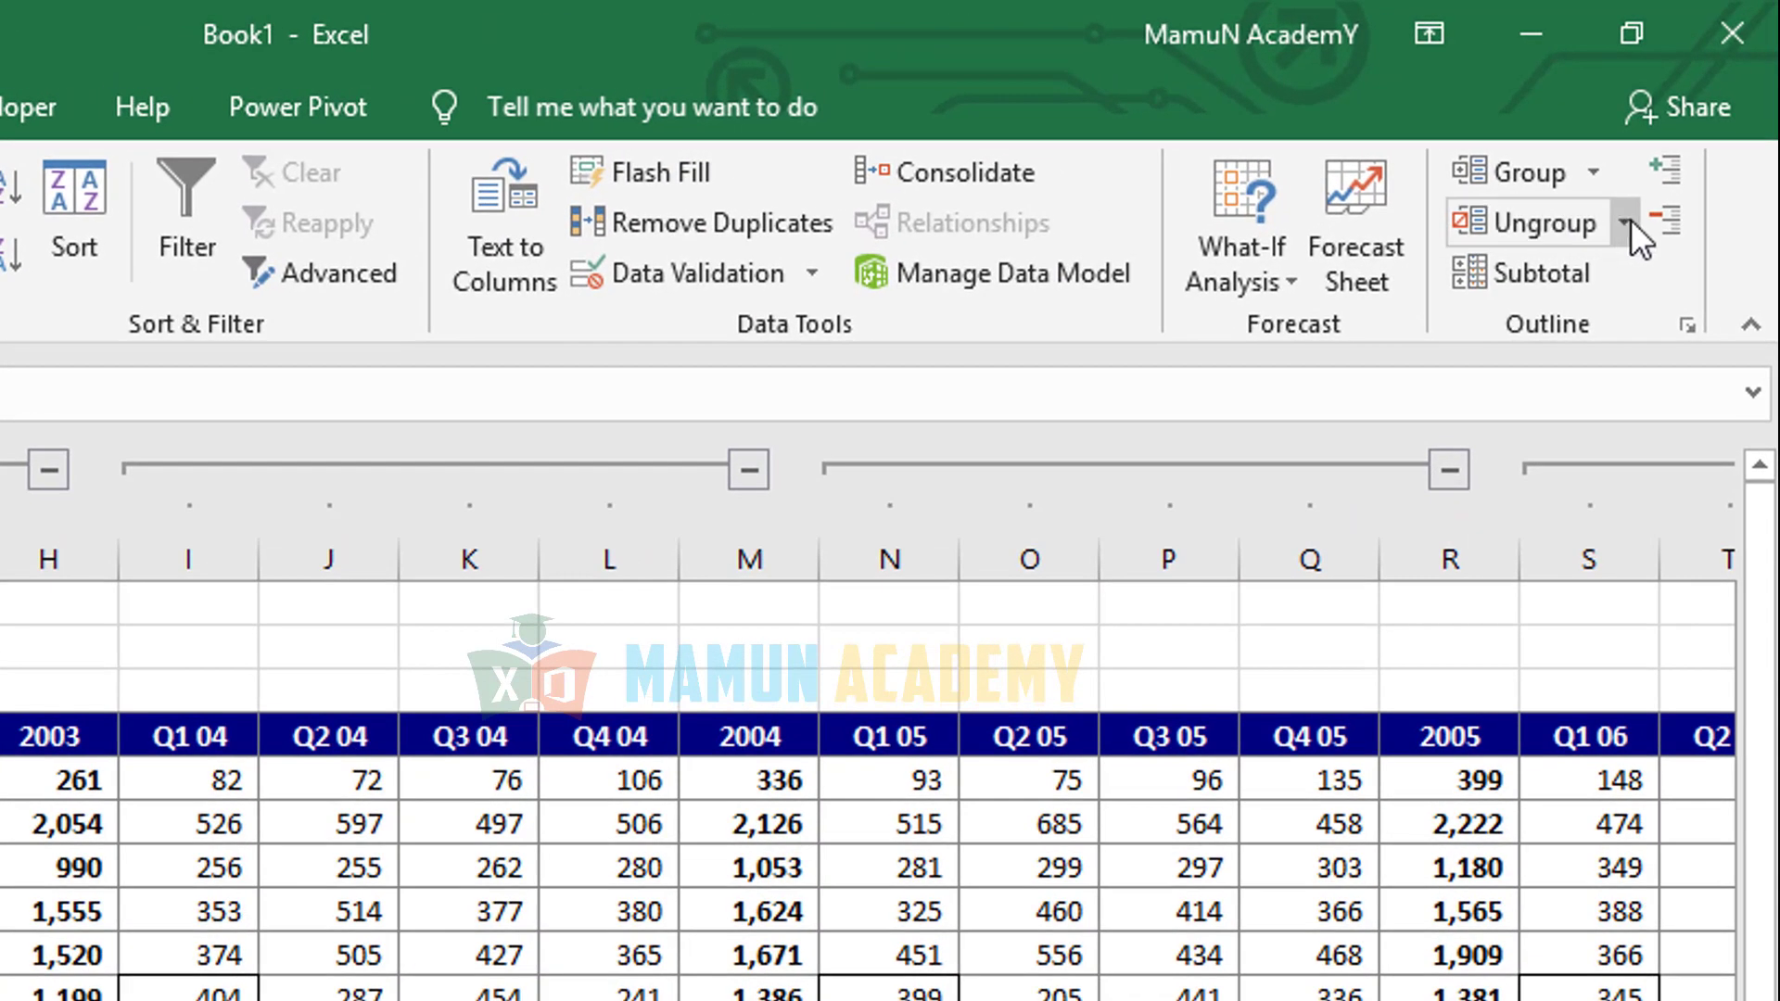
Clear the sales table's outline, rebuild it with Auto Outline, then clear it once more
left_click(1627, 222)
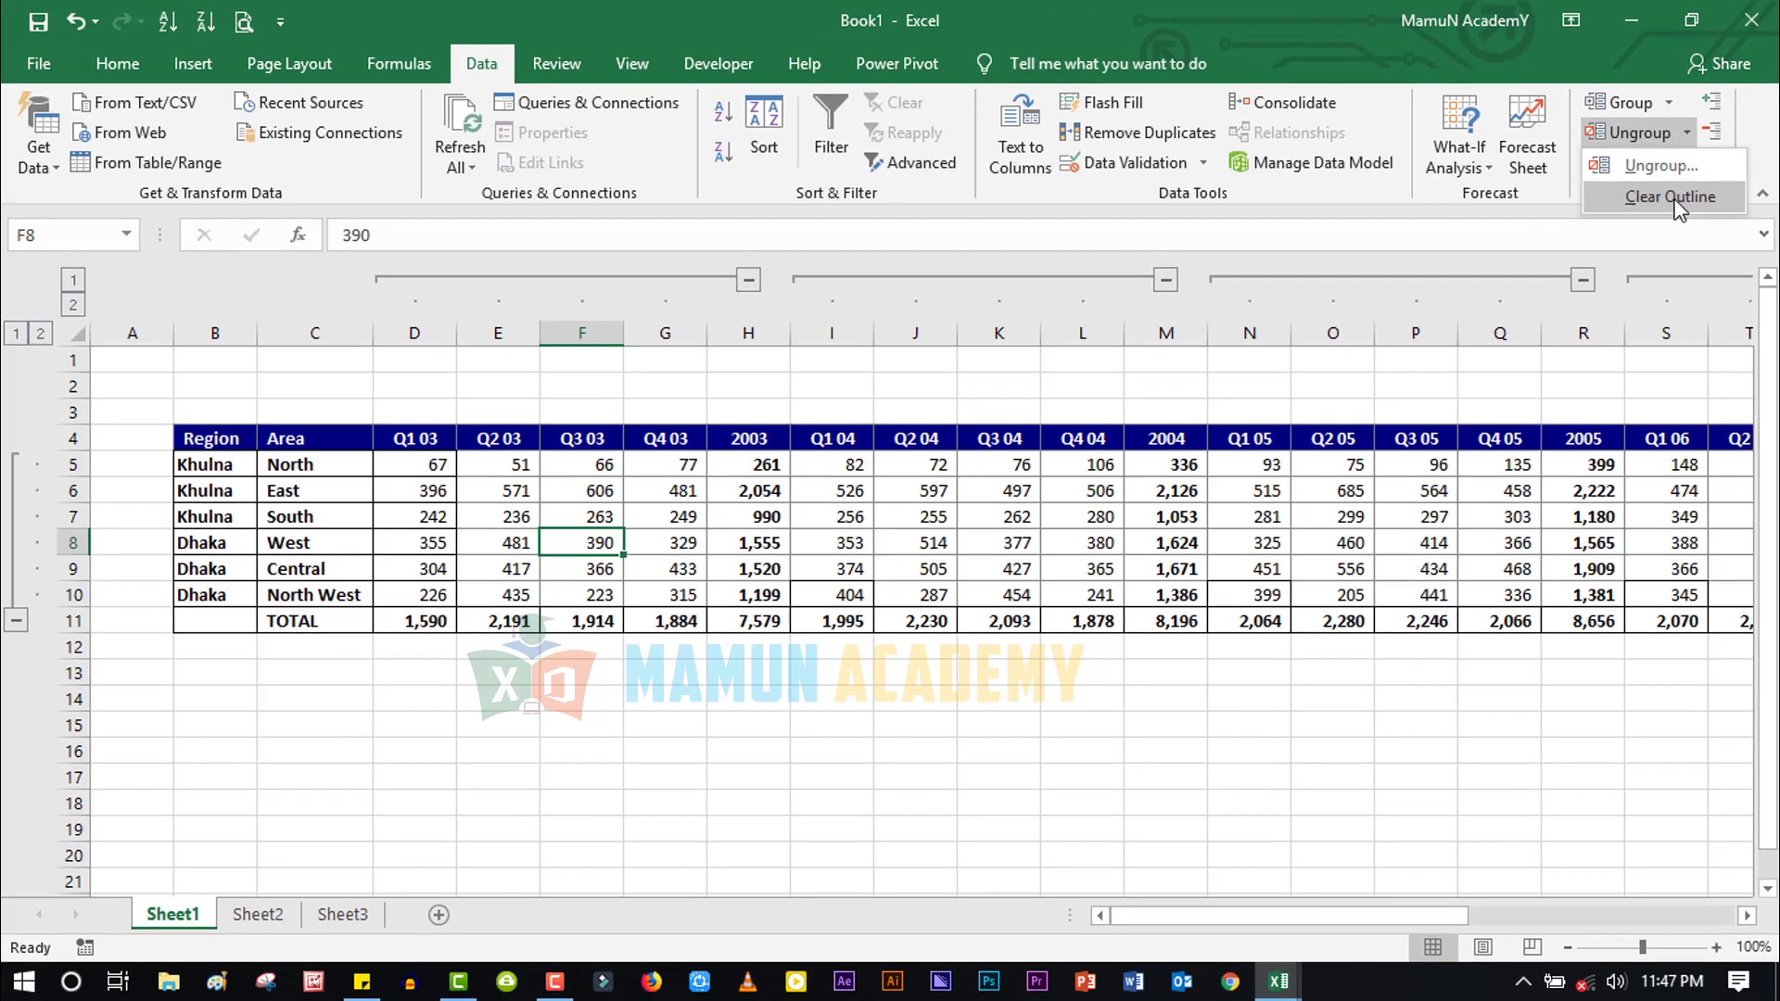
left_click(1602, 332)
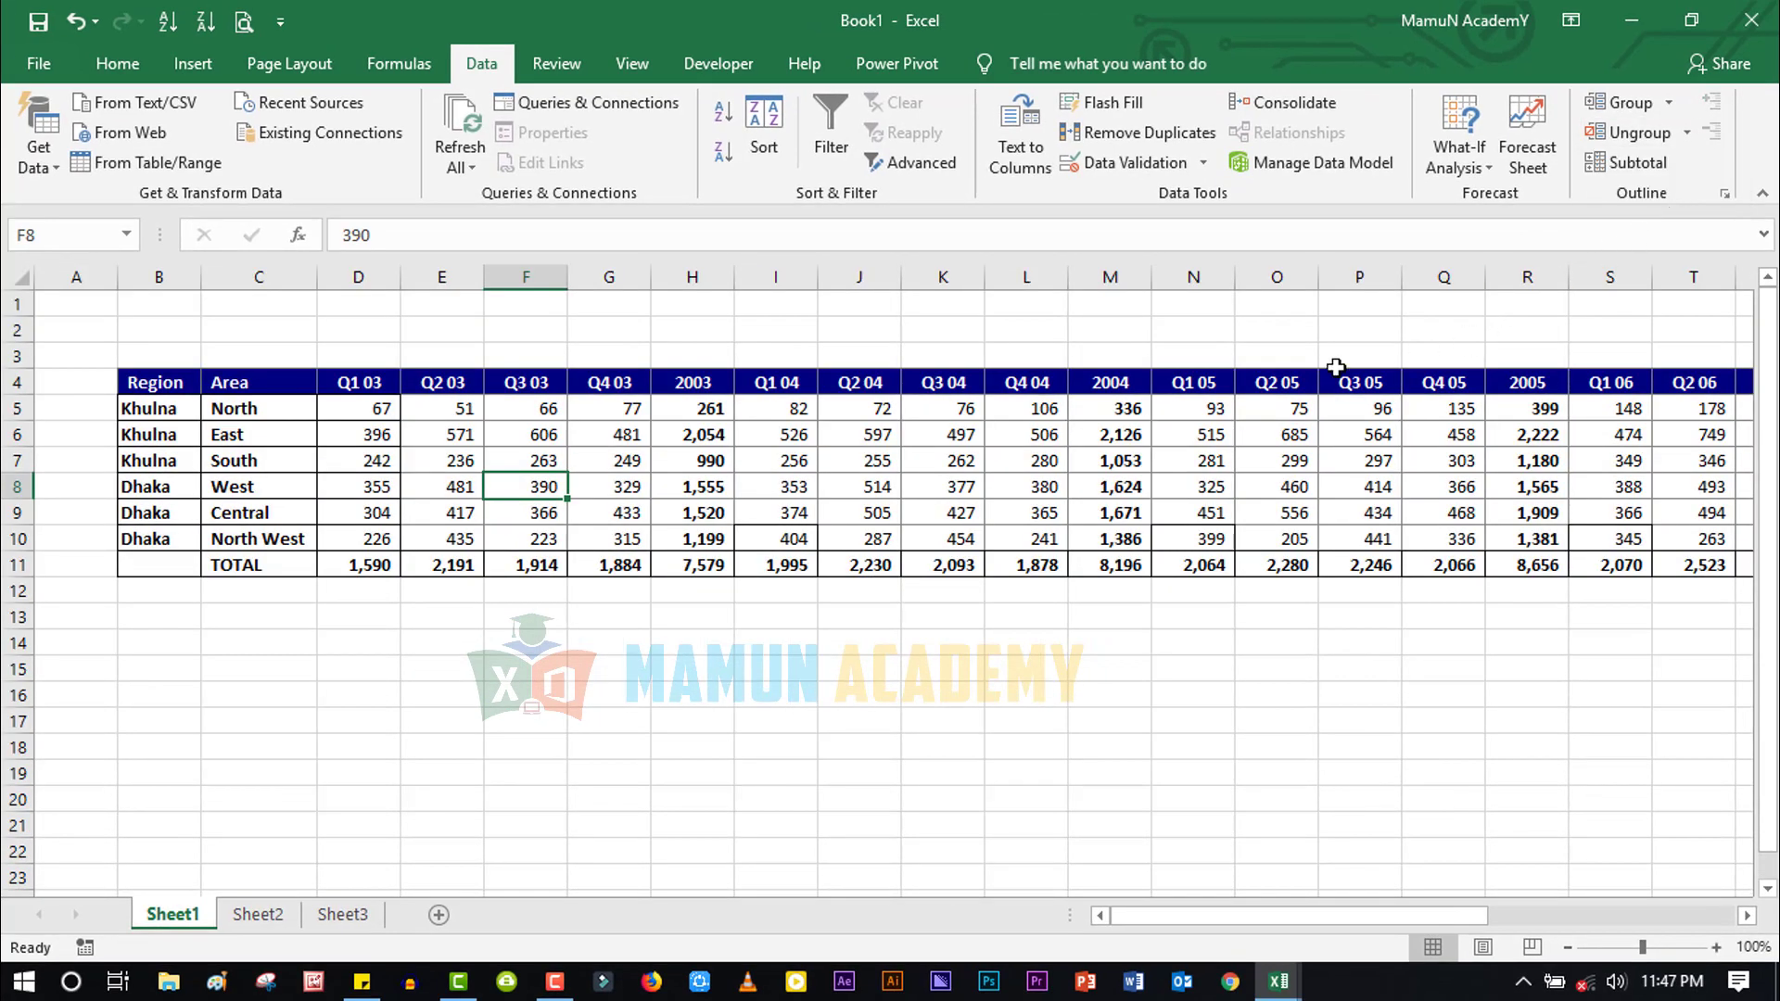
left_click(1143, 438)
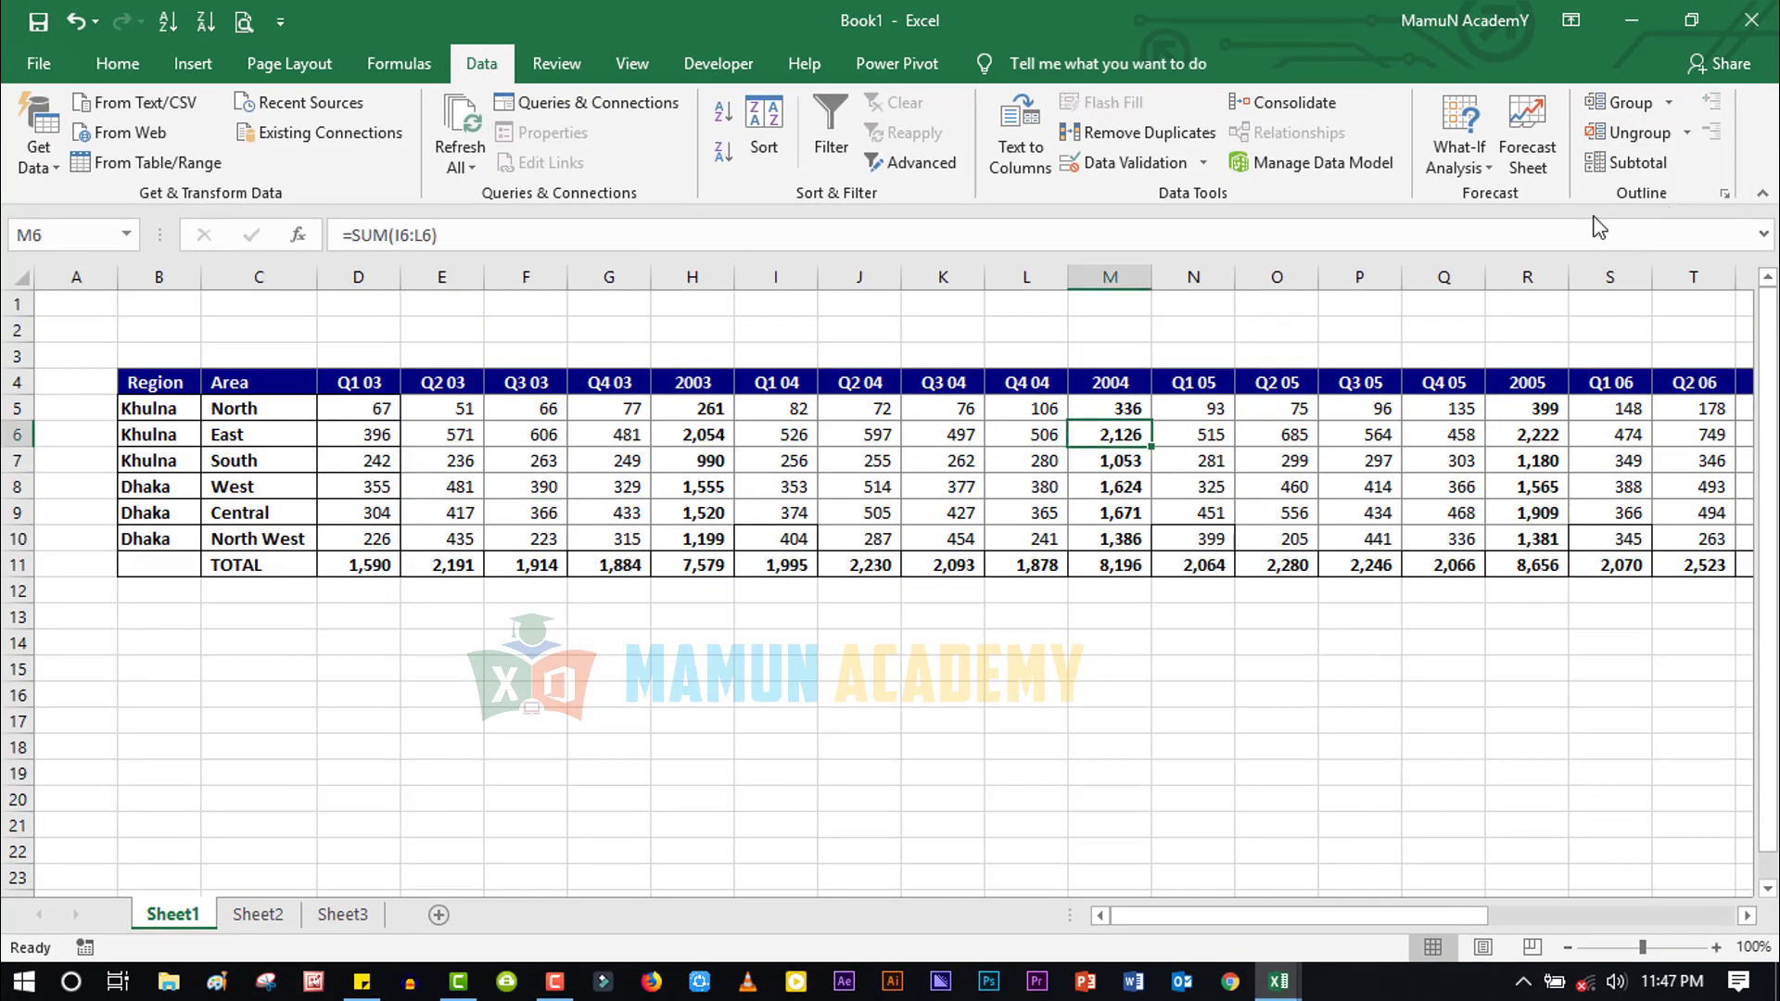
left_click(1672, 103)
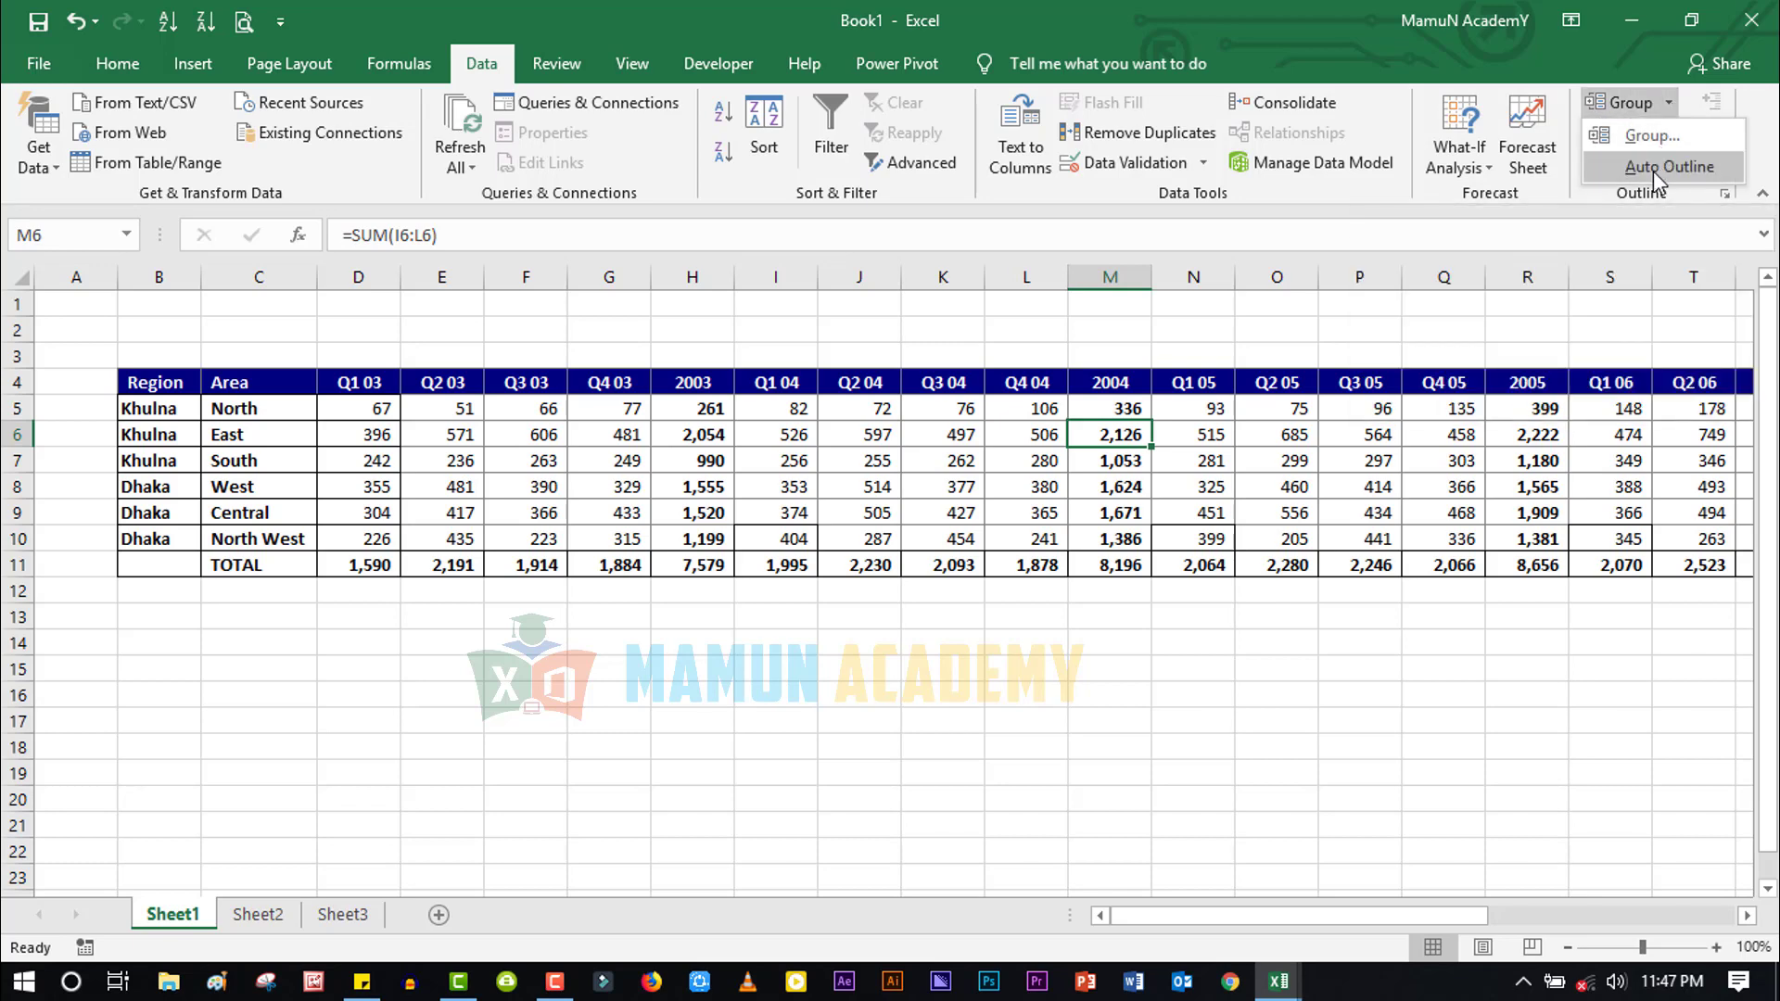
left_click(1655, 168)
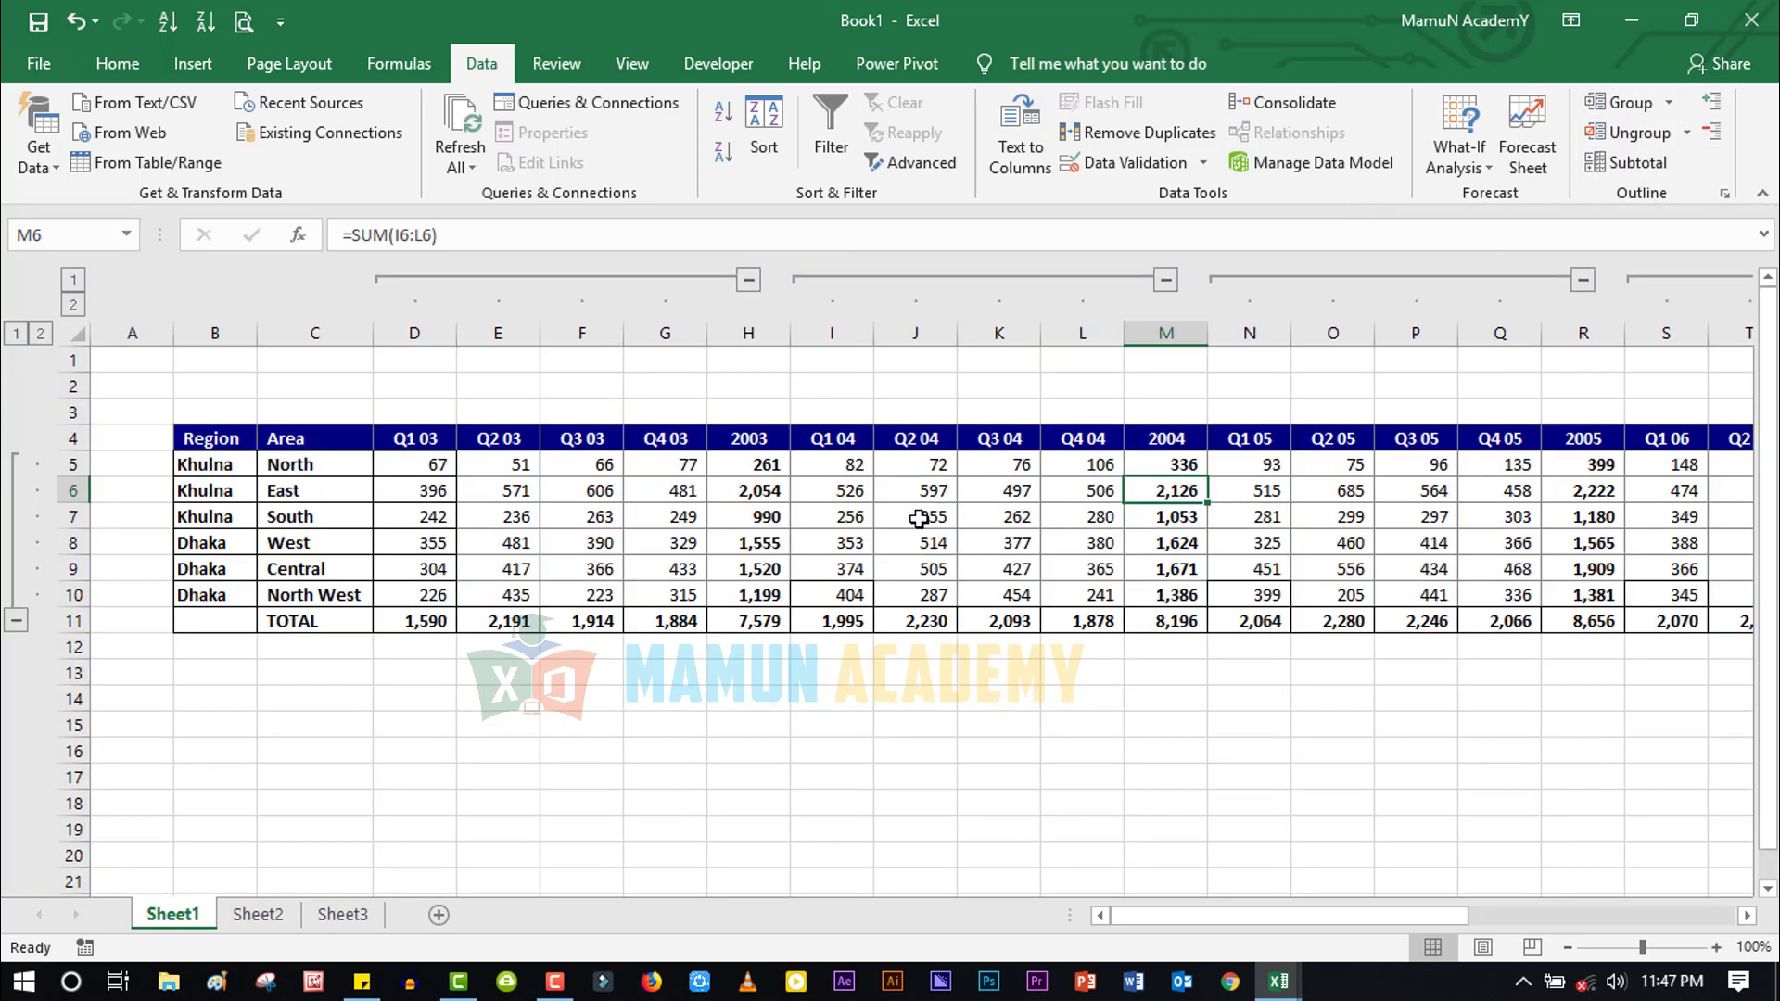
left_click(1686, 133)
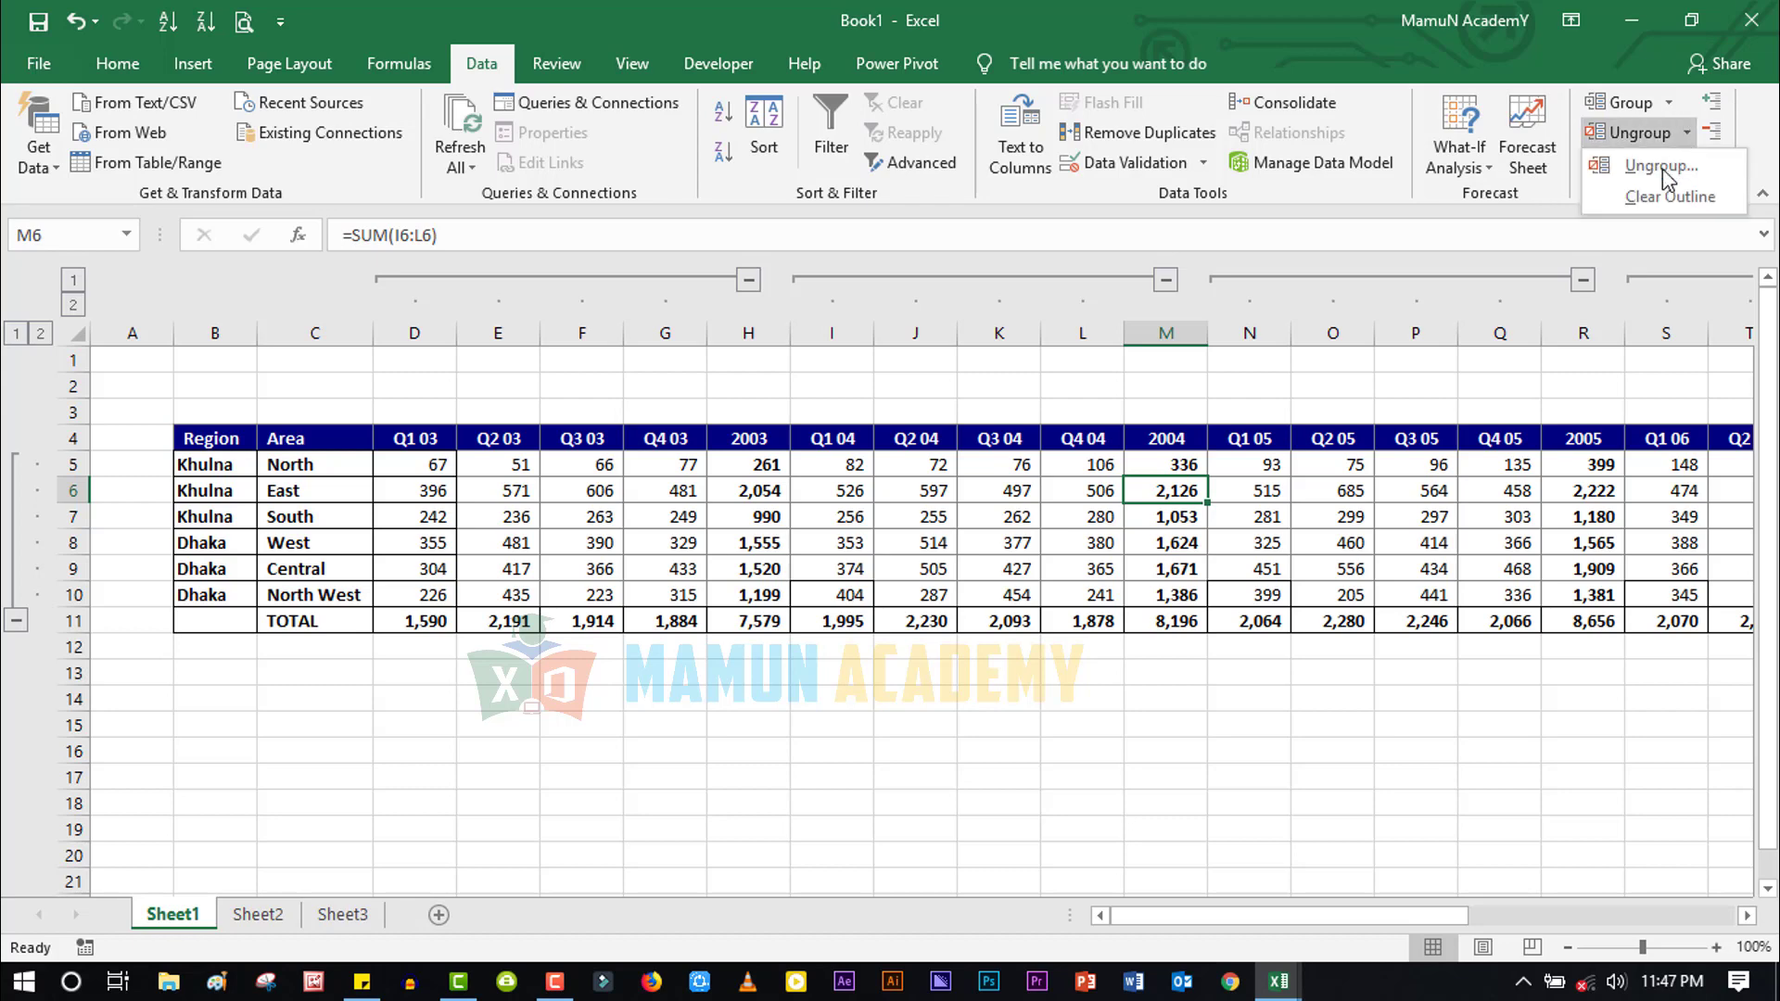
left_click(1667, 193)
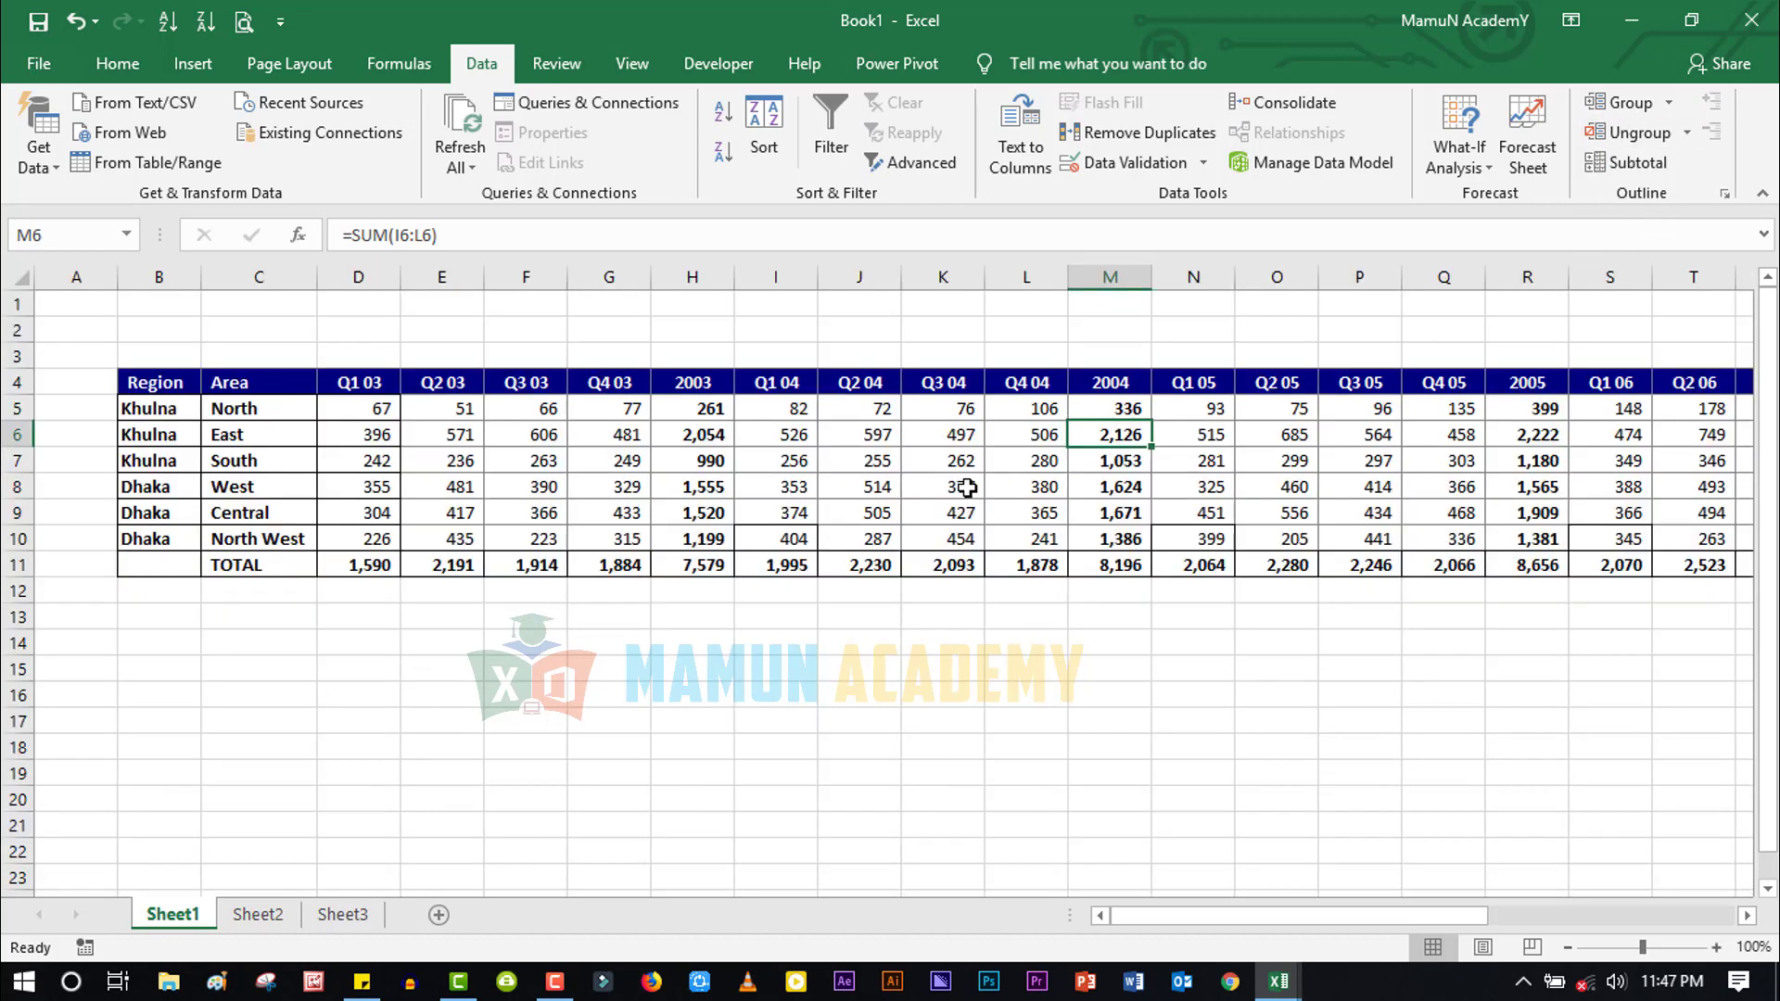
left_click(777, 464)
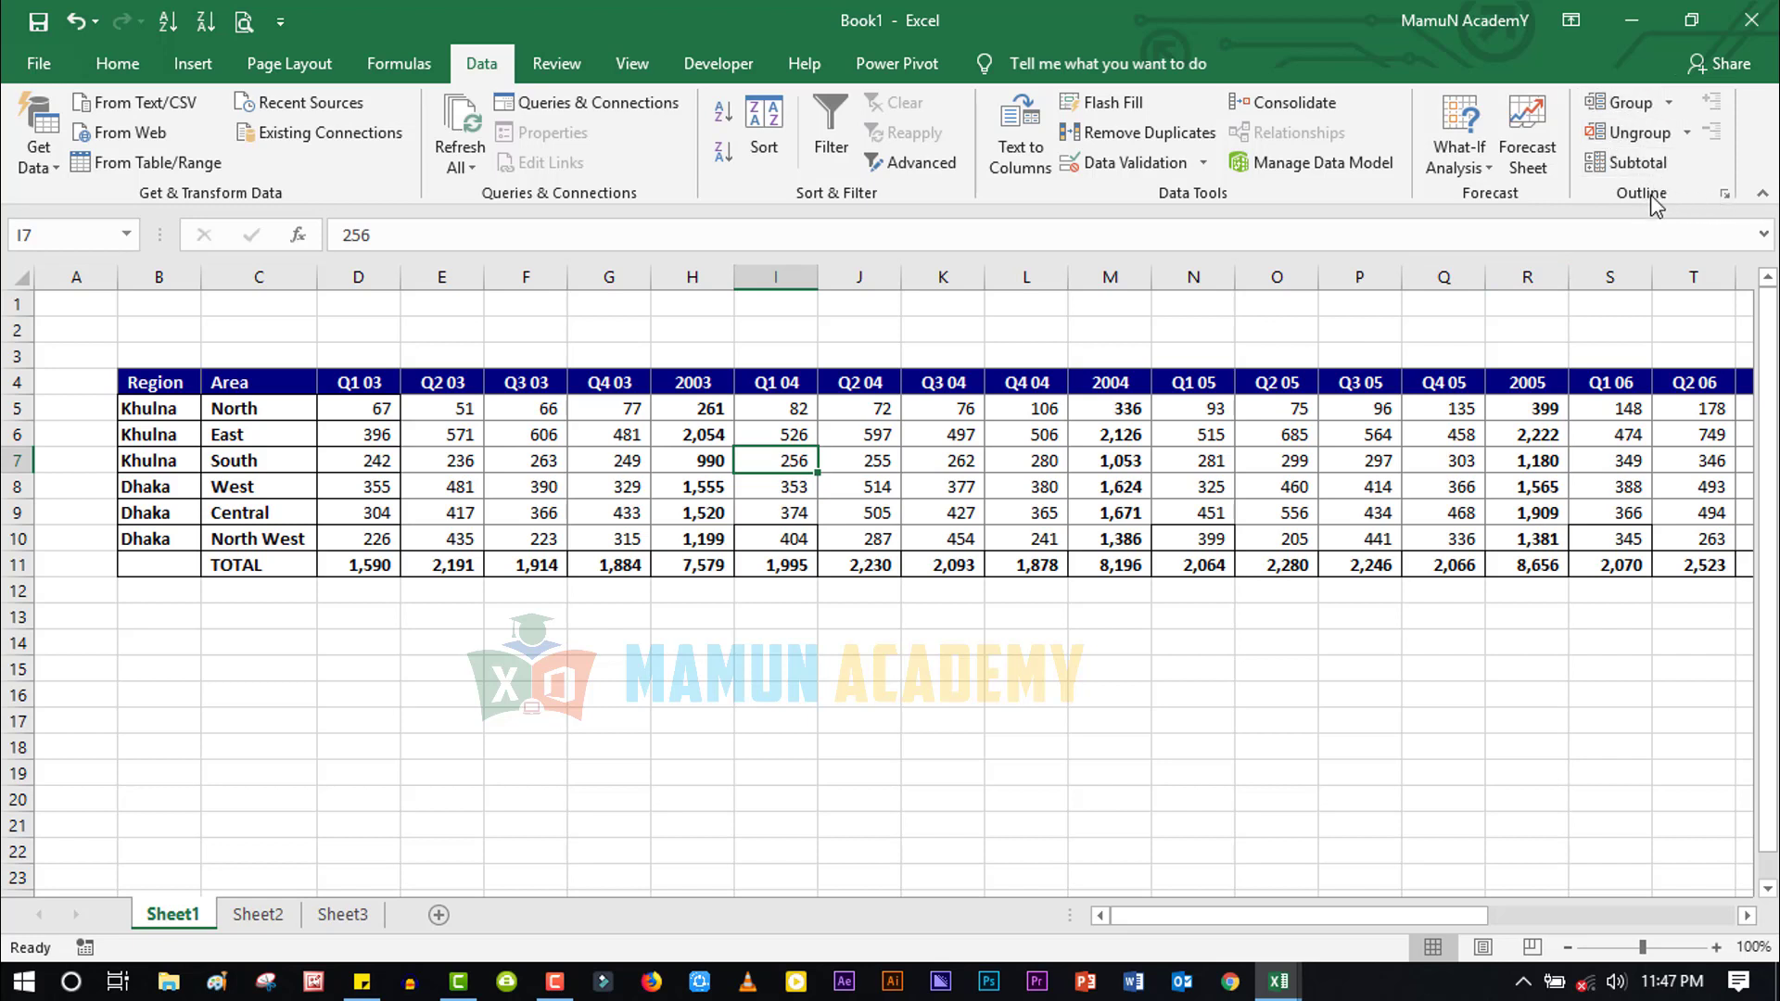
Create the outline with summary rows below, summary columns to the right and automatic styles
left_click(1725, 194)
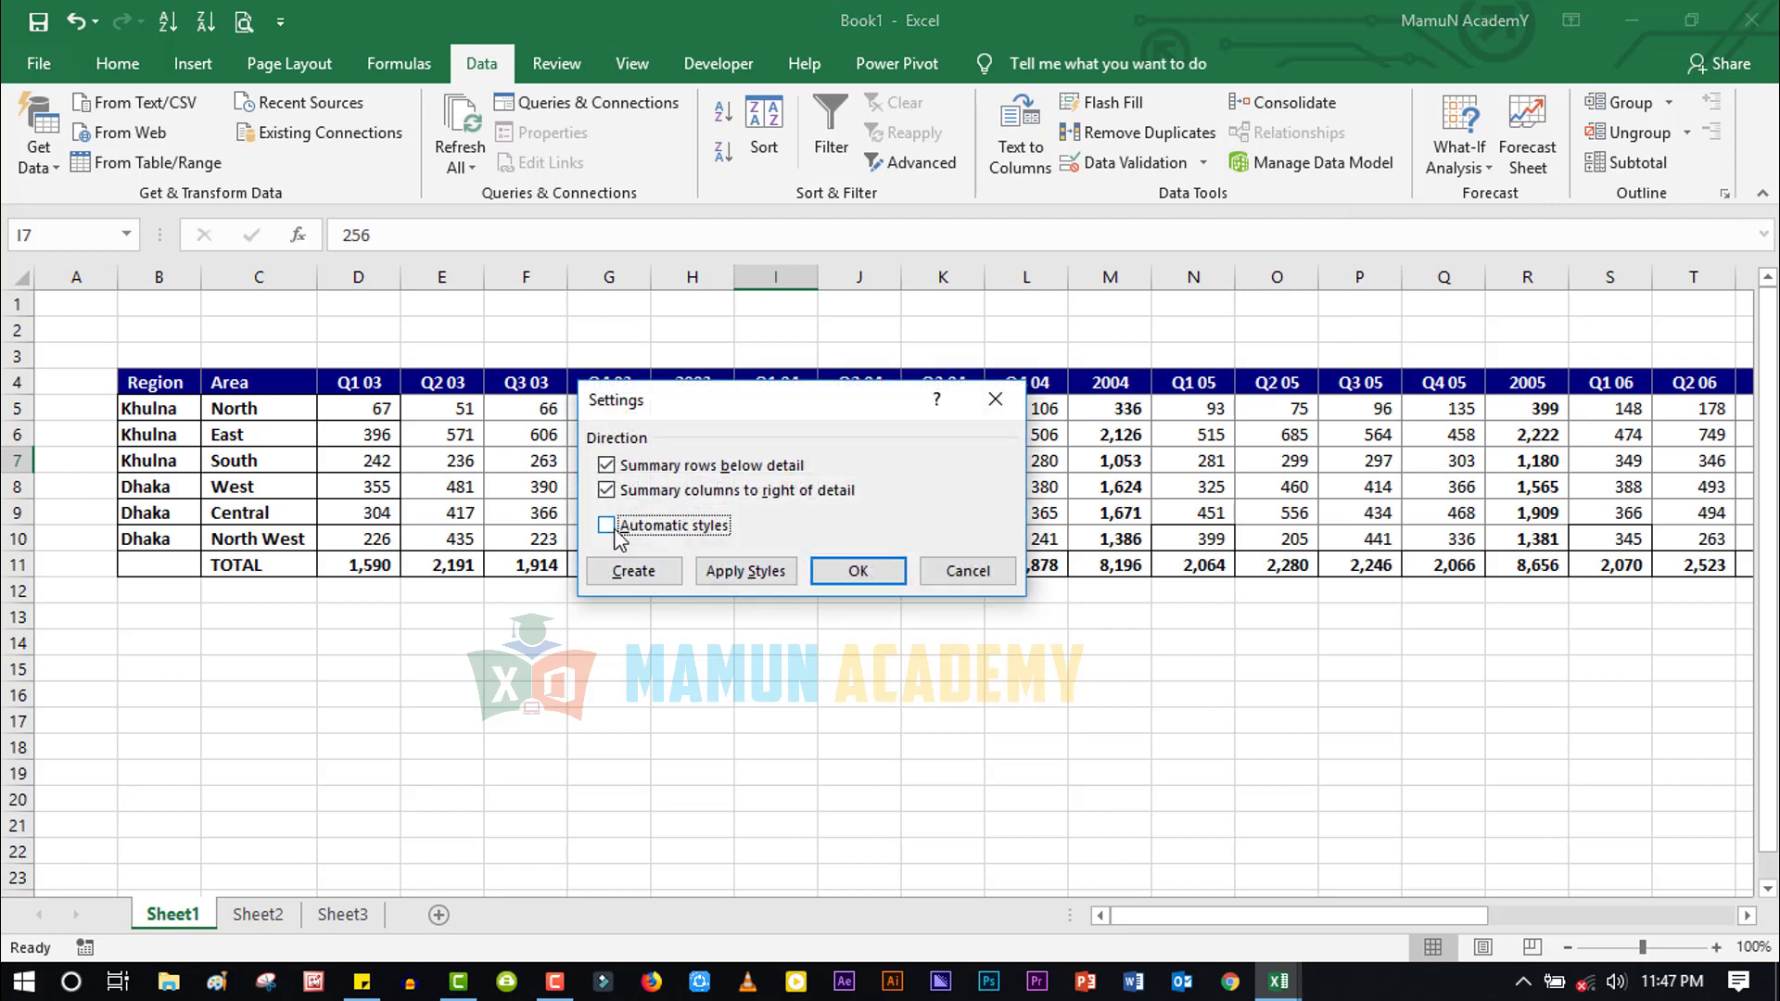
left_click(607, 464)
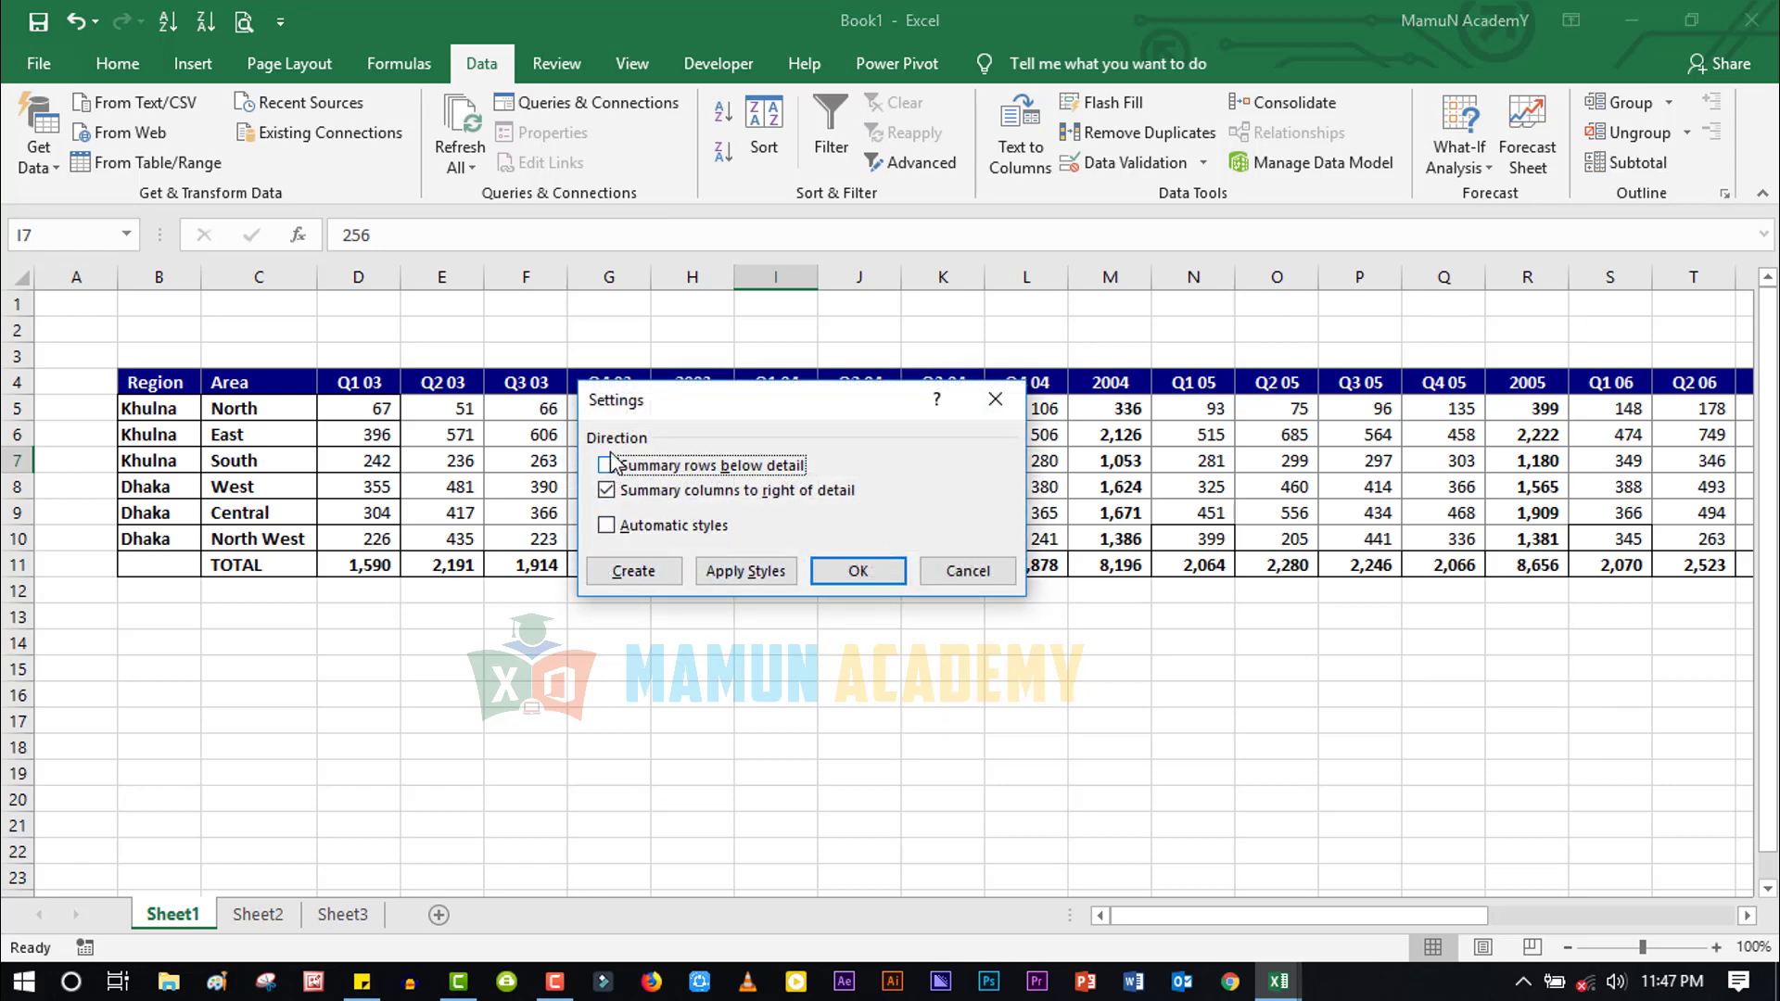
left_click(607, 492)
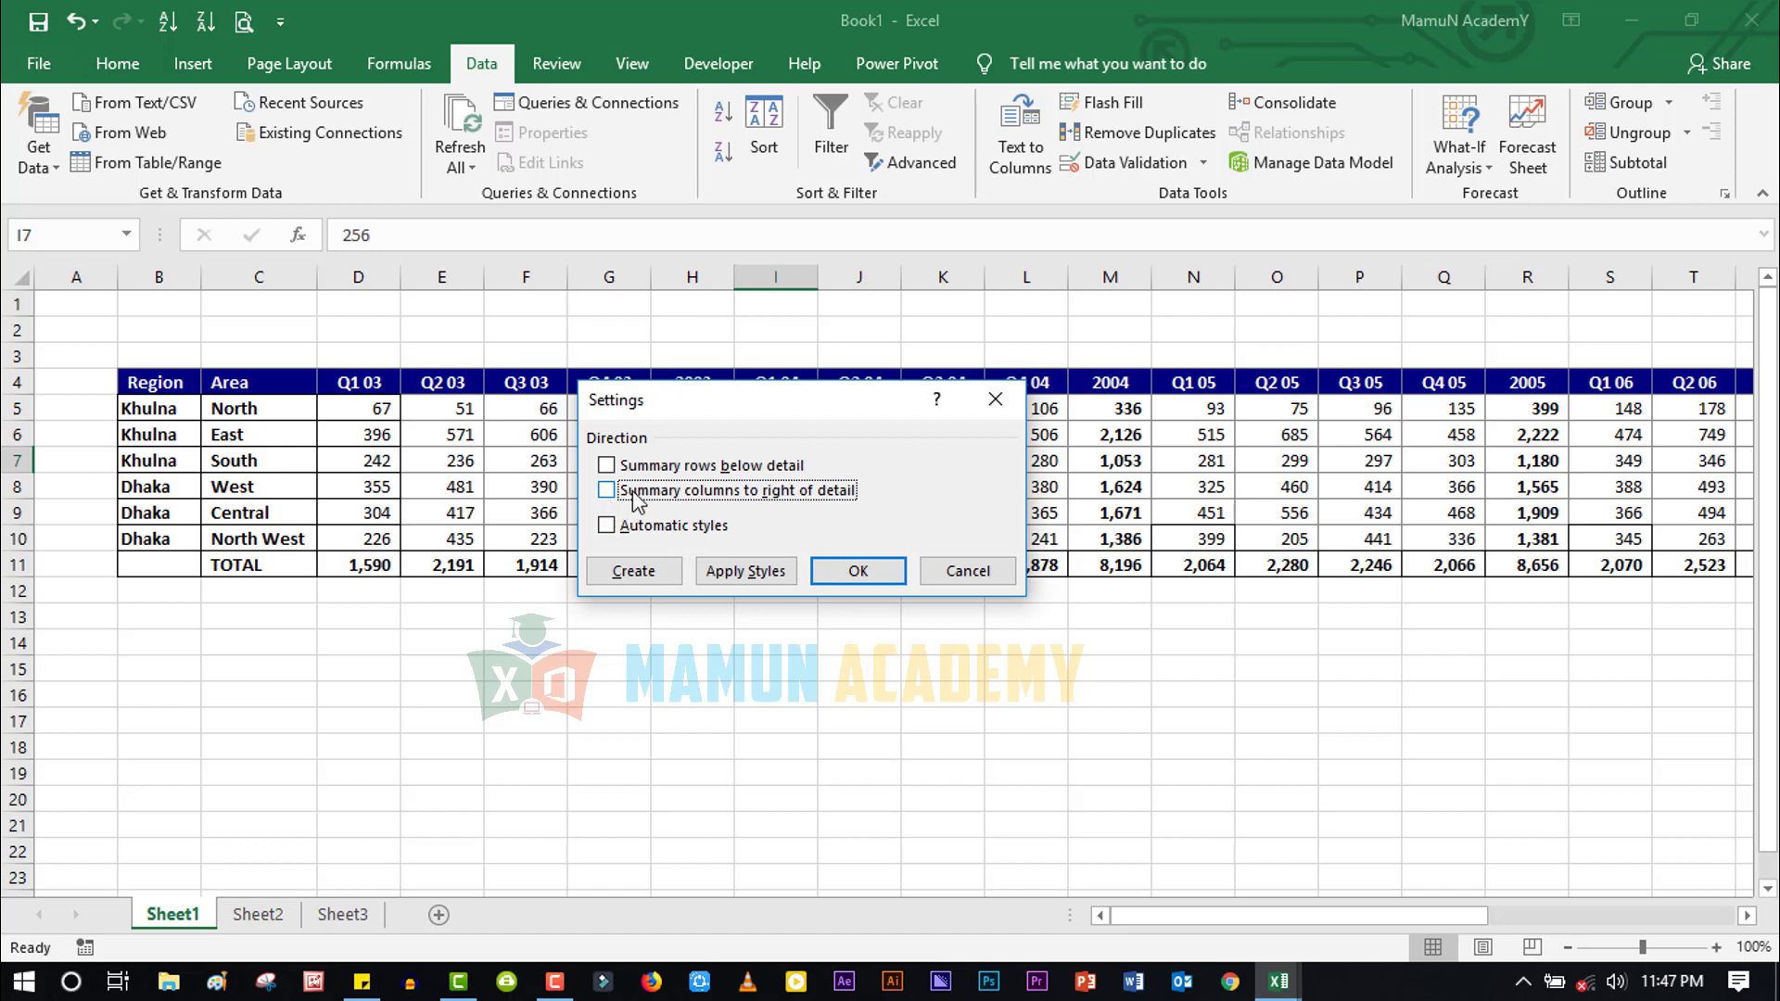
left_click(606, 464)
left_click(606, 490)
left_click(606, 527)
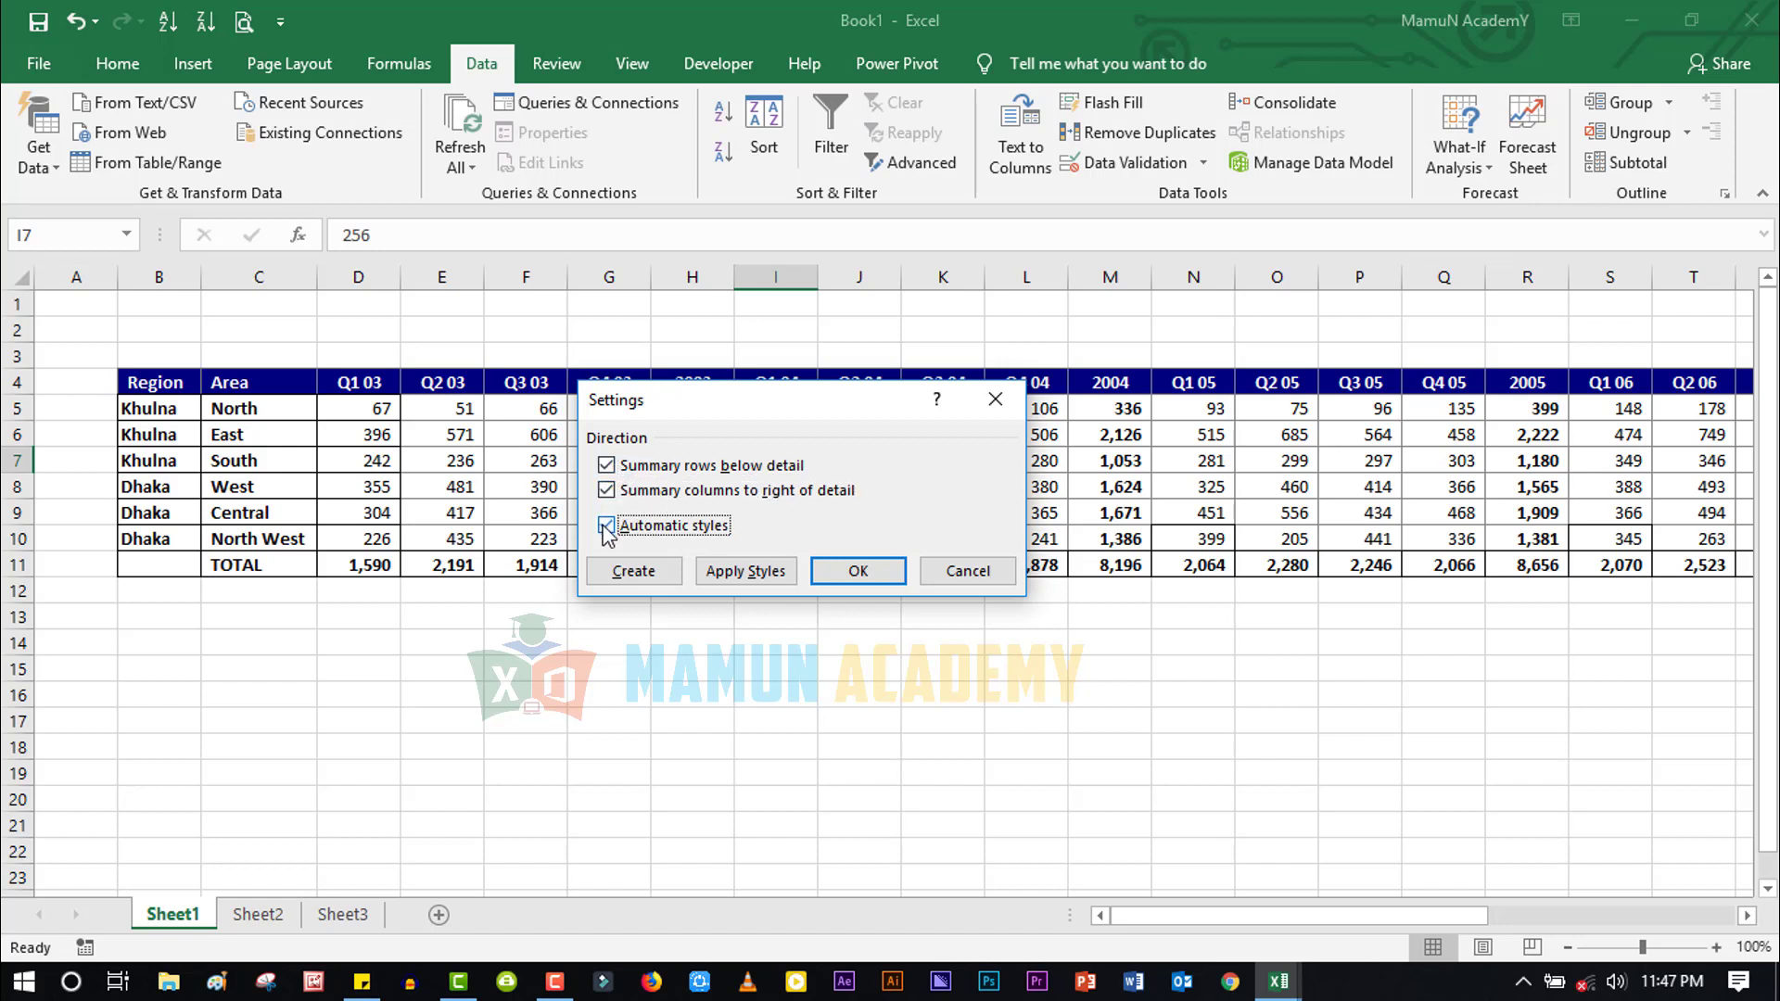
left_click(646, 572)
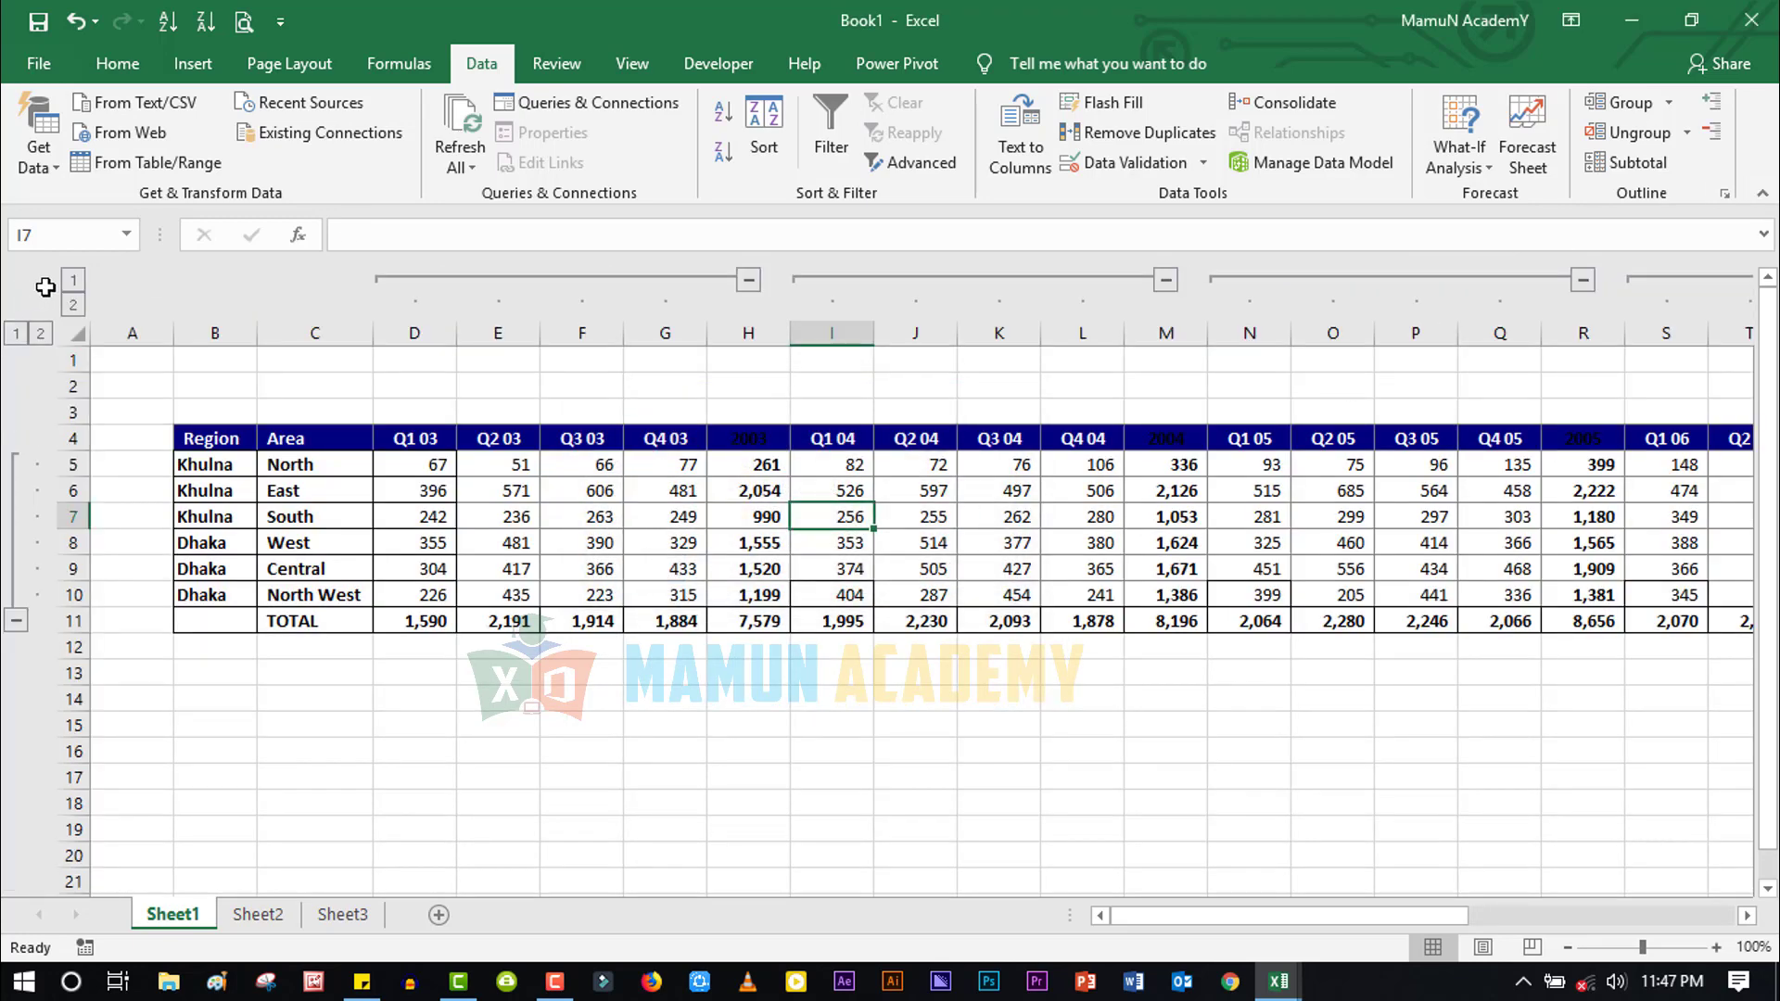
Collapse to yearly total columns and the TOTAL row, then expand every quarter and area again
left_click(74, 279)
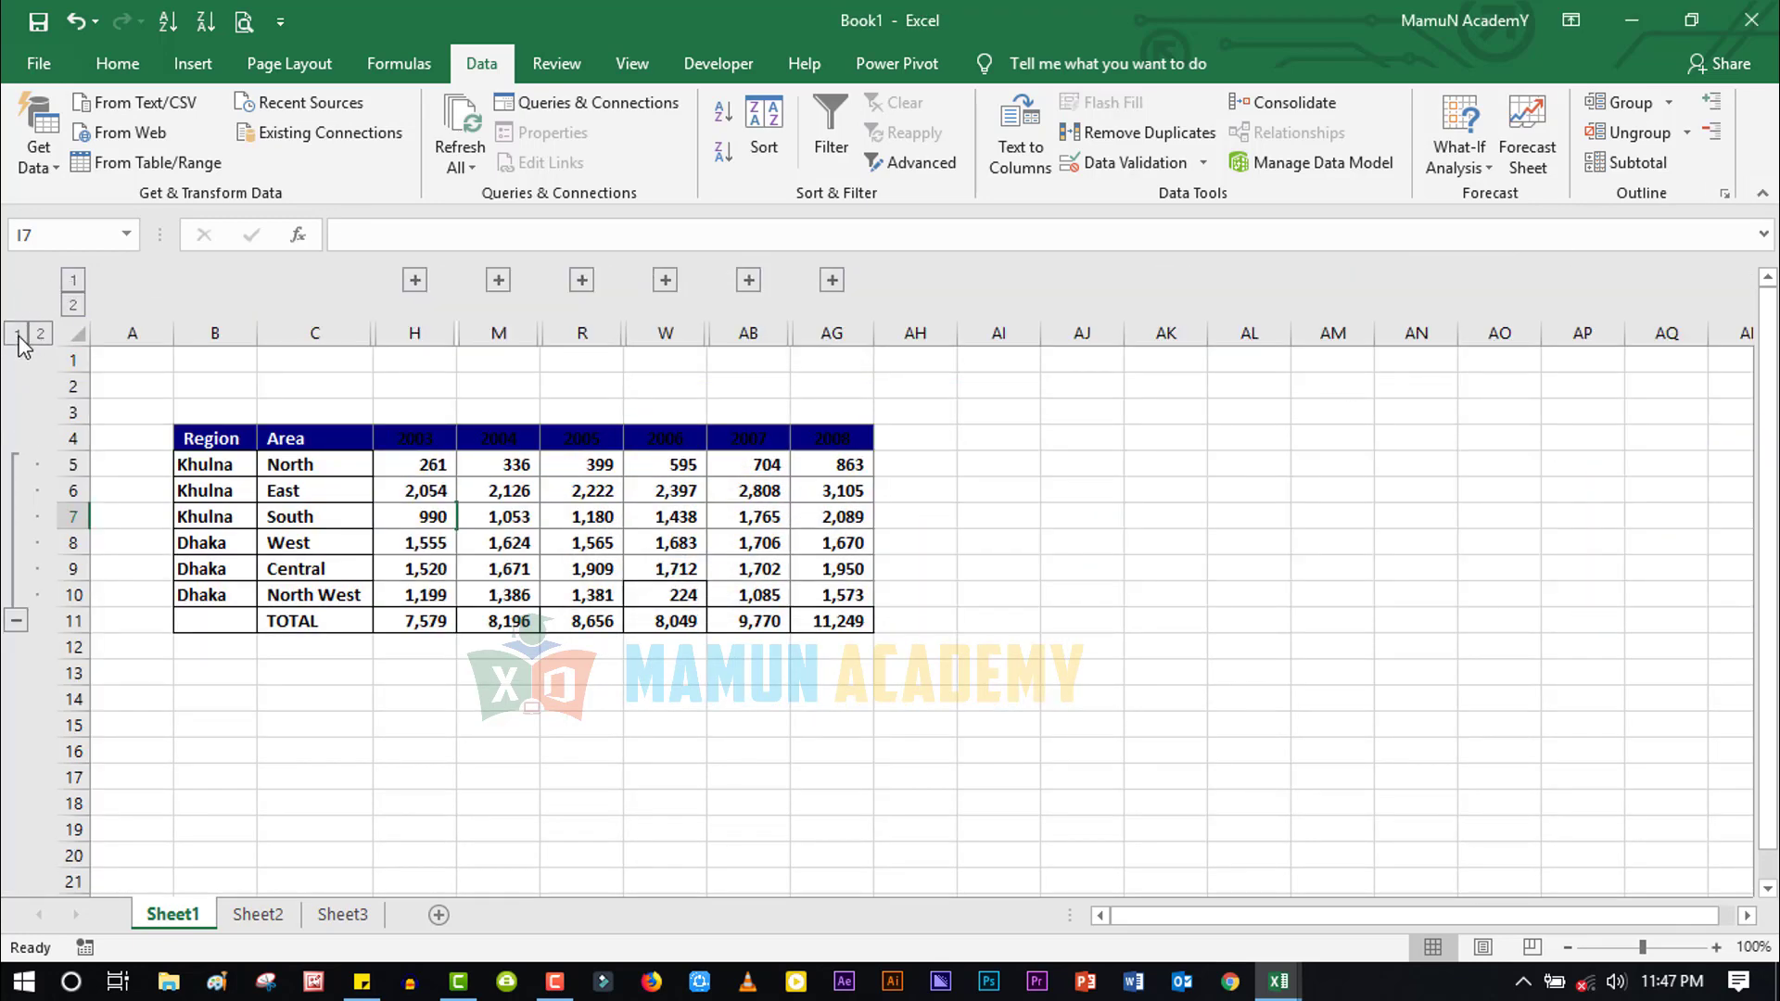
left_click(18, 334)
left_click(414, 542)
mouse_move(414, 465)
left_mouse_down()
mouse_move(837, 446)
mouse_move(845, 463)
left_mouse_up()
left_click(73, 304)
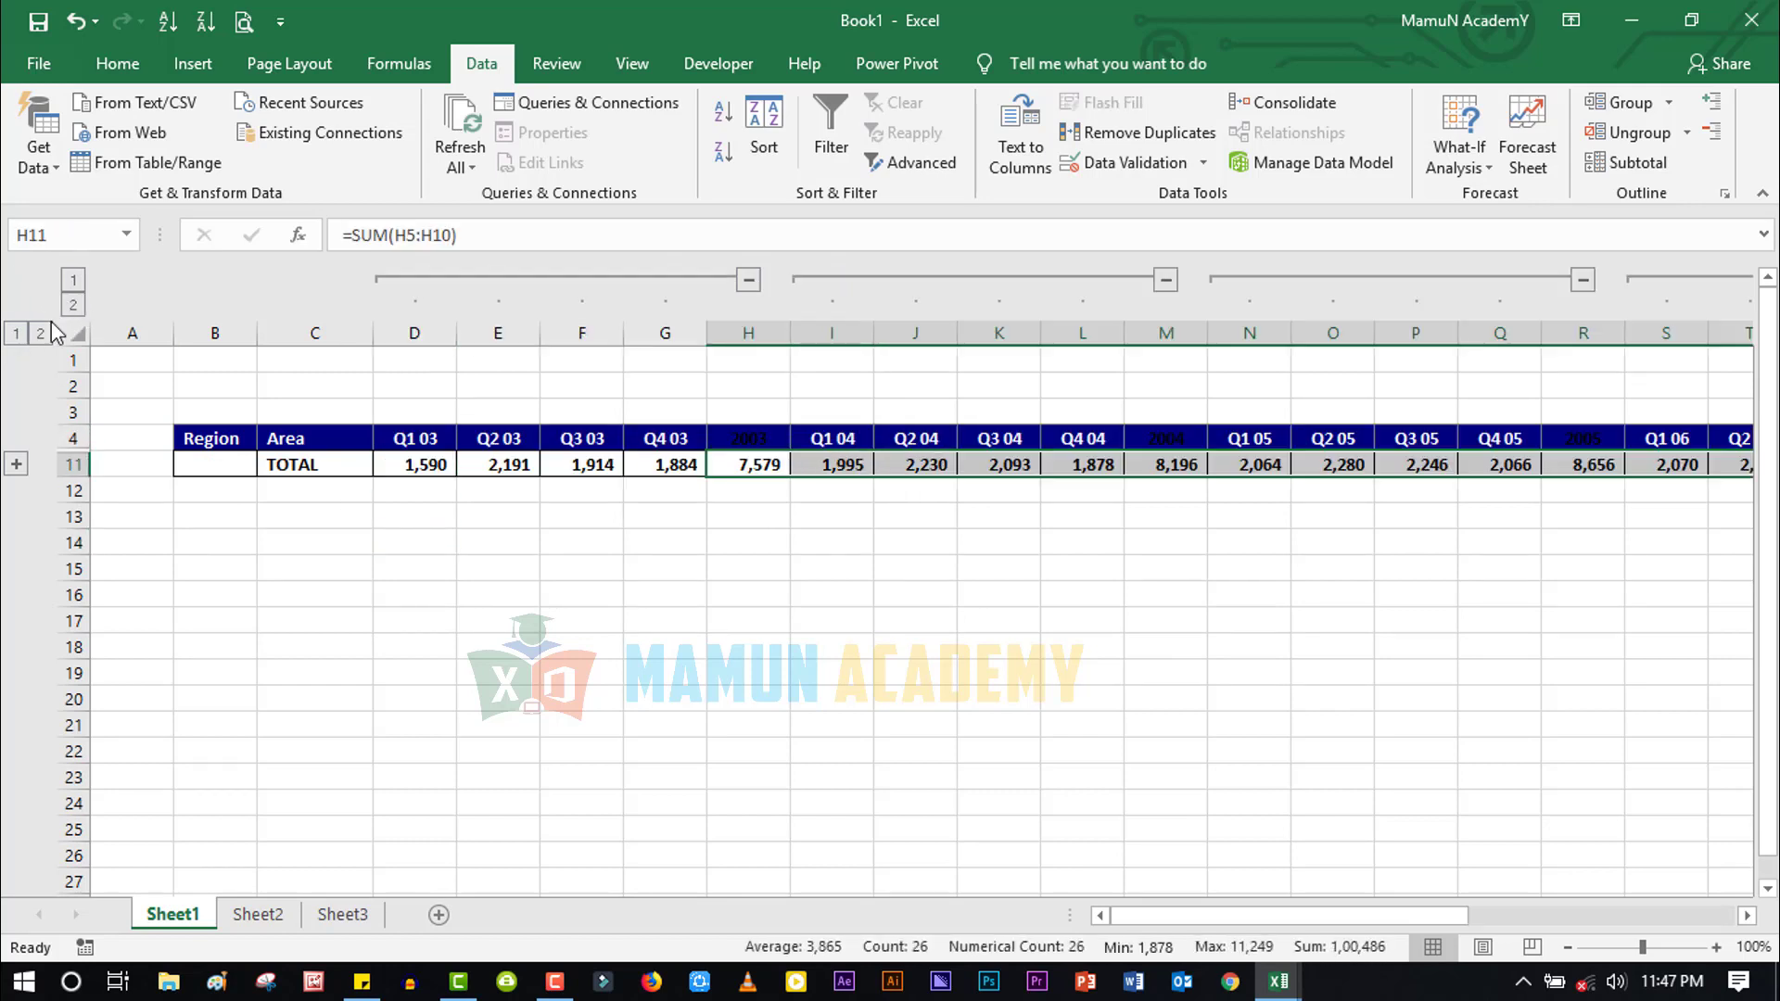
left_click(41, 334)
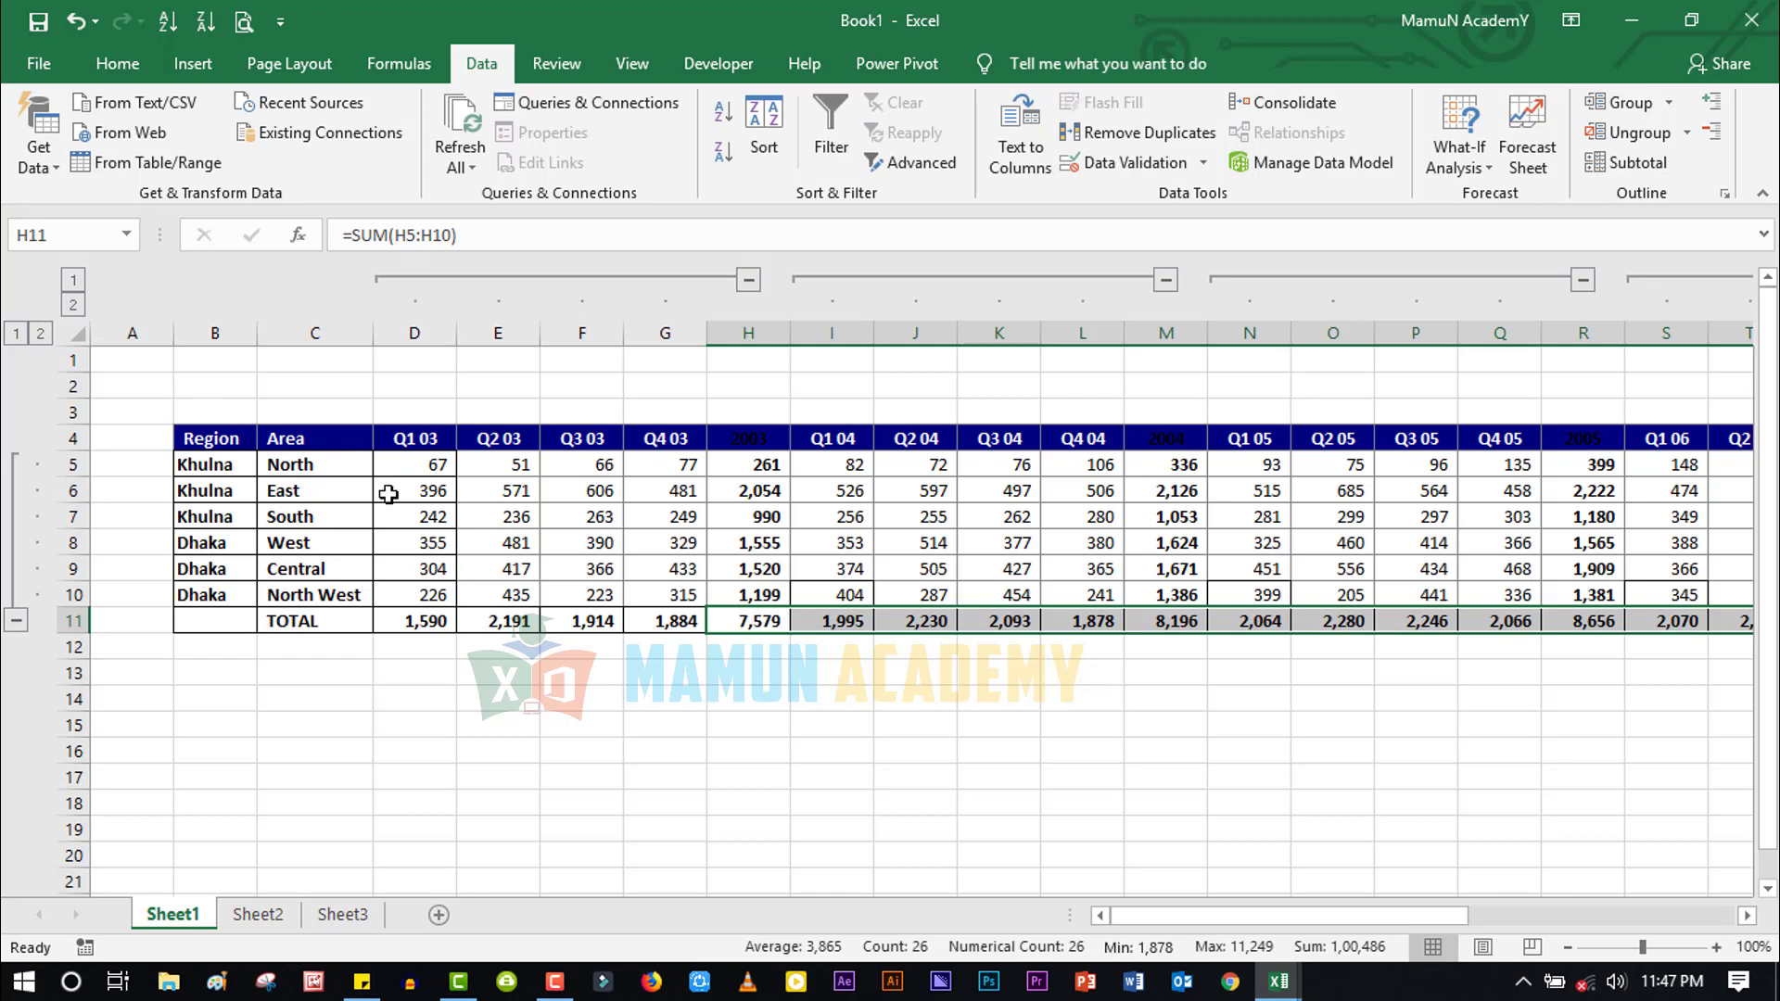
left_click(519, 521)
left_click(666, 516)
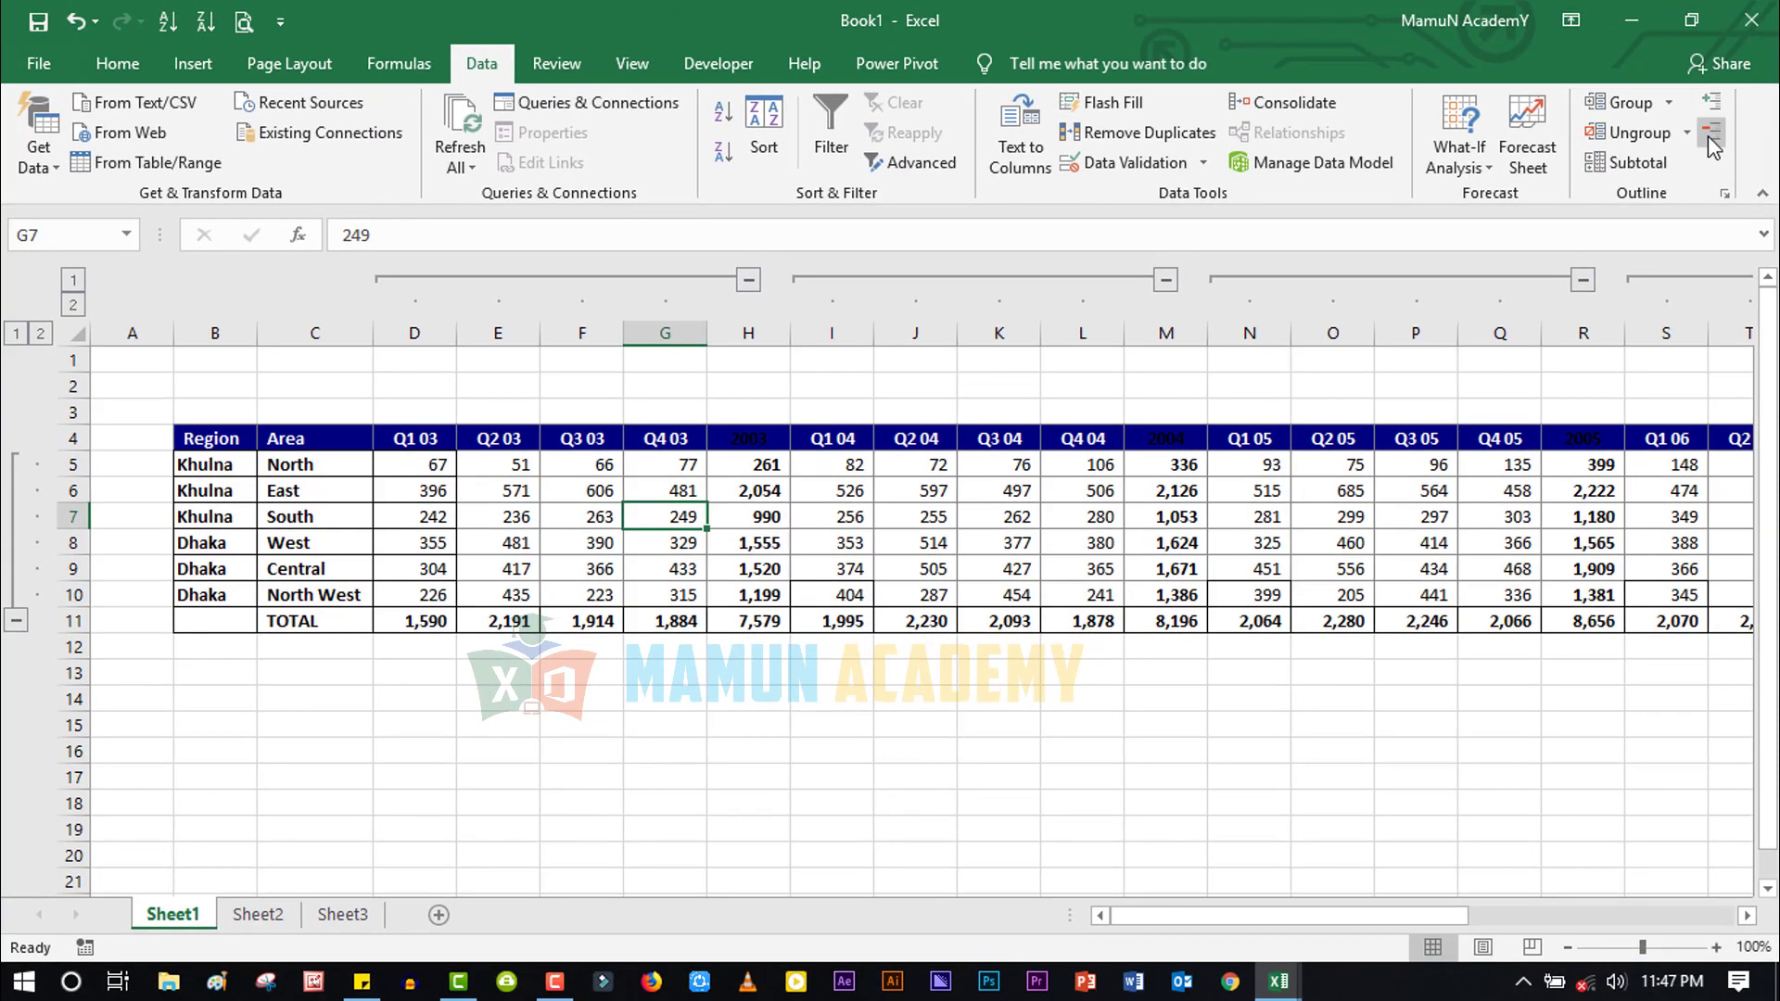
Toggle Hide Detail and Show Detail several times, leaving the table fully expanded
left_click(1708, 135)
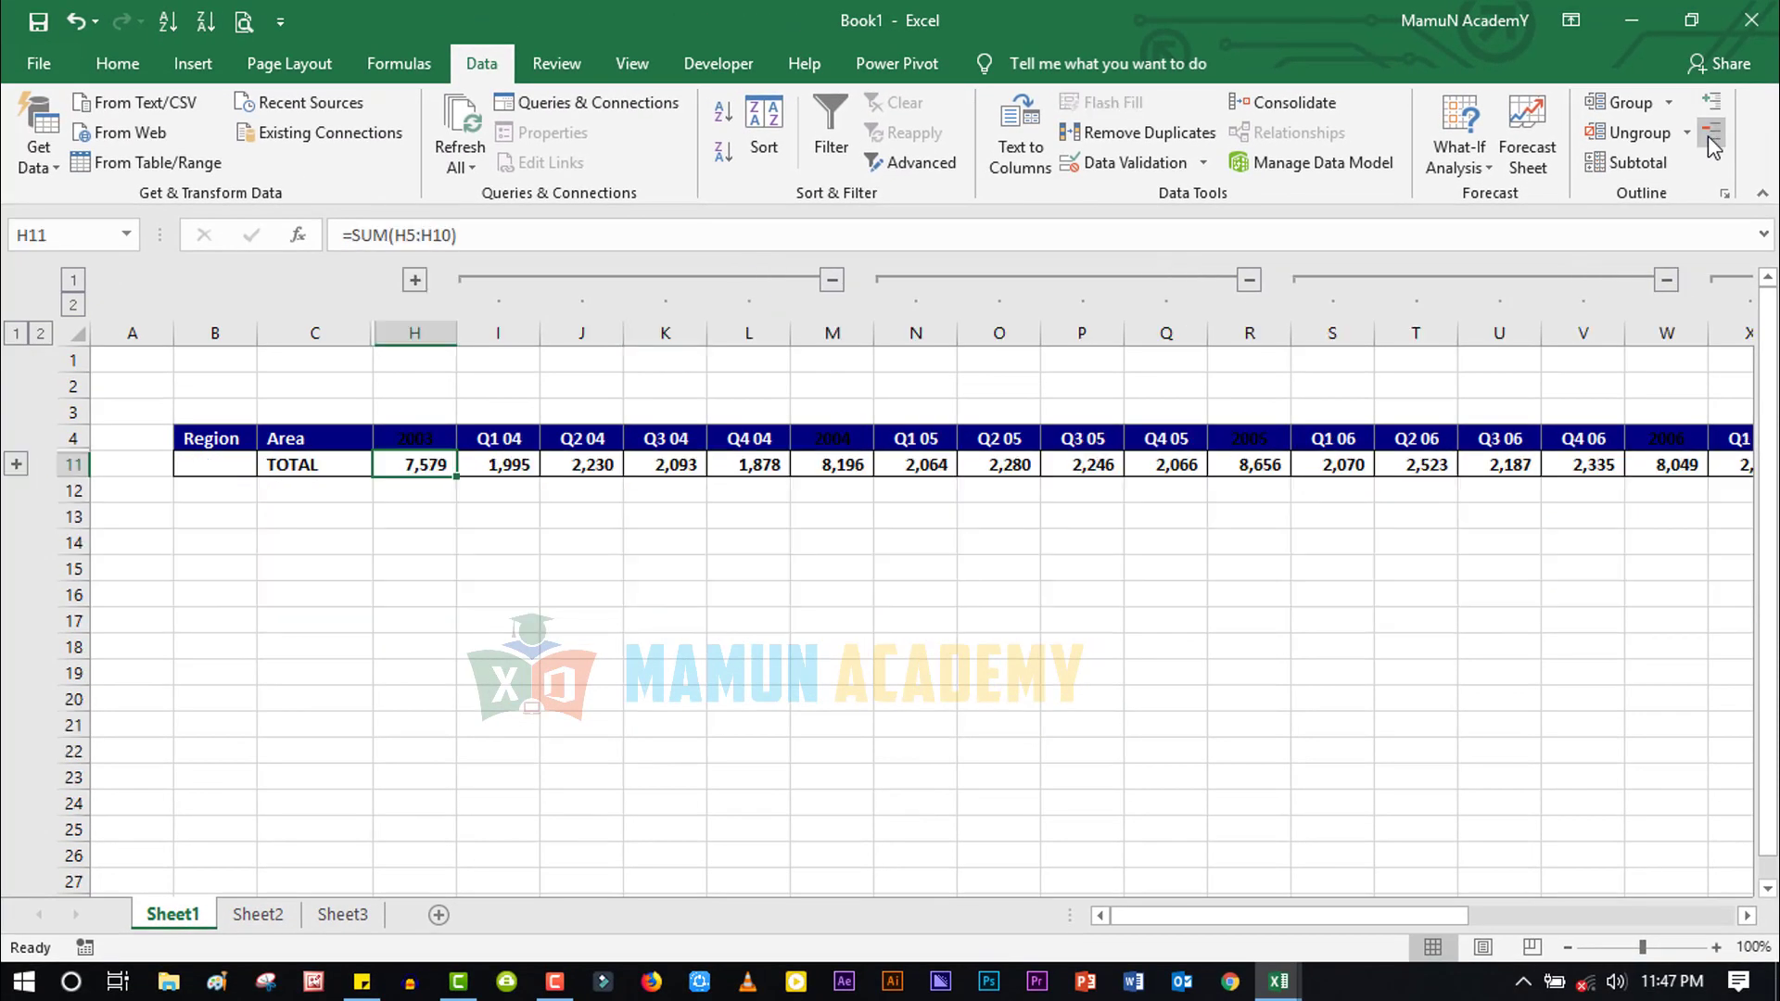
left_click(1705, 100)
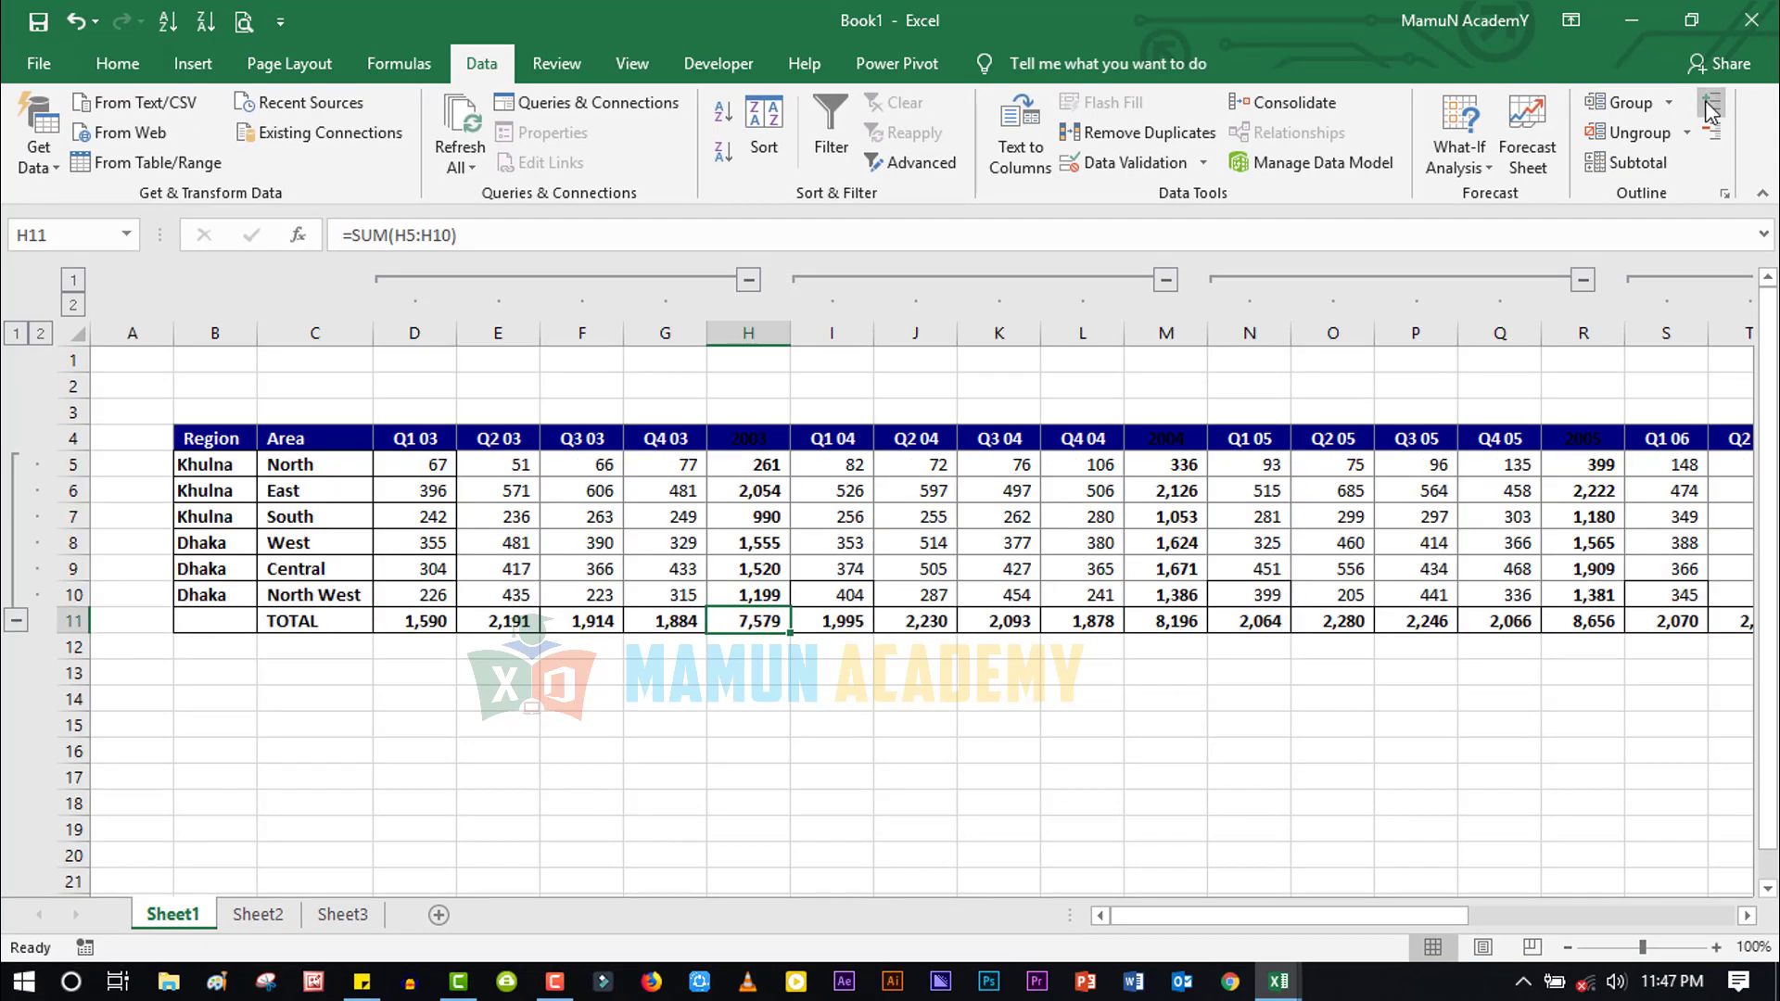
left_click(1711, 135)
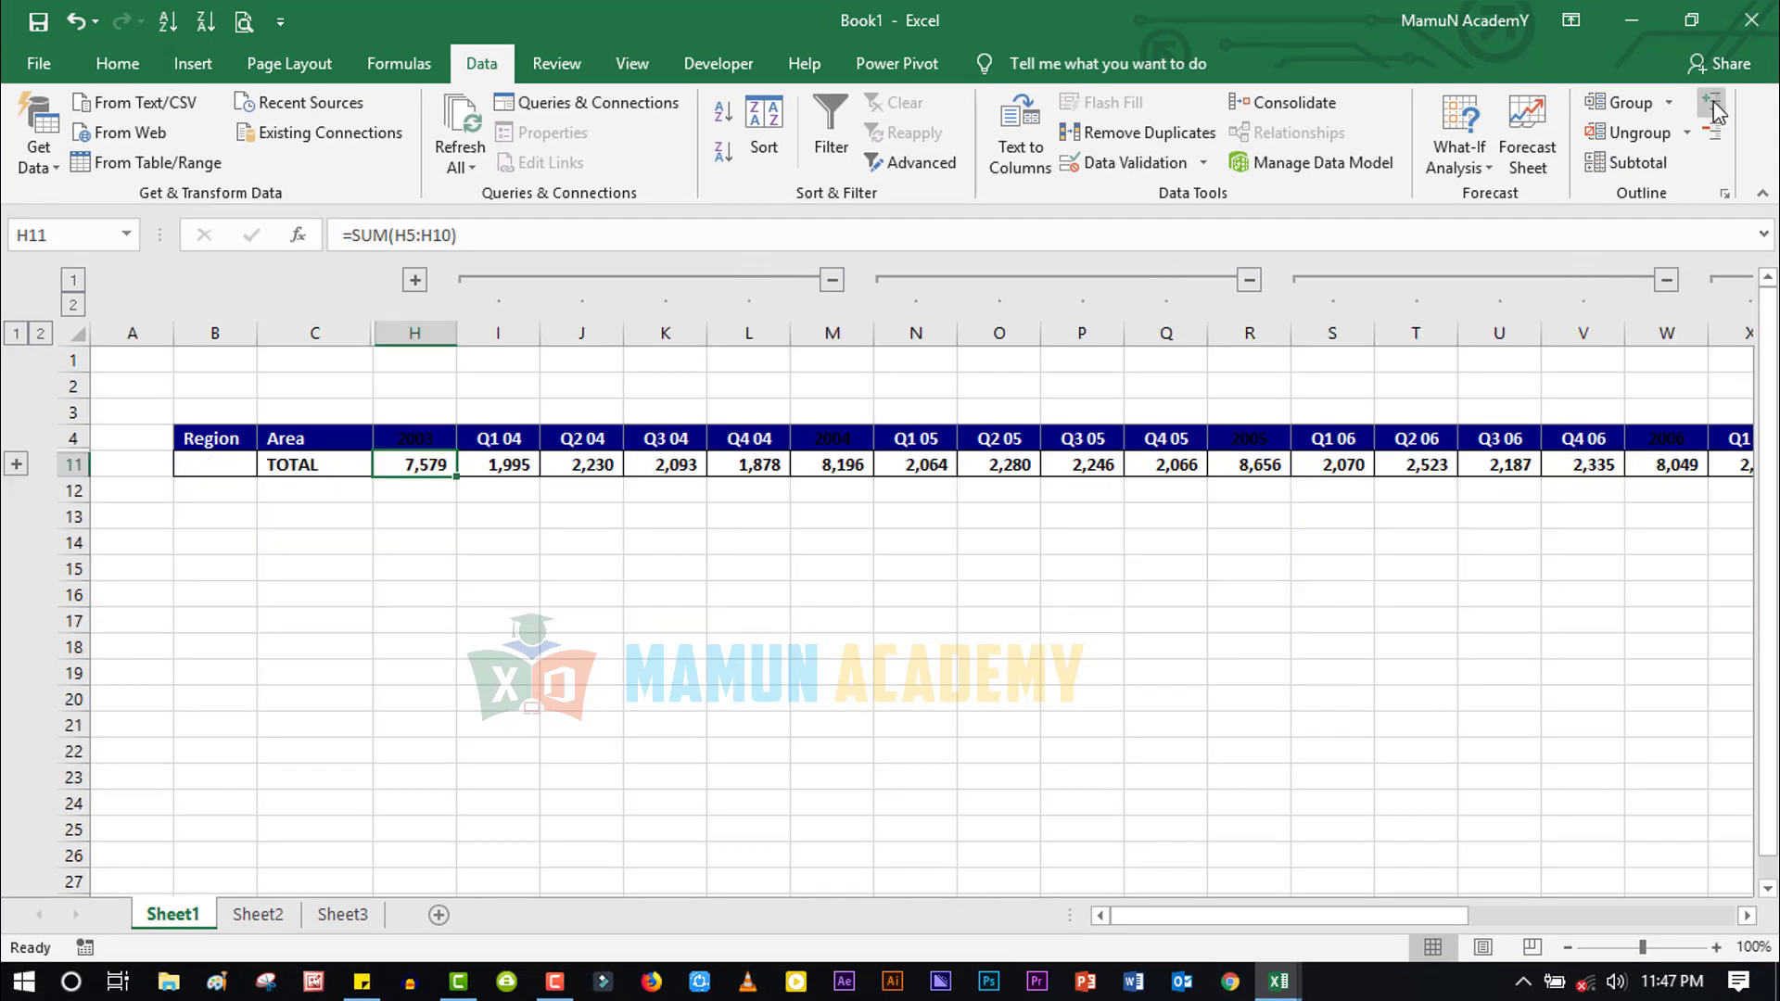
left_click(1711, 101)
left_click(1711, 135)
left_click(1711, 101)
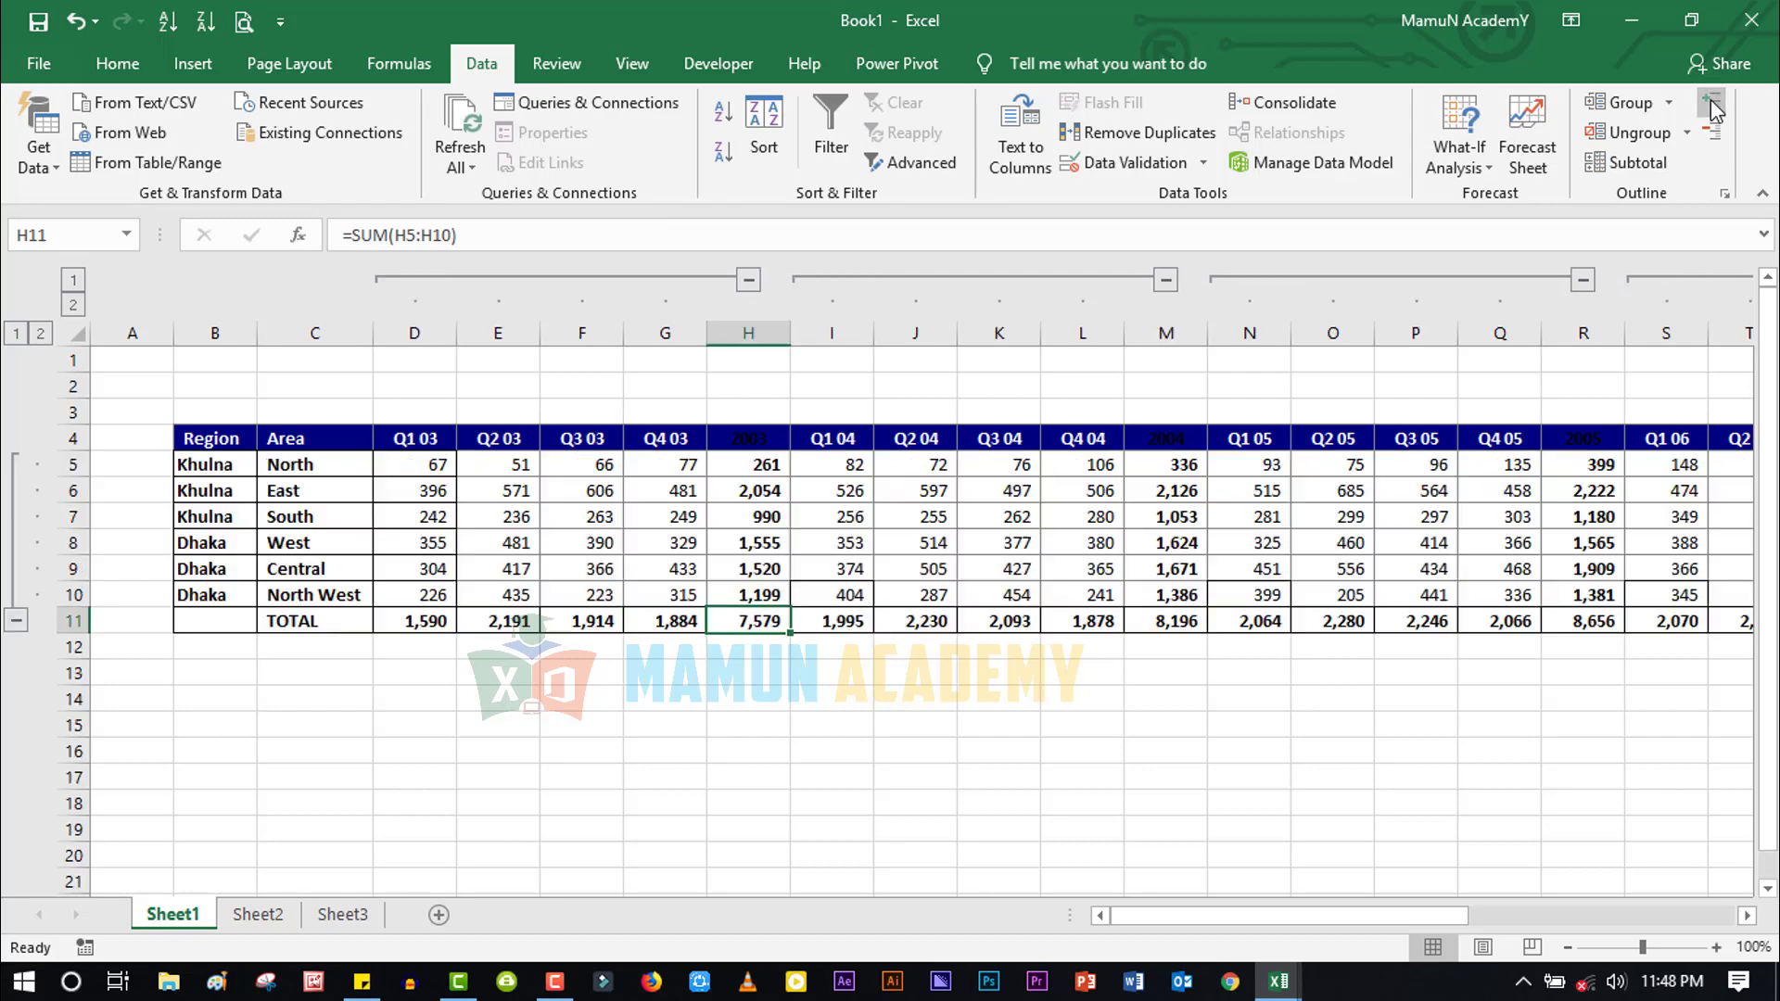
left_click(1227, 517)
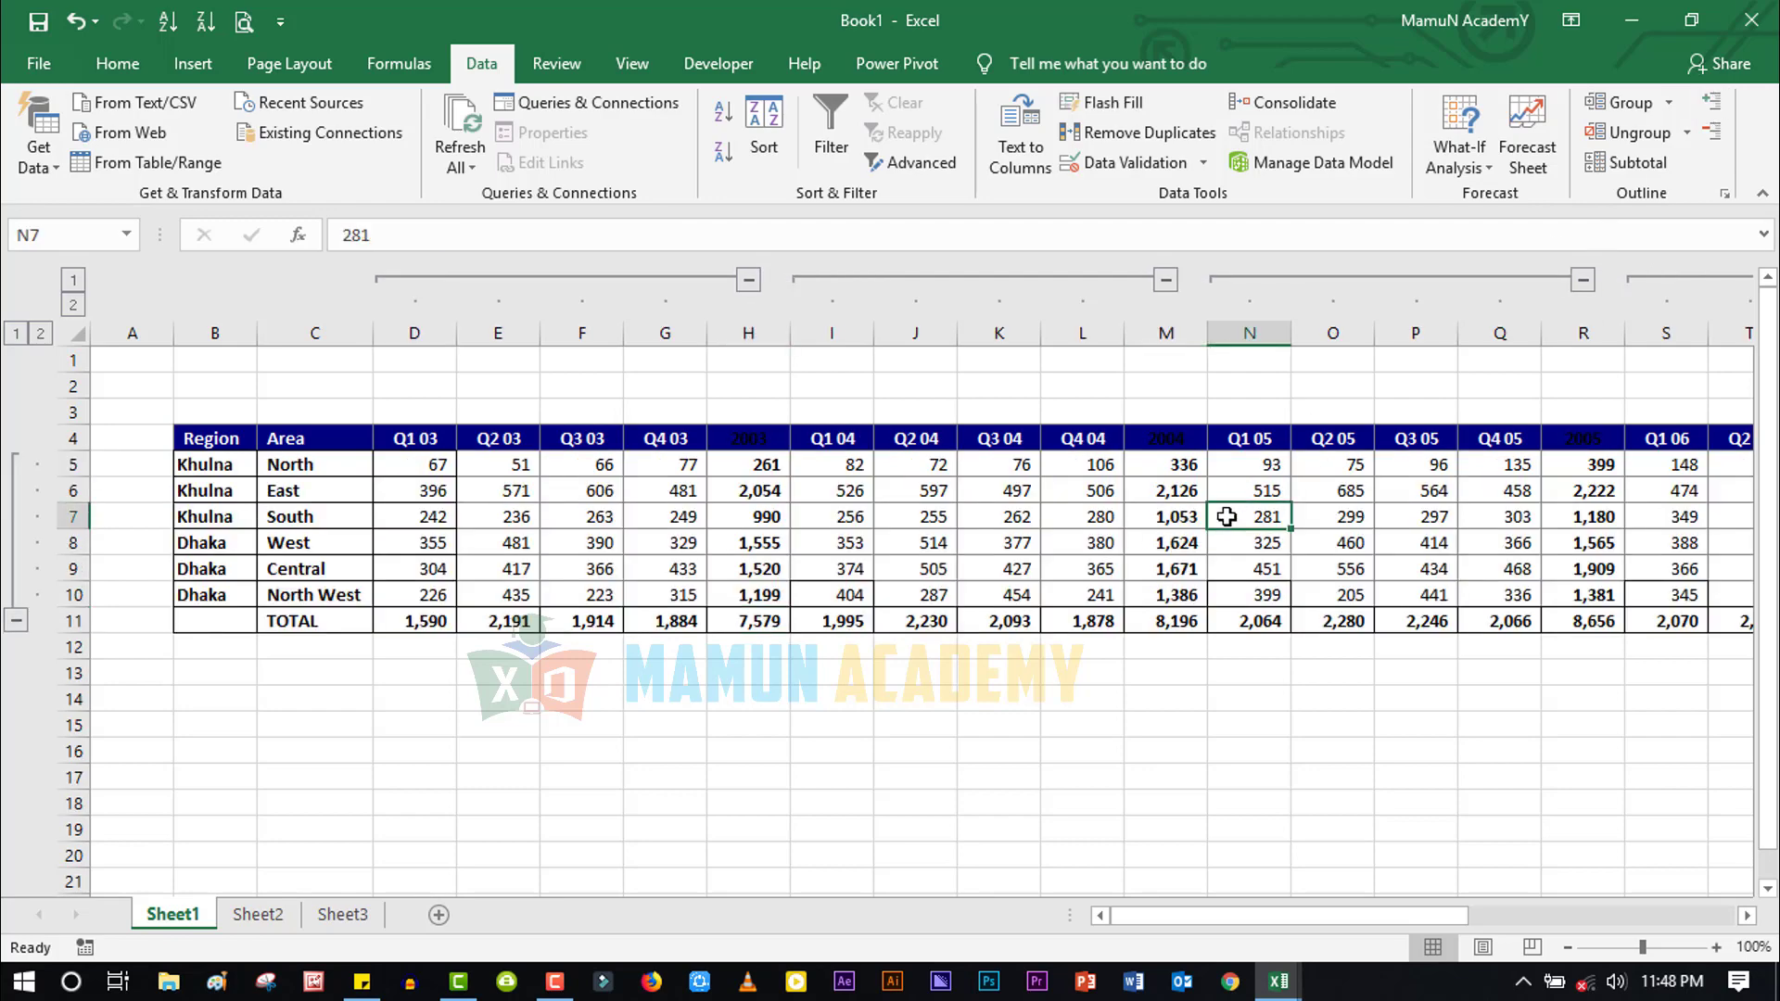
key("ctrl+8")
key("ctrl+8")
key("ctrl+8")
key("ctrl+8")
key("ctrl+8")
key("ctrl+8")
key("ctrl+8")
key("ctrl+8")
key("ctrl+8")
key("ctrl+8")
key("ctrl+8")
key("ctrl+8")
key("ctrl+8")
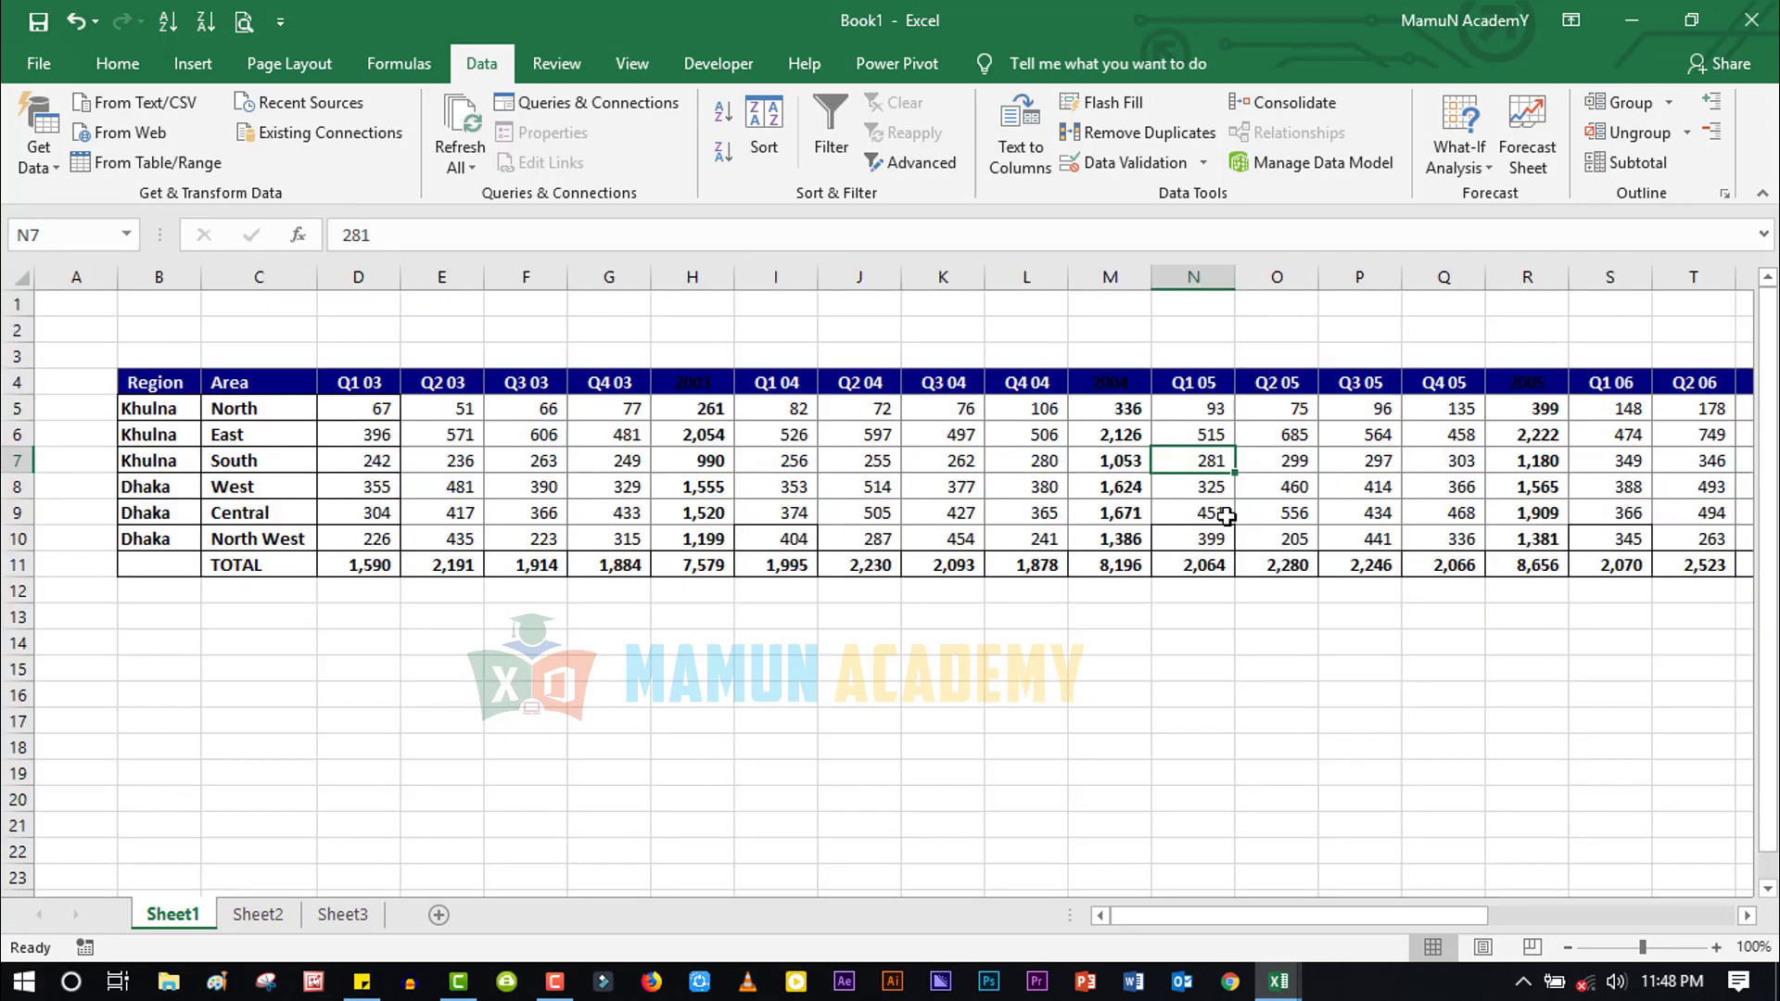
key("ctrl+8")
key("ctrl+8")
key("ctrl+8")
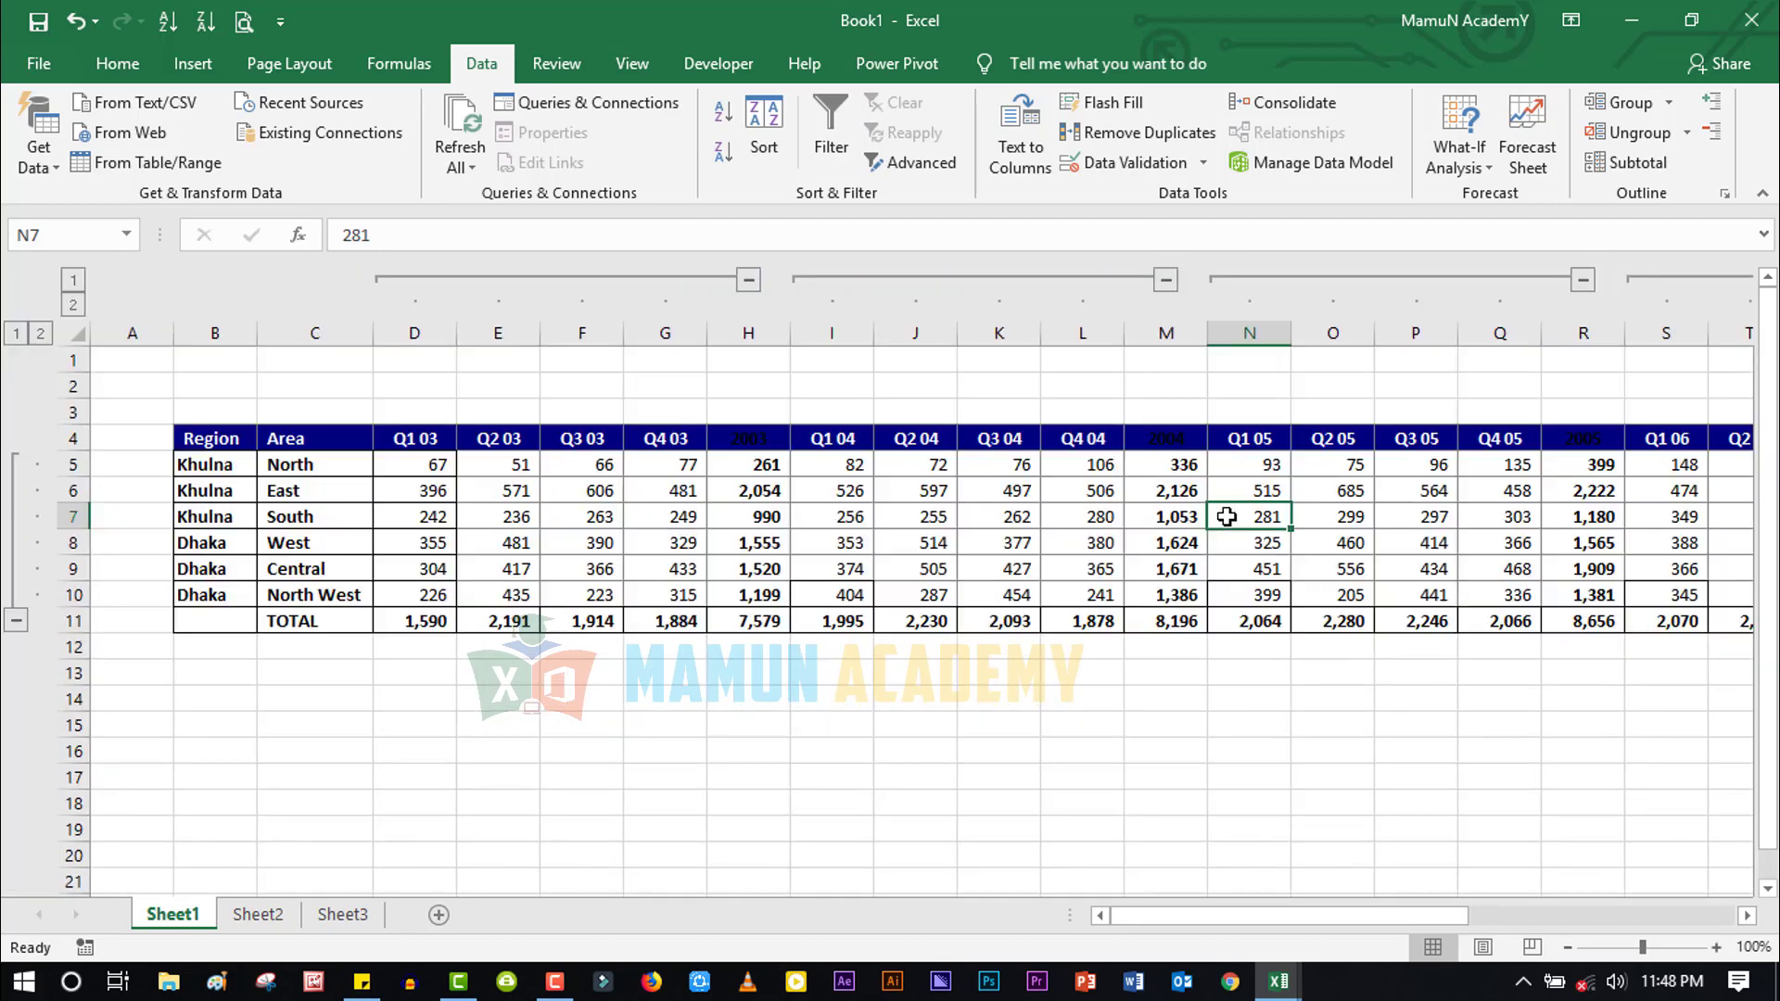
left_click(907, 568)
left_click(914, 700)
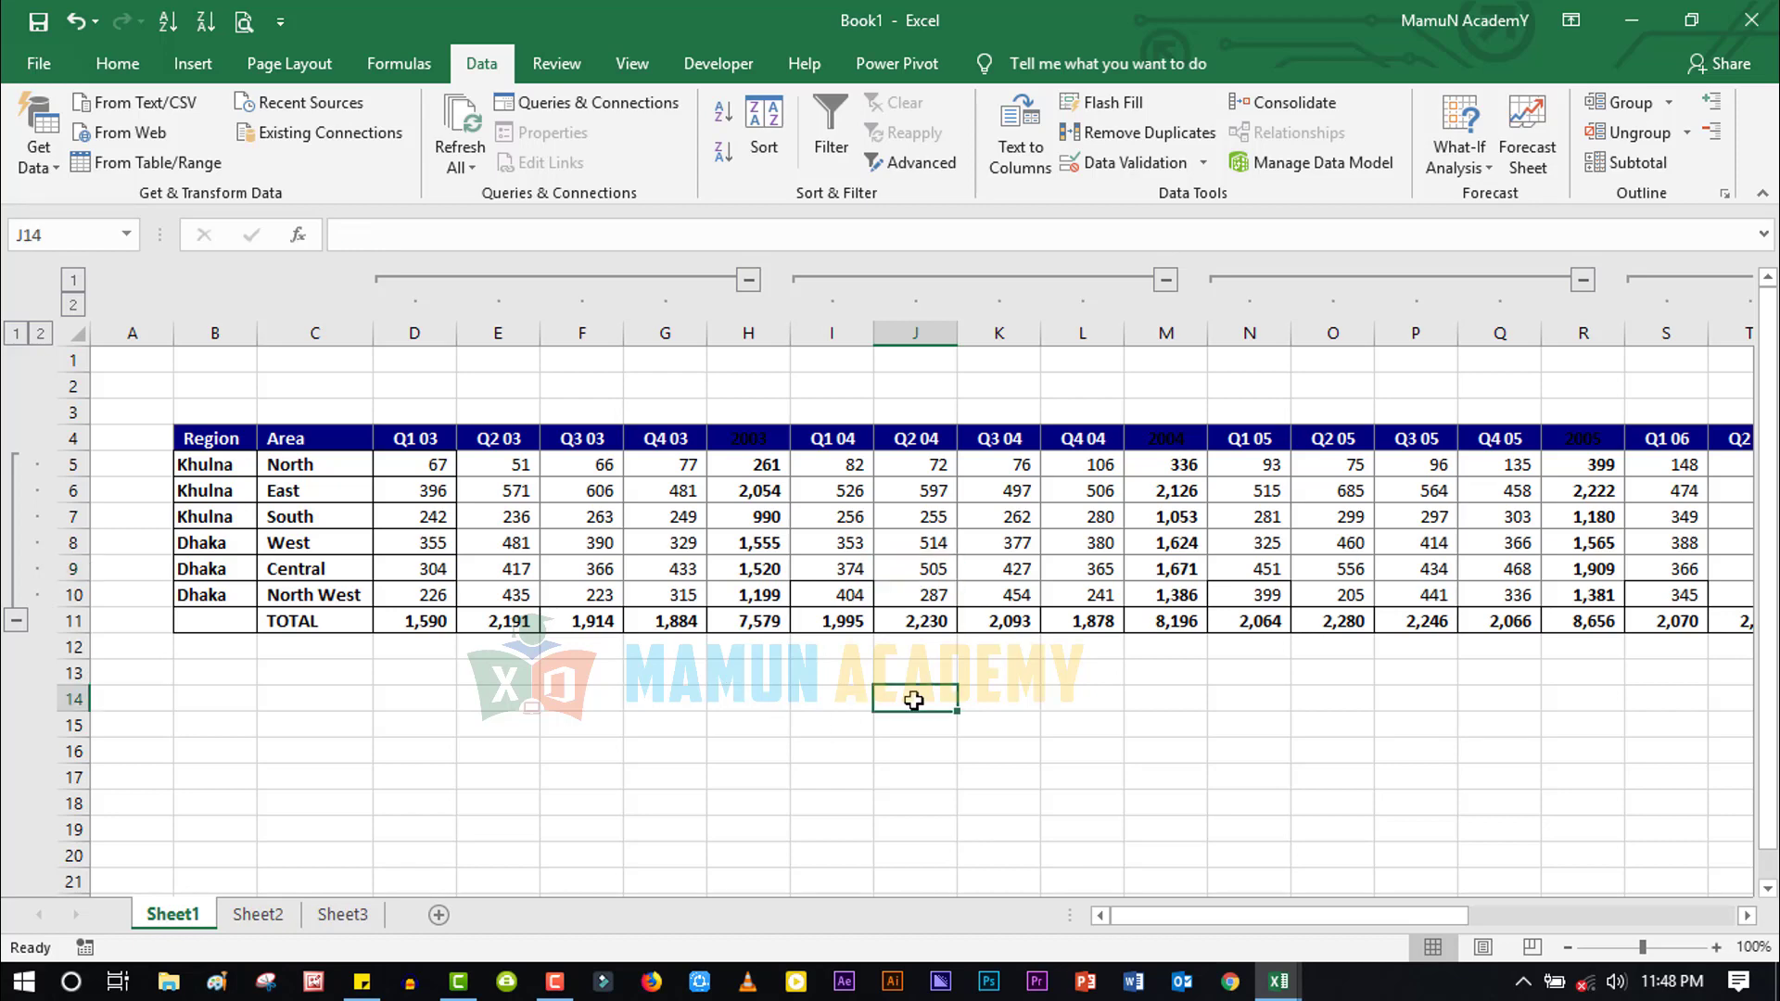
key("ctrl+8")
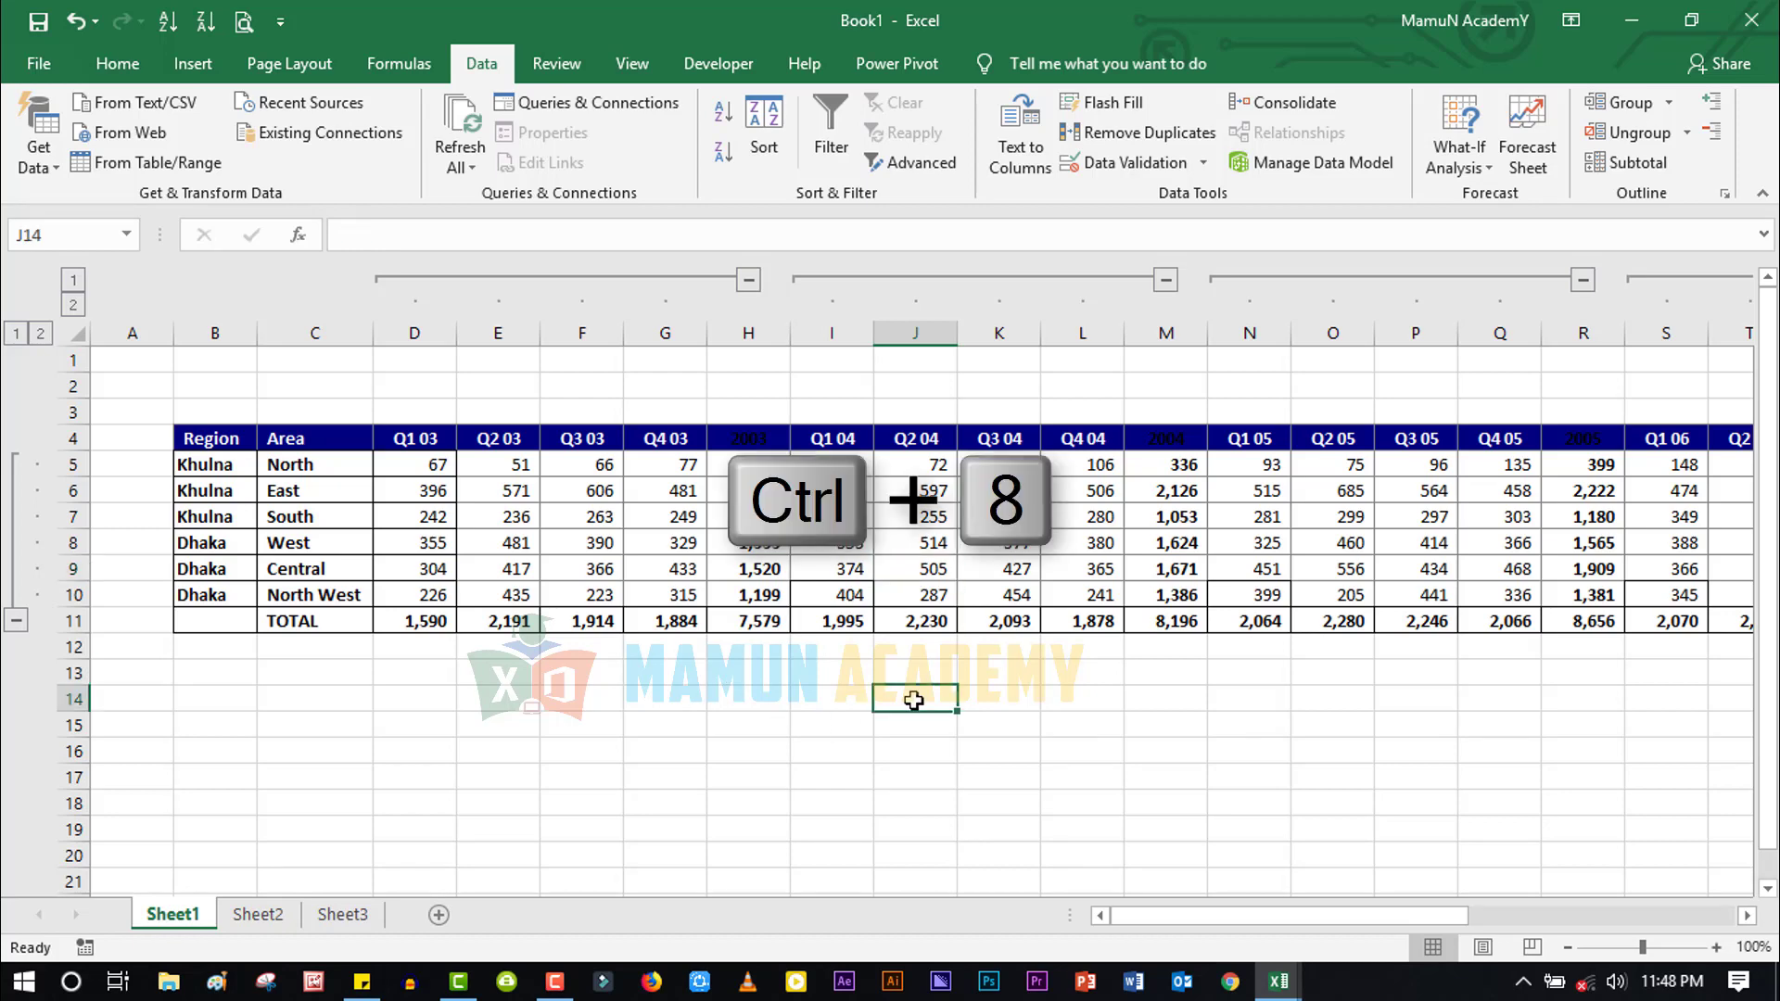
key("ctrl+8")
key("ctrl+8")
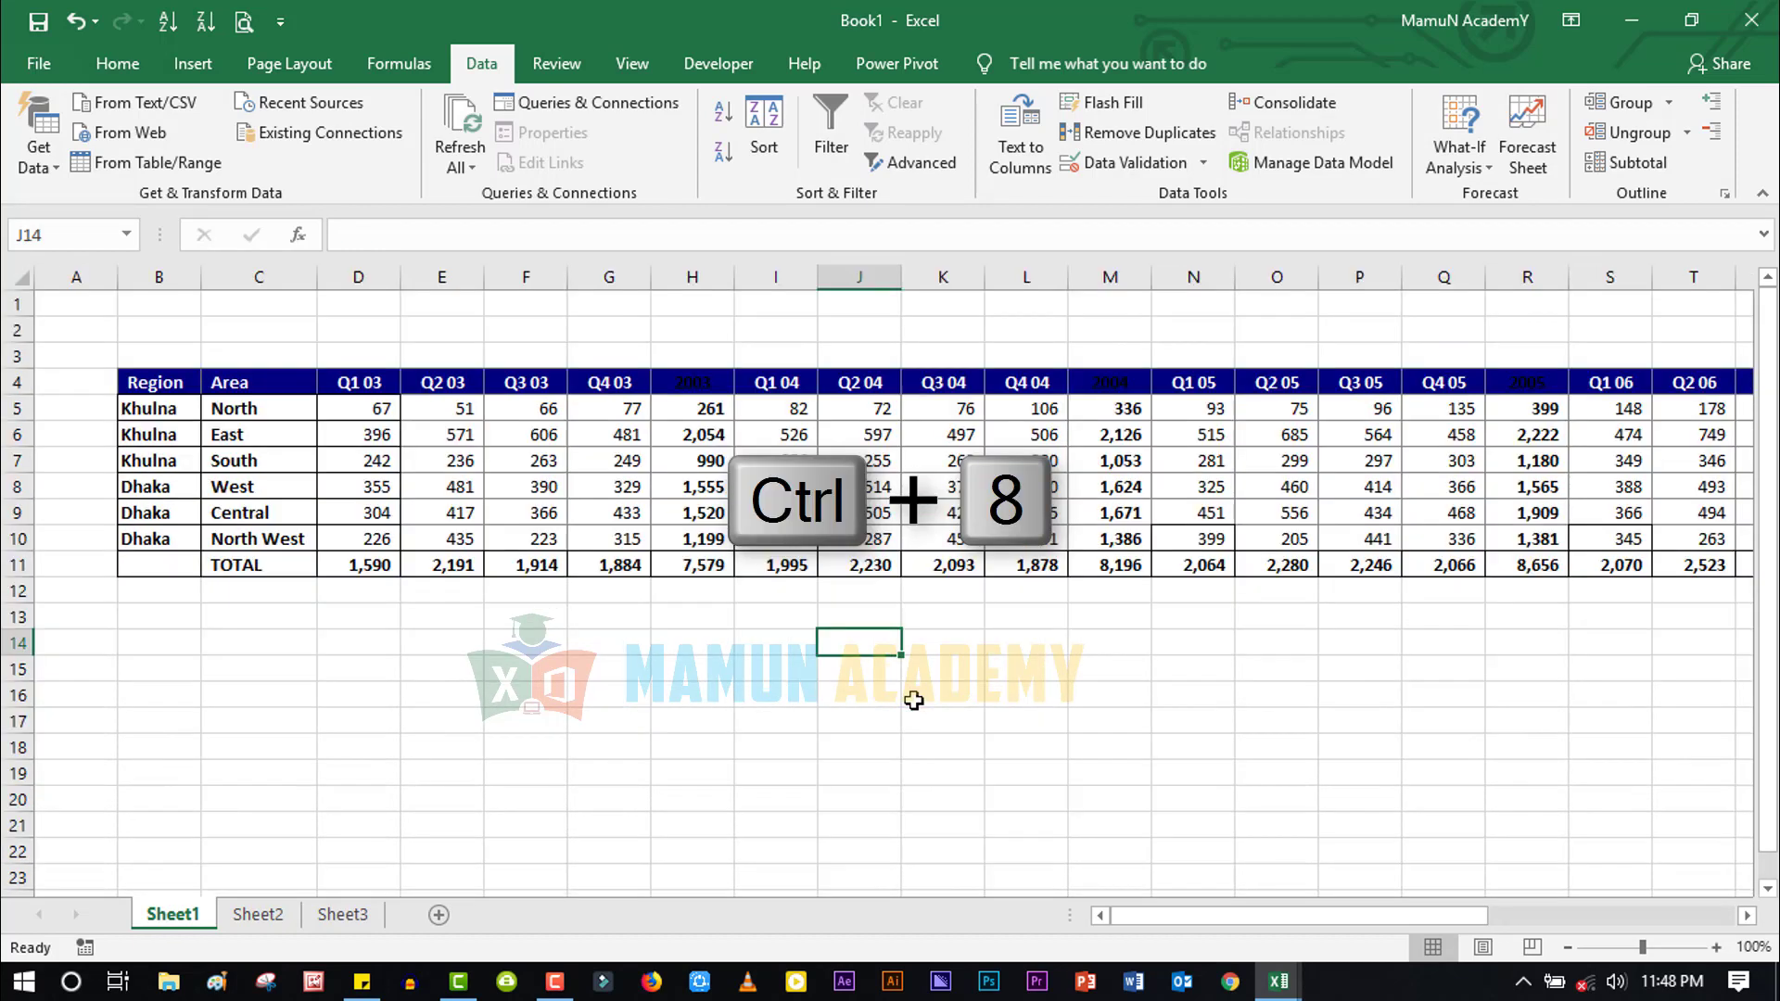
key("ctrl+8")
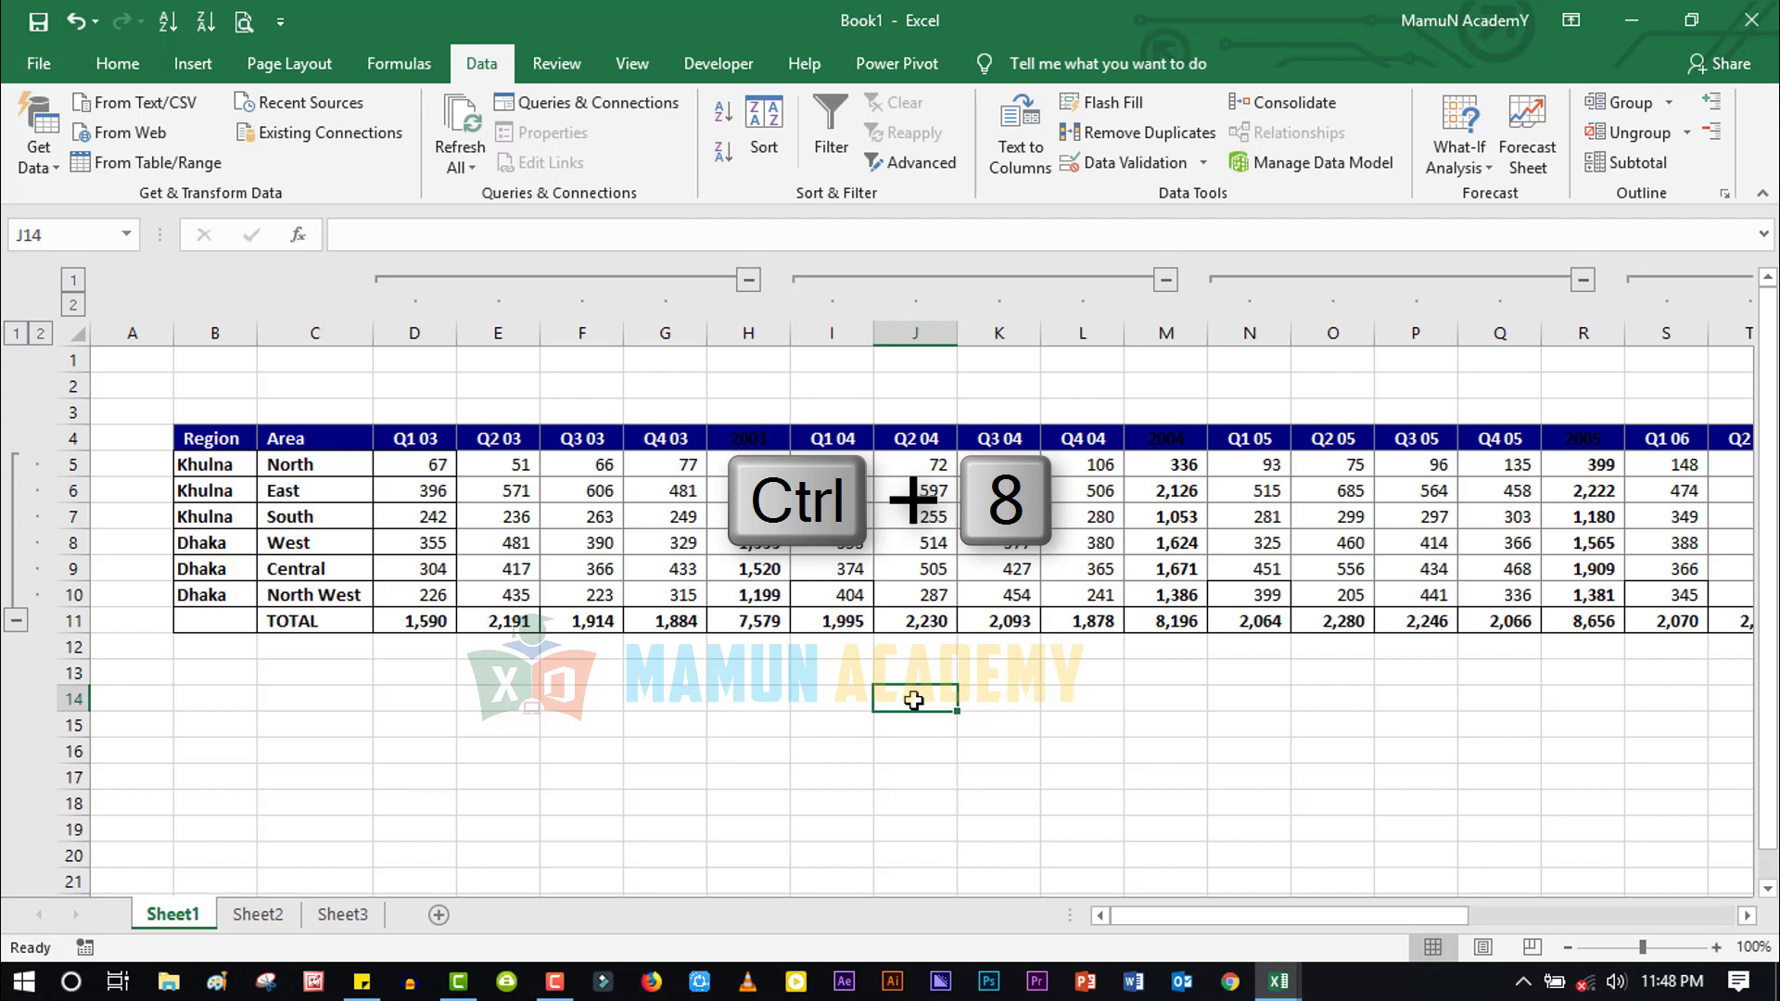
key("ctrl+8")
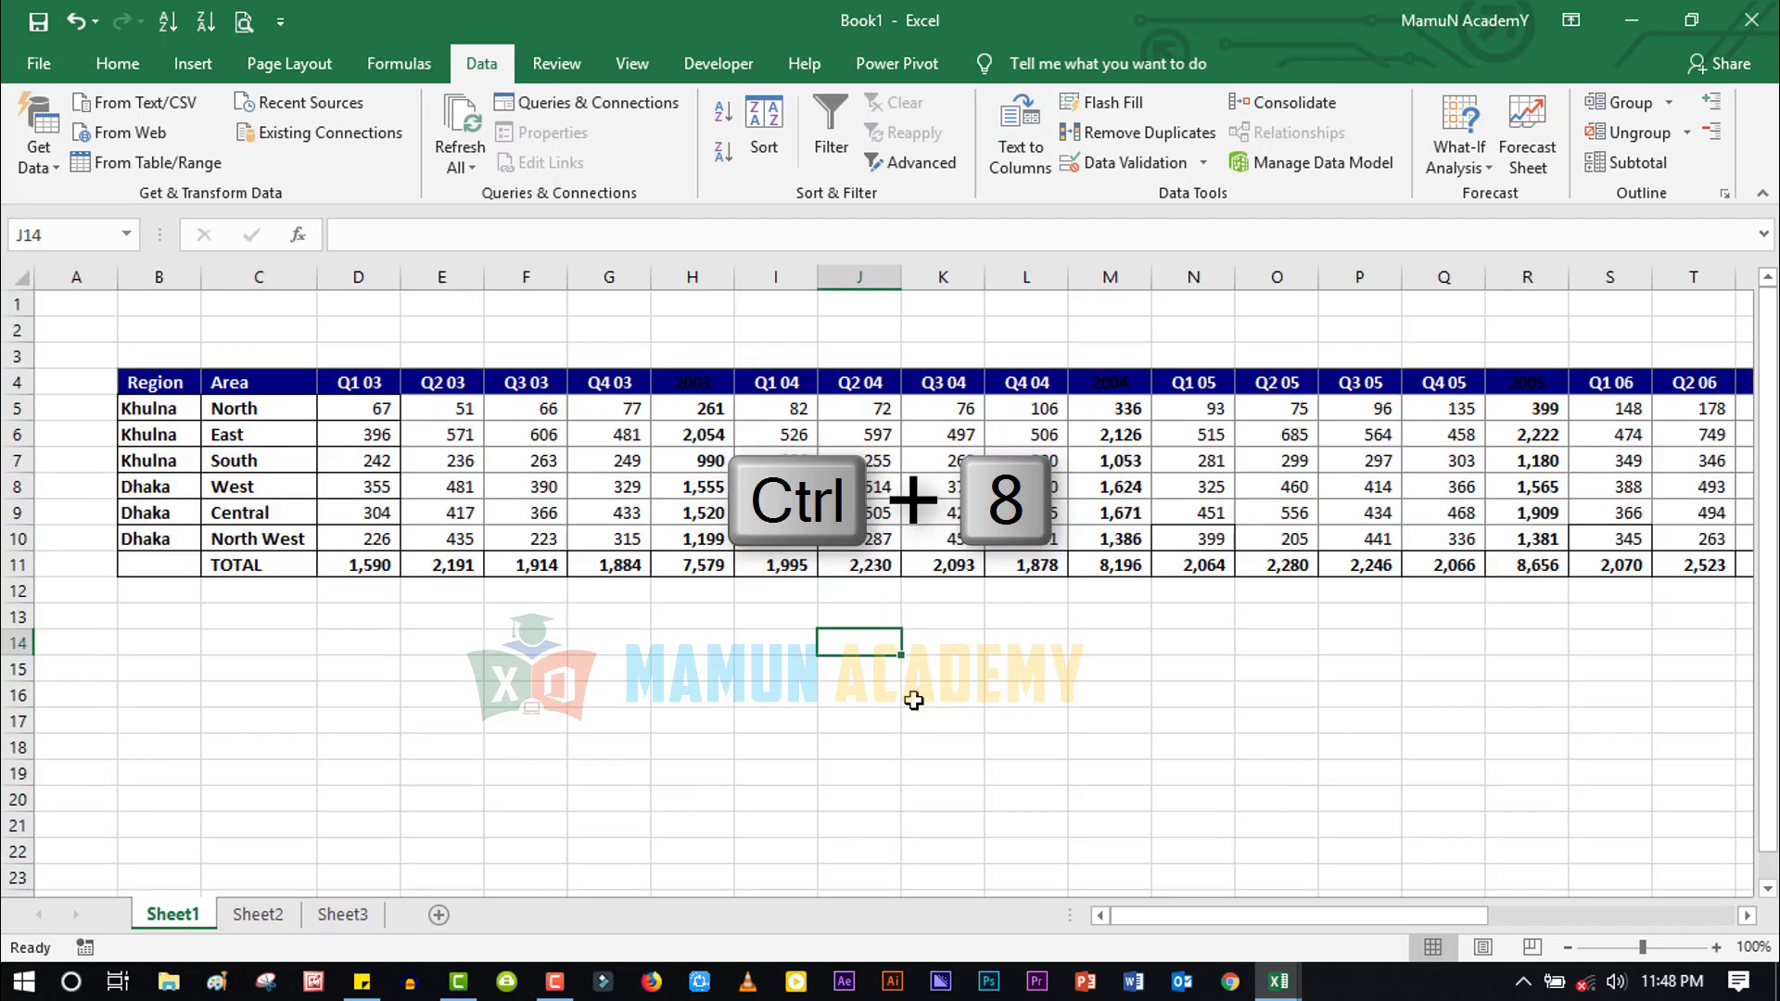
key("ctrl+8")
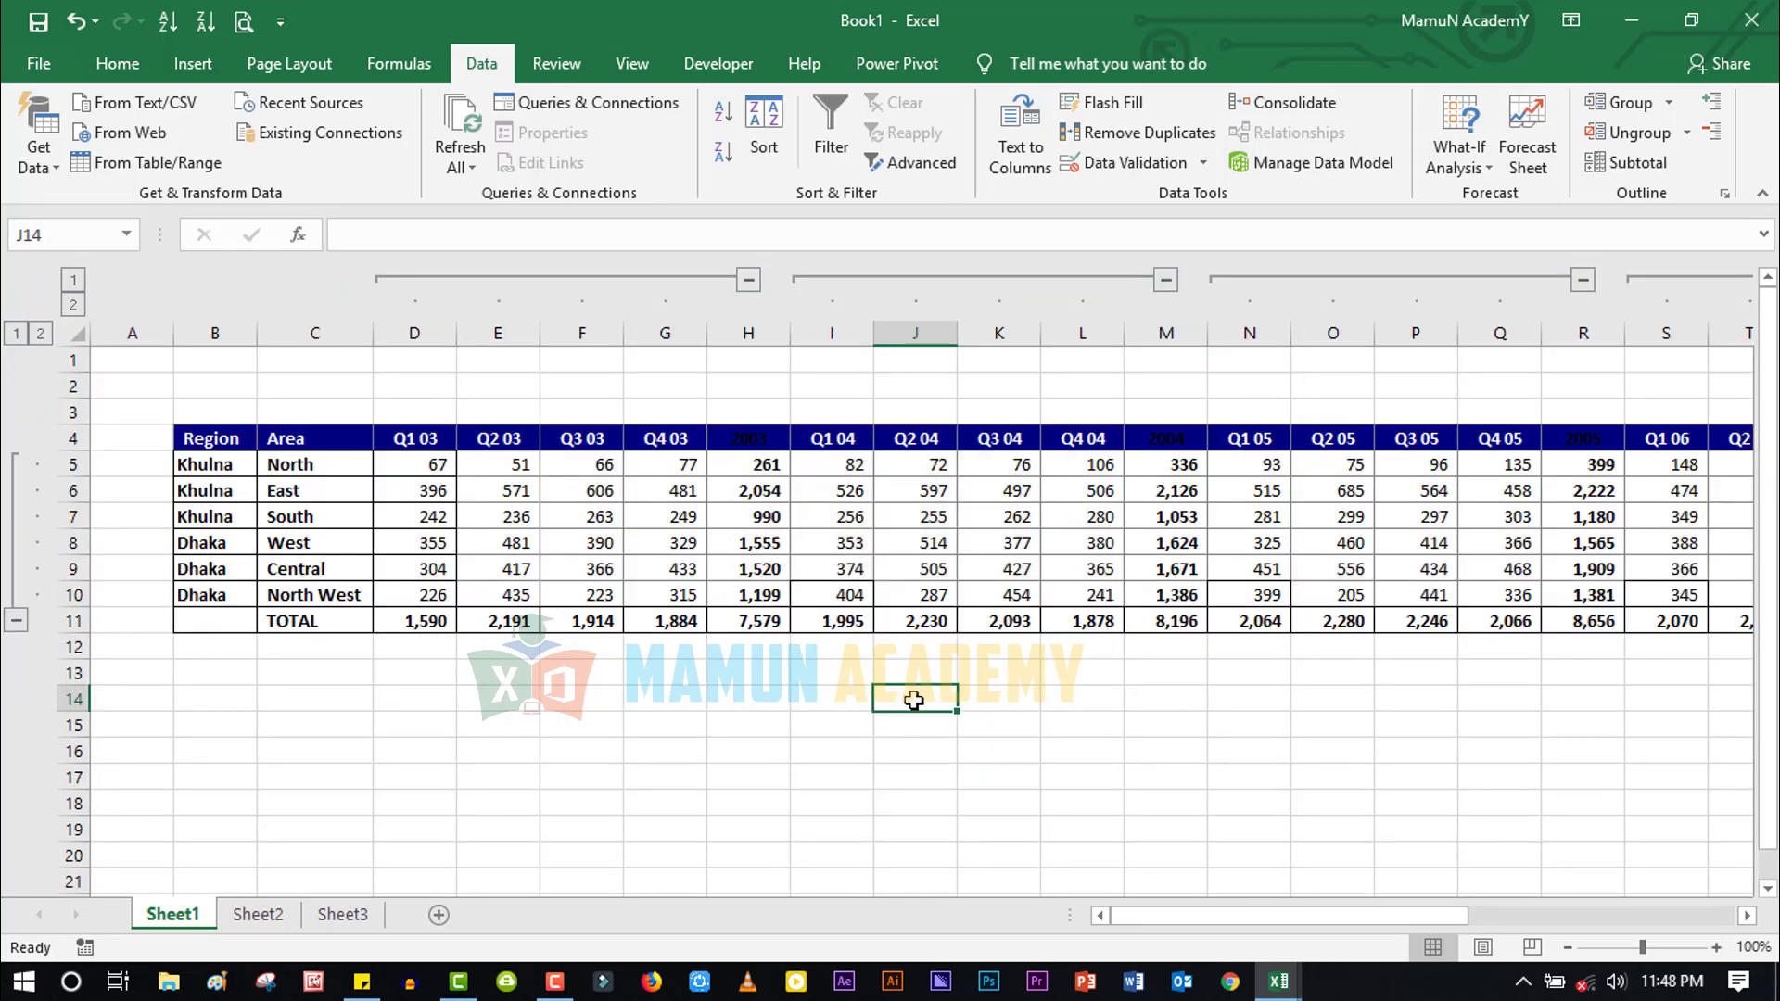
key("ctrl+8")
key("ctrl+8")
left_click(694, 520)
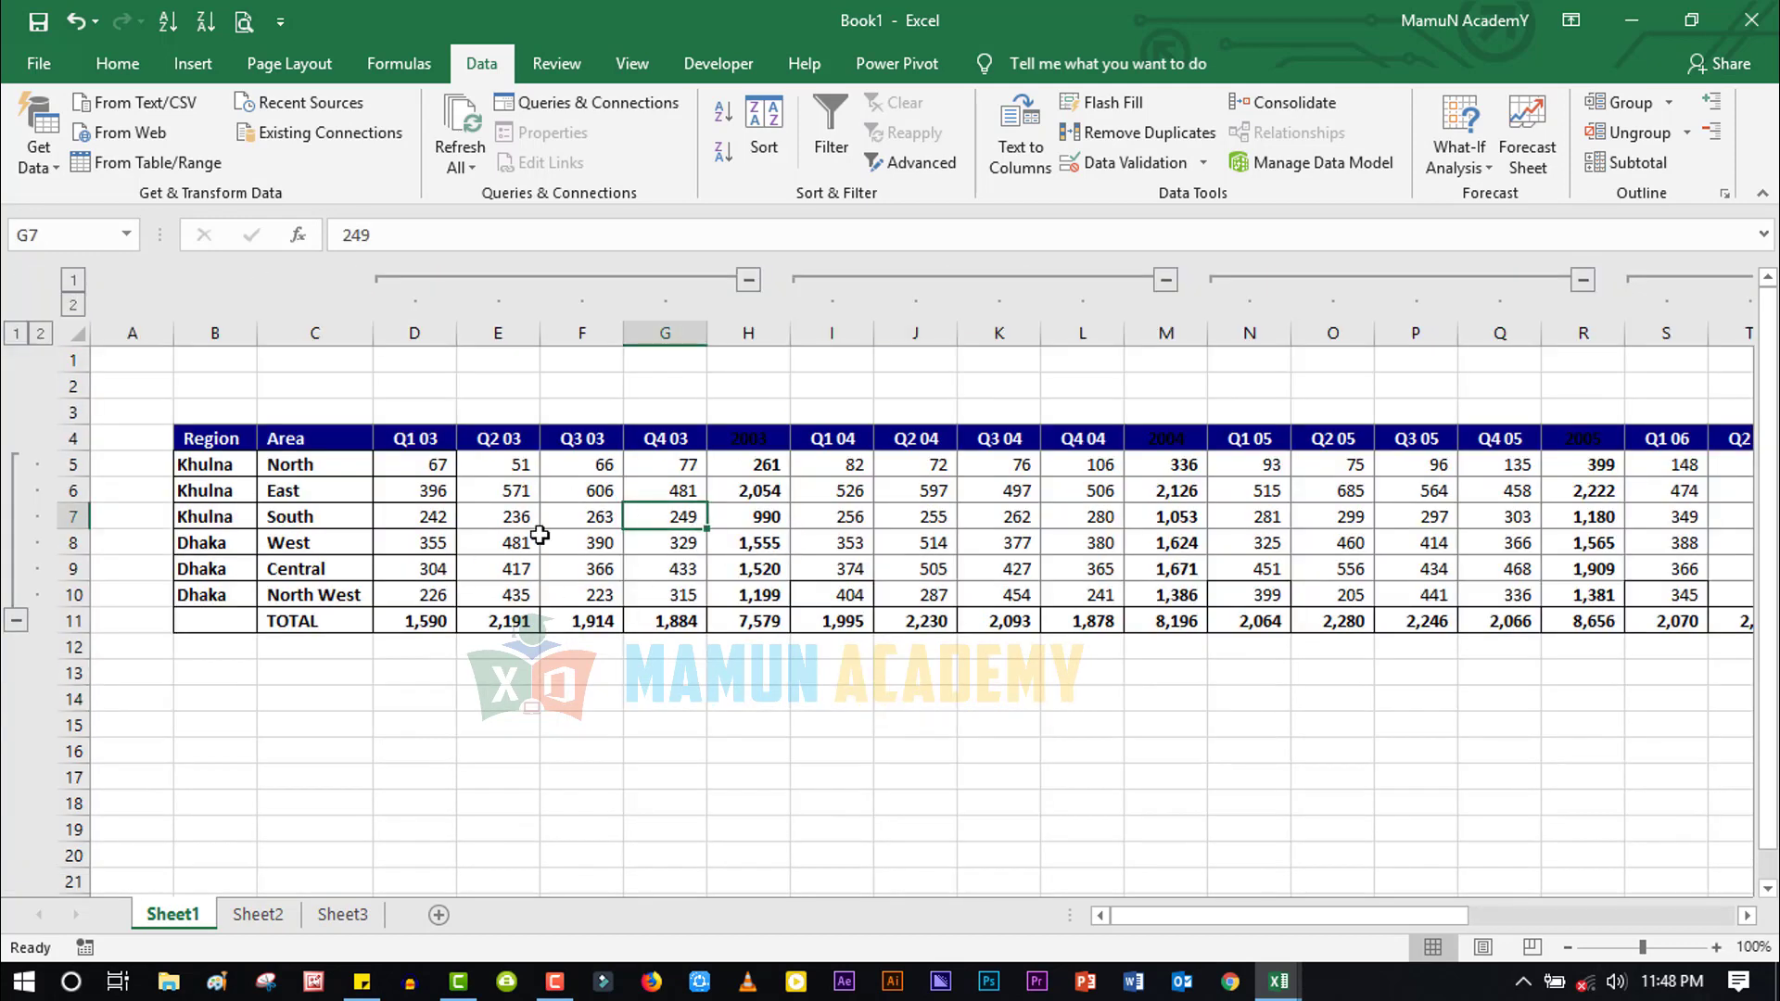
left_click(1157, 540)
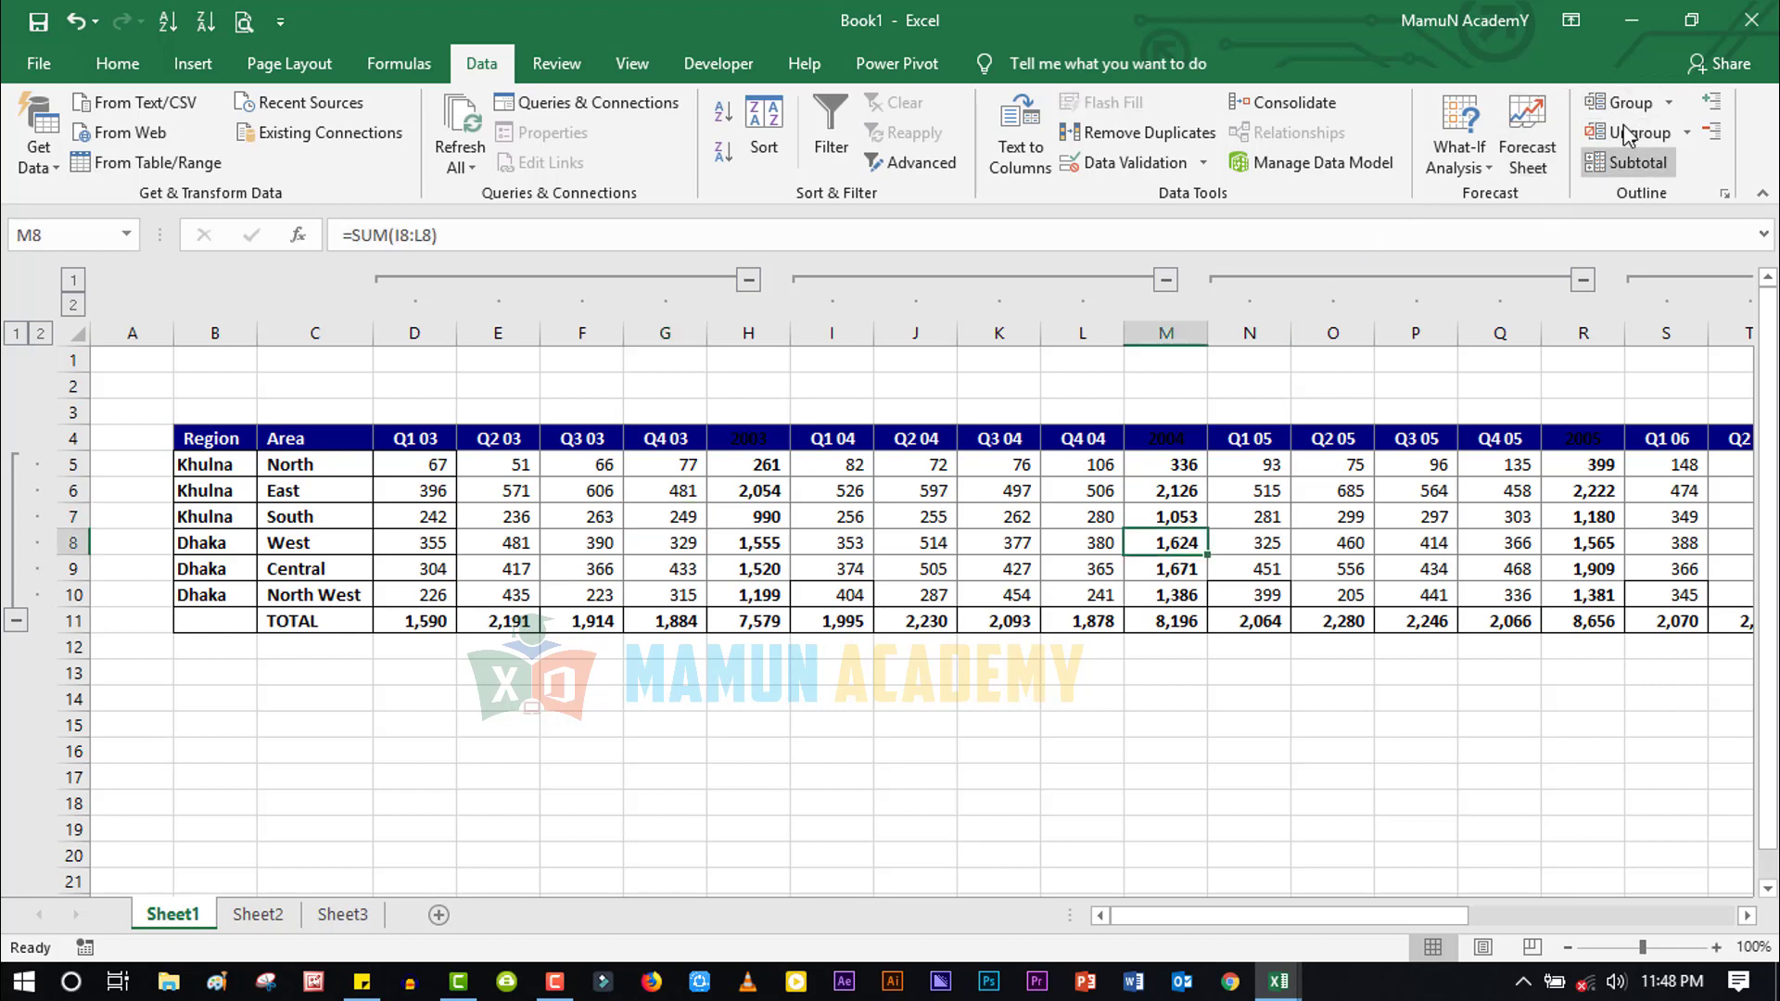
Clear the Book1 sales table's outline and rebuild it with Auto Outline
left_click(1669, 104)
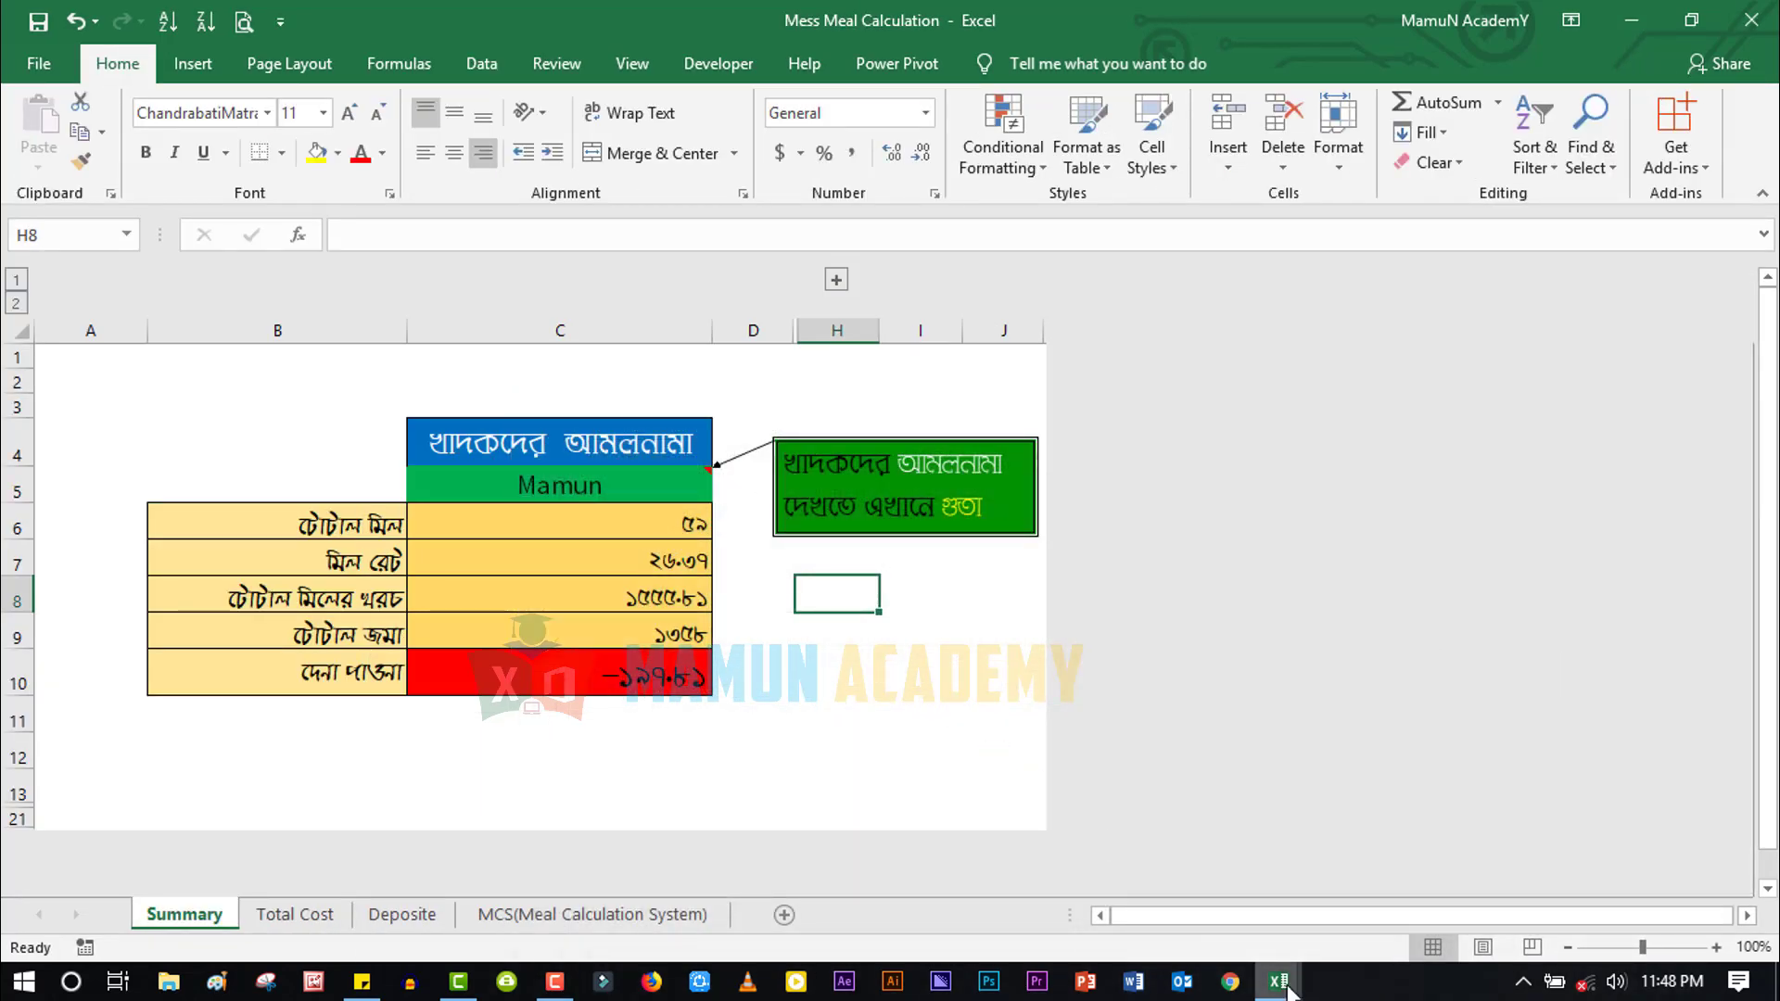
mouse_move(1278, 982)
left_click(1140, 873)
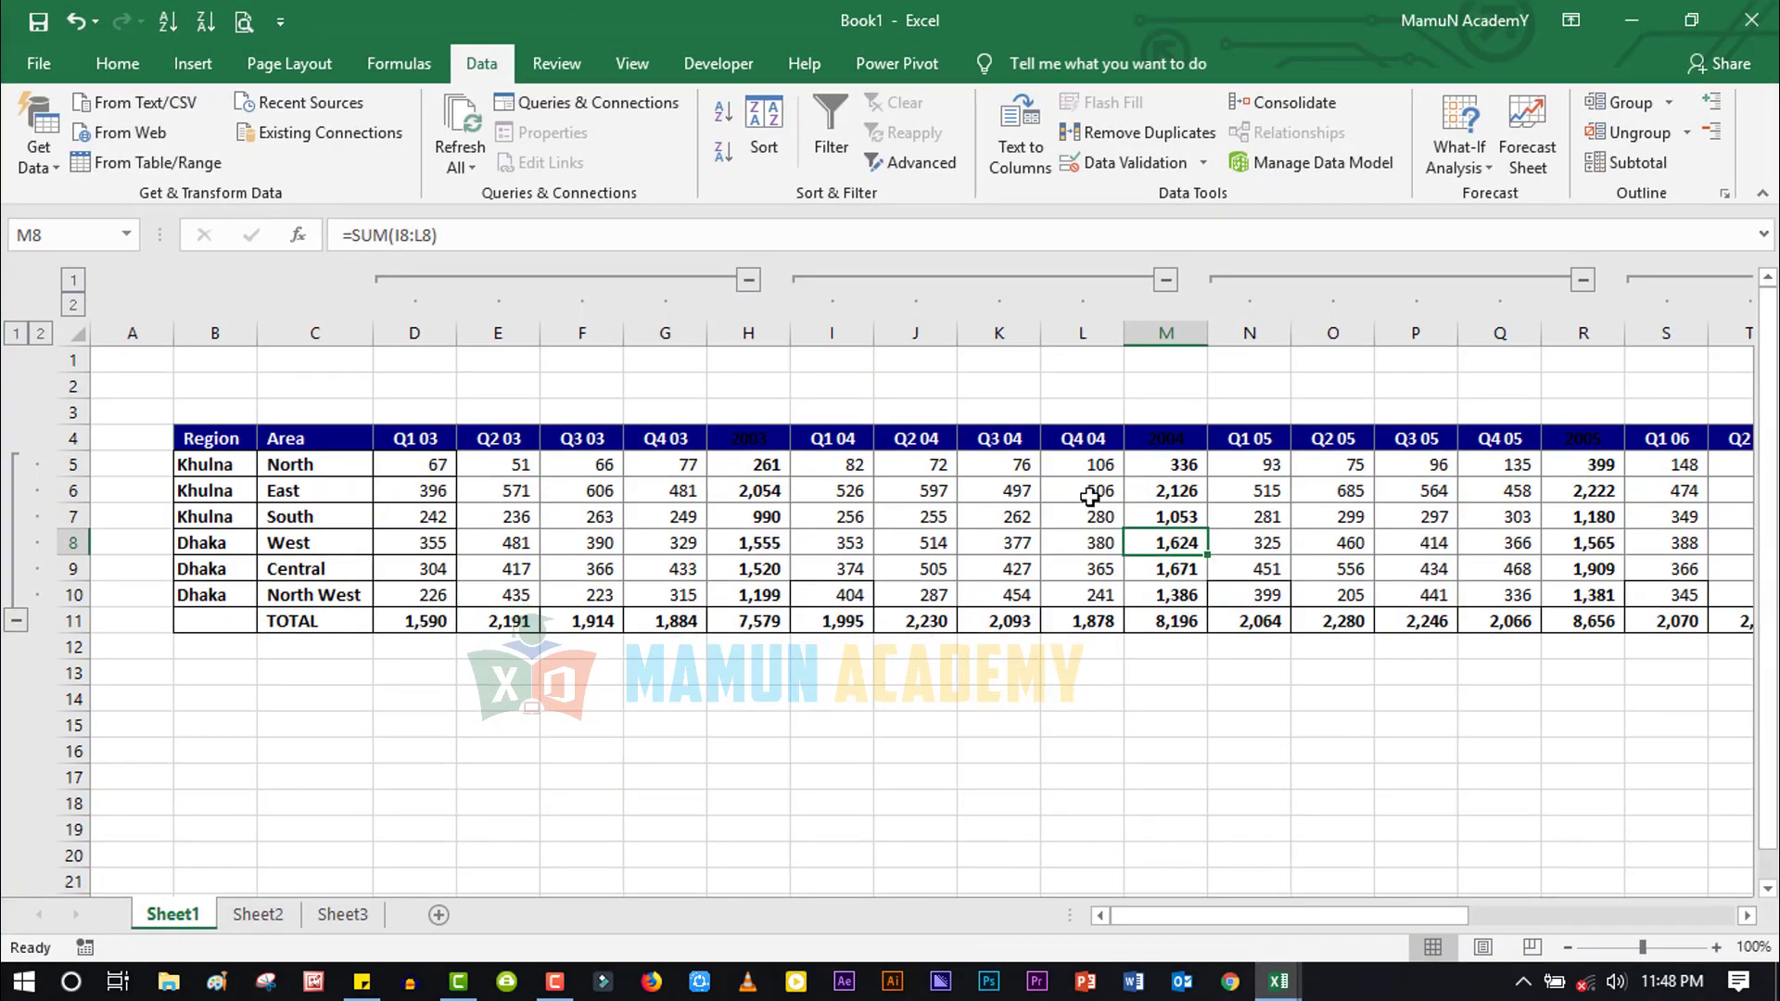
left_click(1101, 506)
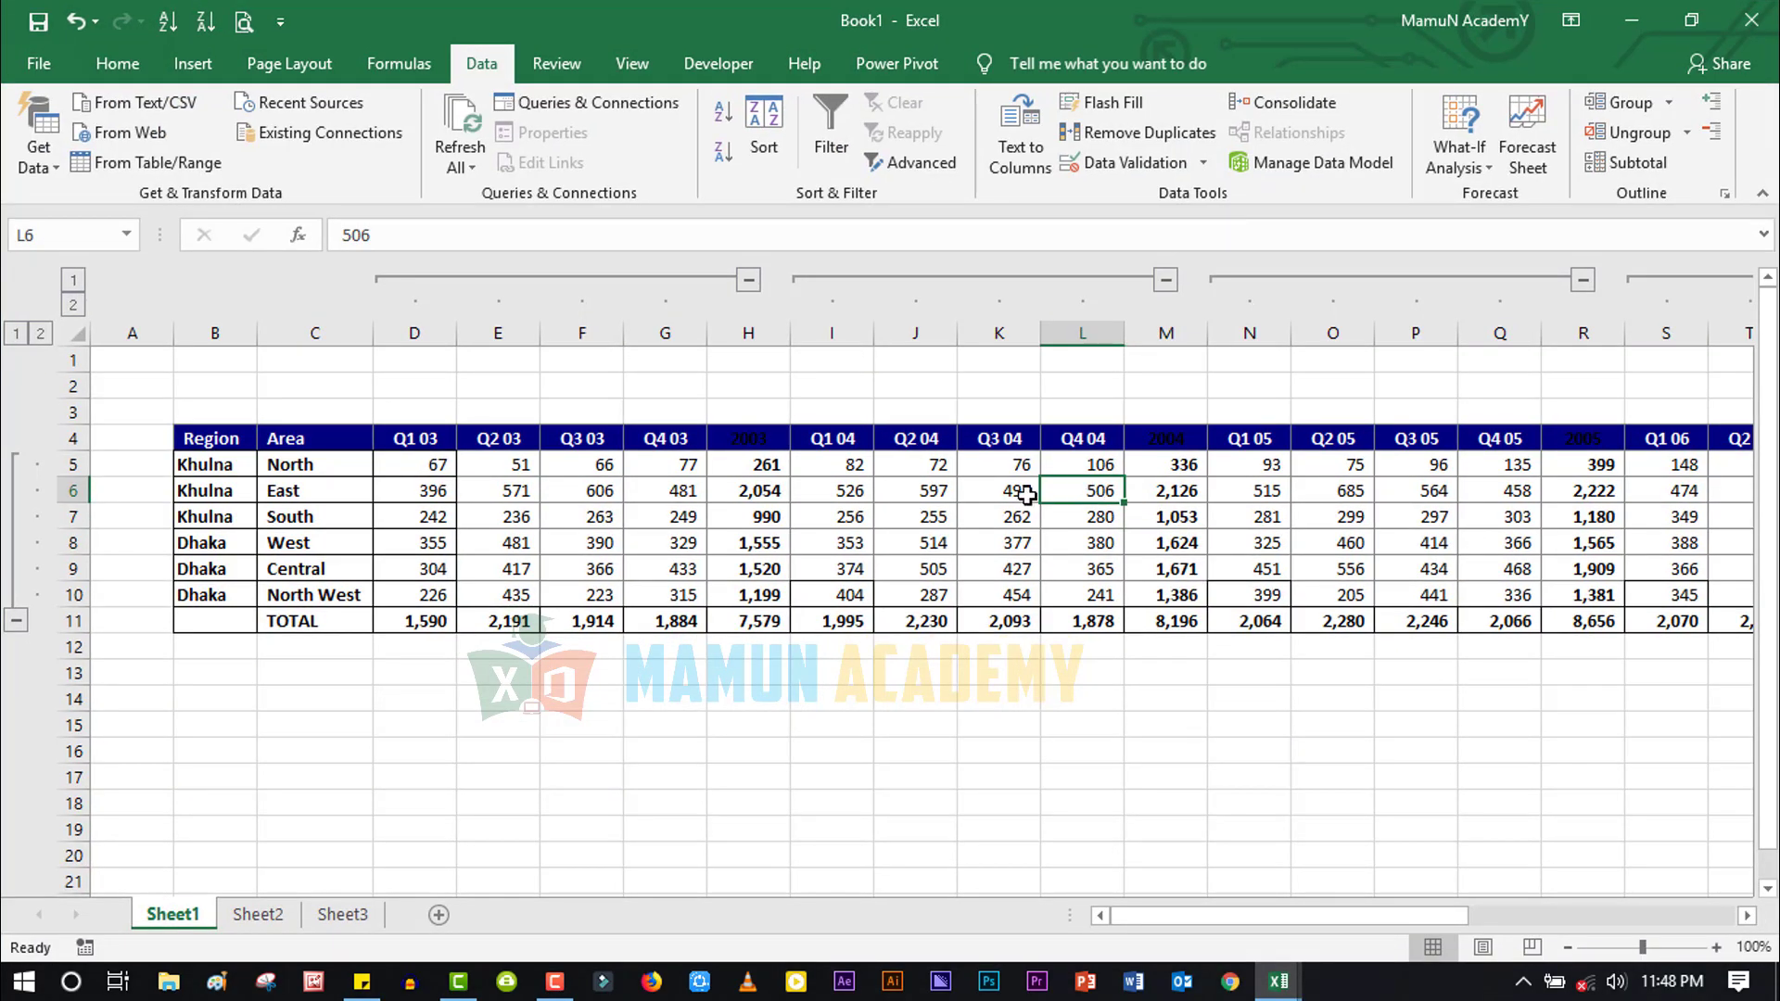
left_click(1693, 147)
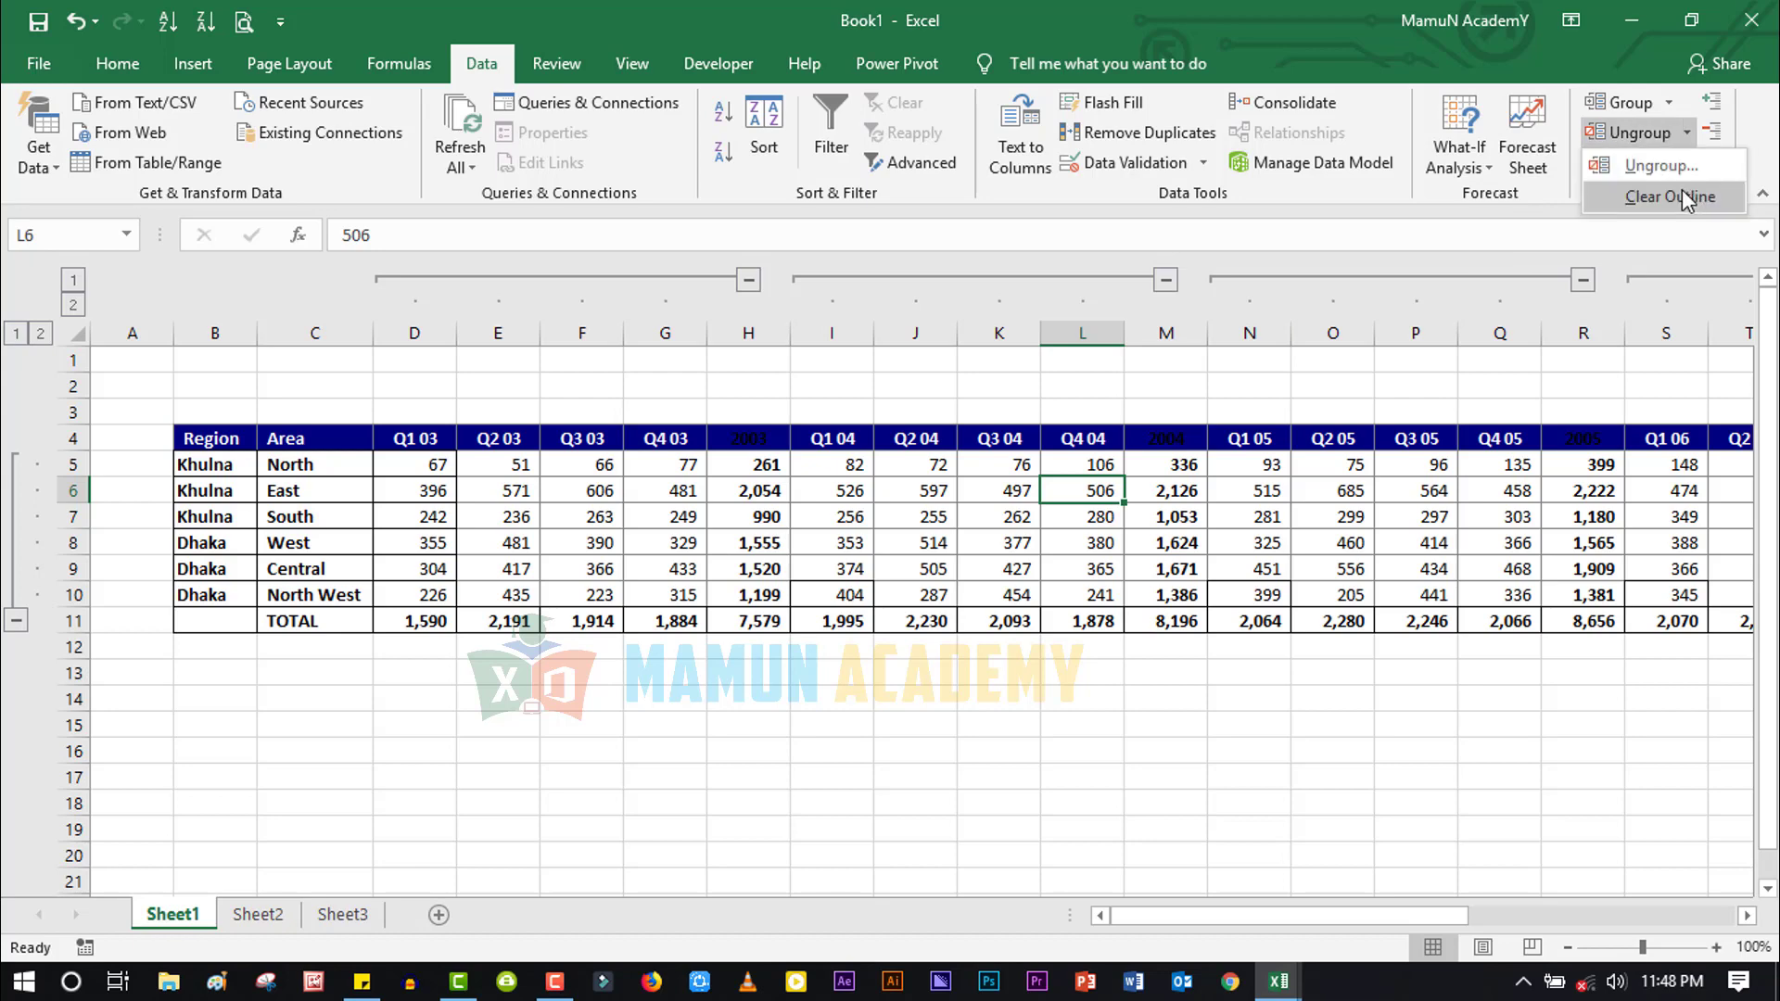
left_click(1682, 189)
left_click(1292, 513)
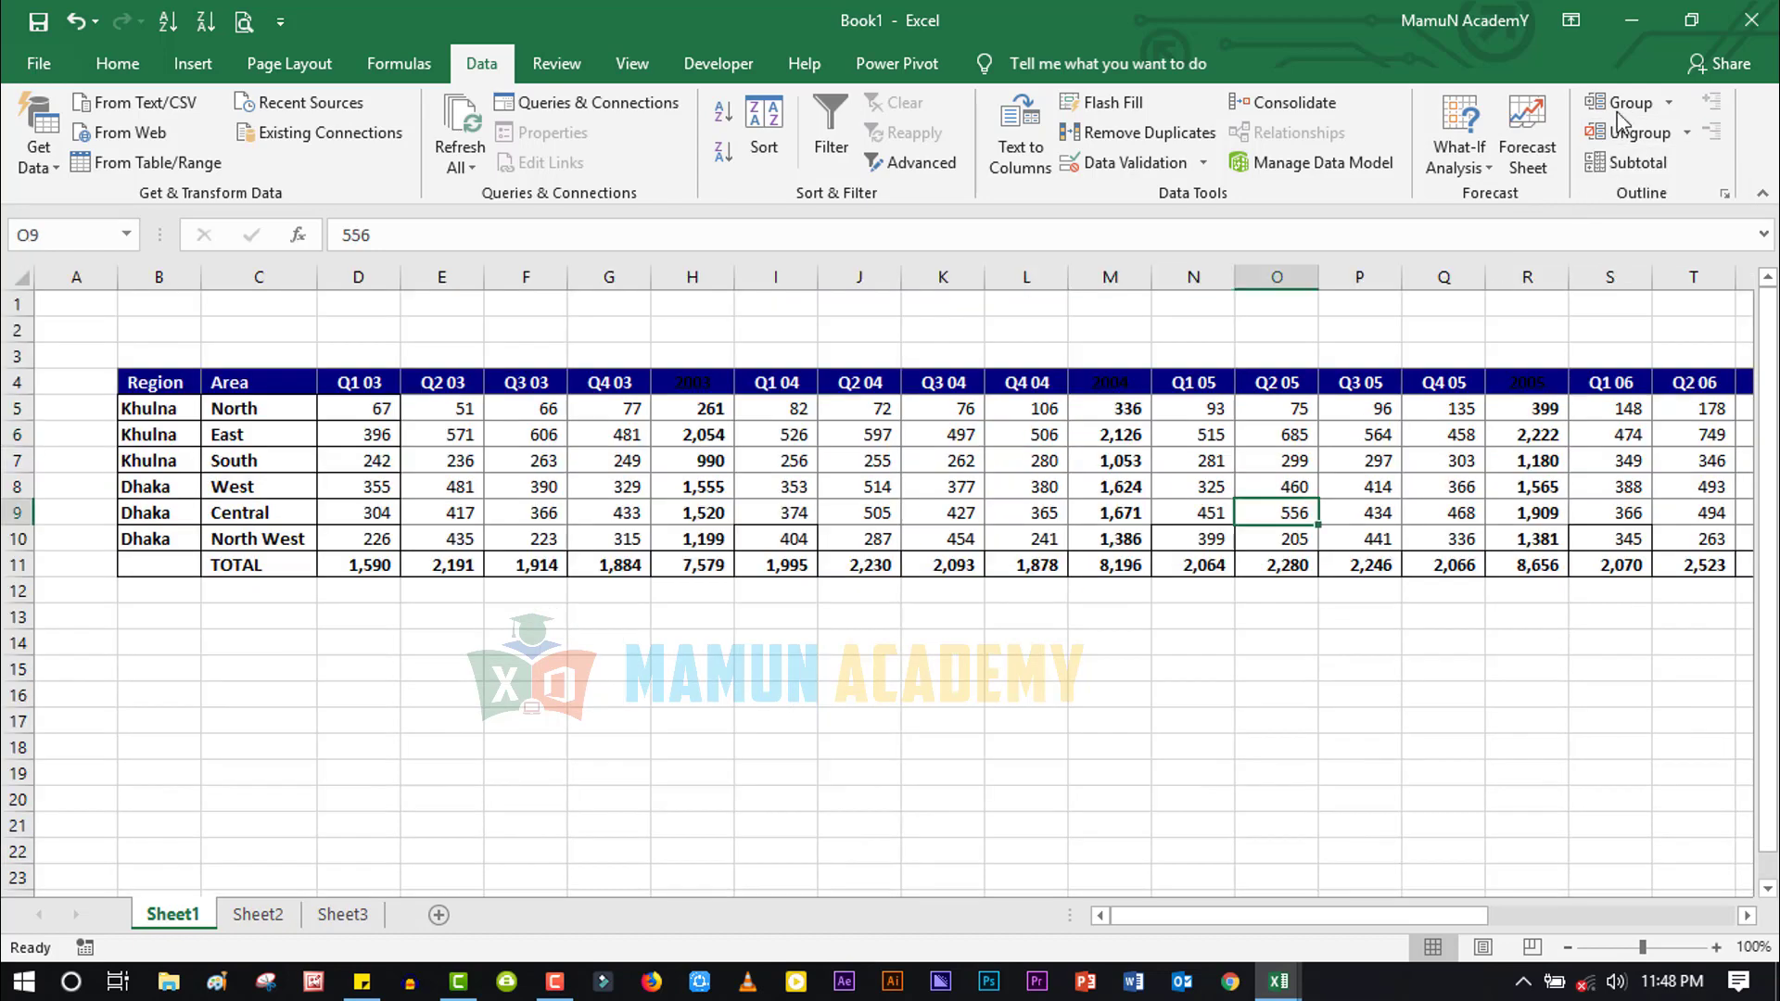
left_click(1667, 103)
left_click(1666, 169)
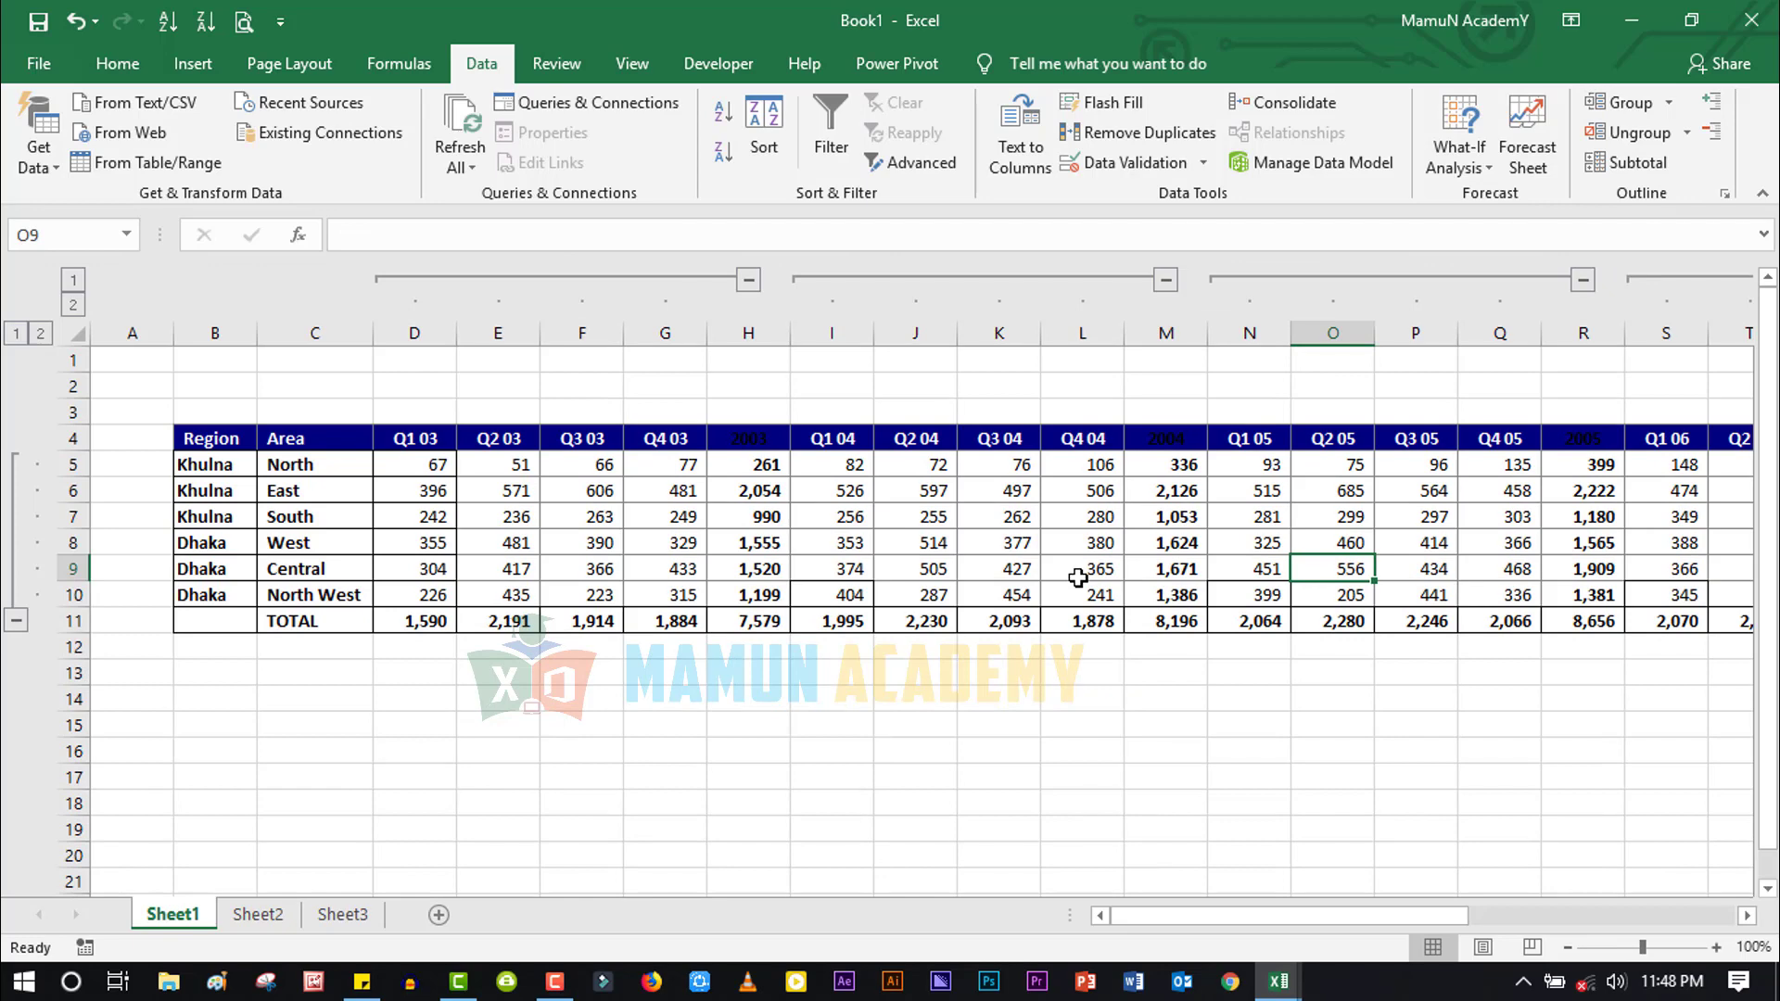
Toggle outline symbols with Ctrl+8, then collapse columns to the 2003–2008 yearly totals with all area rows shown
key("ctrl+8")
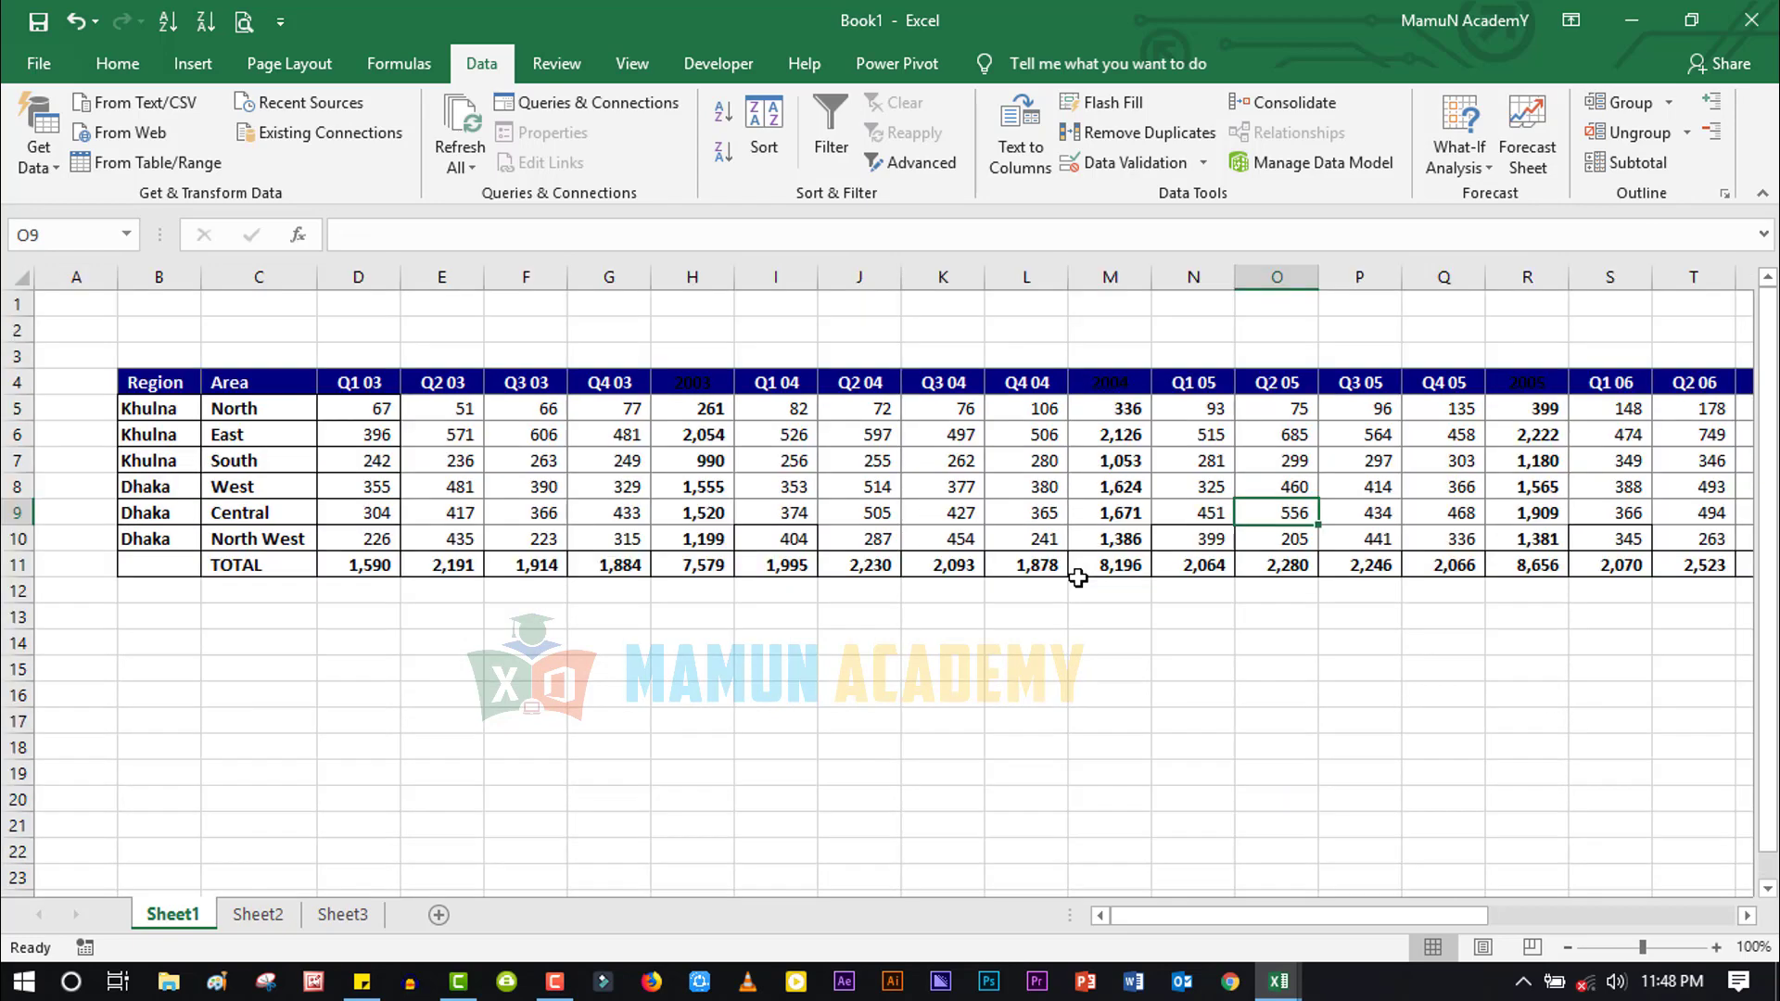
key("ctrl+8")
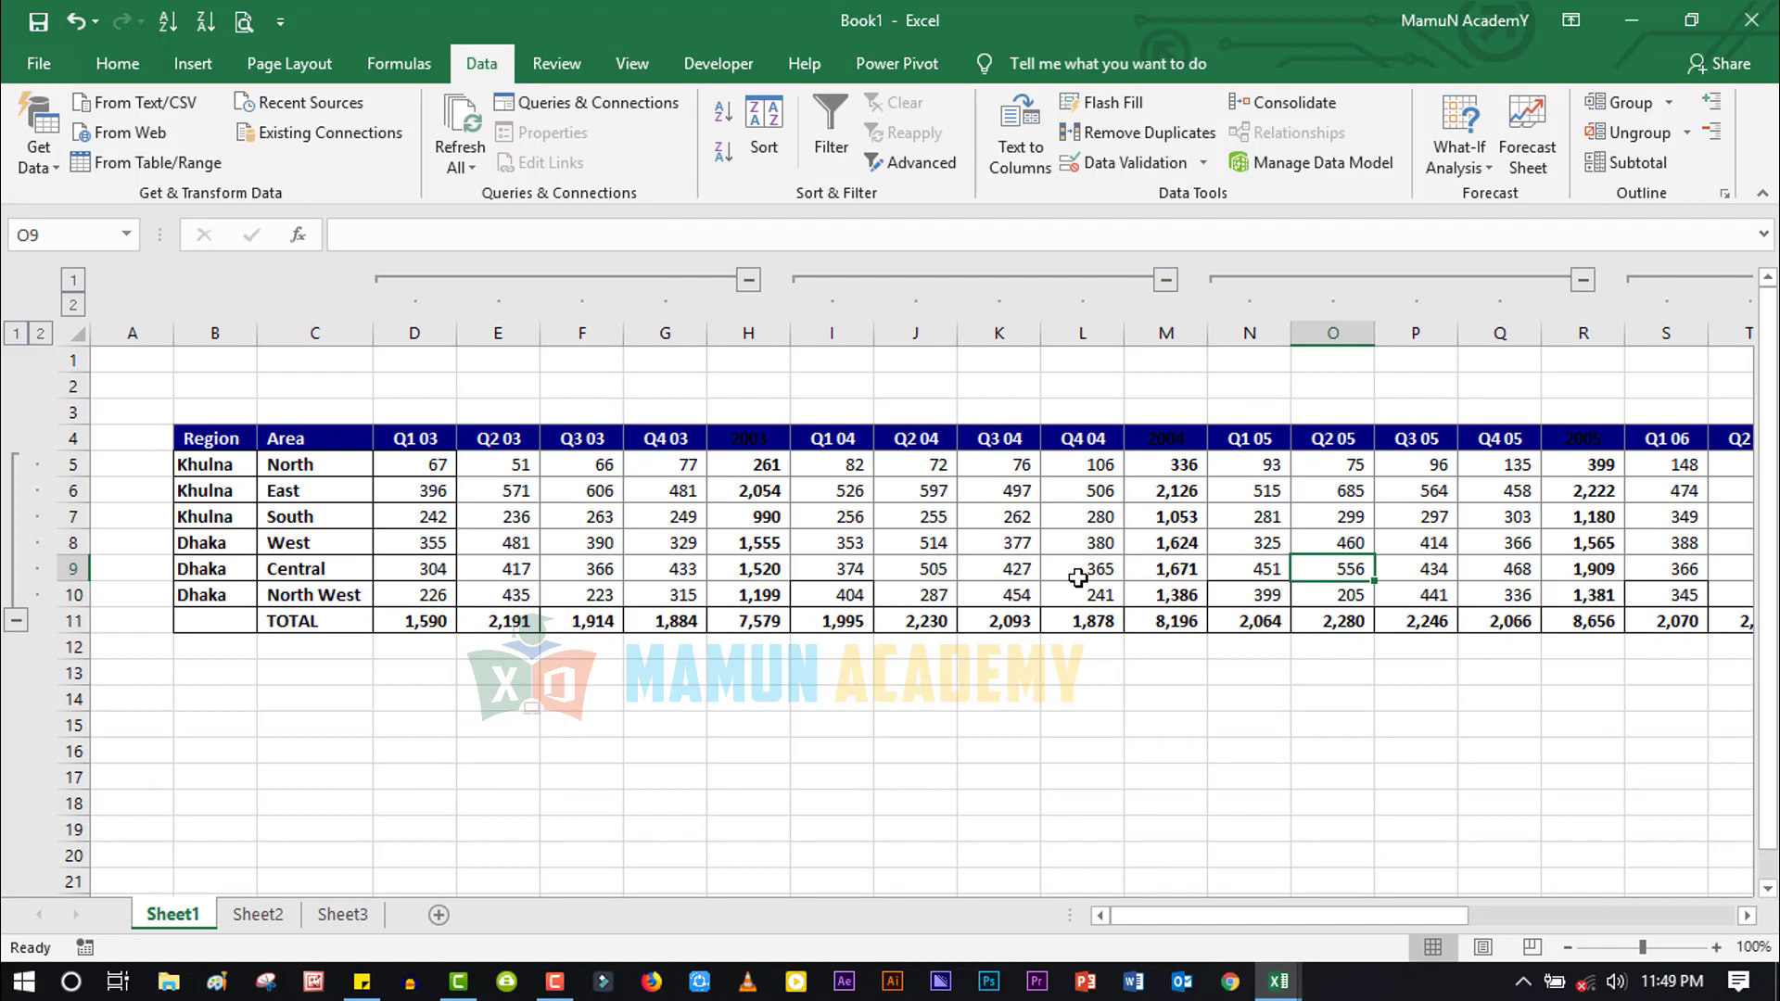
left_click(22, 334)
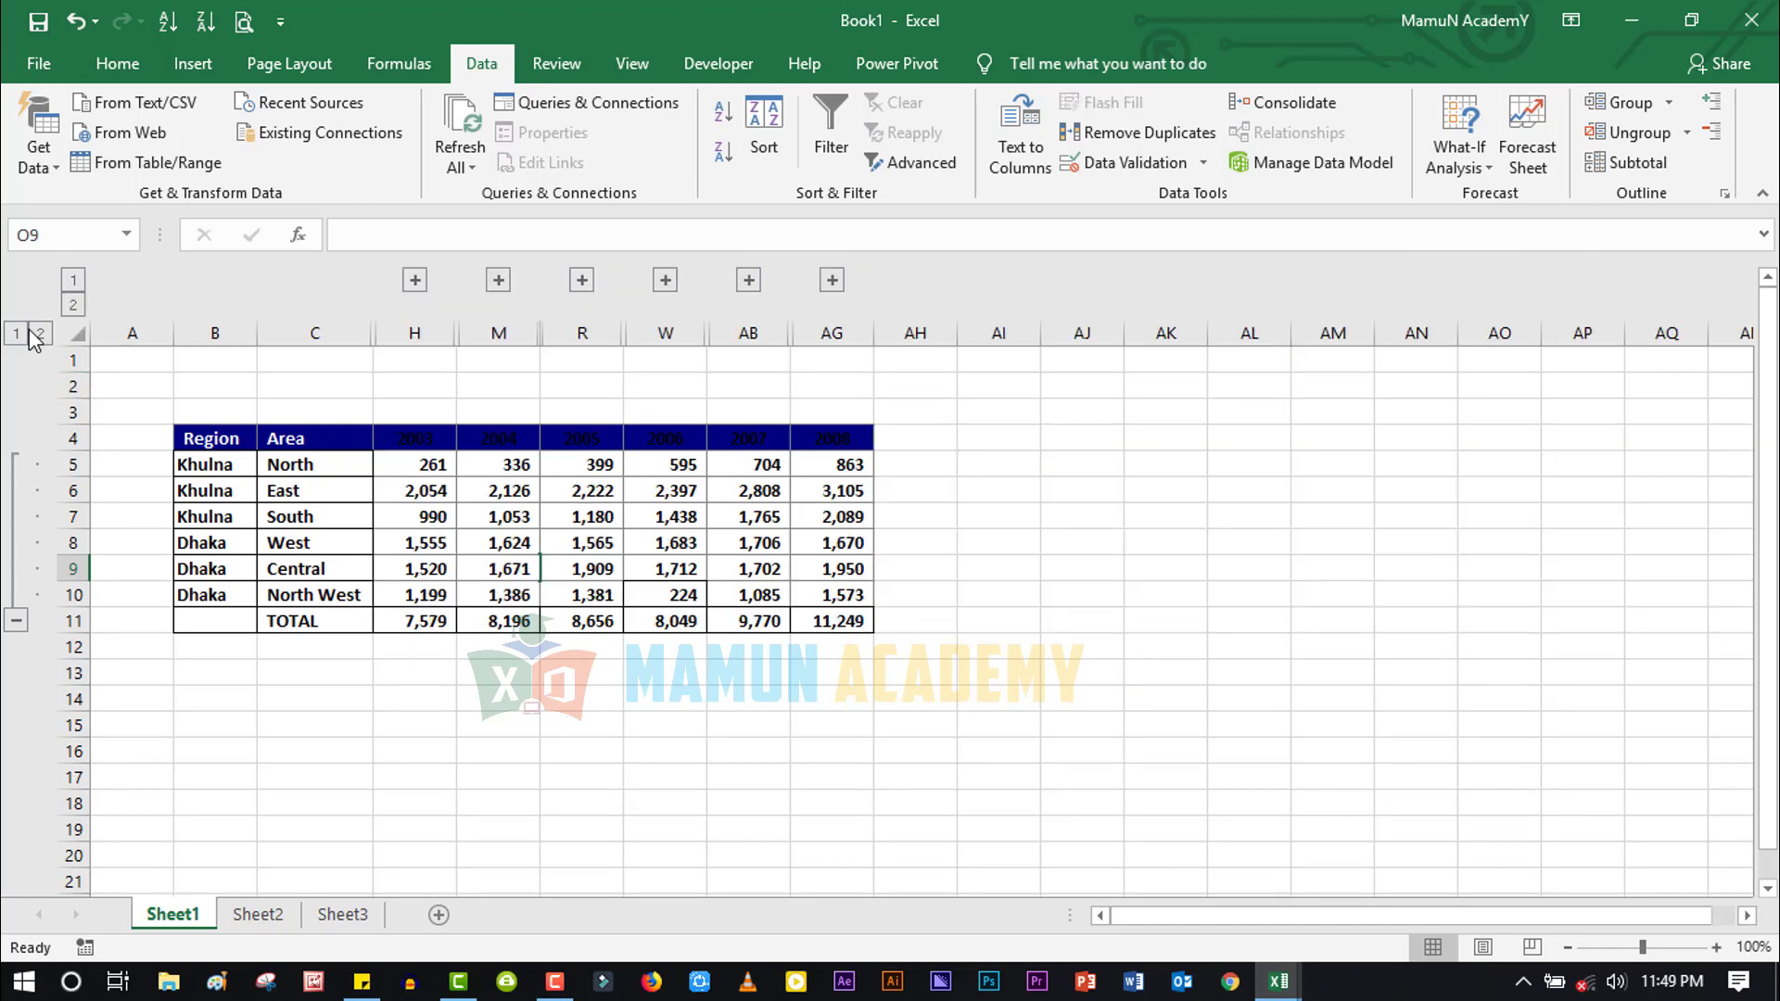
left_click(16, 333)
left_click(713, 587)
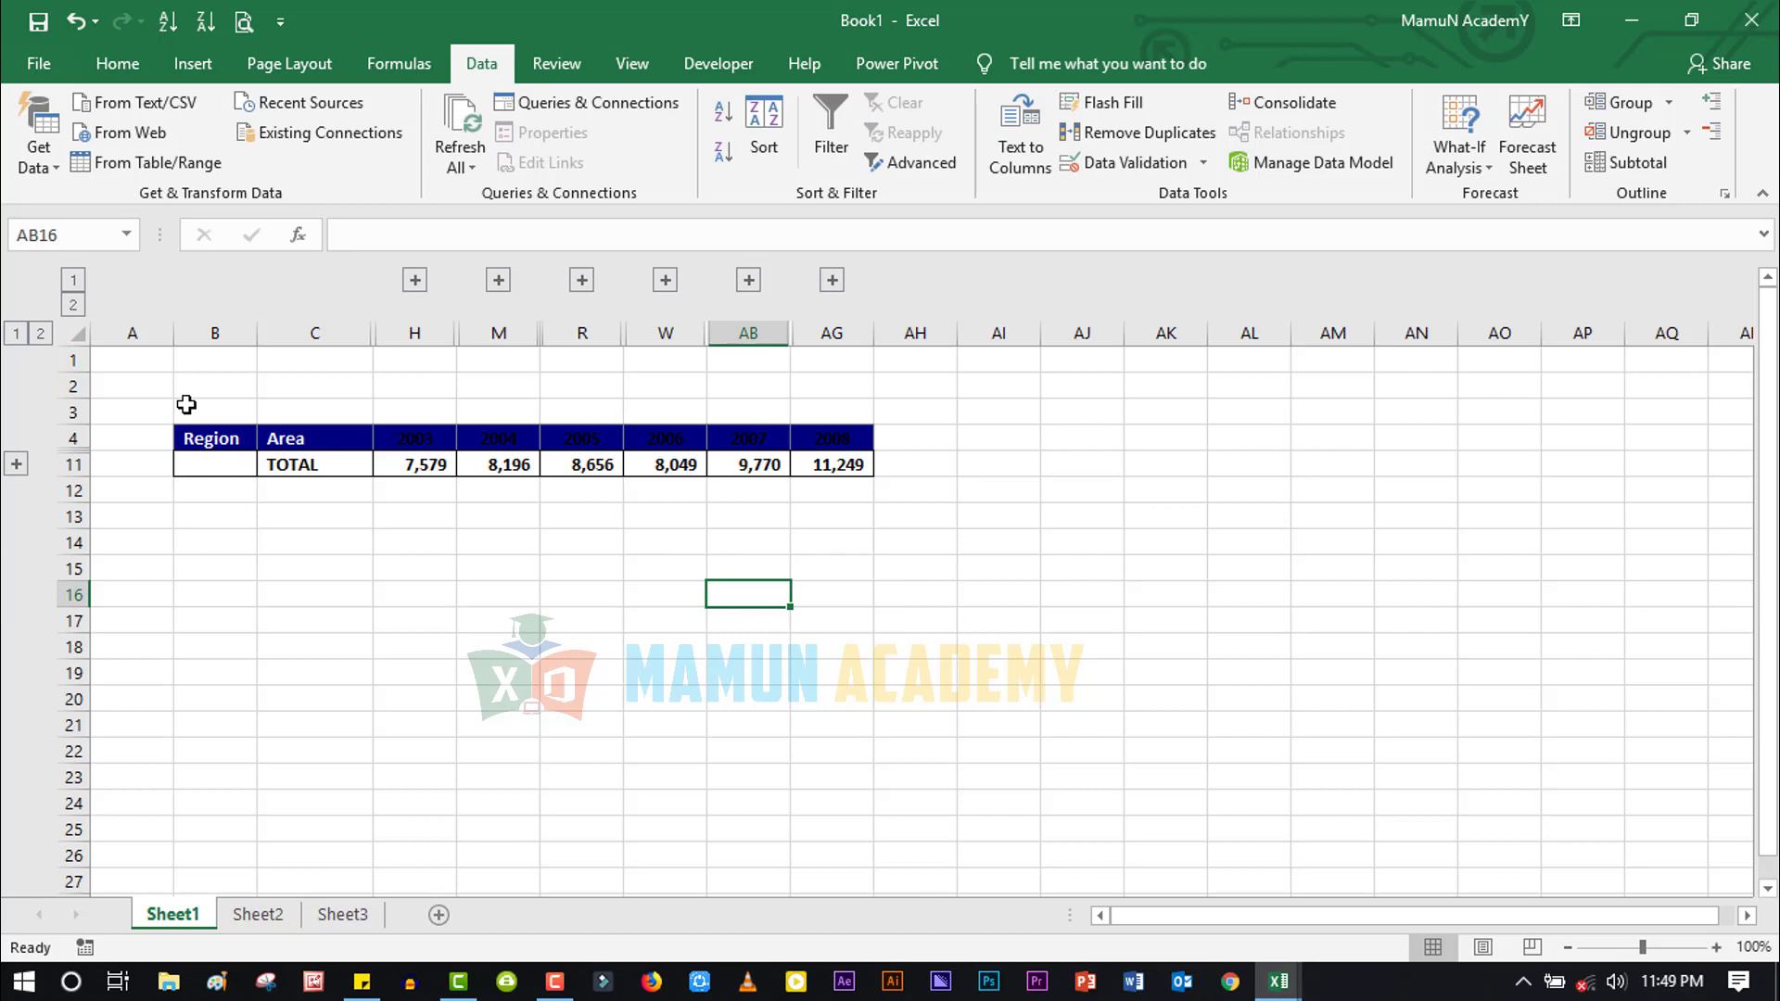
left_click(40, 334)
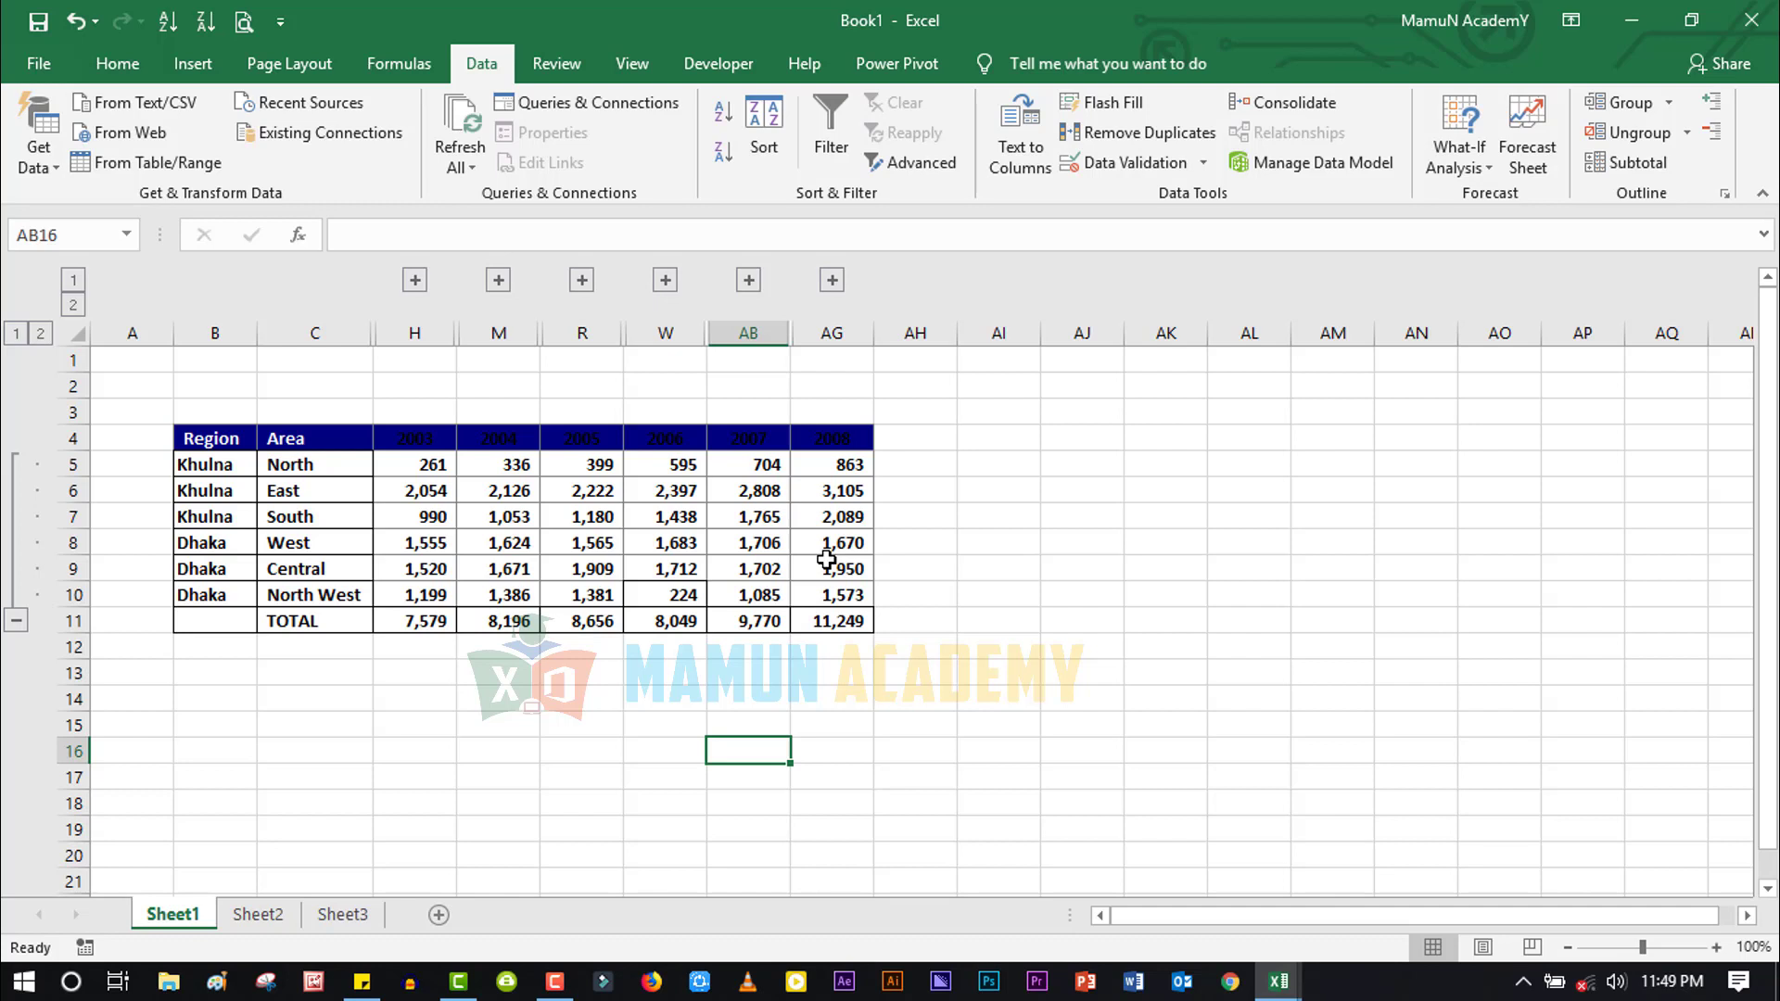
left_click(832, 516)
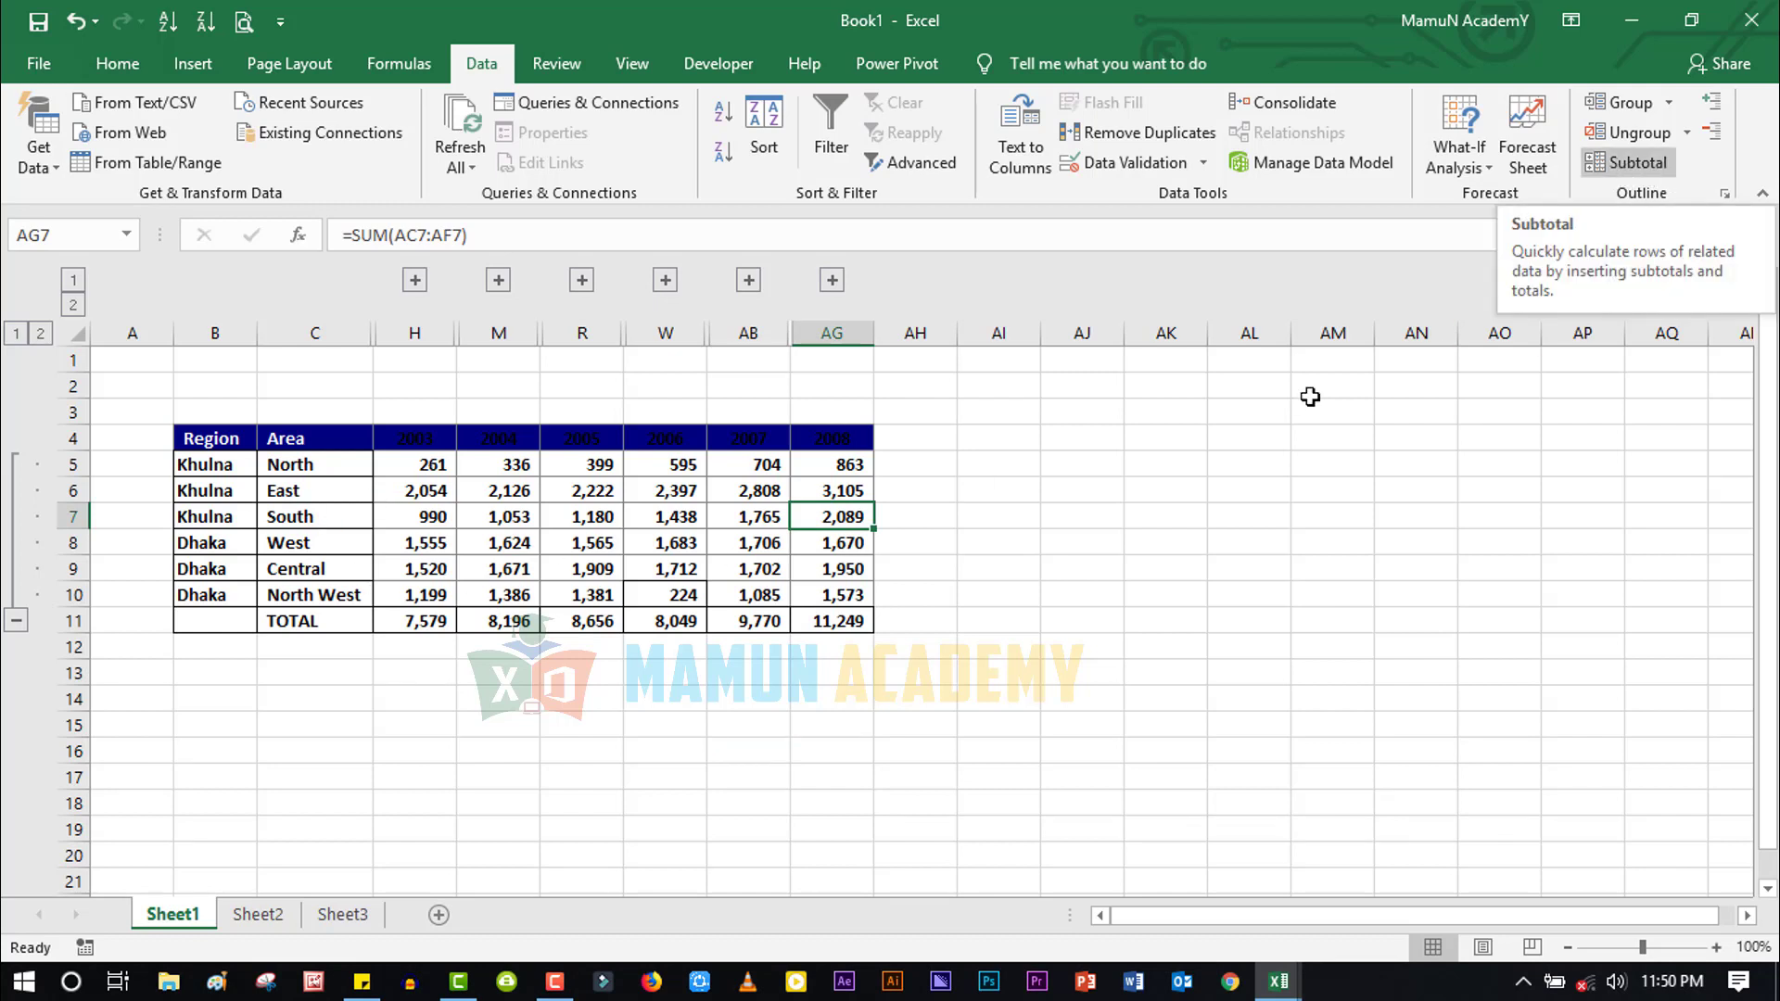
left_click(751, 568)
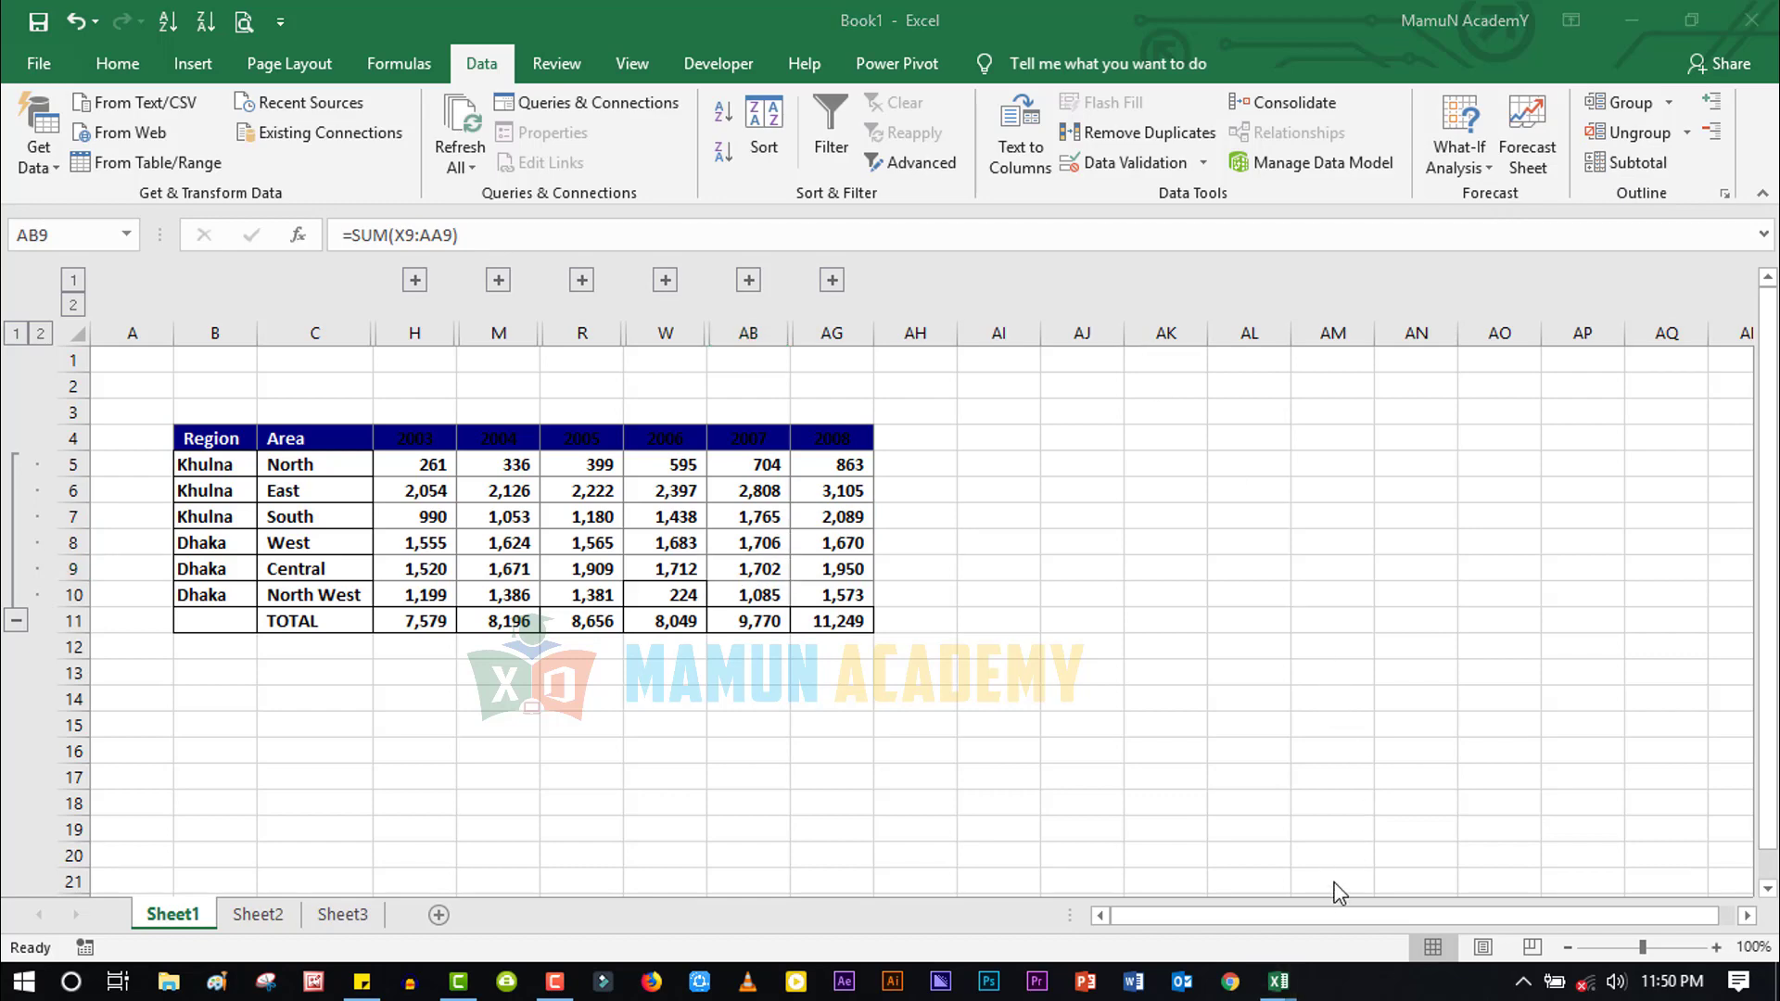
mouse_move(1278, 981)
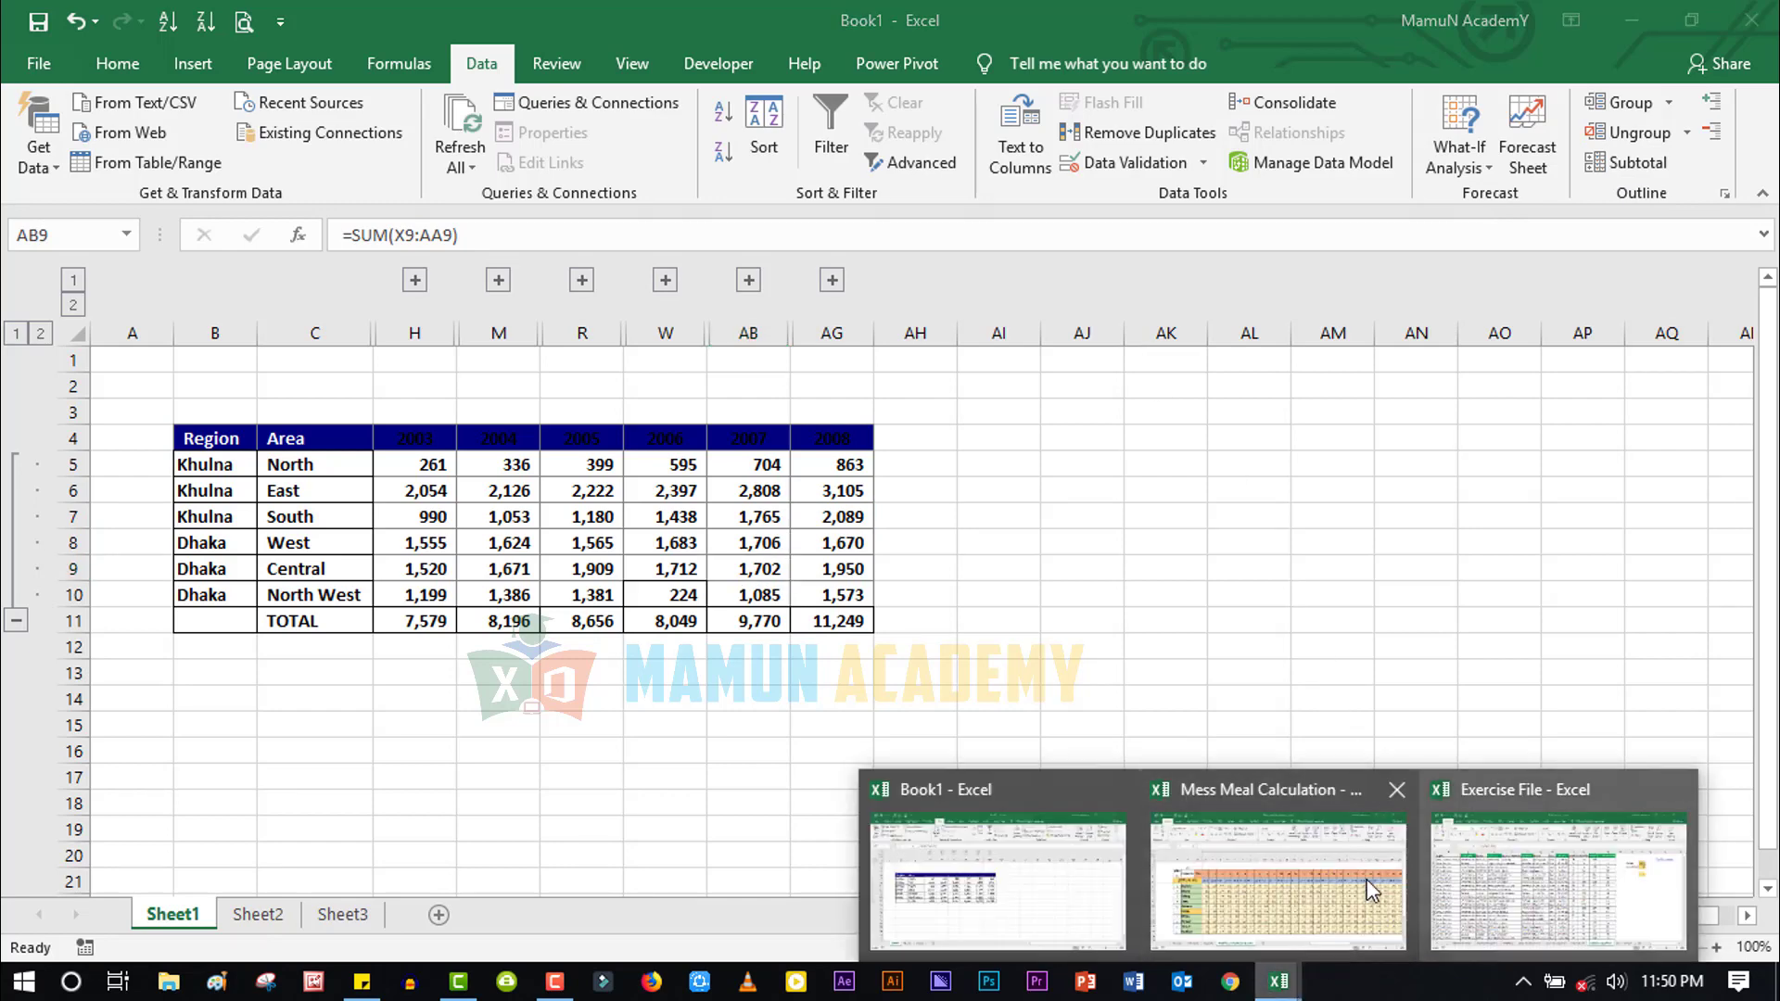
Switch to the Exercise File workbook and sort the data A to Z by SubRegion
left_click(1463, 849)
left_click(526, 461)
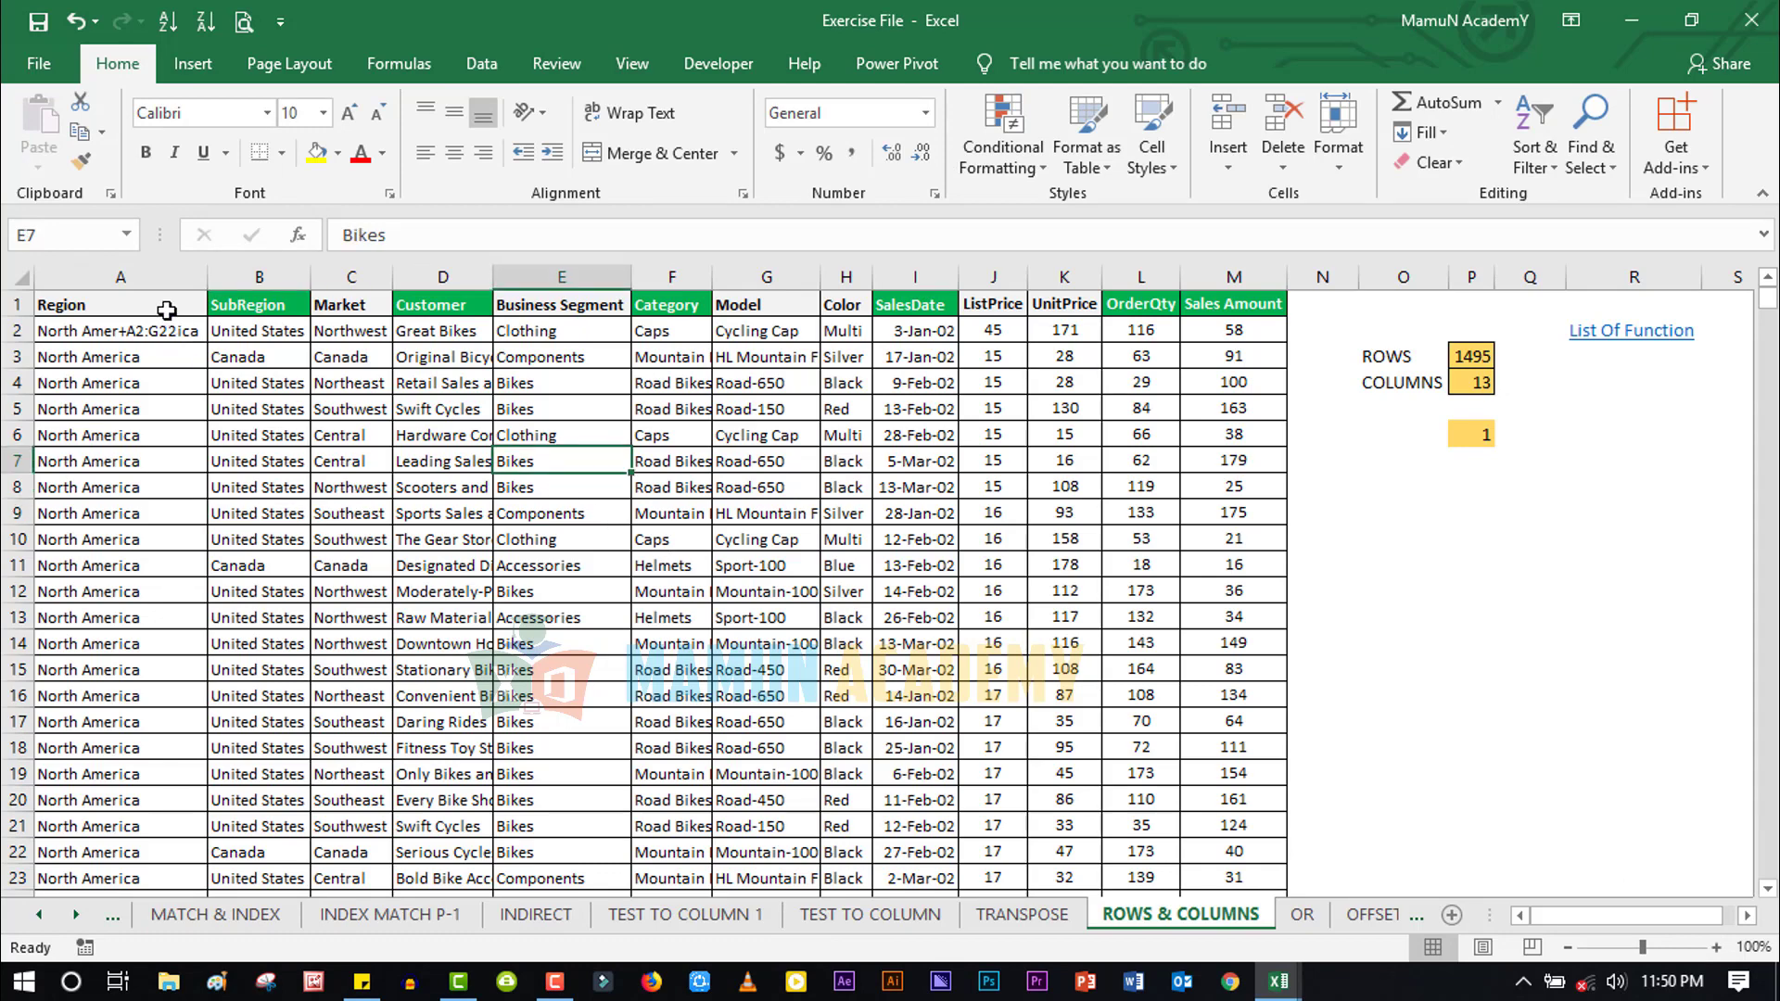
left_click(232, 301)
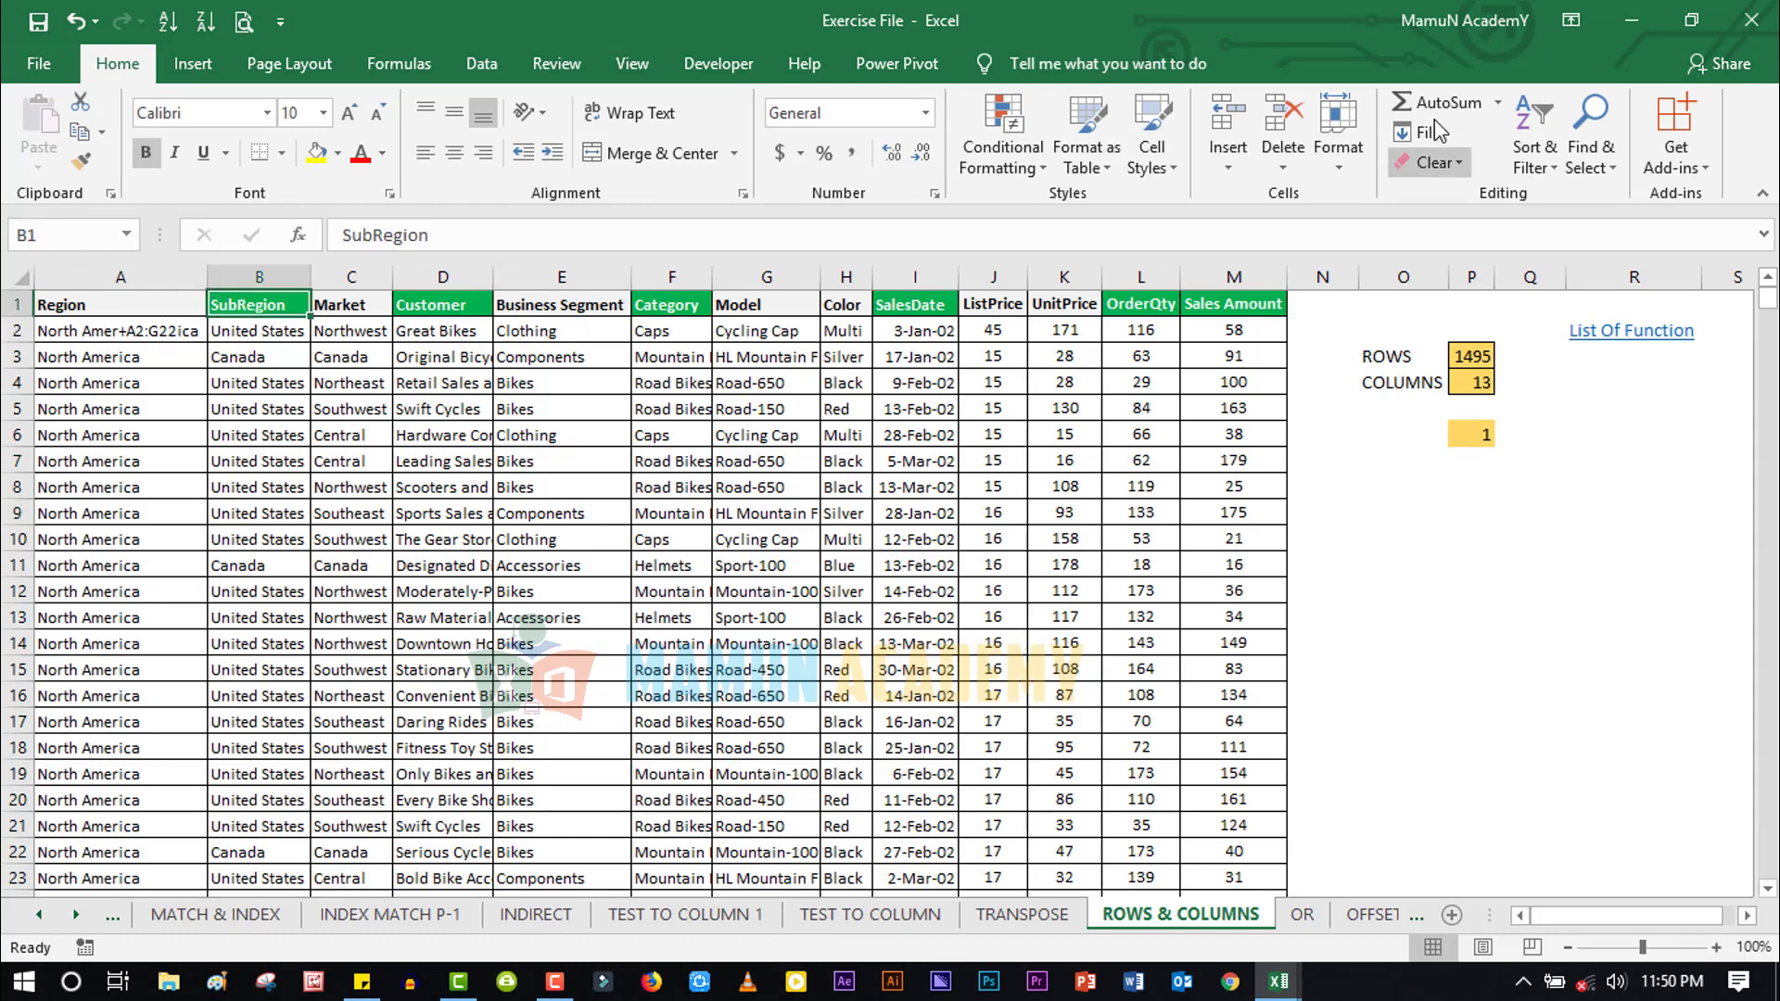
left_click(1535, 149)
left_click(1587, 196)
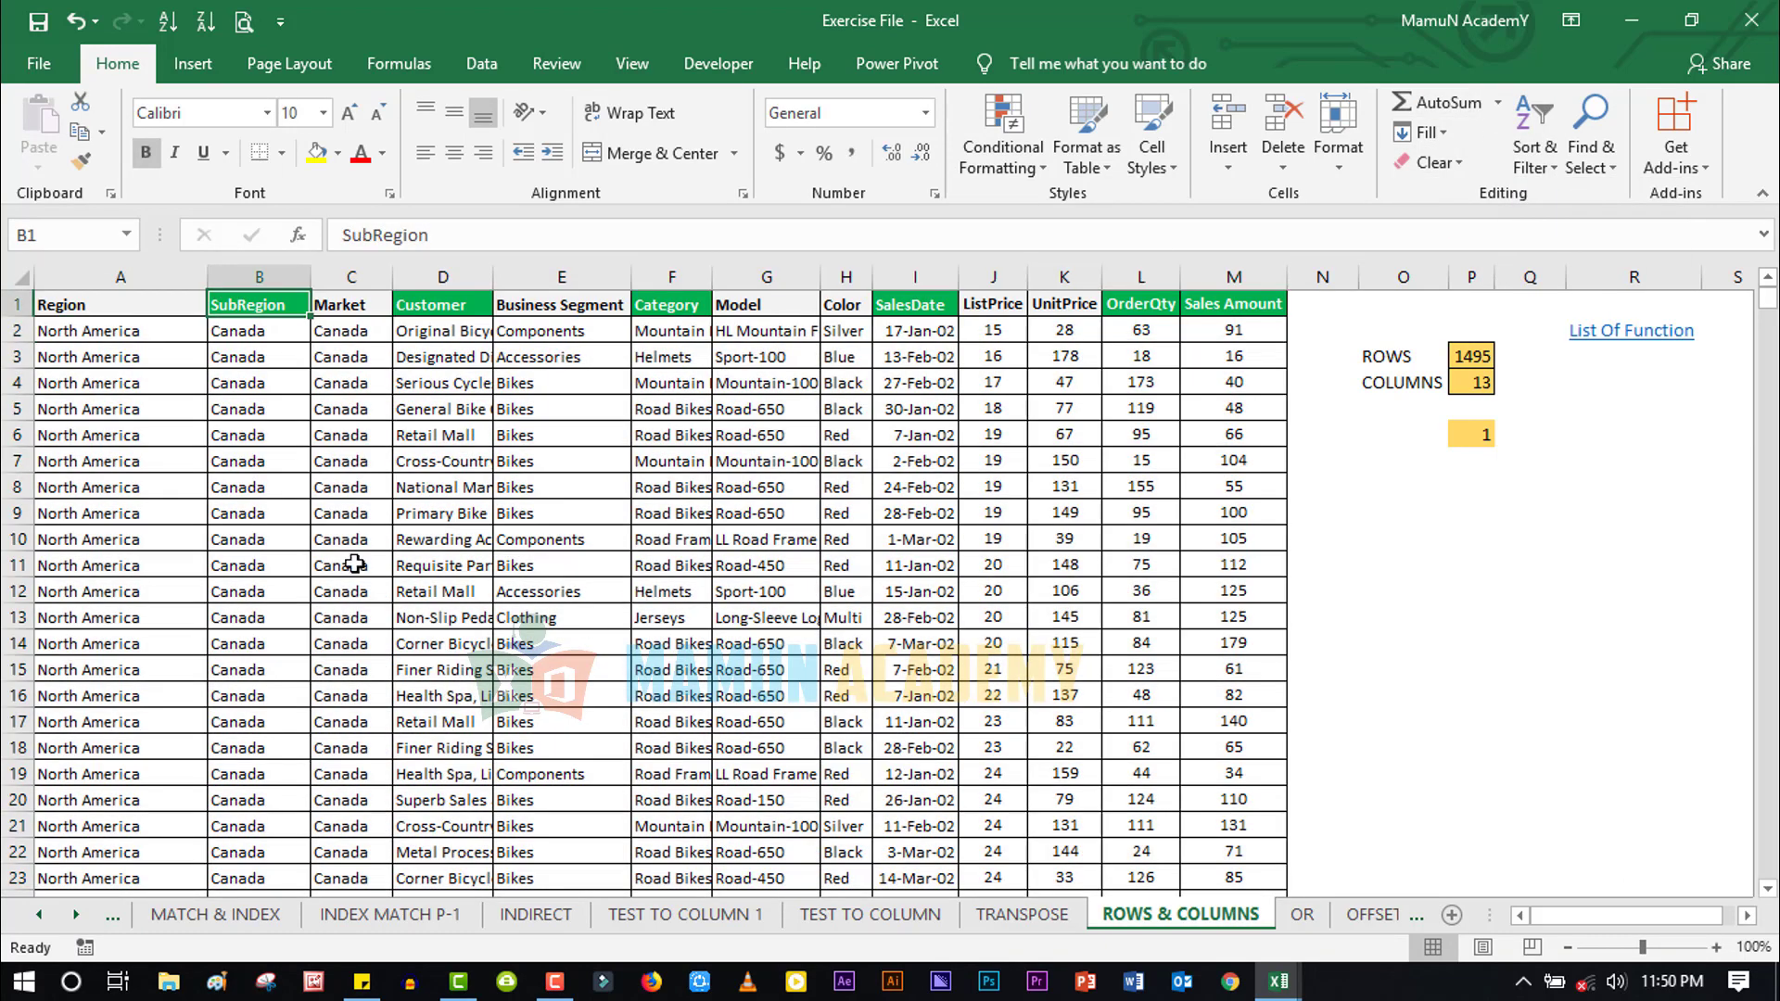
Add subtotals summing Sales Amount at each change in SubRegion
left_click(452, 545)
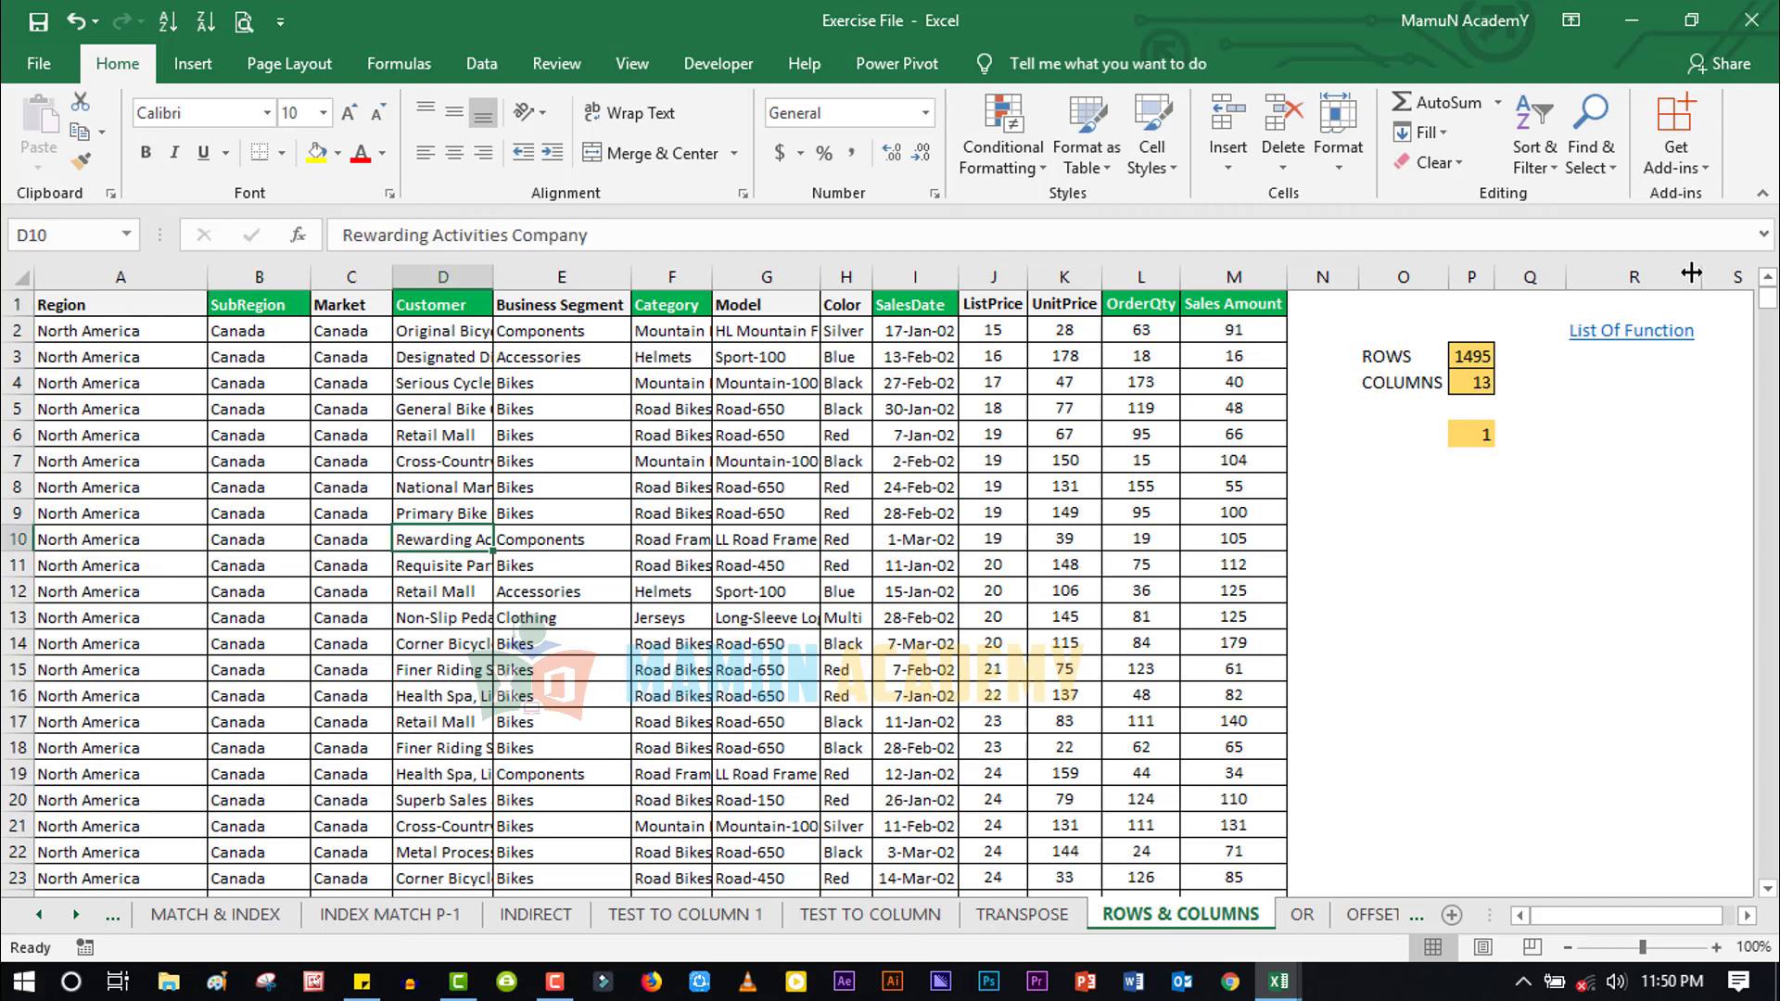
left_click(481, 63)
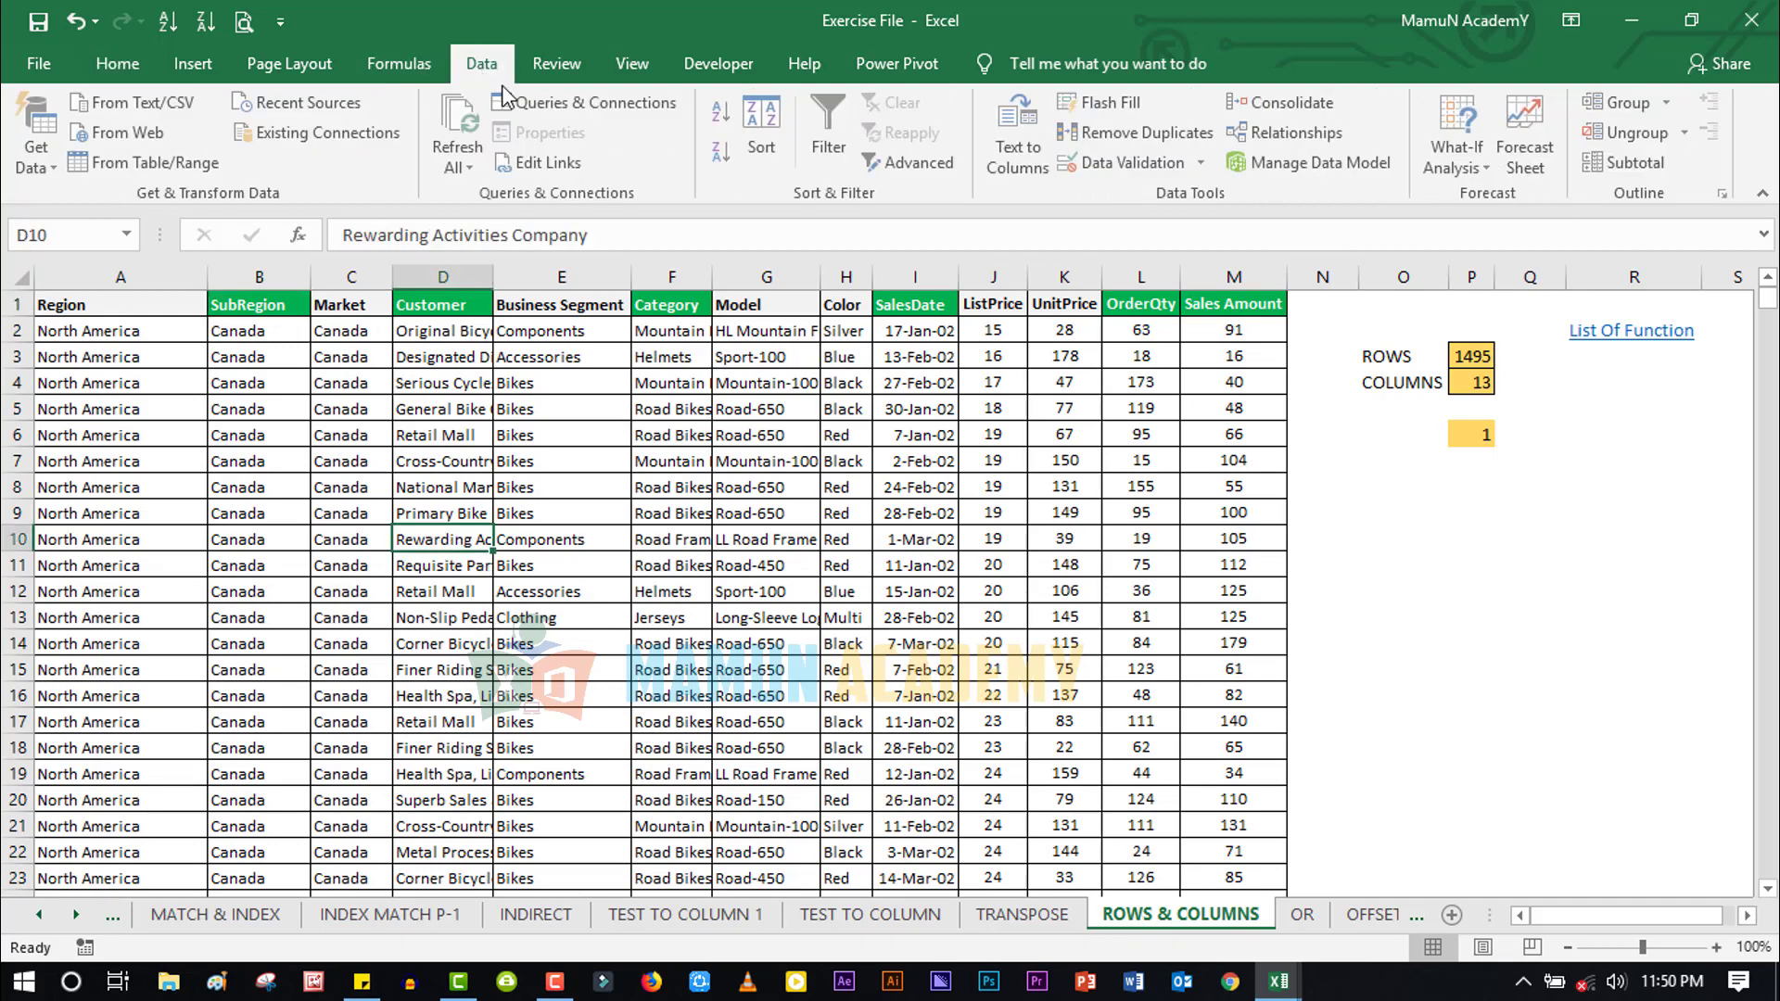
left_click(1658, 167)
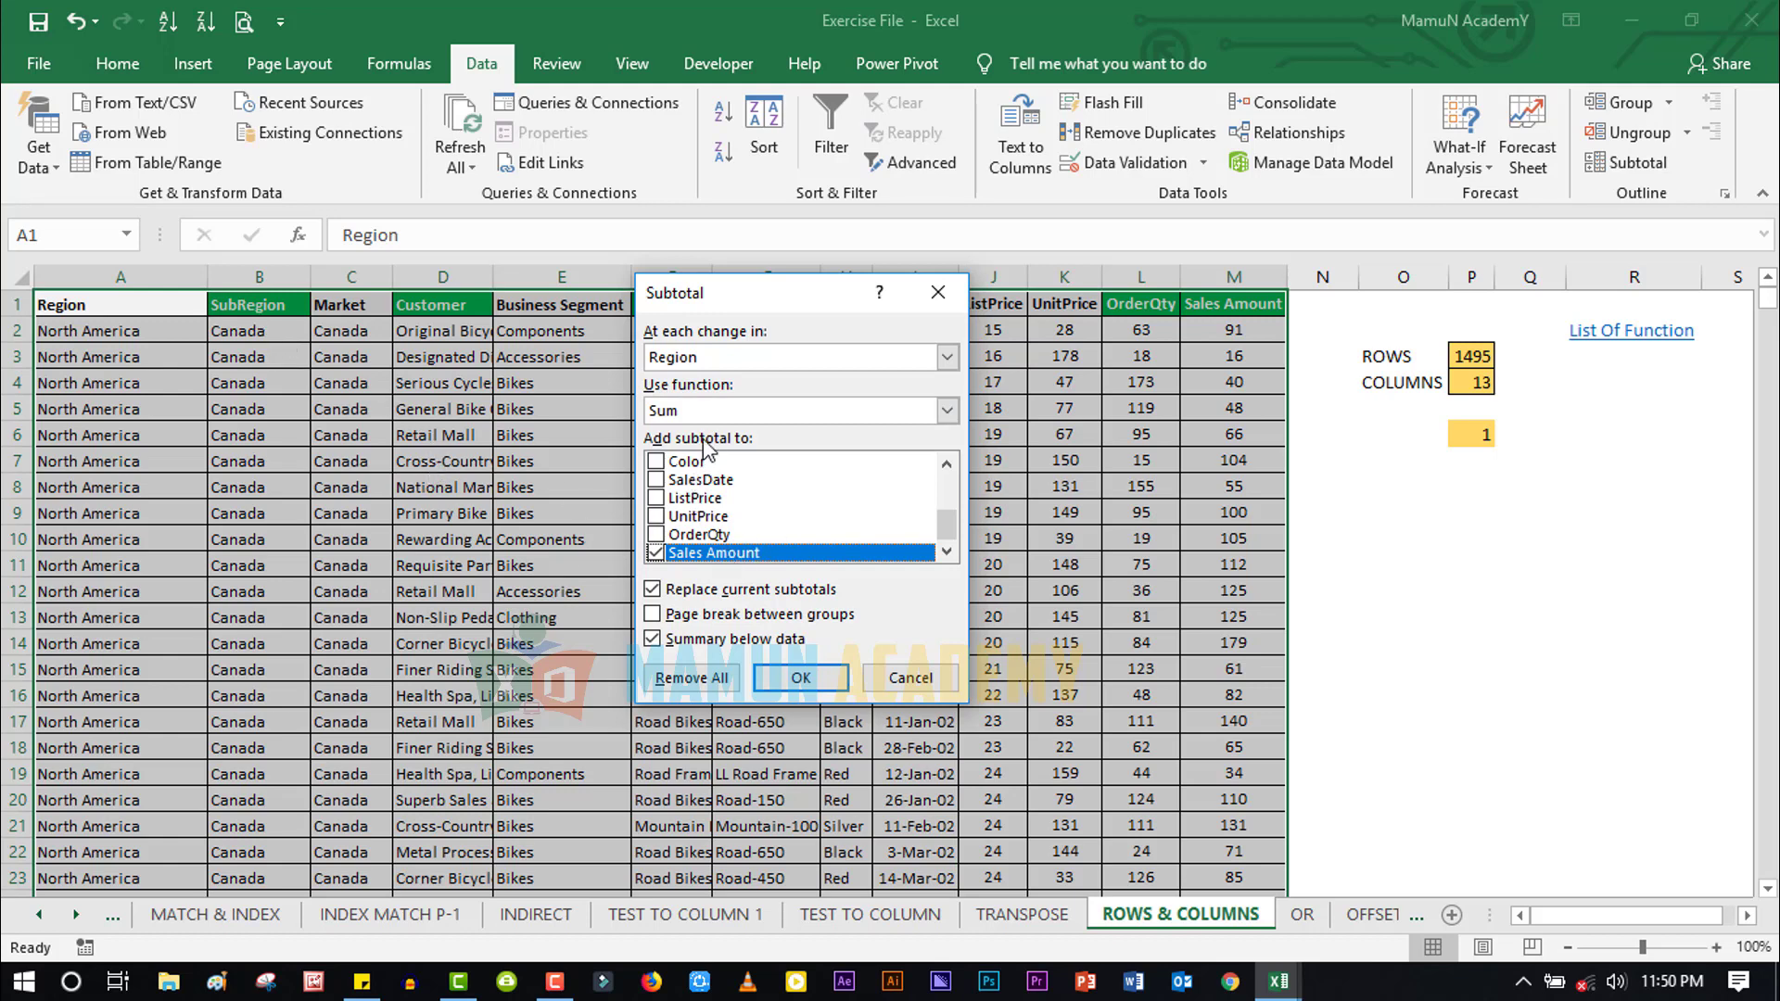
left_click(699, 410)
left_click(703, 360)
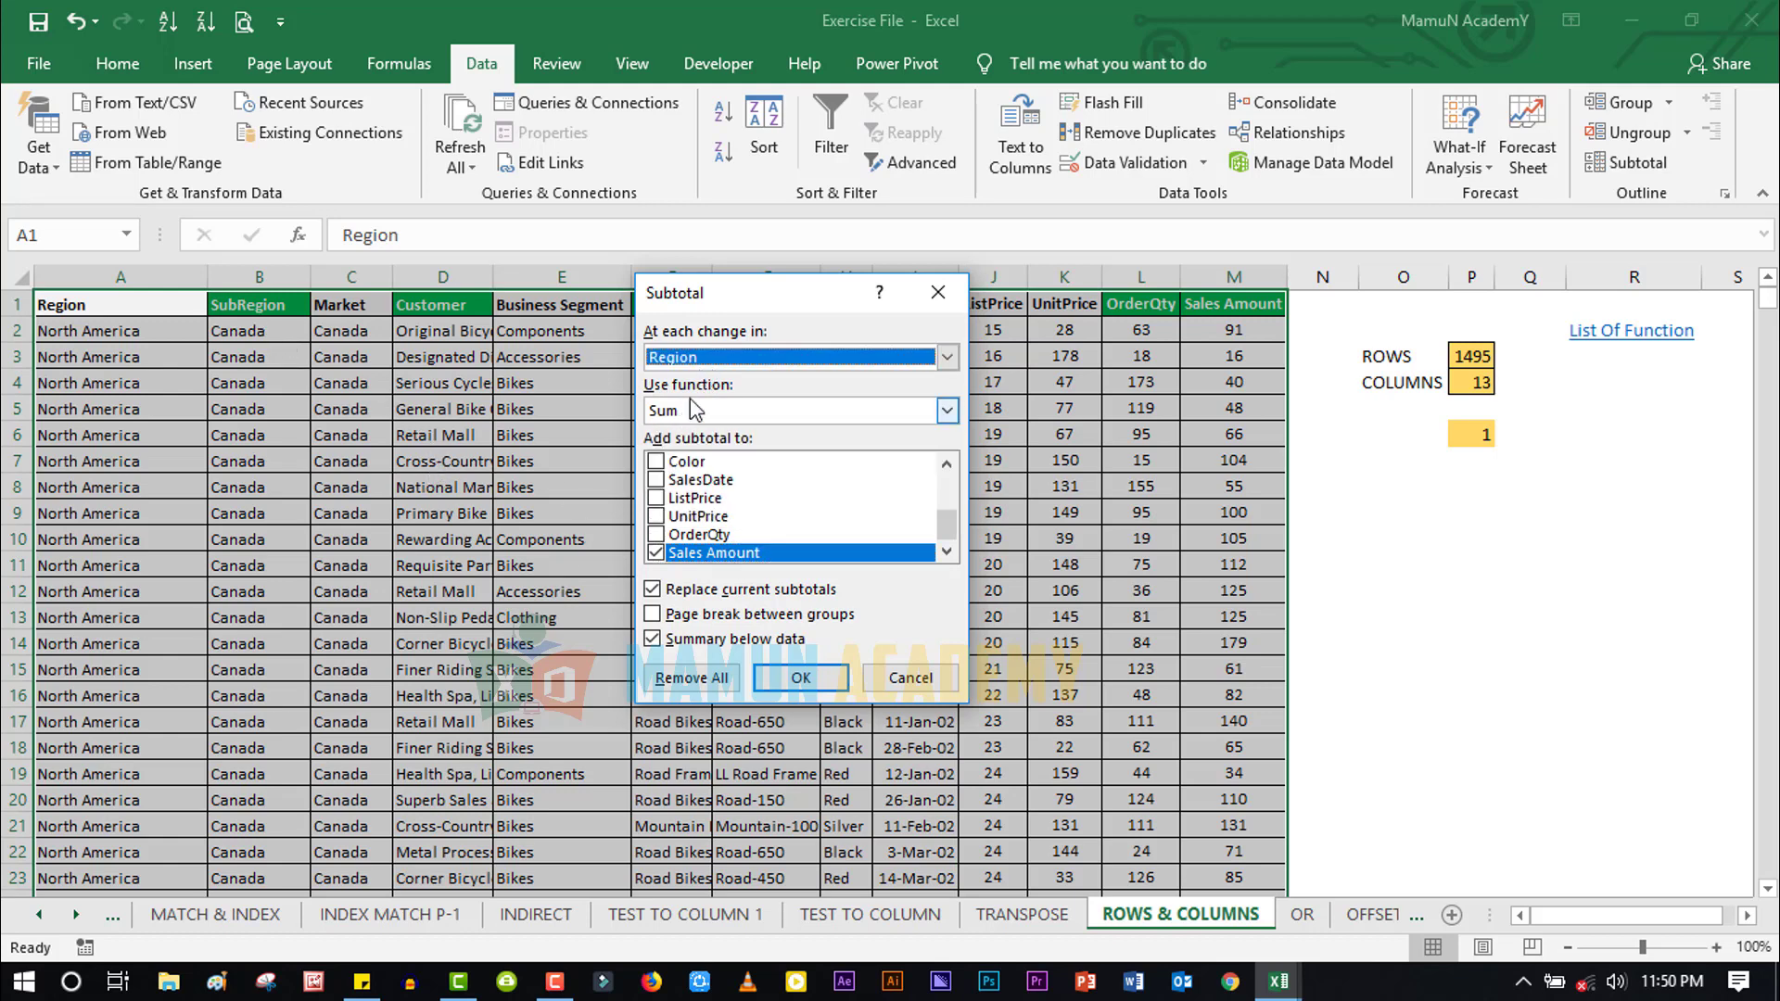
left_click(947, 357)
left_click(686, 400)
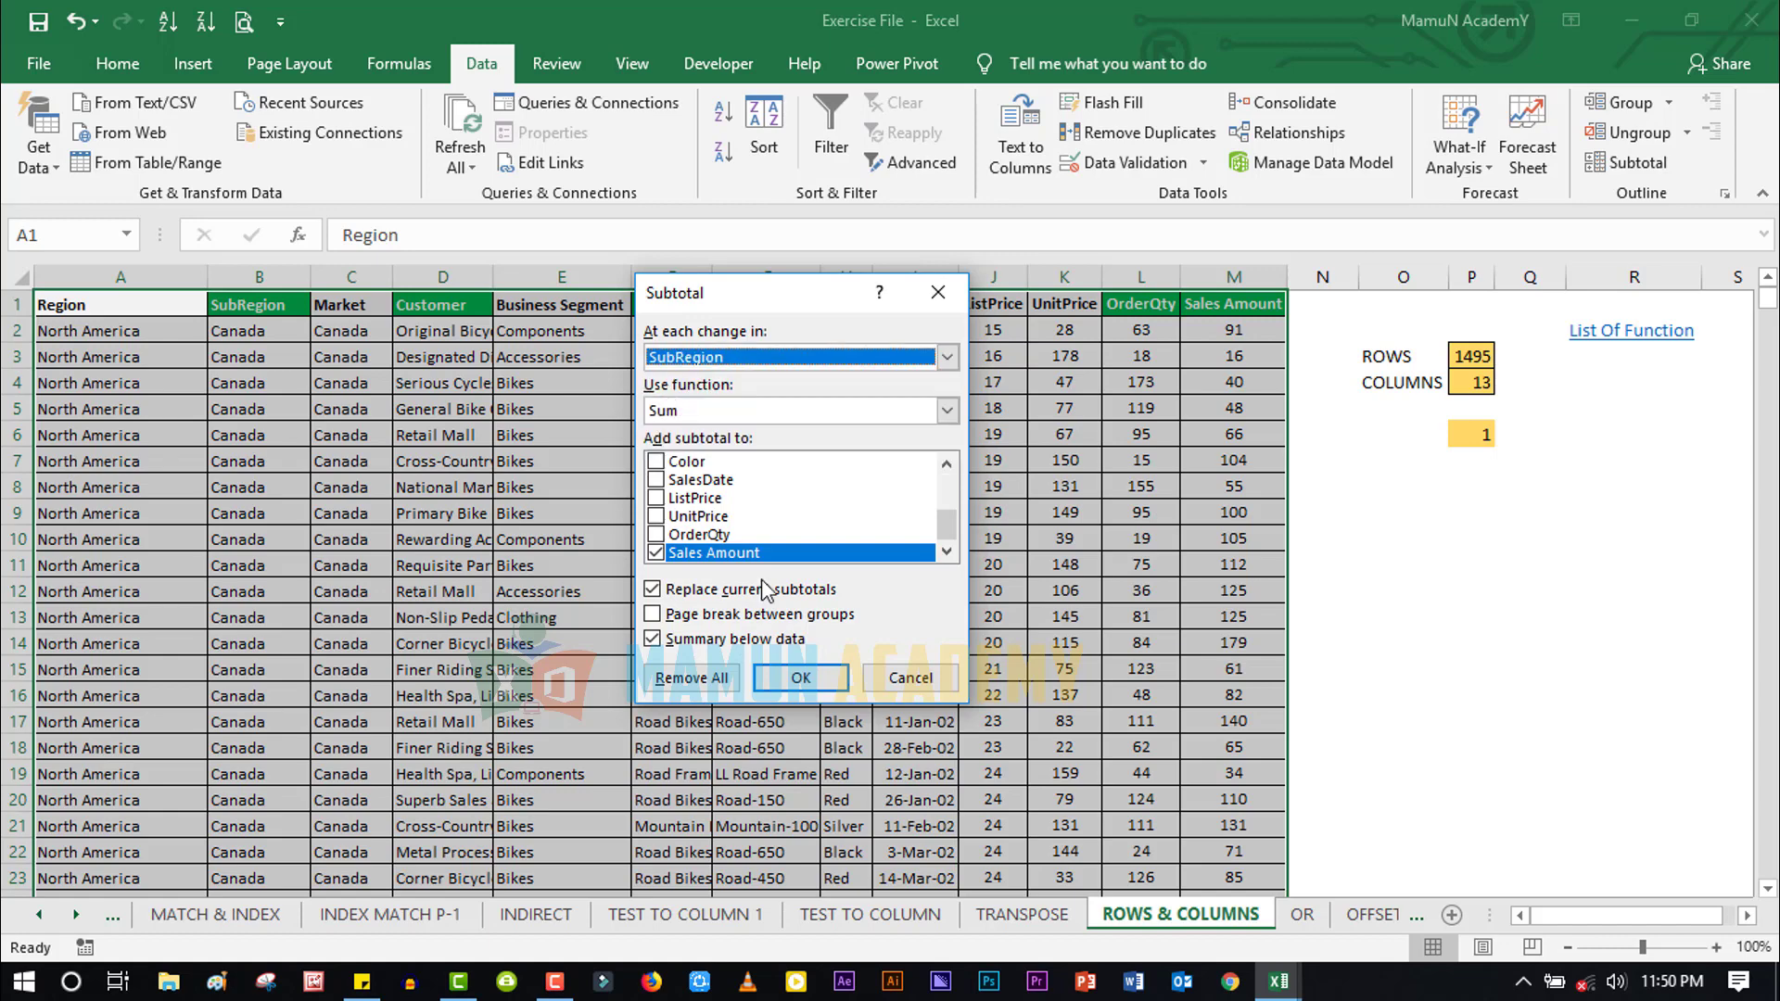
left_click(800, 678)
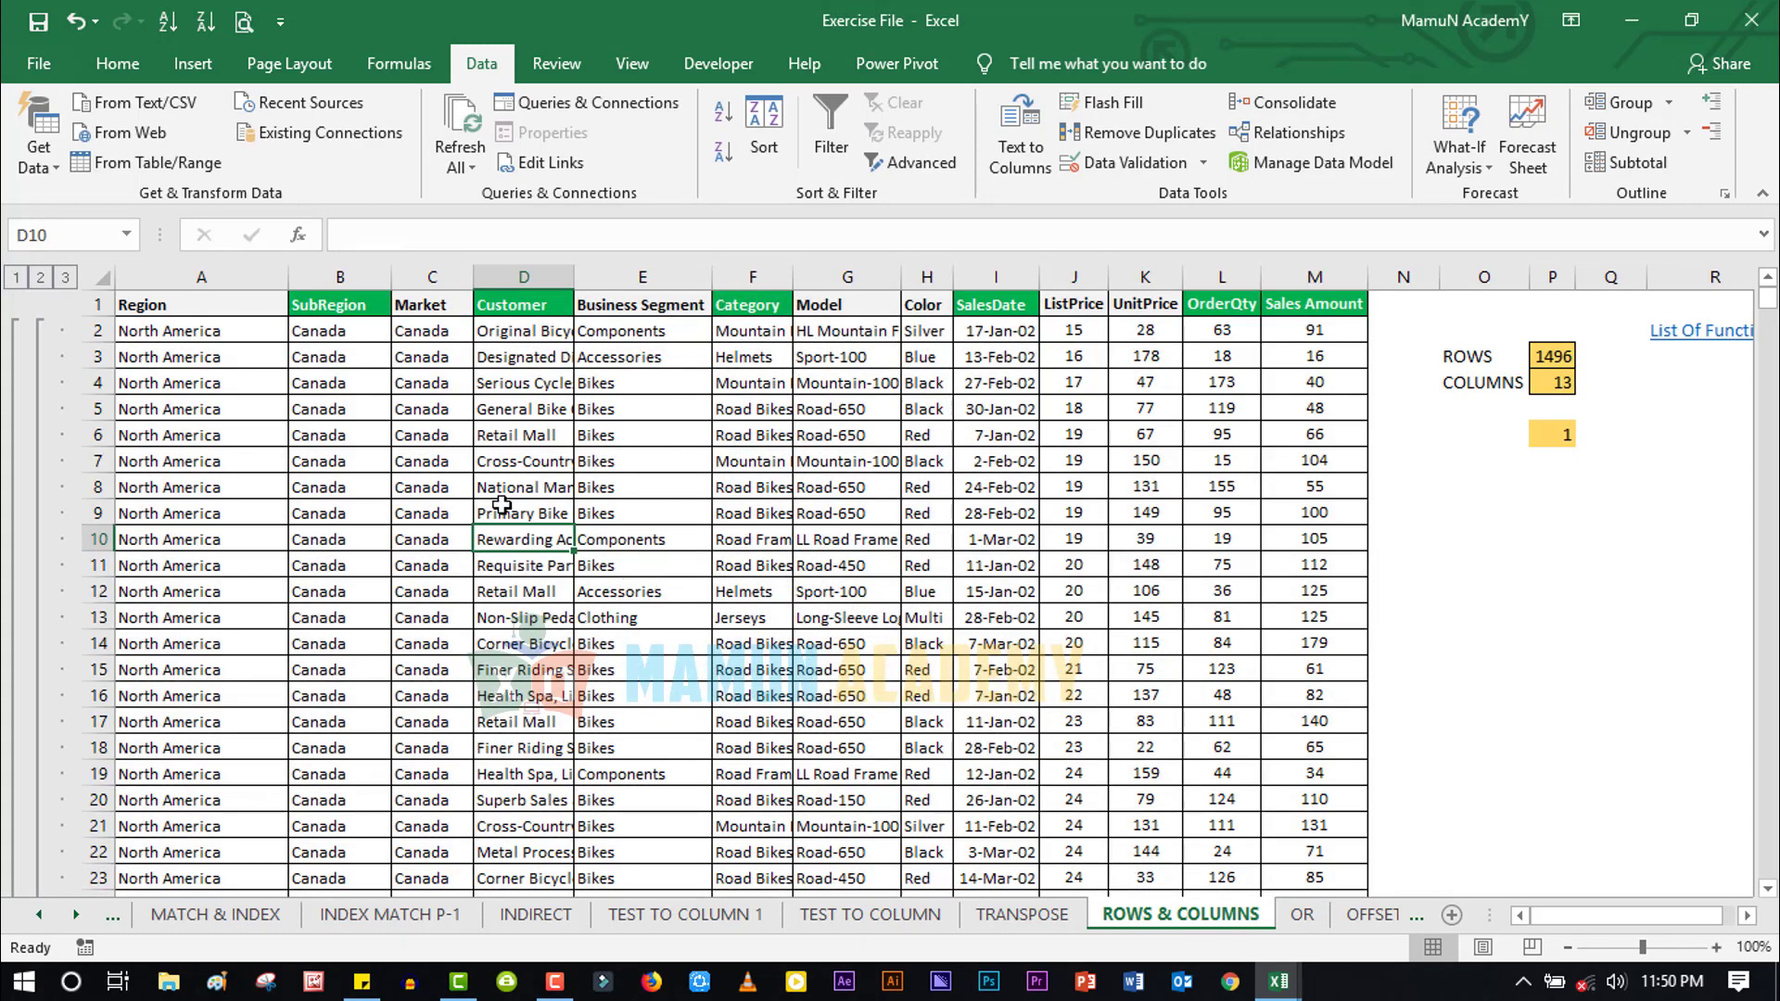
left_click_drag(506, 513, 408, 513)
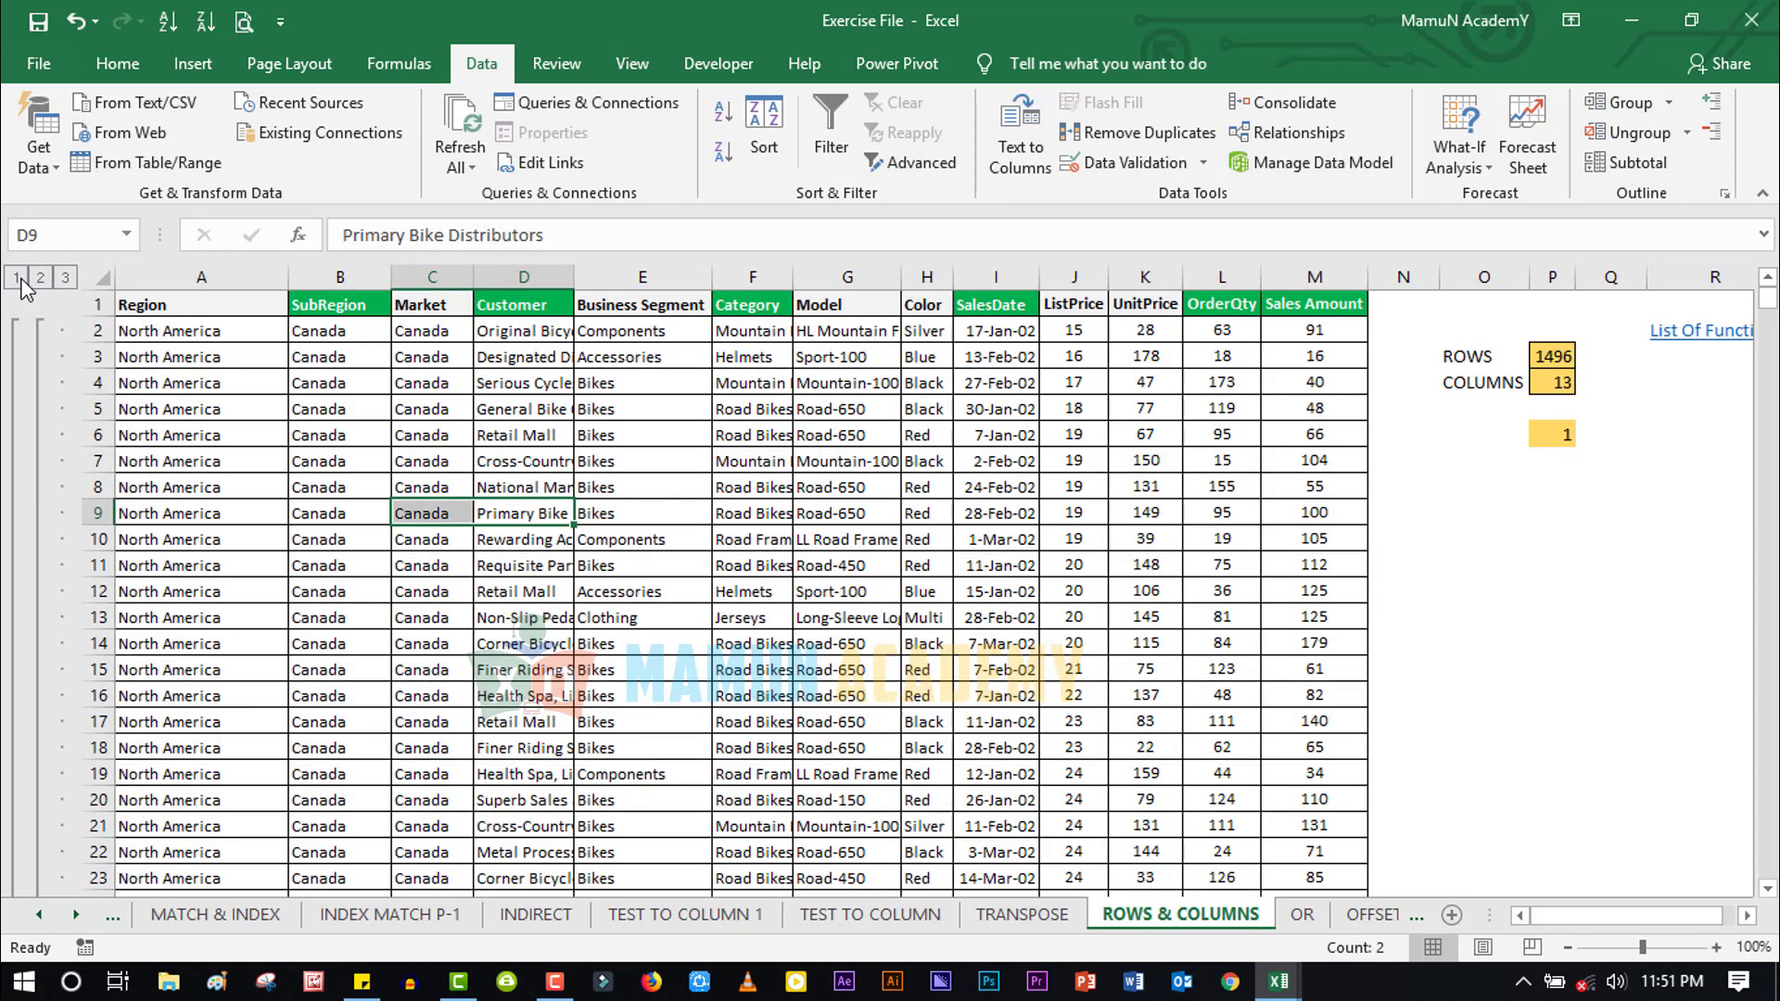
Step through outline levels 1, 2 and 3, inspecting the Grand Total and Canada Total rows
left_click(17, 277)
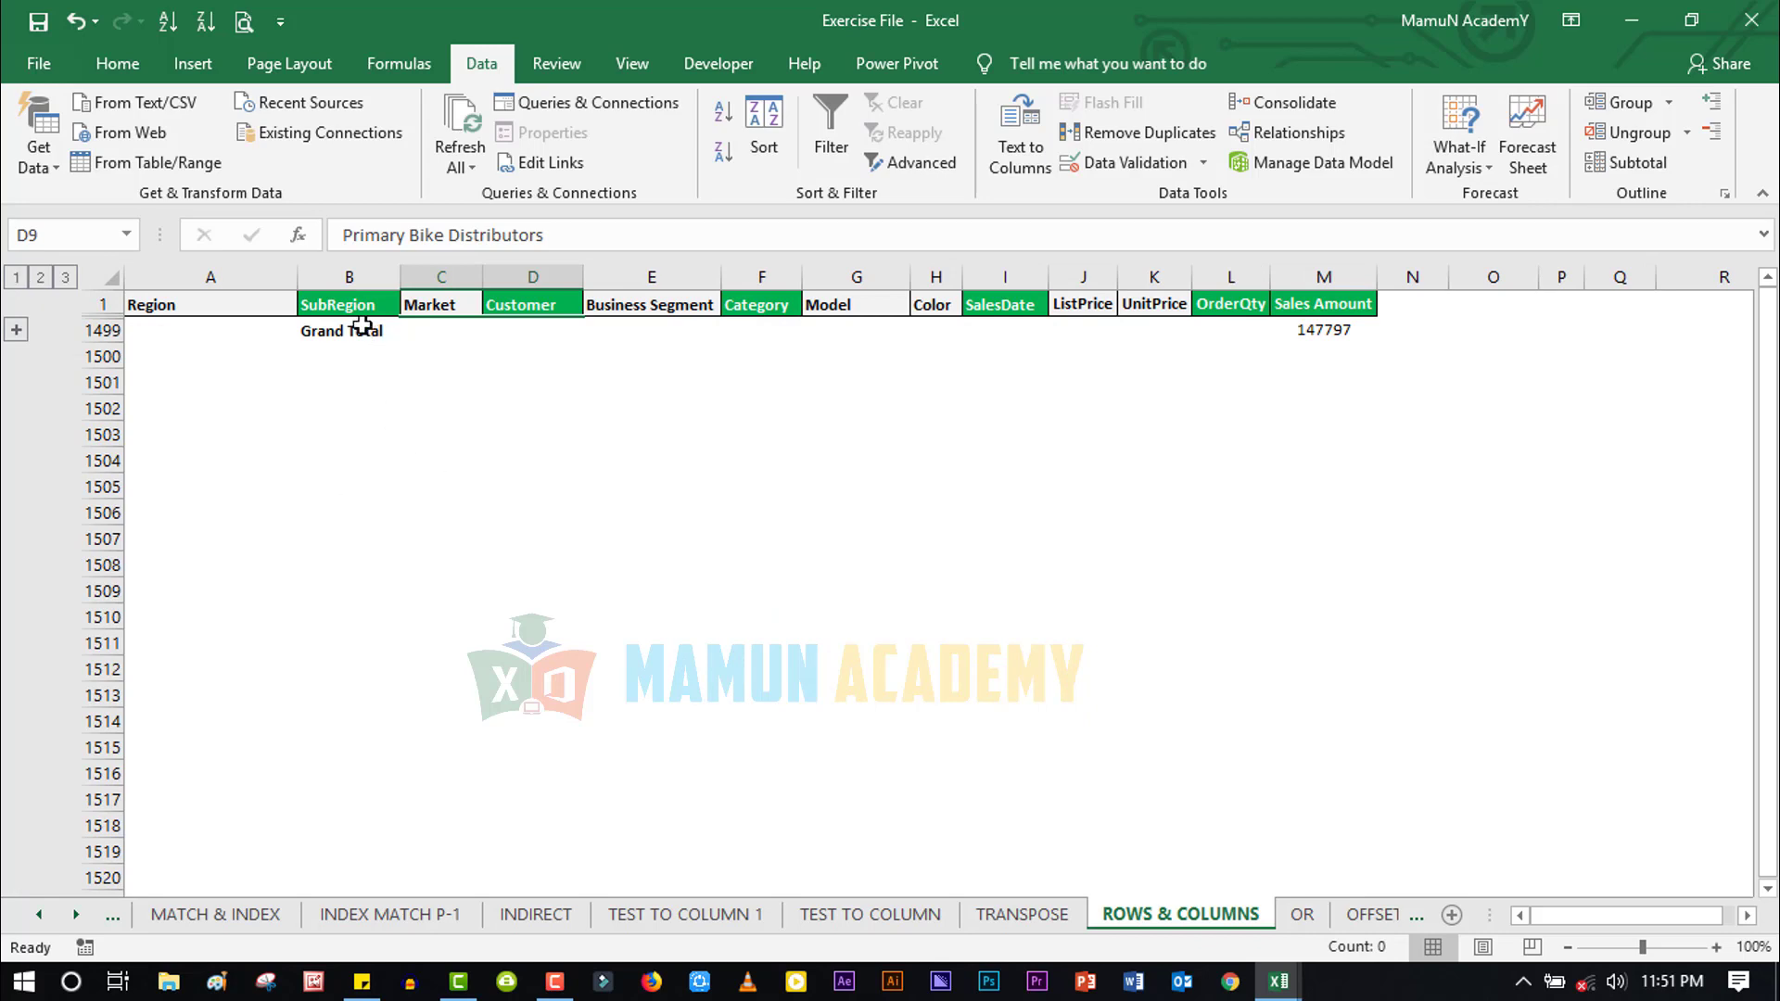
left_click_drag(362, 330, 1236, 350)
left_click(1335, 331)
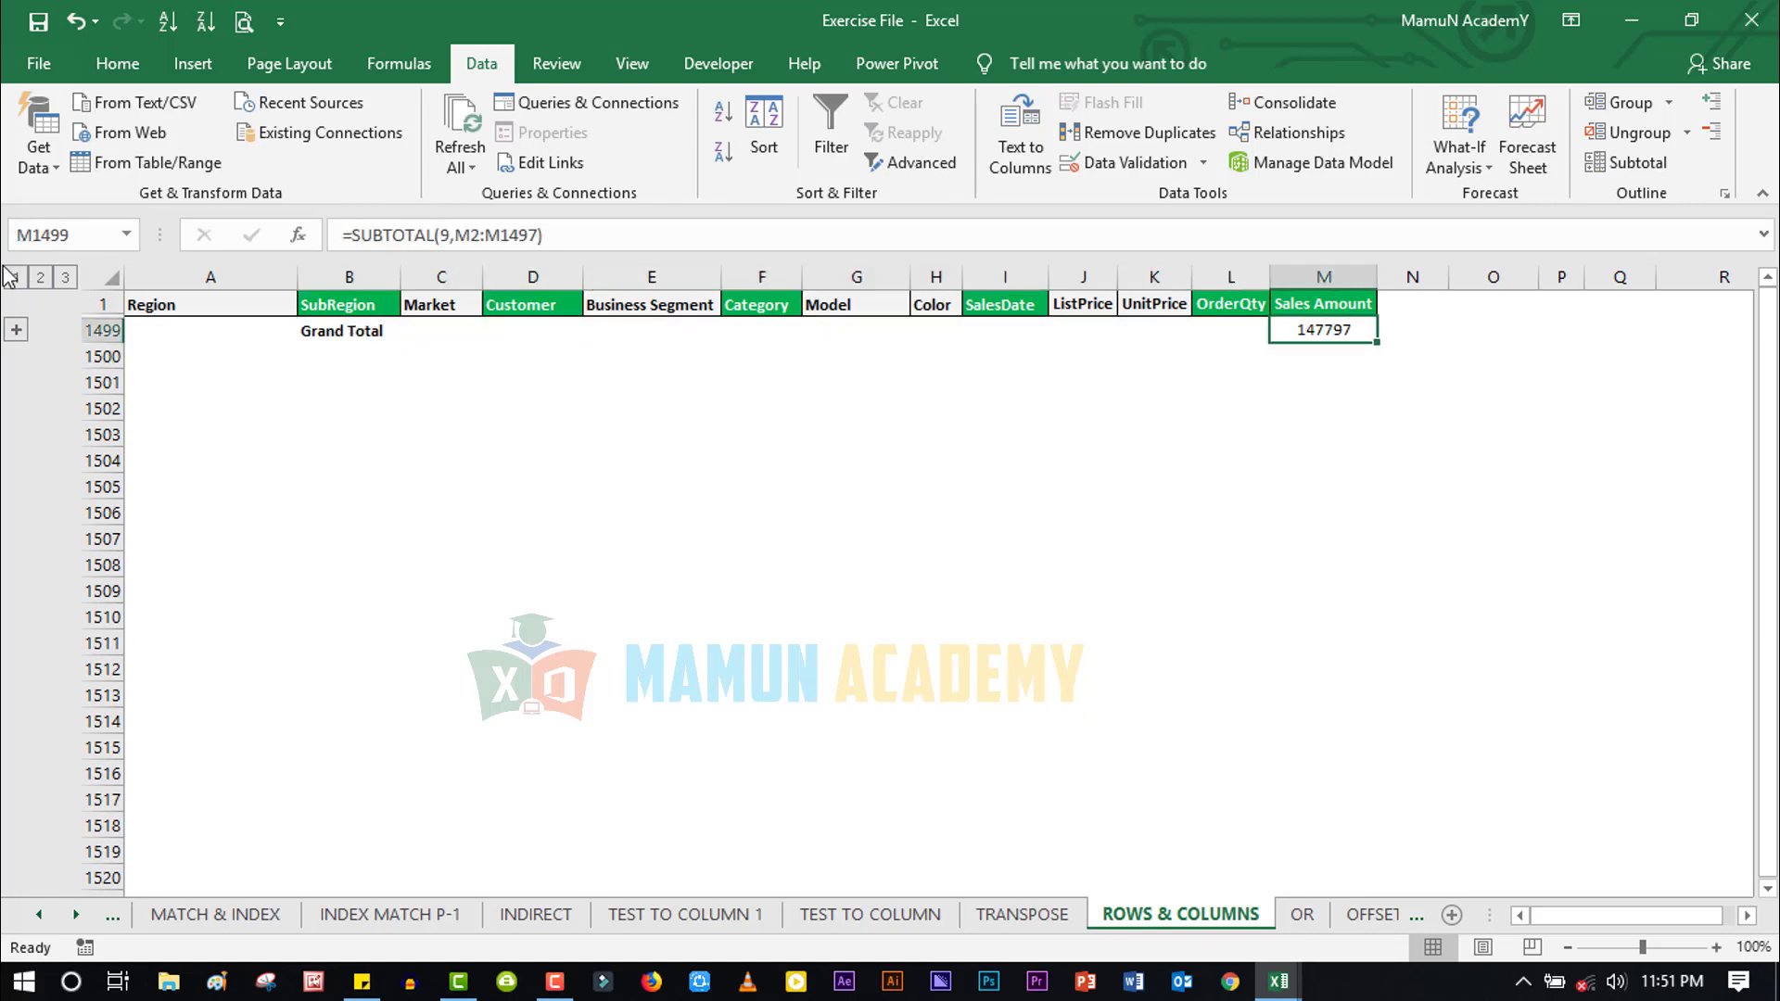
left_click(39, 277)
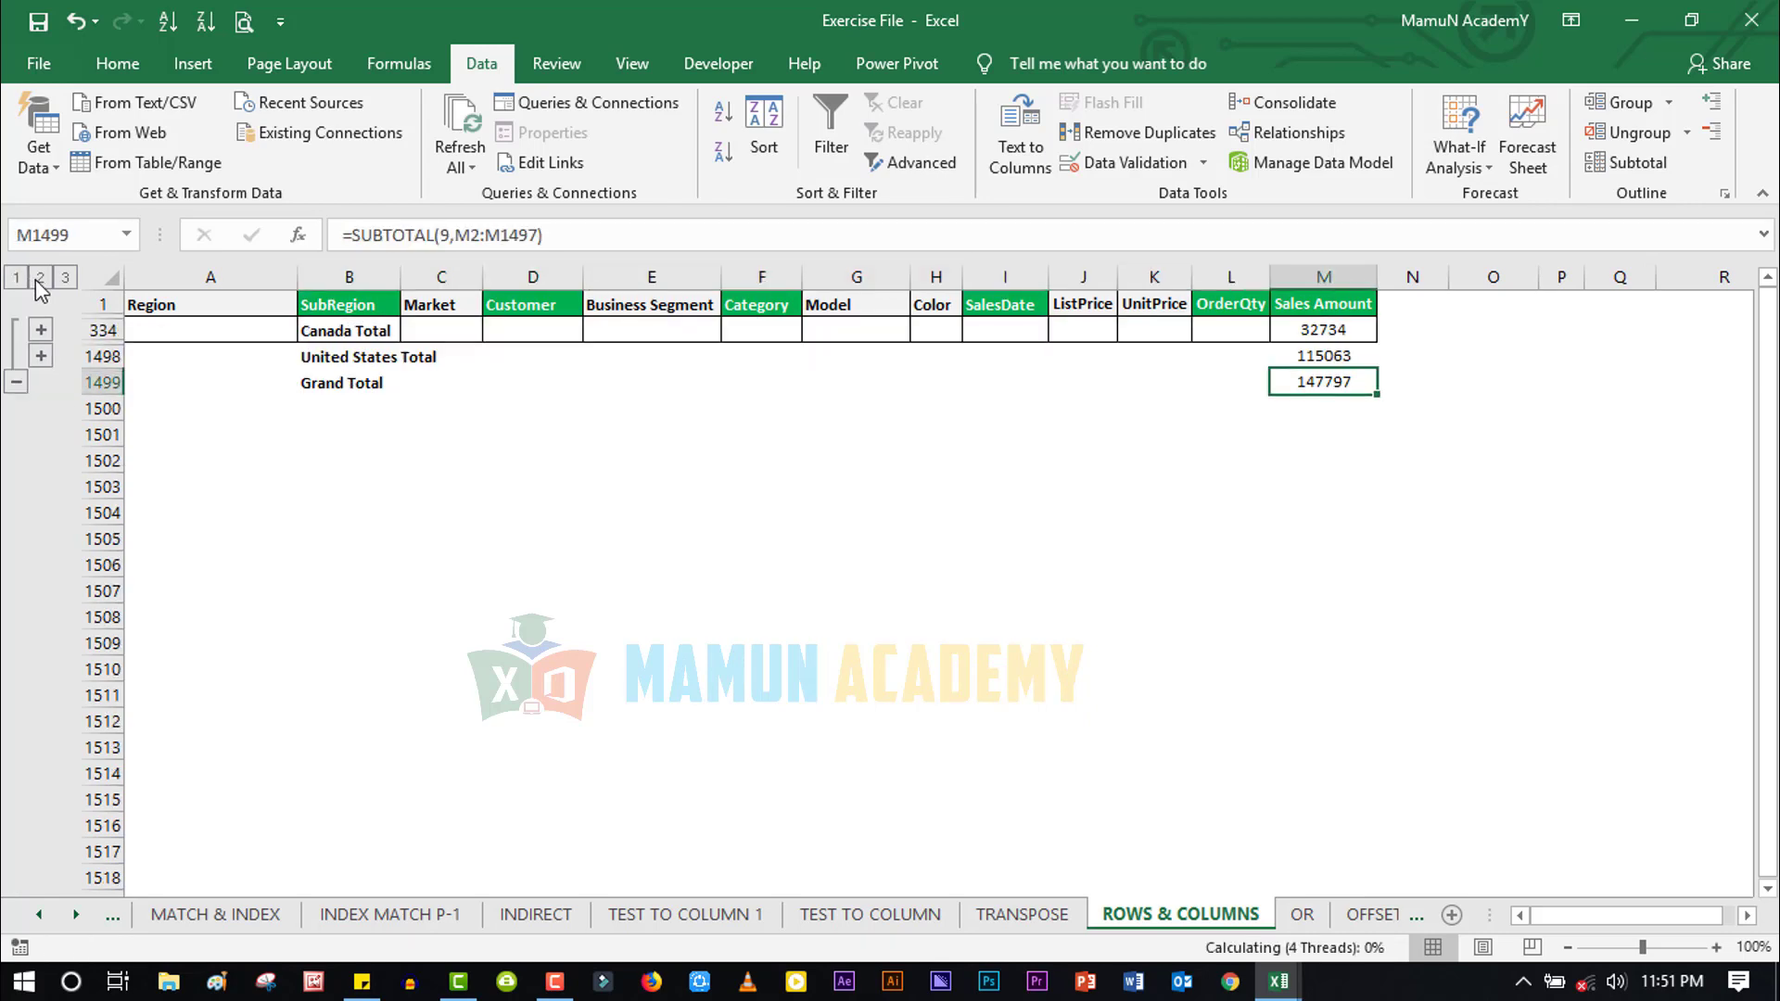
left_click(448, 335)
left_click(325, 328)
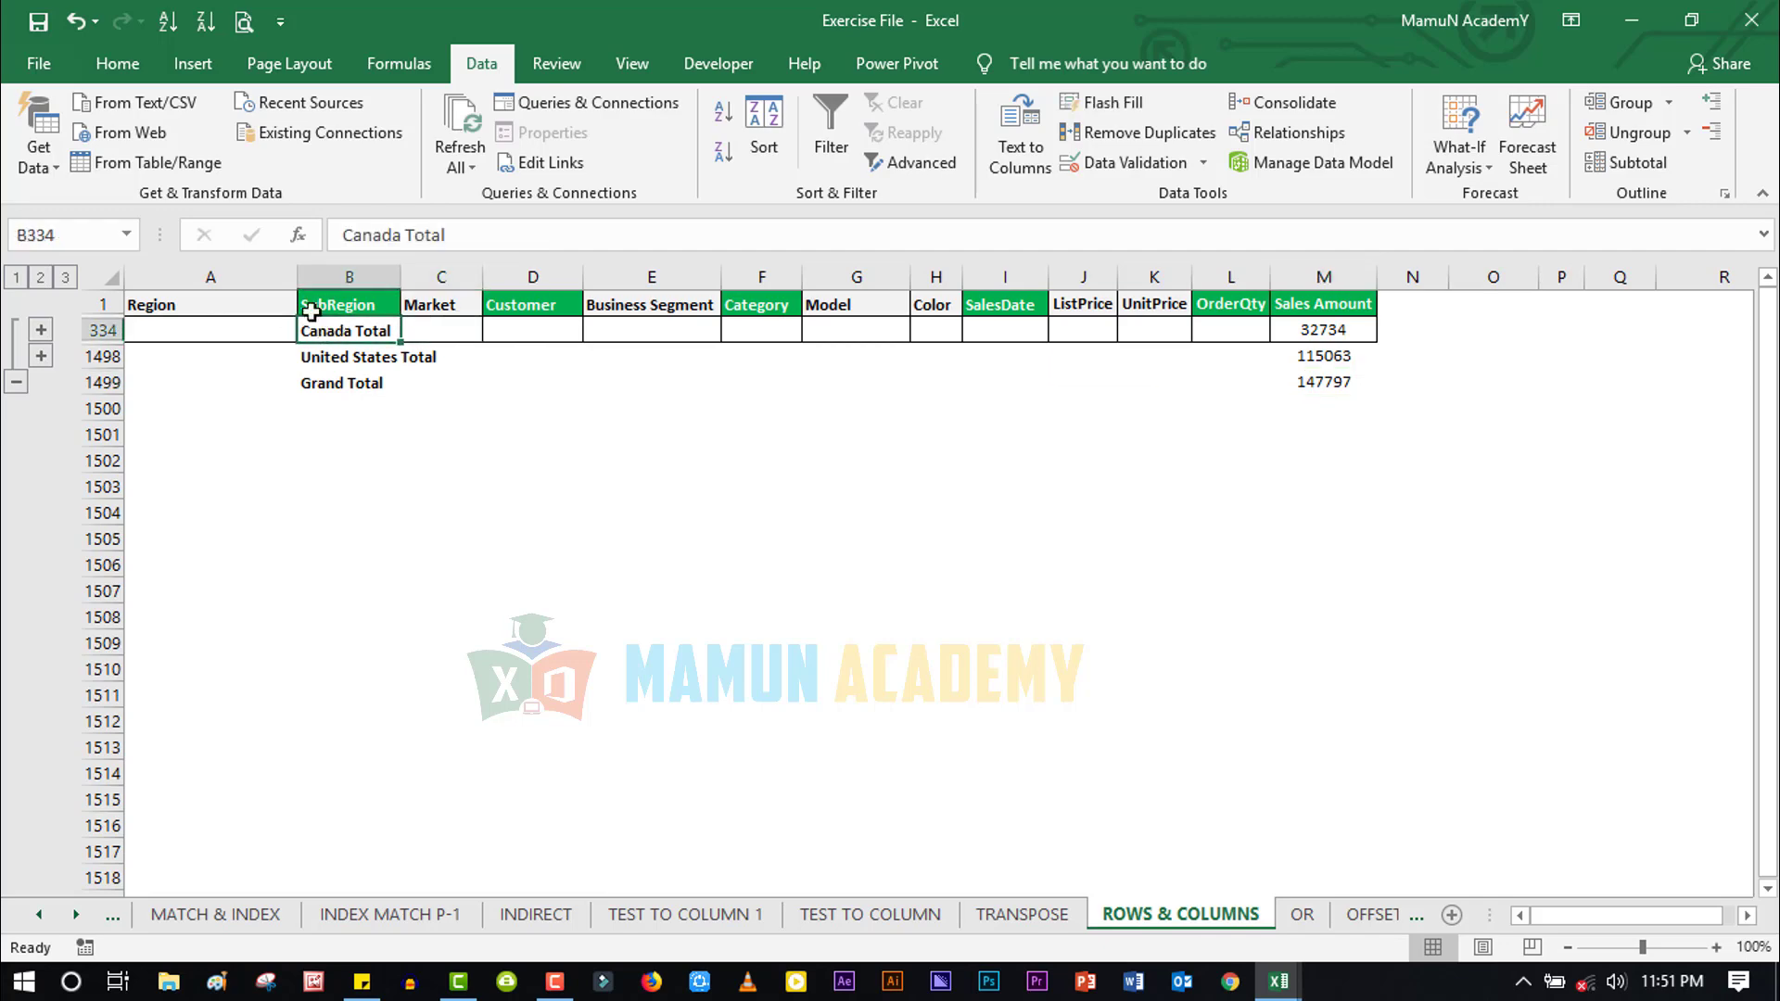
left_click(66, 278)
left_click(39, 278)
Expand the Canada and United States groups, then collapse back to level 2 country totals
left_click(45, 331)
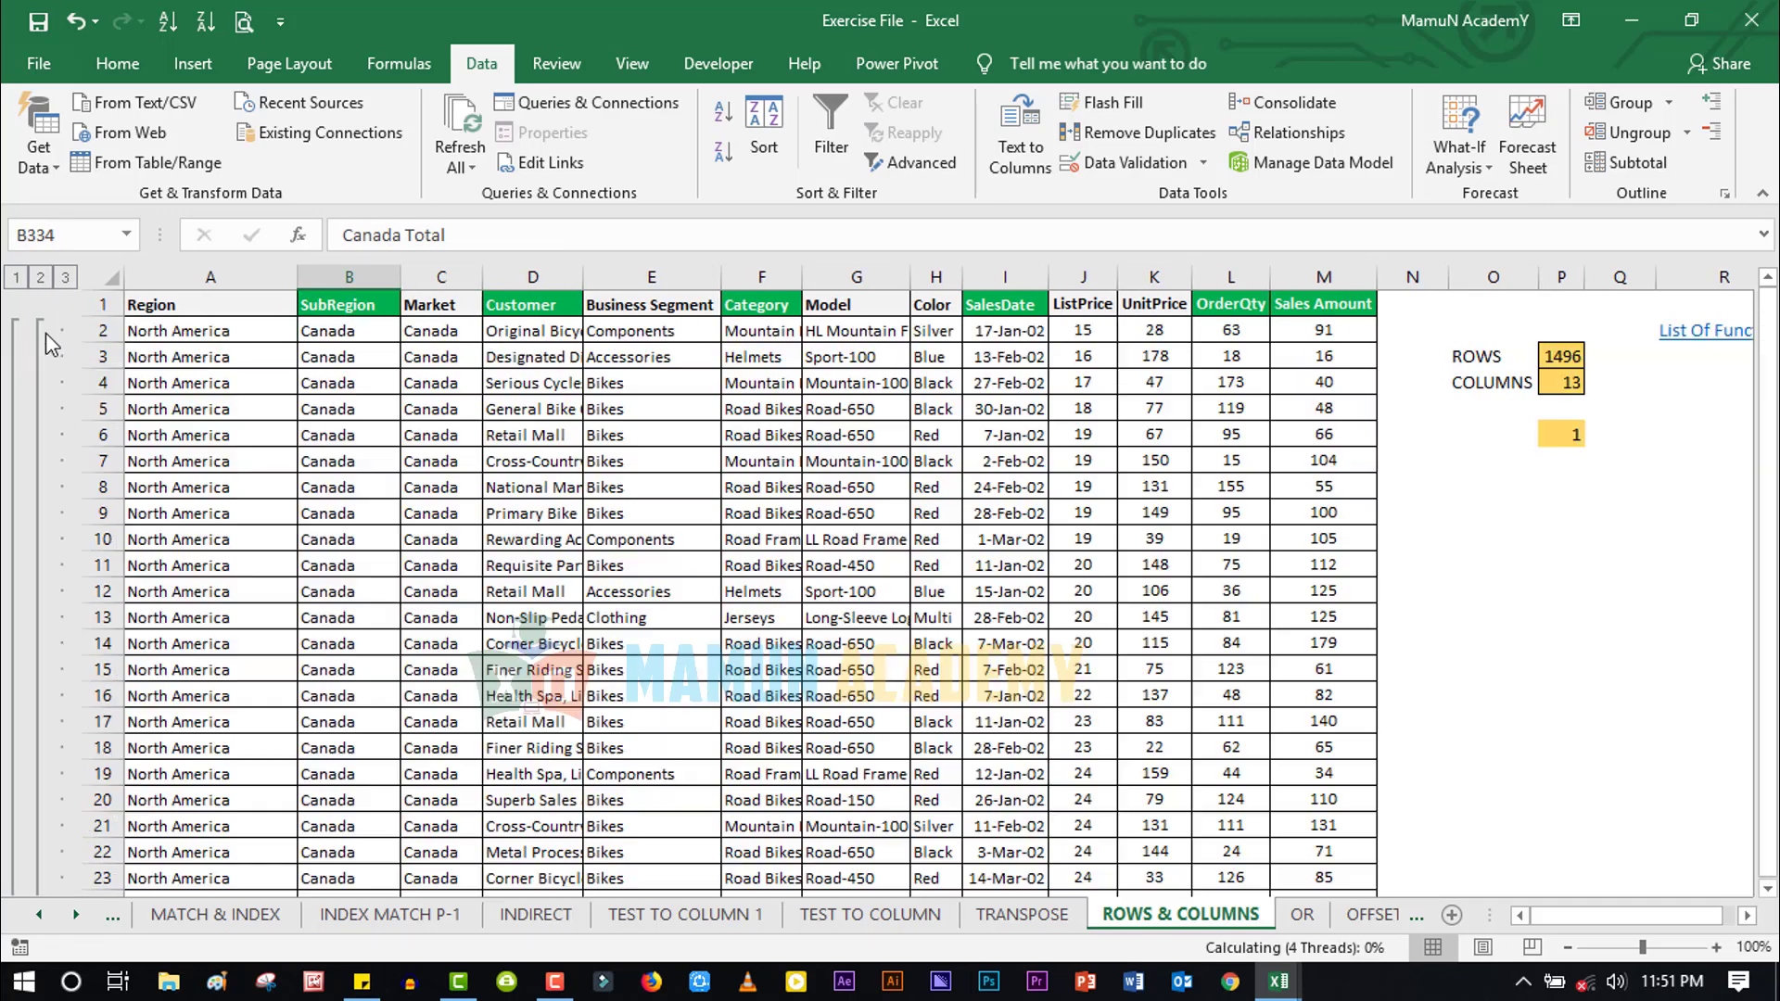
scroll(75, 463, "down", 7)
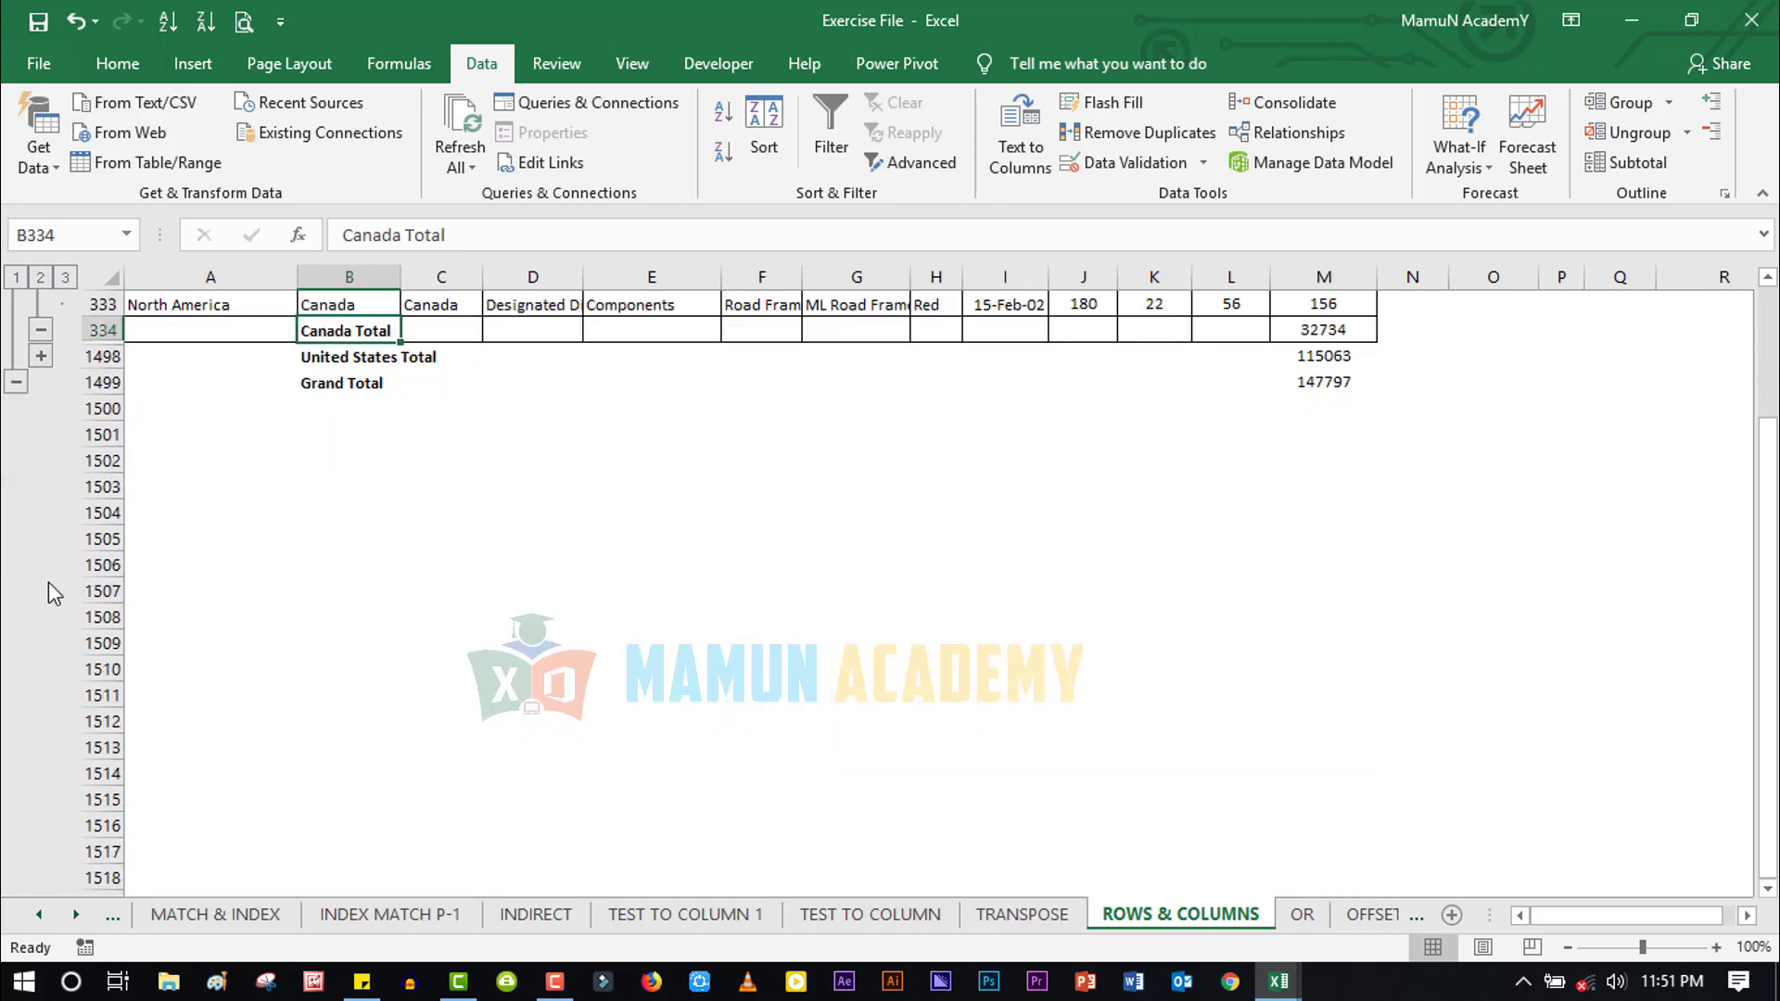
left_click(43, 356)
scroll(79, 387, "up", 8)
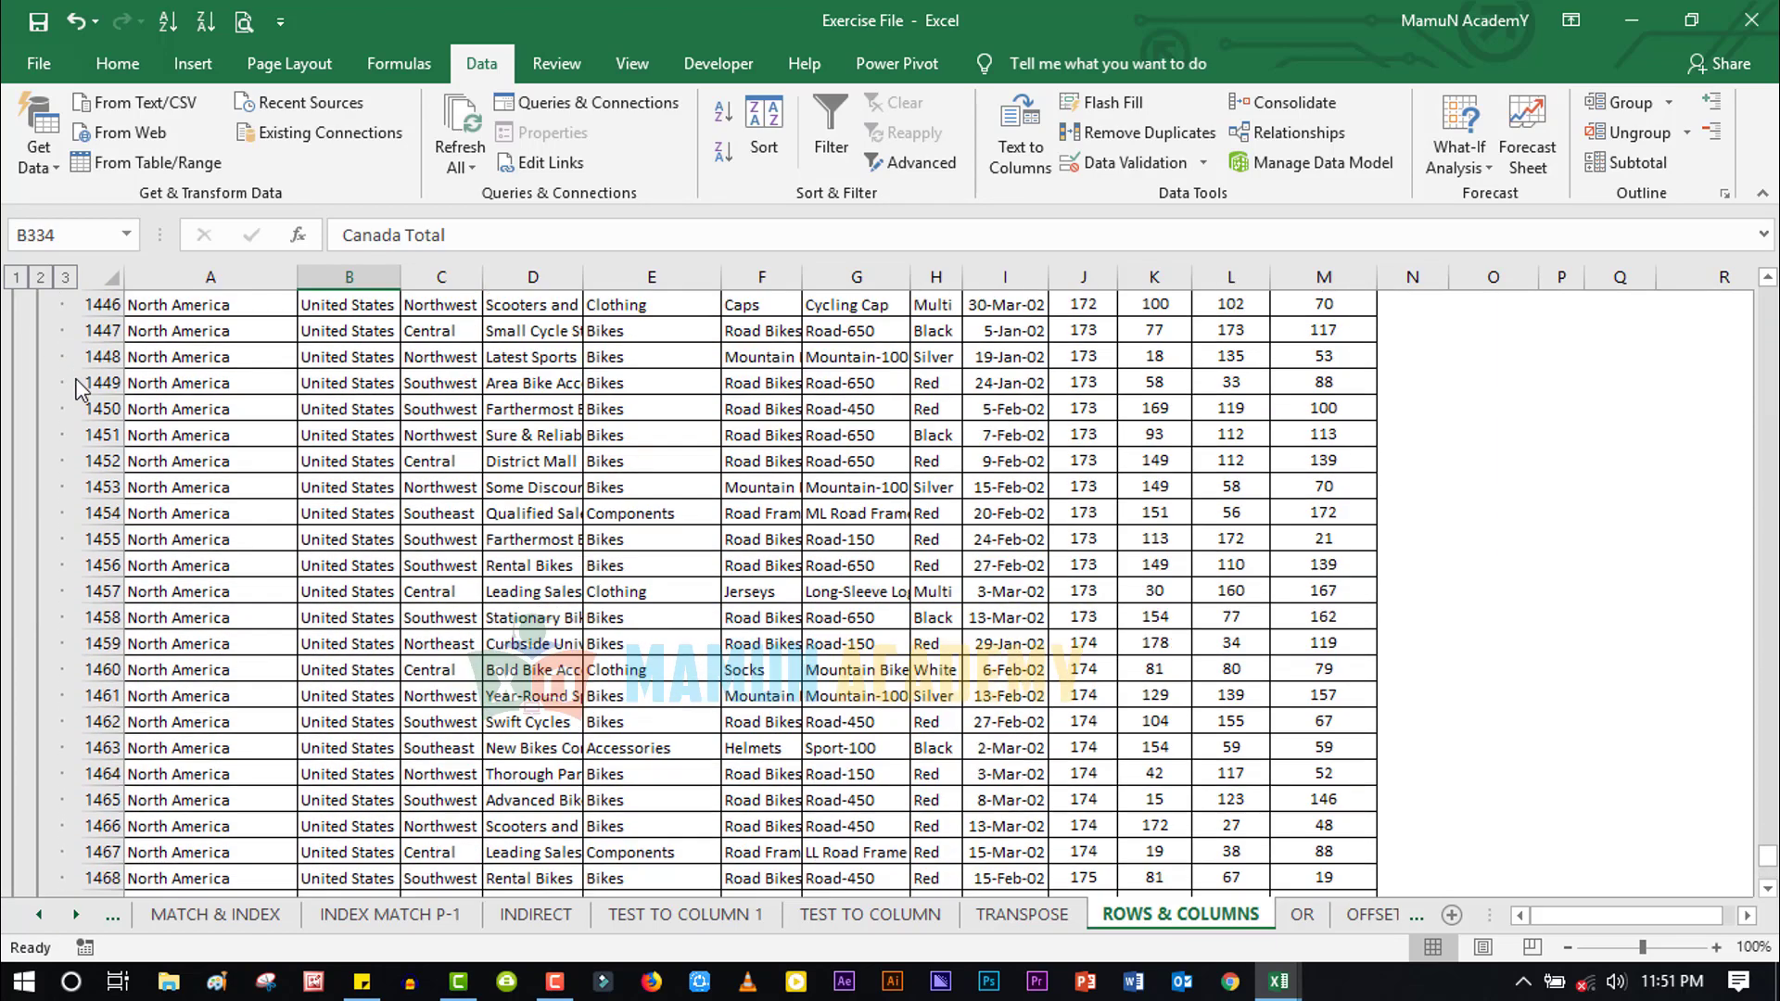
scroll(79, 387, "up", 12)
scroll(79, 387, "up", 8)
scroll(79, 387, "up", 8)
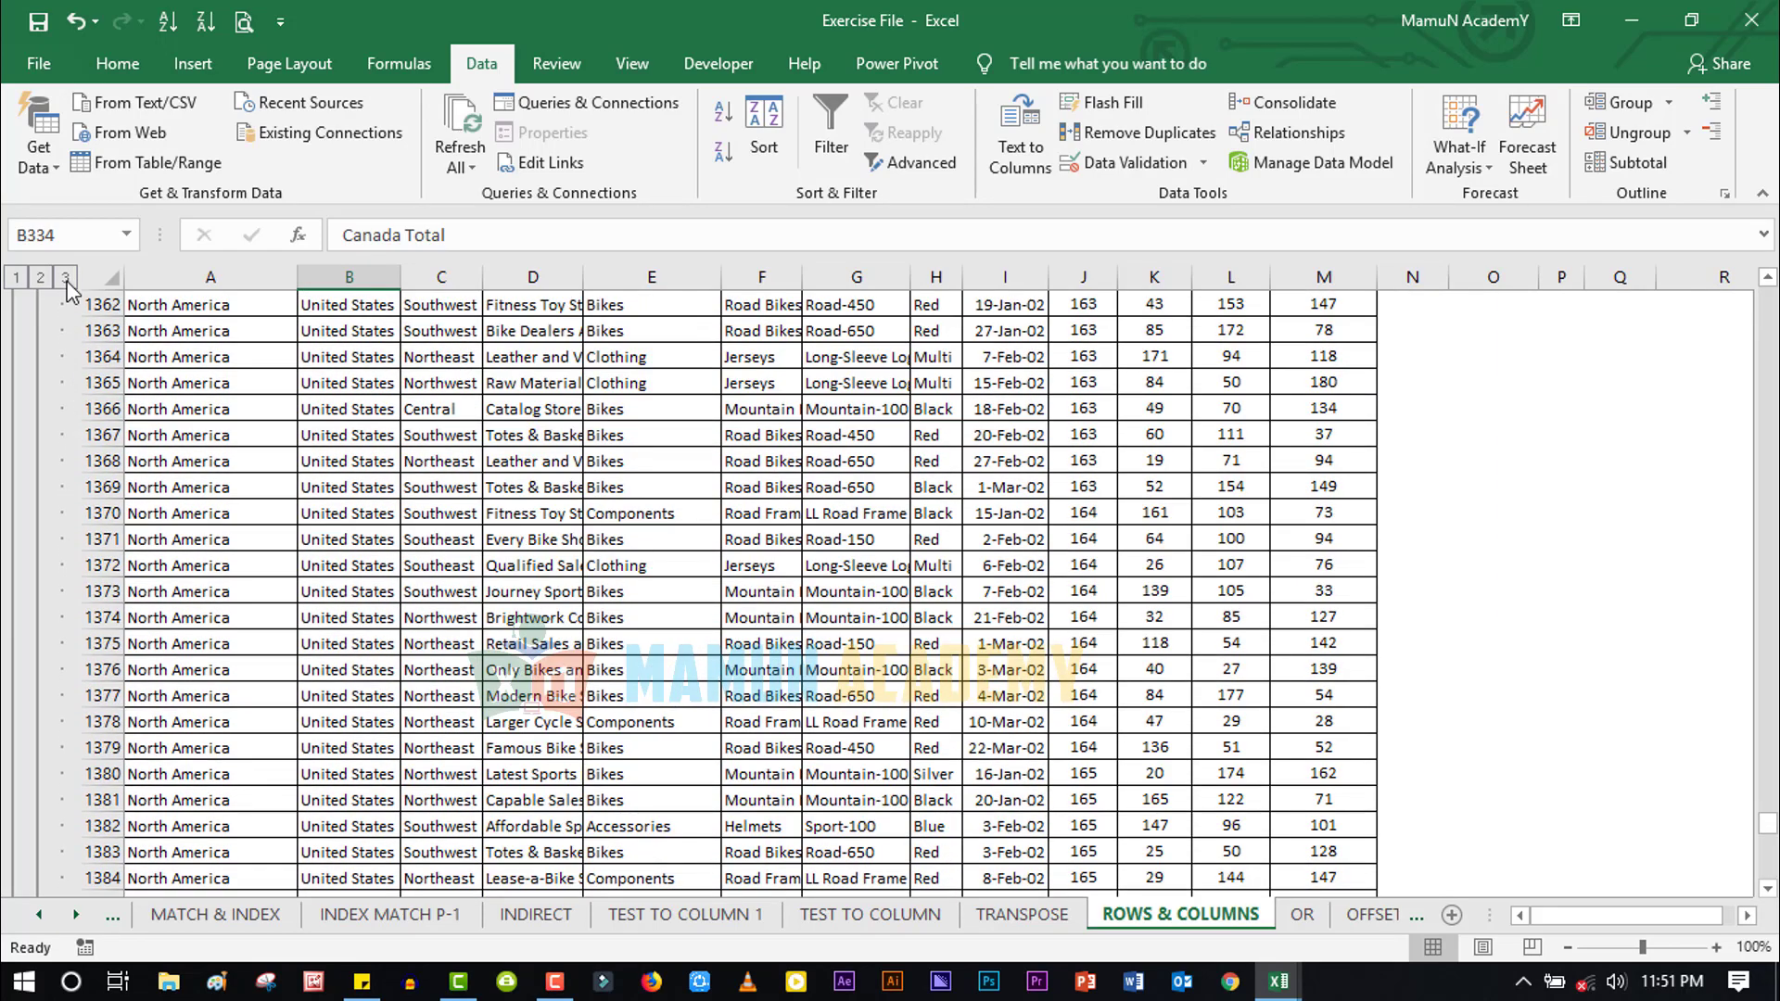
left_click(41, 277)
scroll(131, 398, "up", 1)
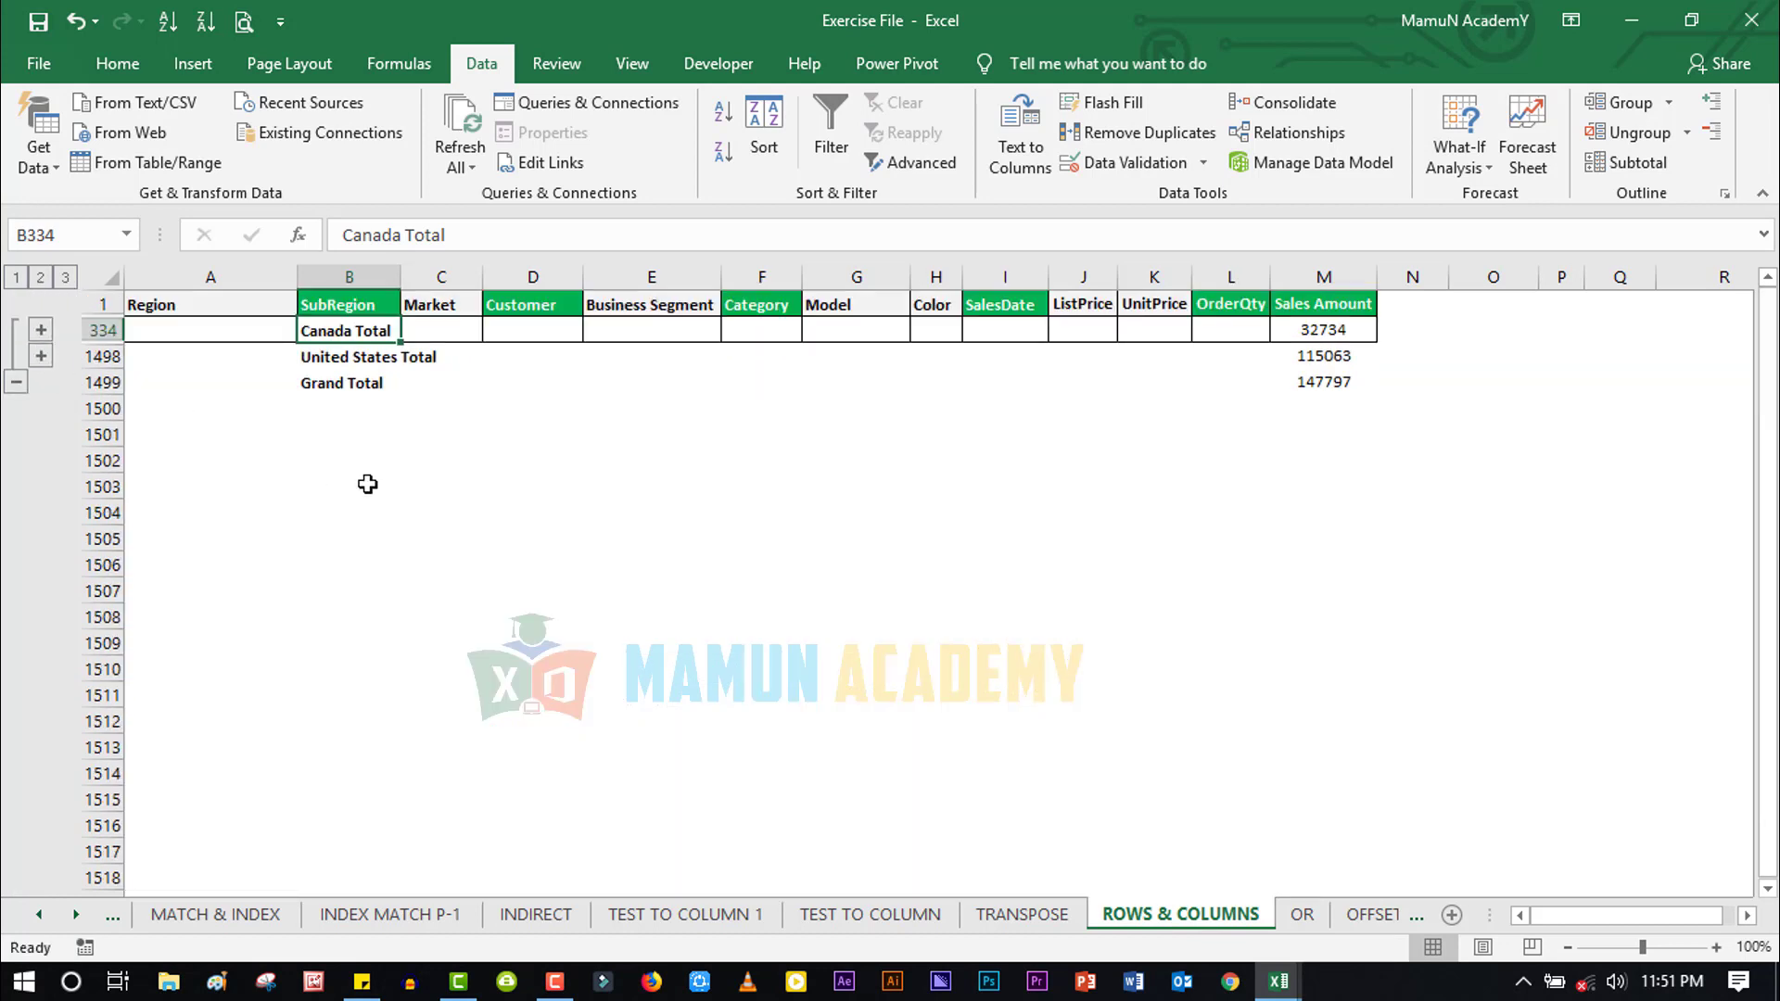
left_click(363, 357)
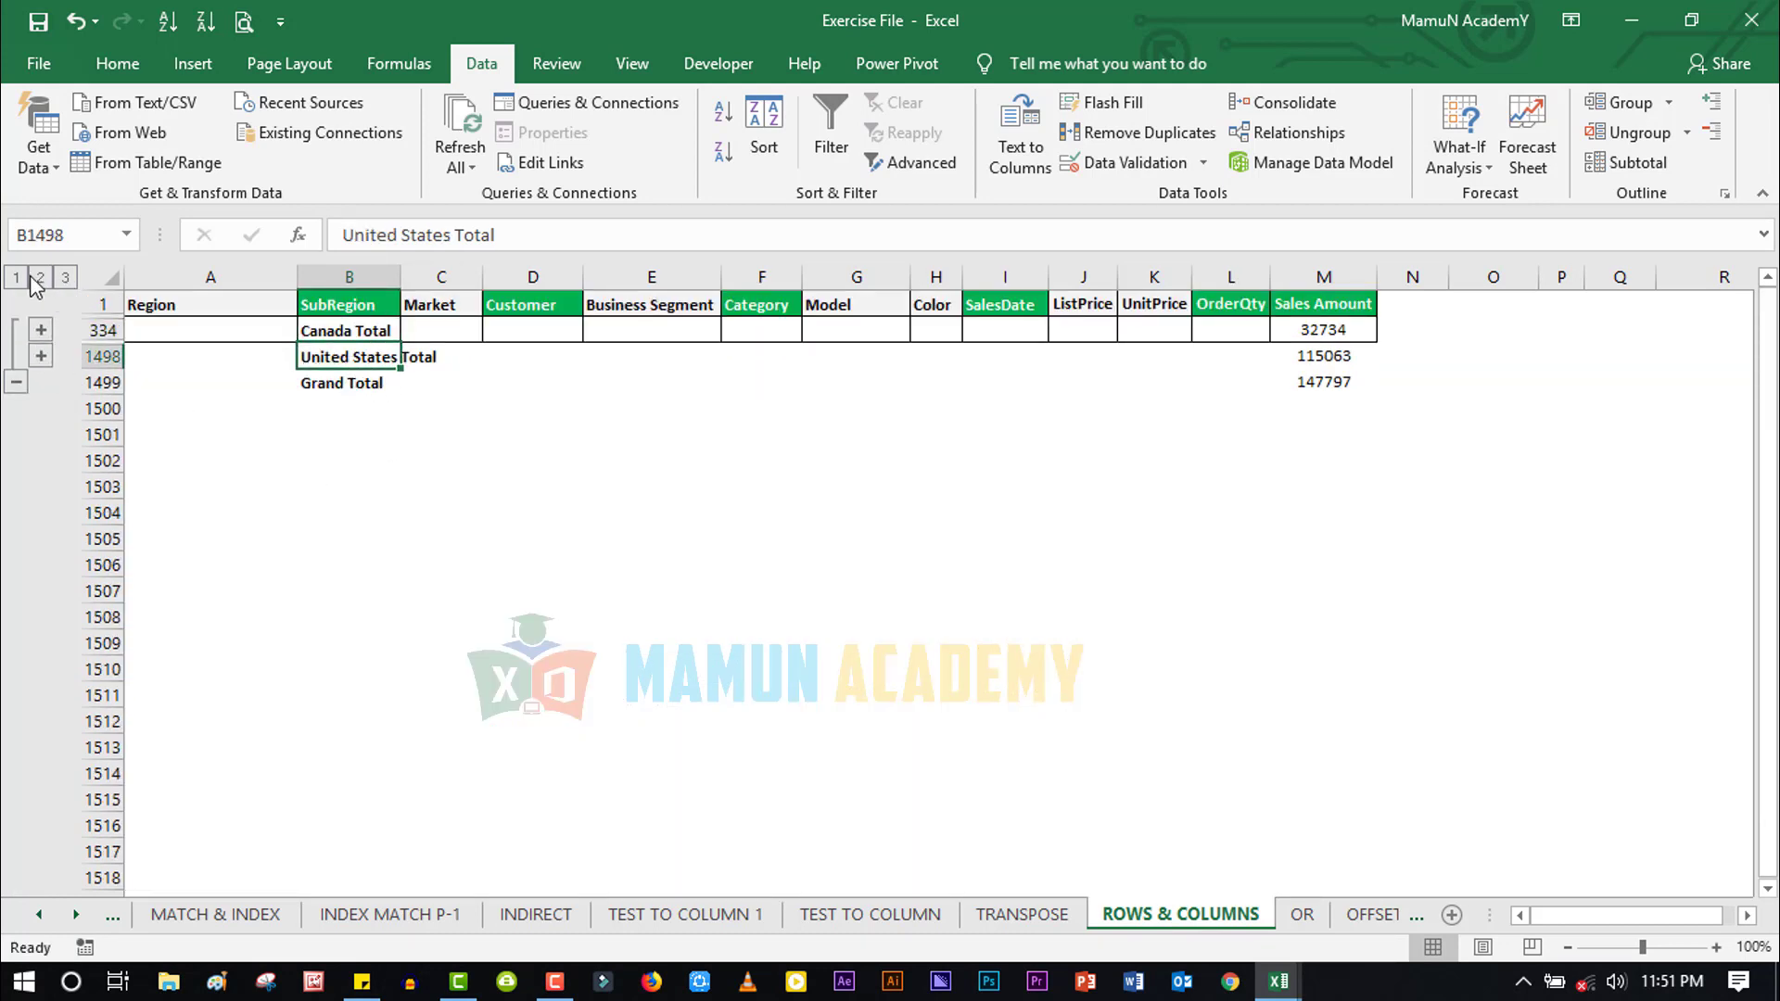
Clear the outline from the subtotalled sheet and select the Category header
left_click(1687, 132)
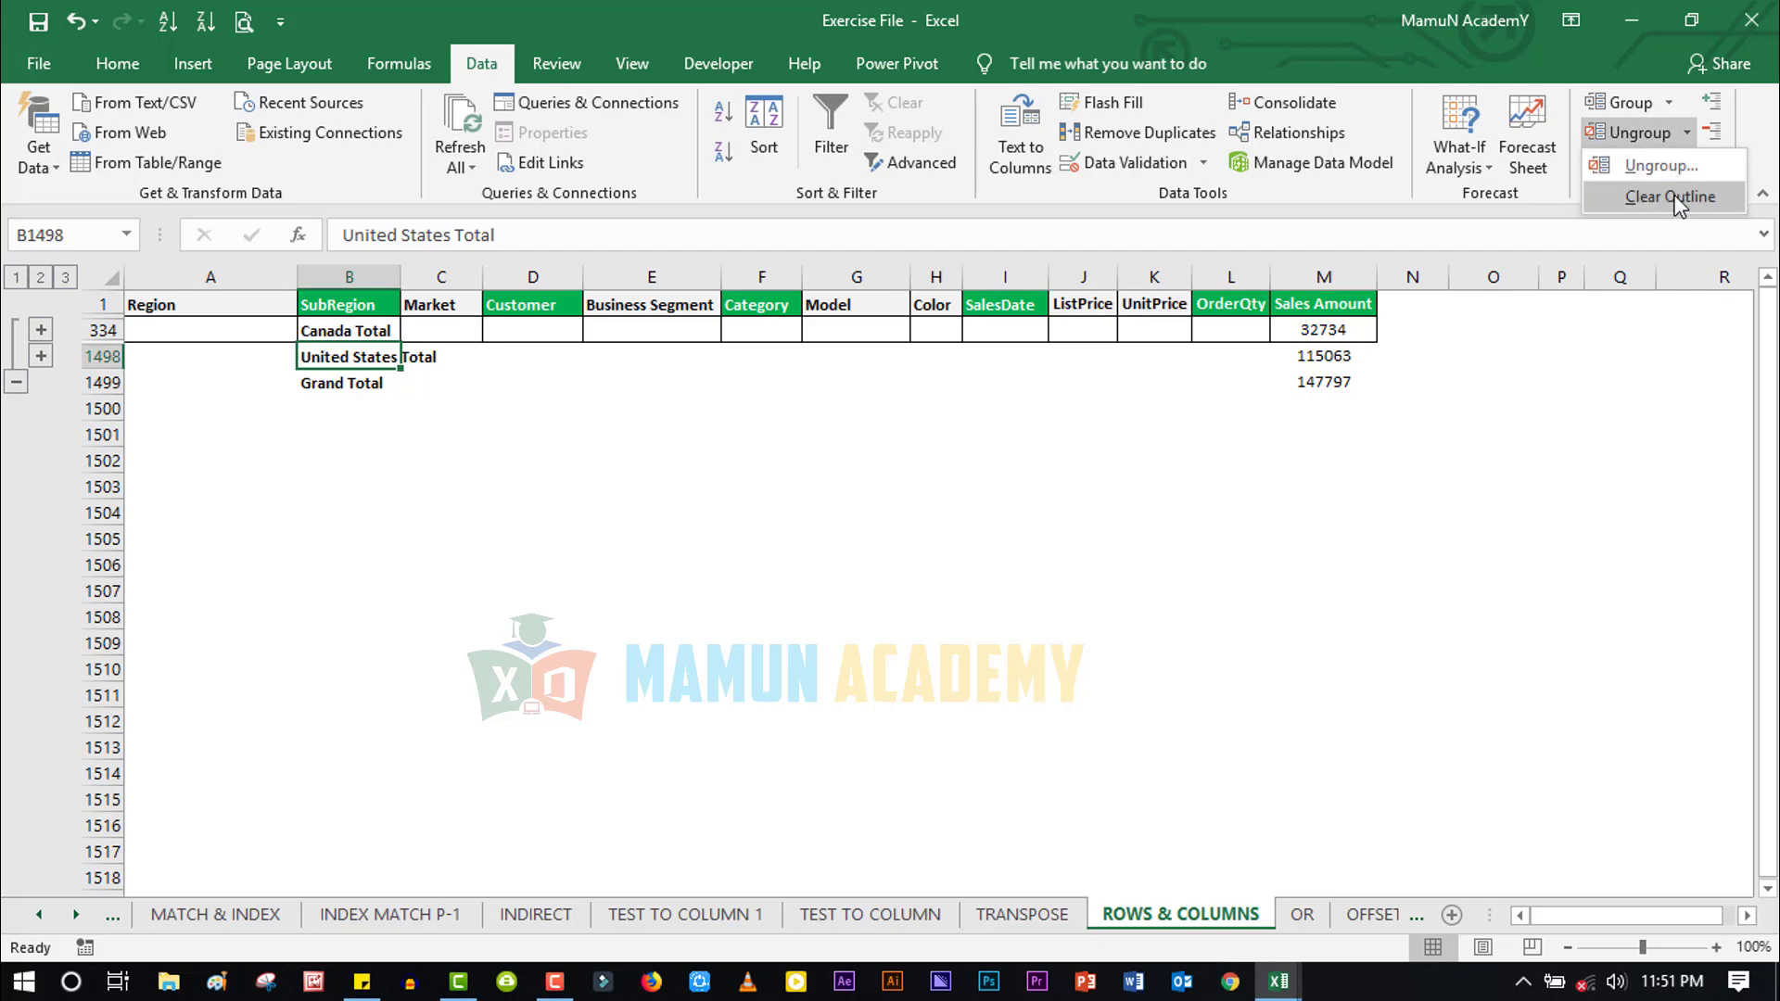
left_click(1680, 200)
left_click(726, 481)
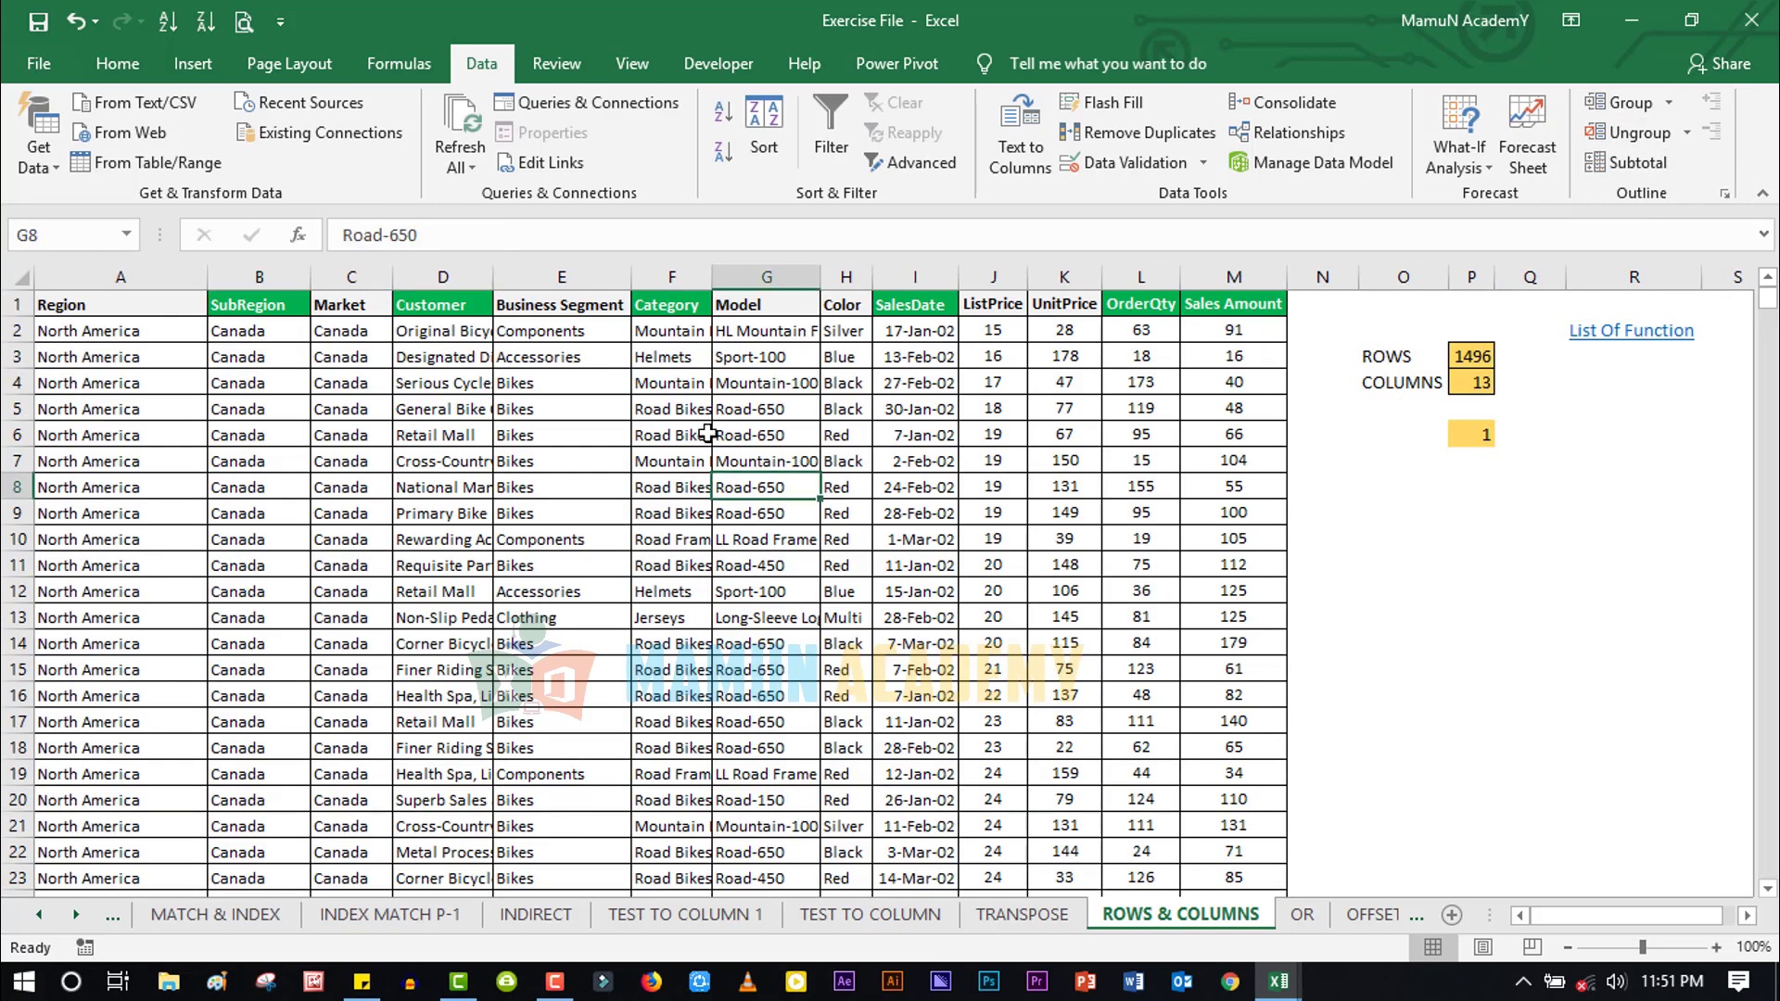
left_click(686, 304)
Replace the subtotals with Sum of Sales Amount at each change in Category
left_click(1638, 163)
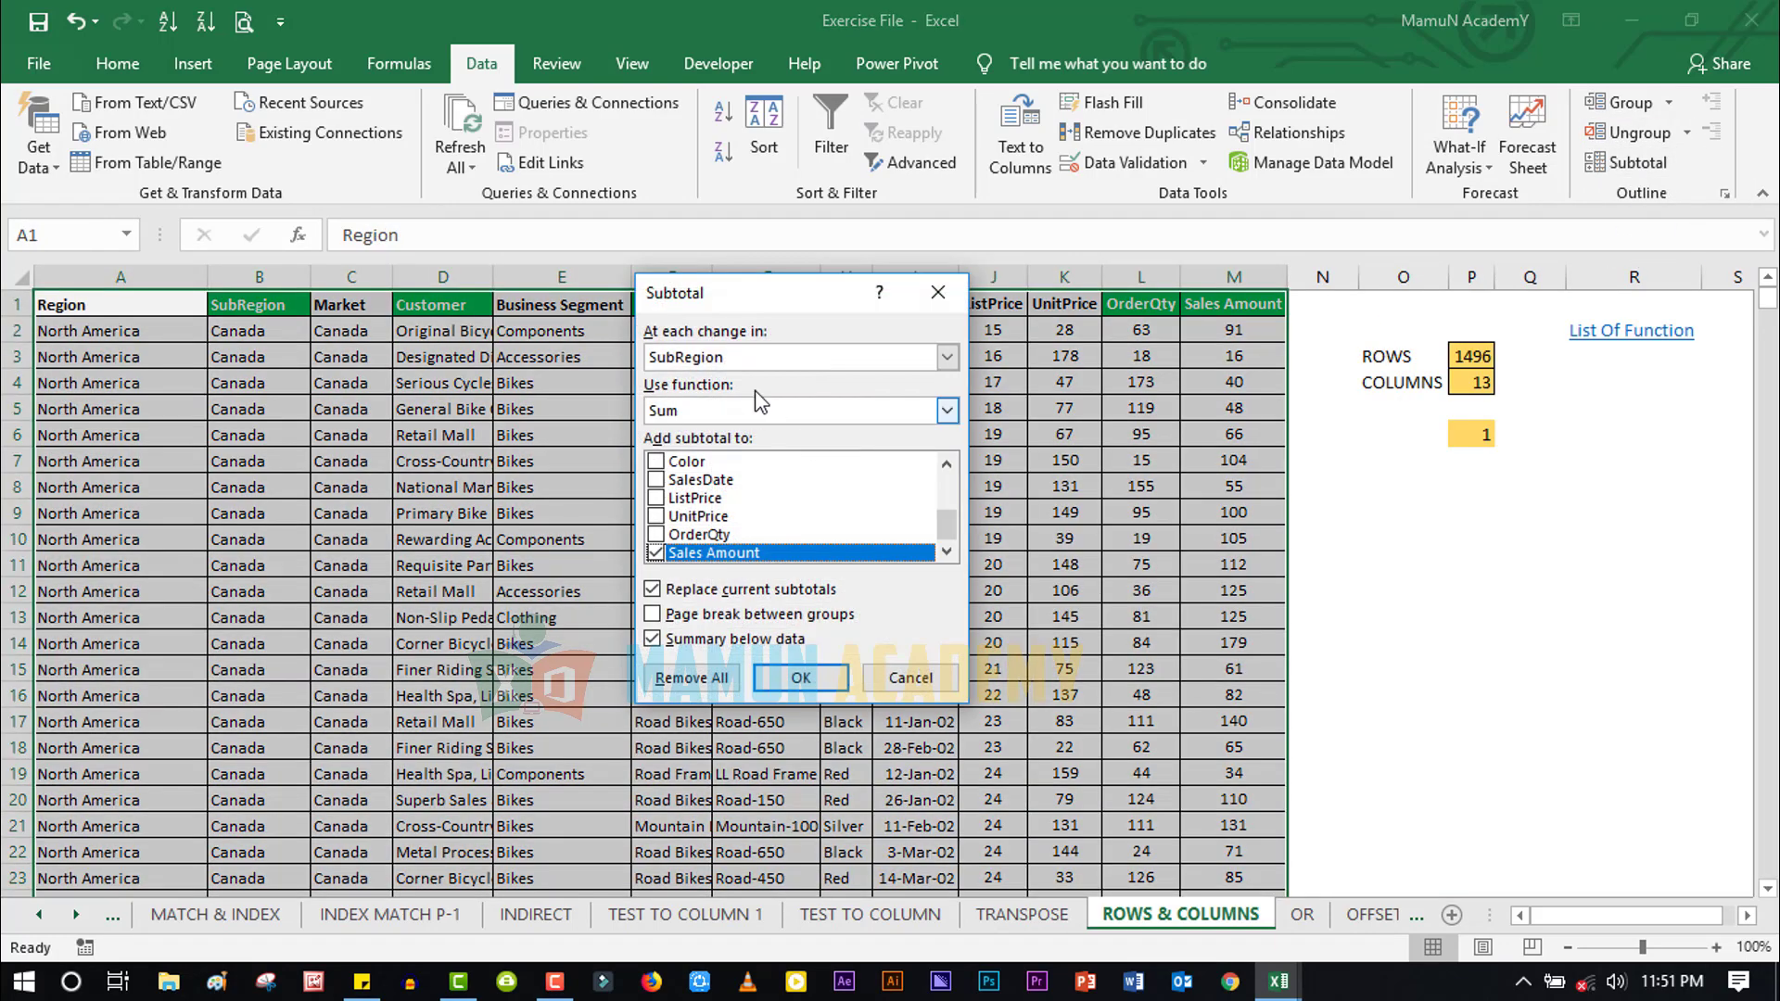
left_click(763, 412)
left_click(753, 346)
left_click(753, 346)
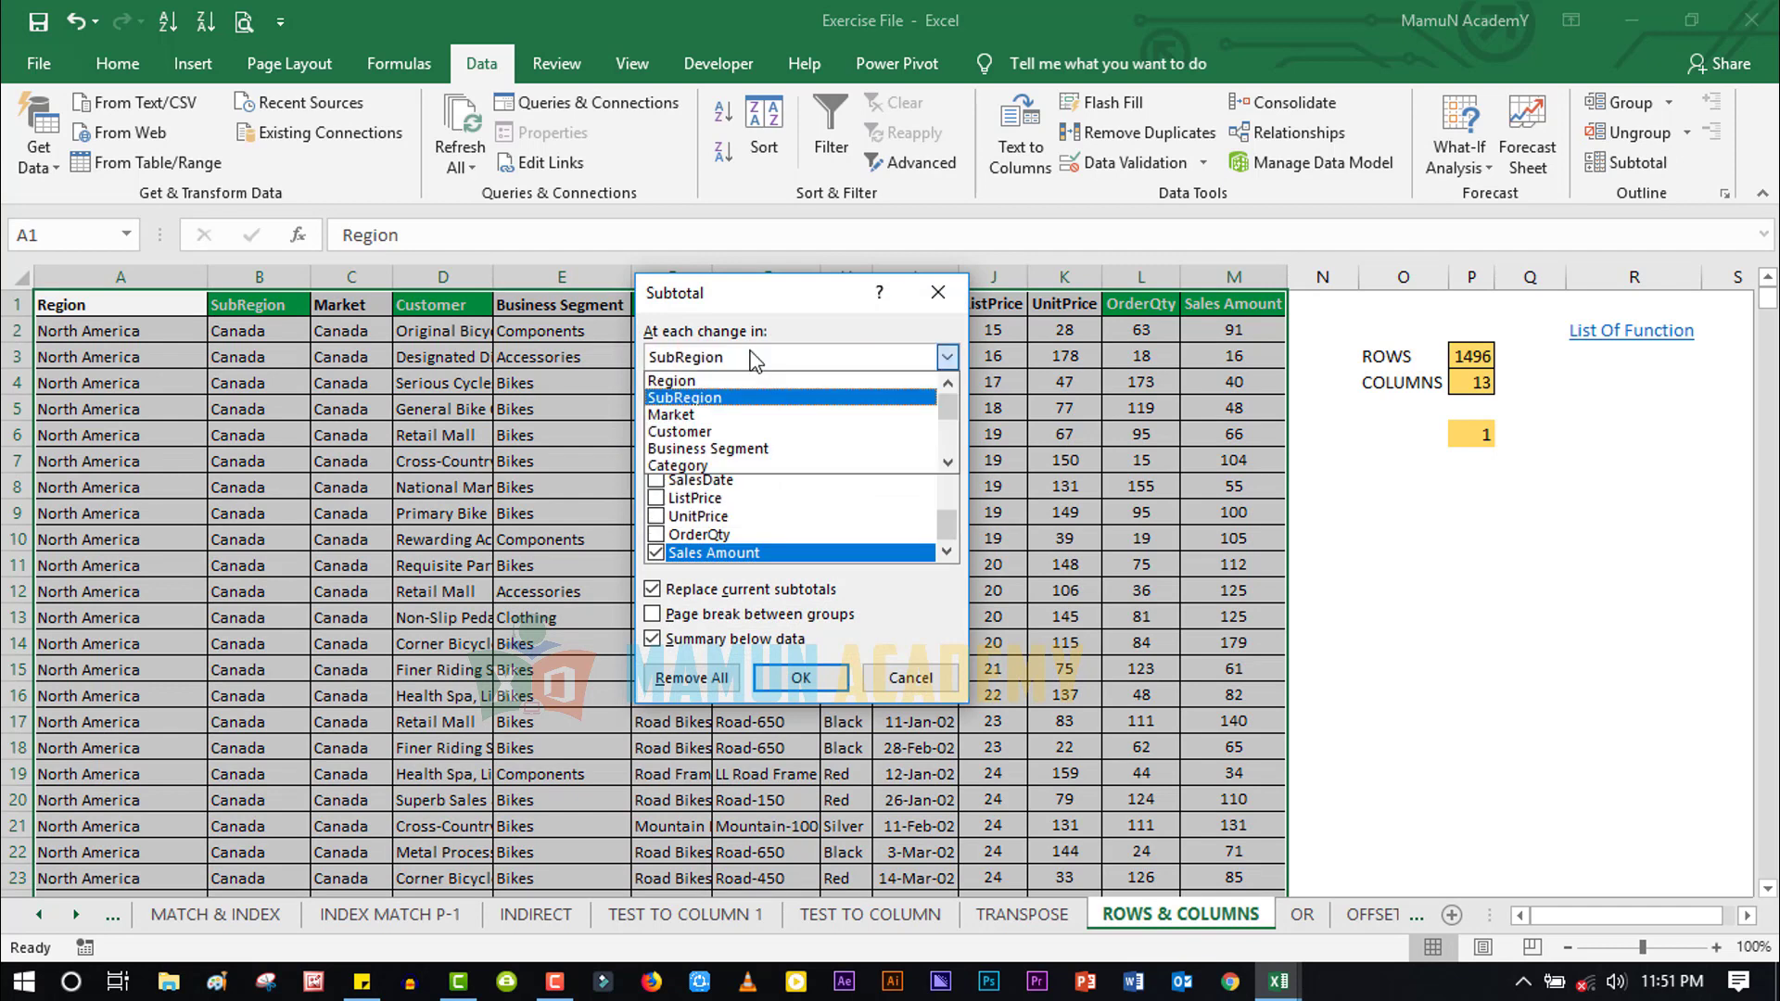
left_click(697, 414)
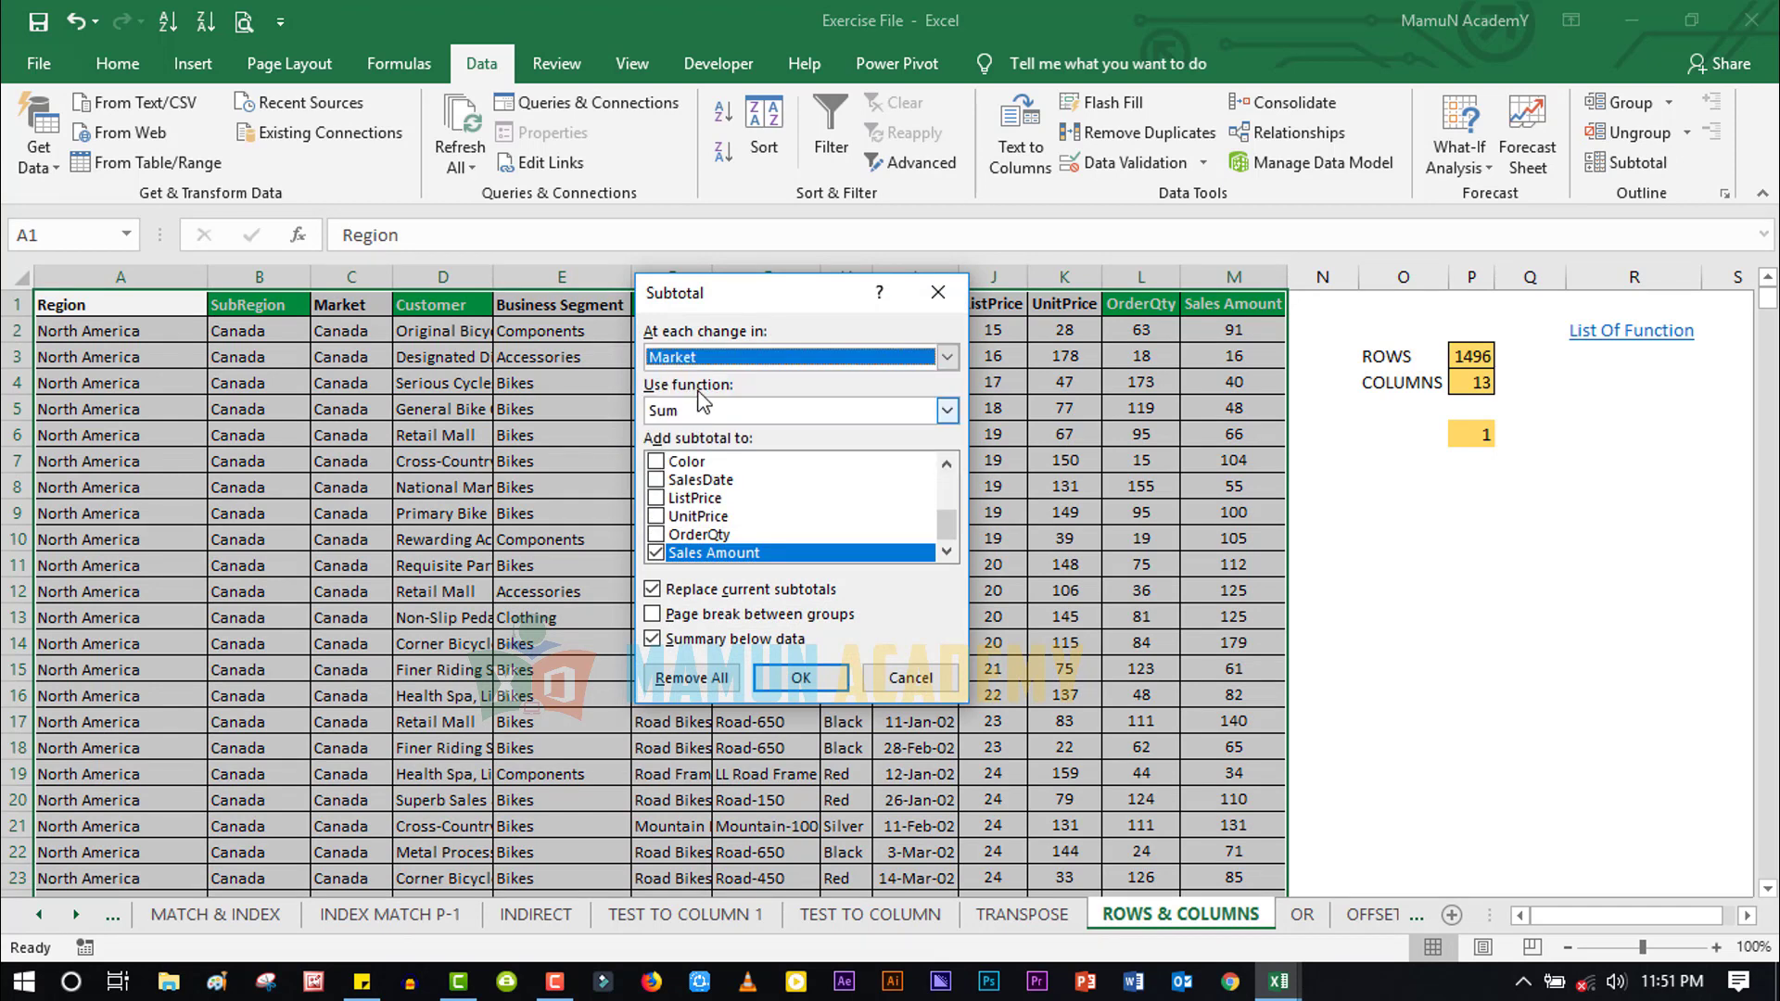
left_click(701, 359)
left_click(701, 363)
left_click(700, 363)
left_click(697, 466)
left_click(800, 678)
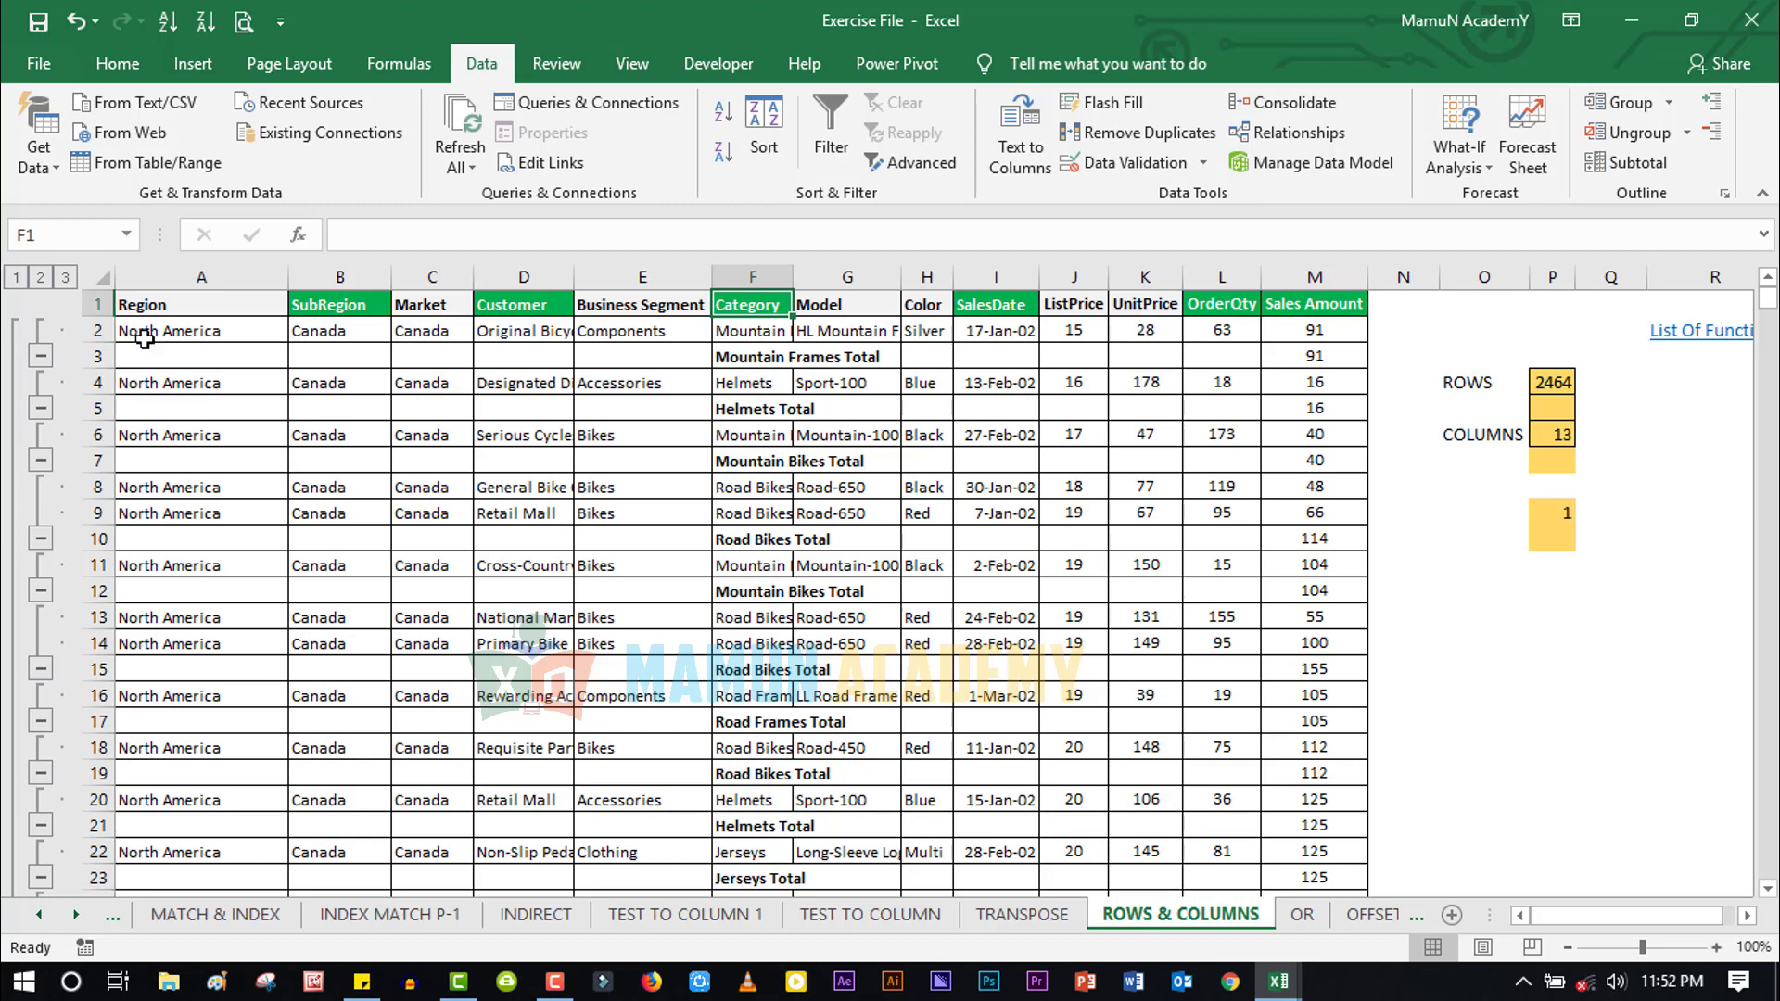
left_click(39, 277)
left_click(15, 276)
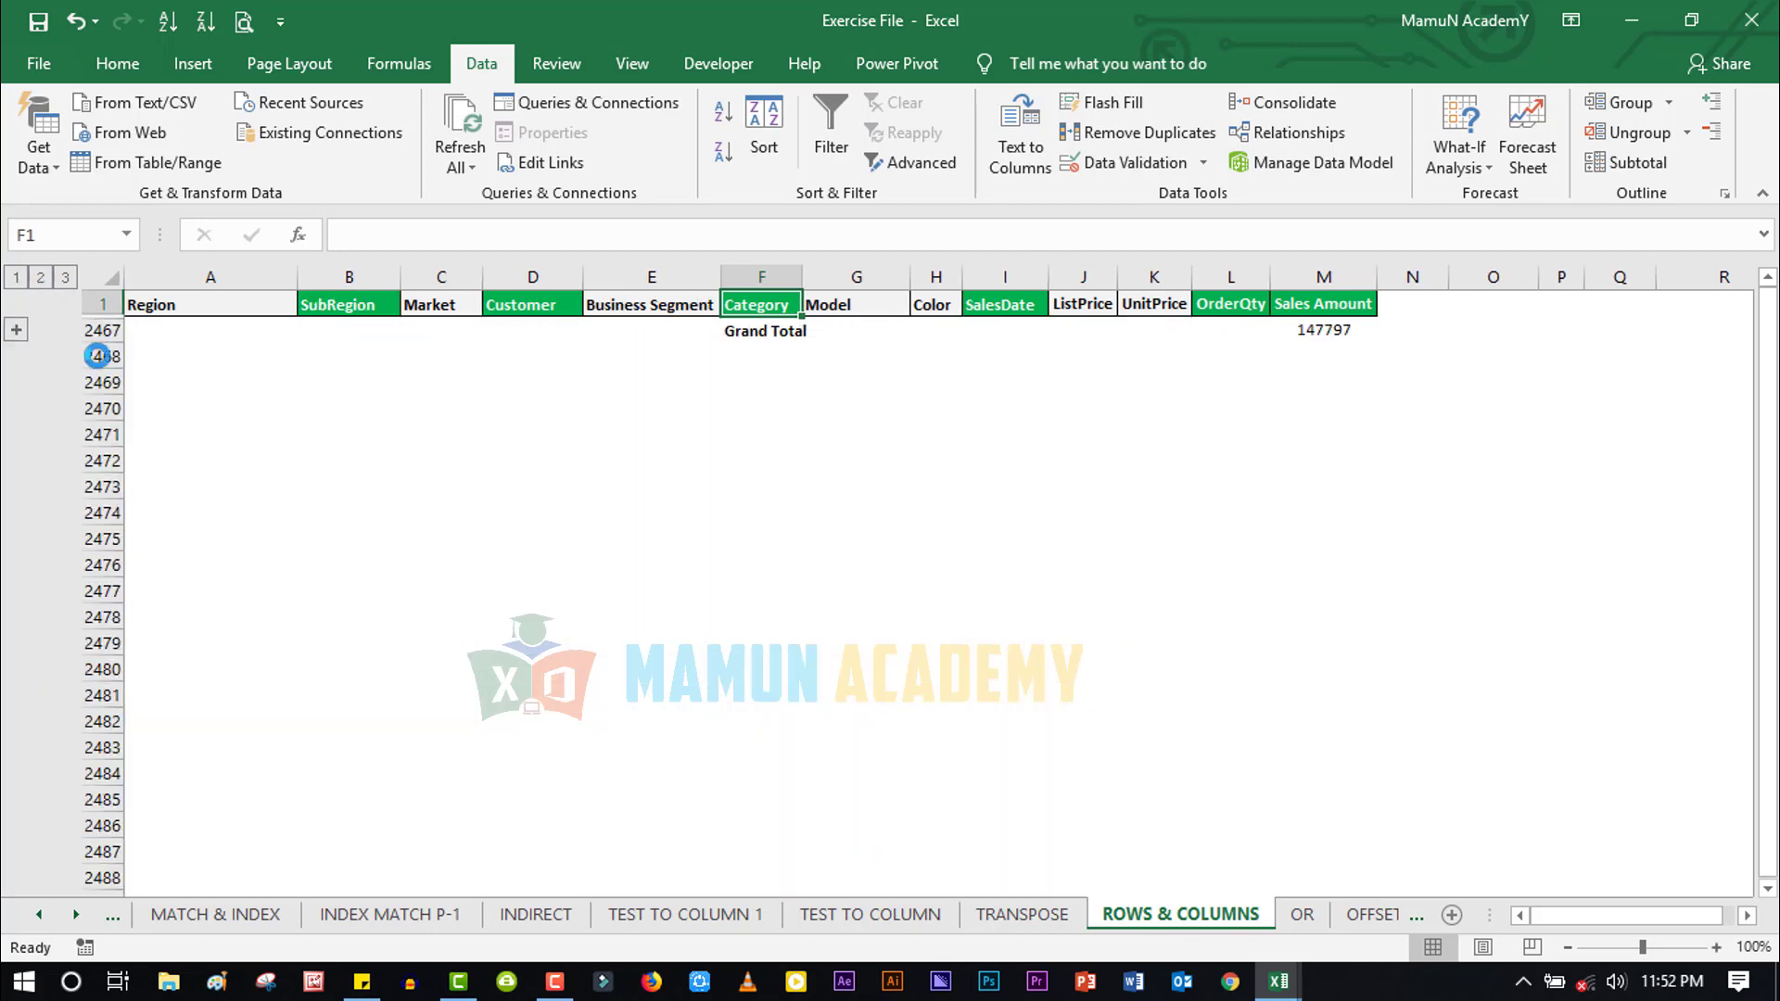
scroll(194, 433, "down", 3)
scroll(386, 453, "down", 5)
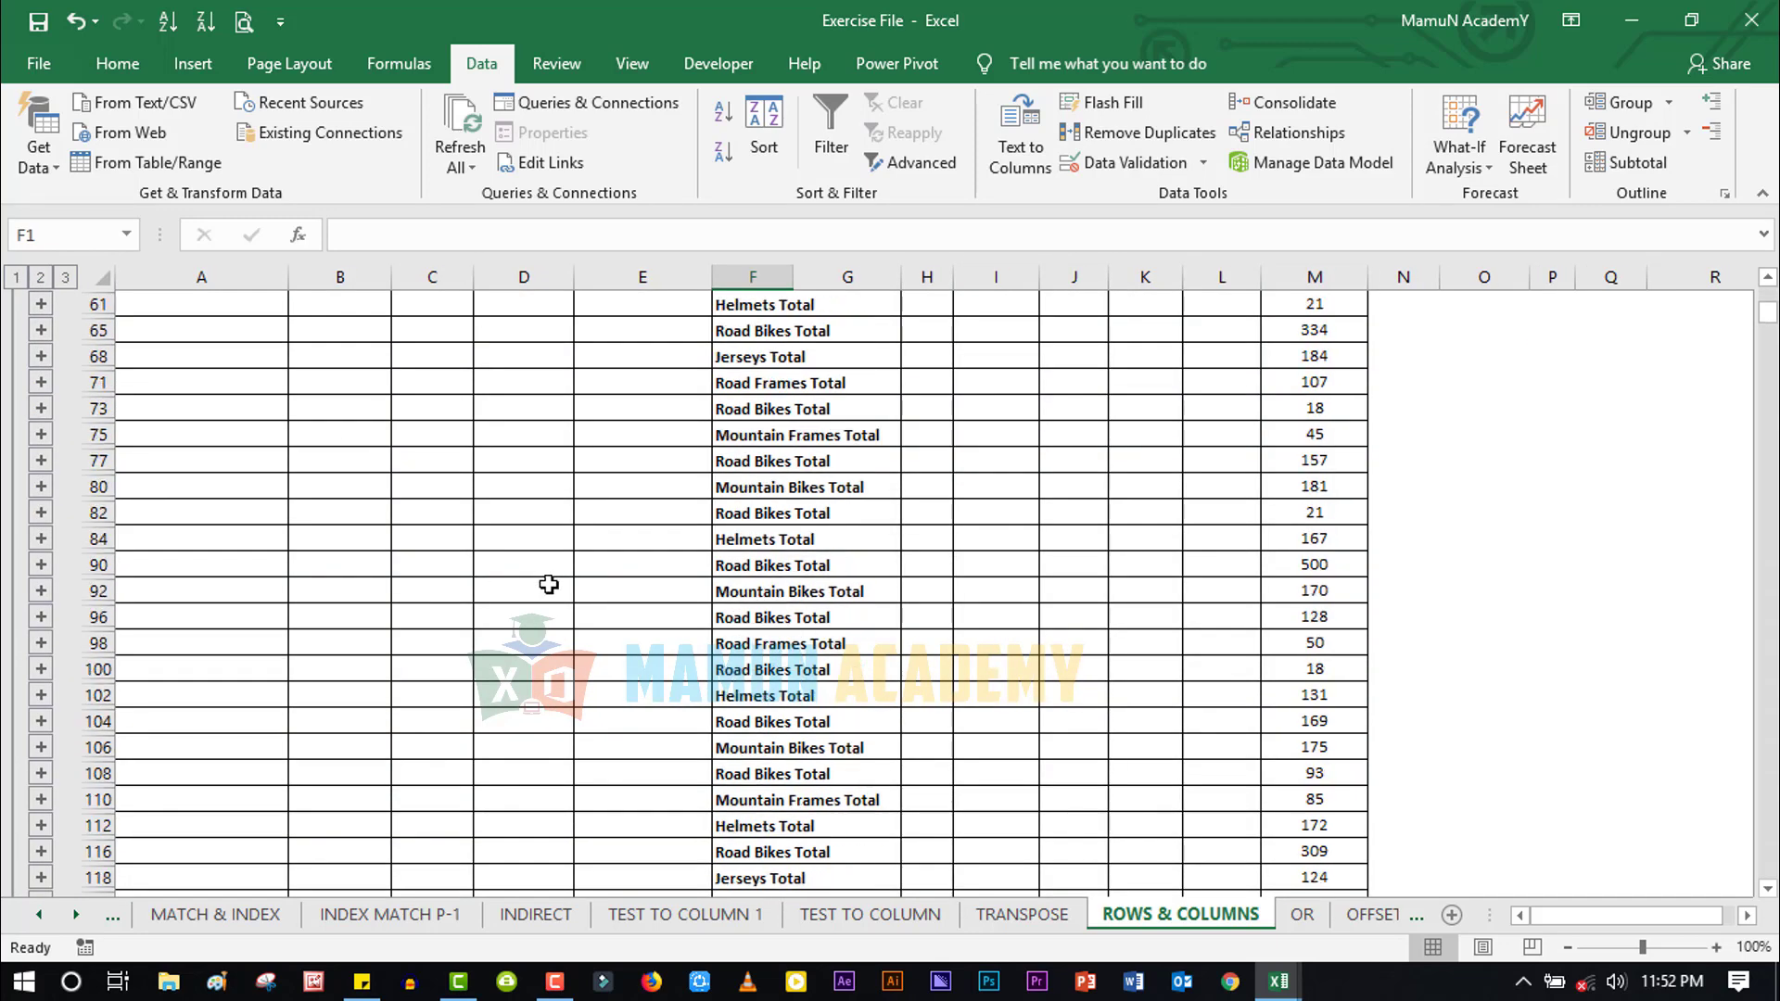
scroll(548, 584, "down", 6)
scroll(576, 616, "down", 6)
scroll(658, 586, "down", 6)
scroll(742, 561, "up", 6)
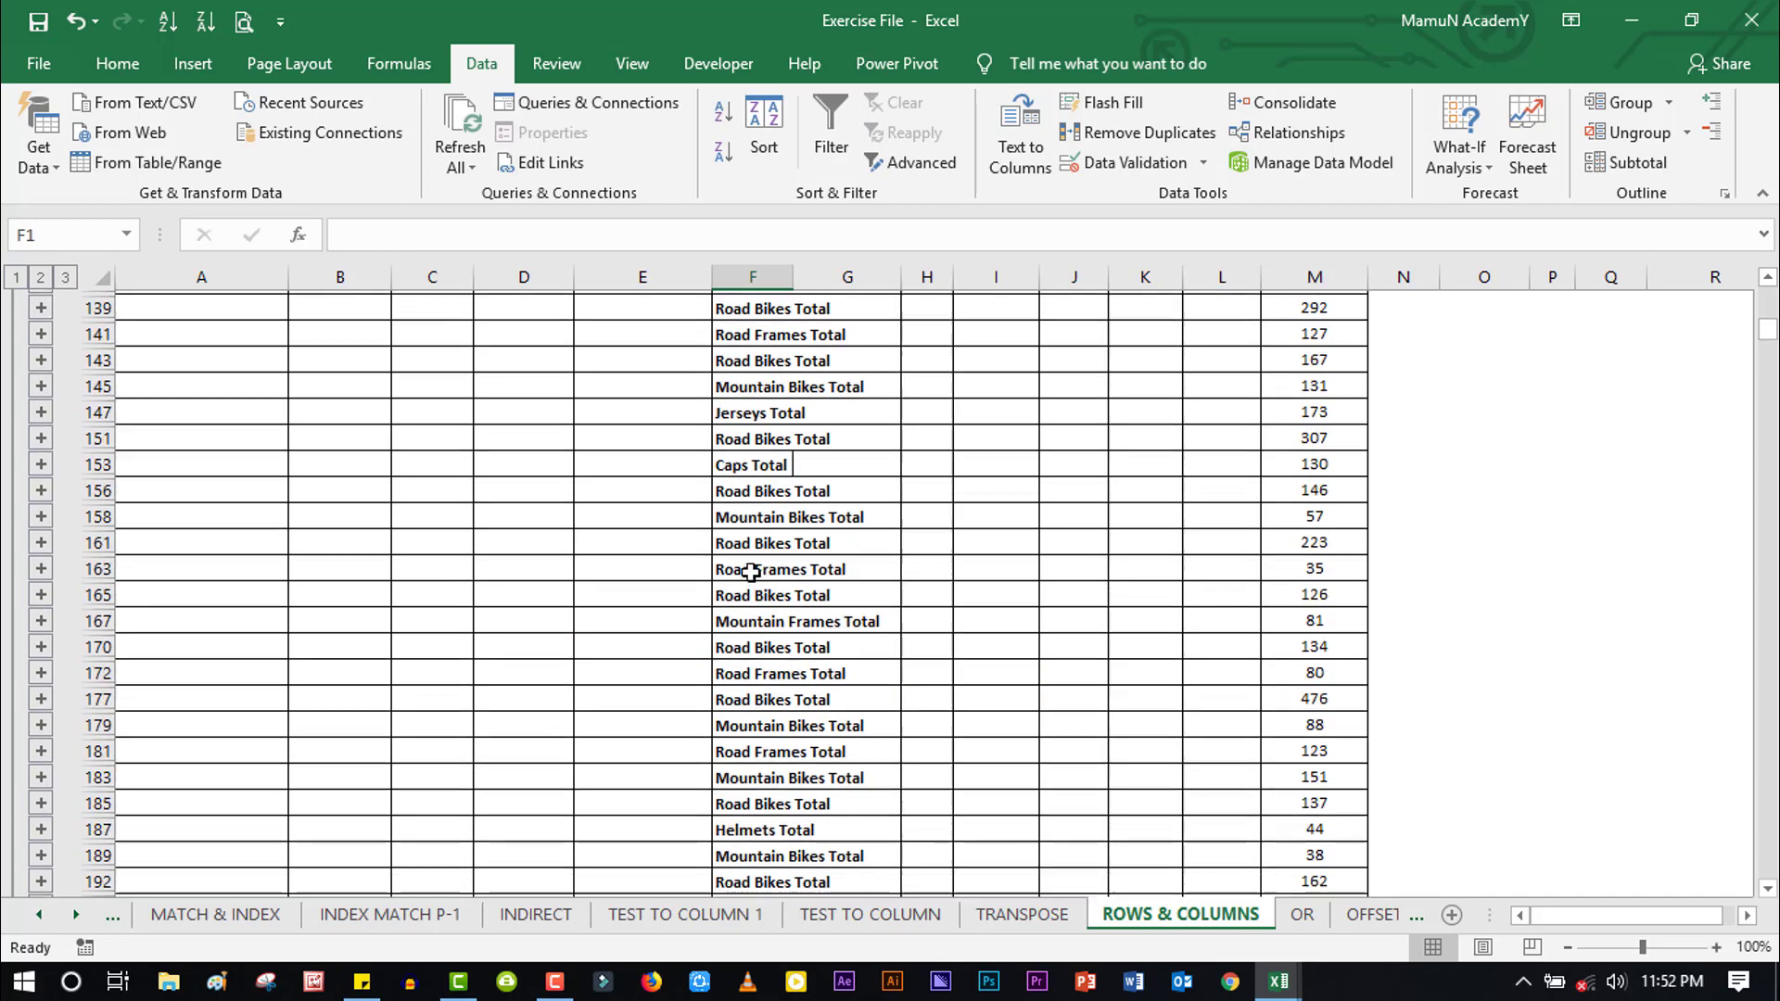
scroll(749, 569, "up", 9)
scroll(752, 571, "up", 5)
scroll(751, 570, "up", 4)
scroll(752, 570, "up", 1)
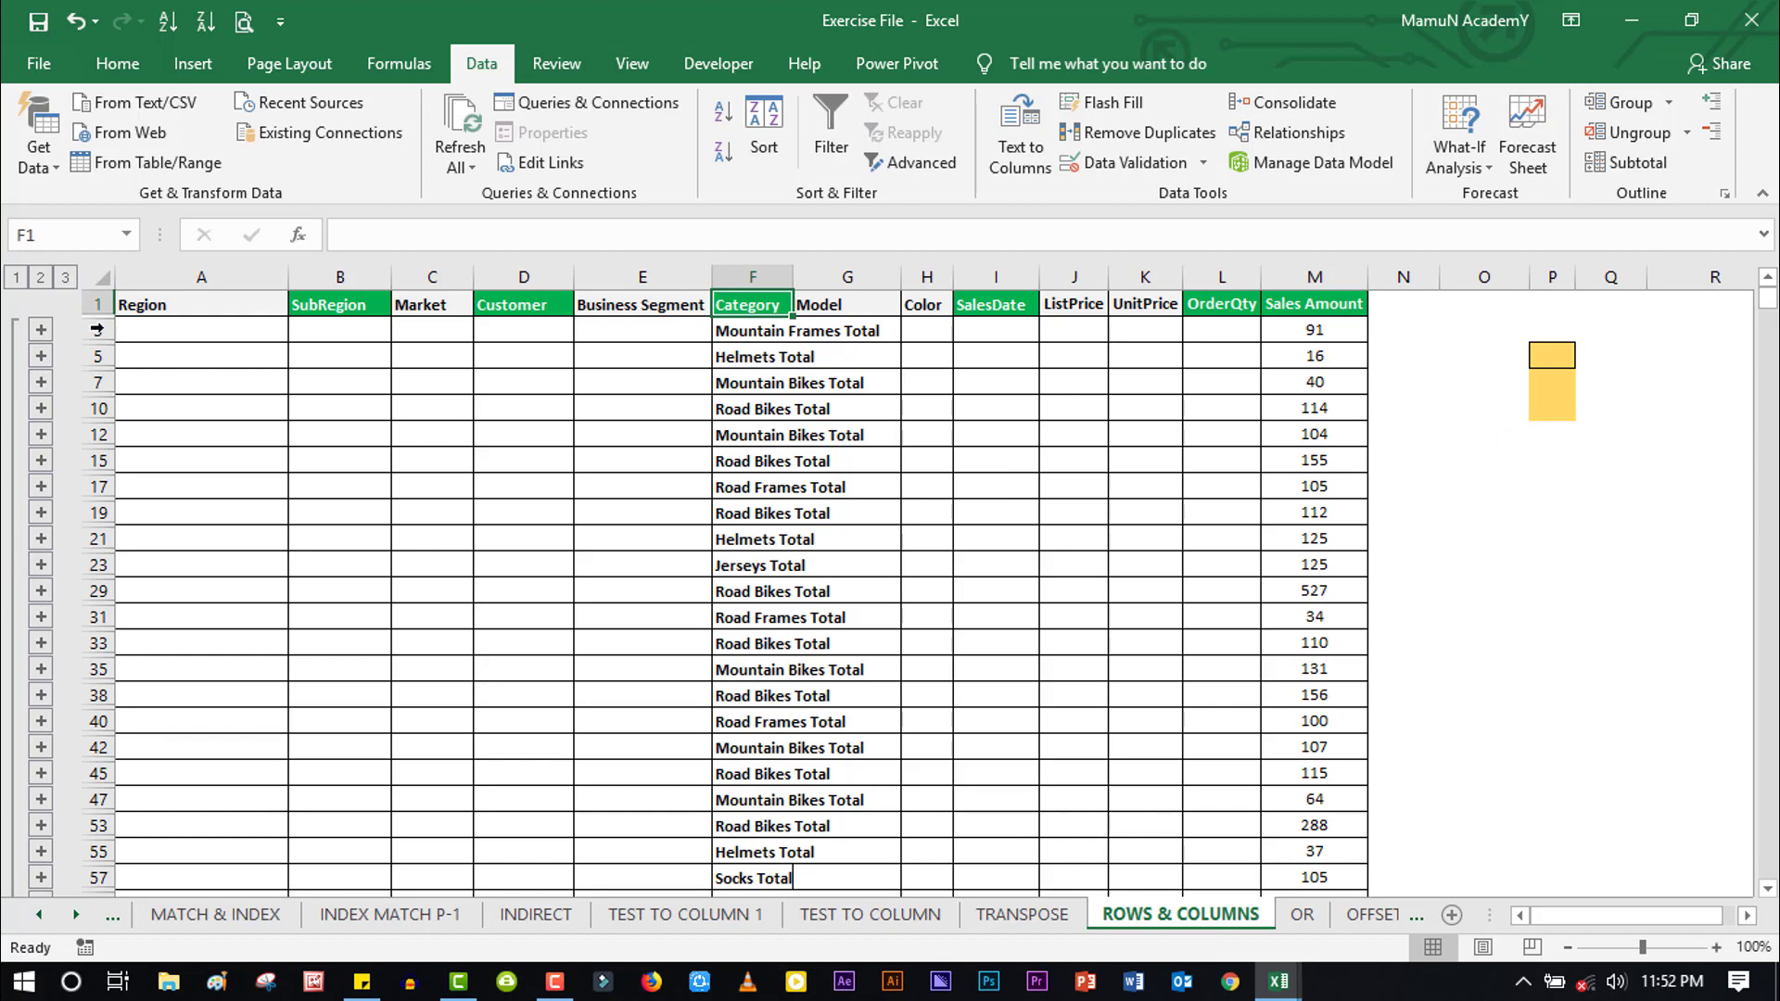
left_click(66, 277)
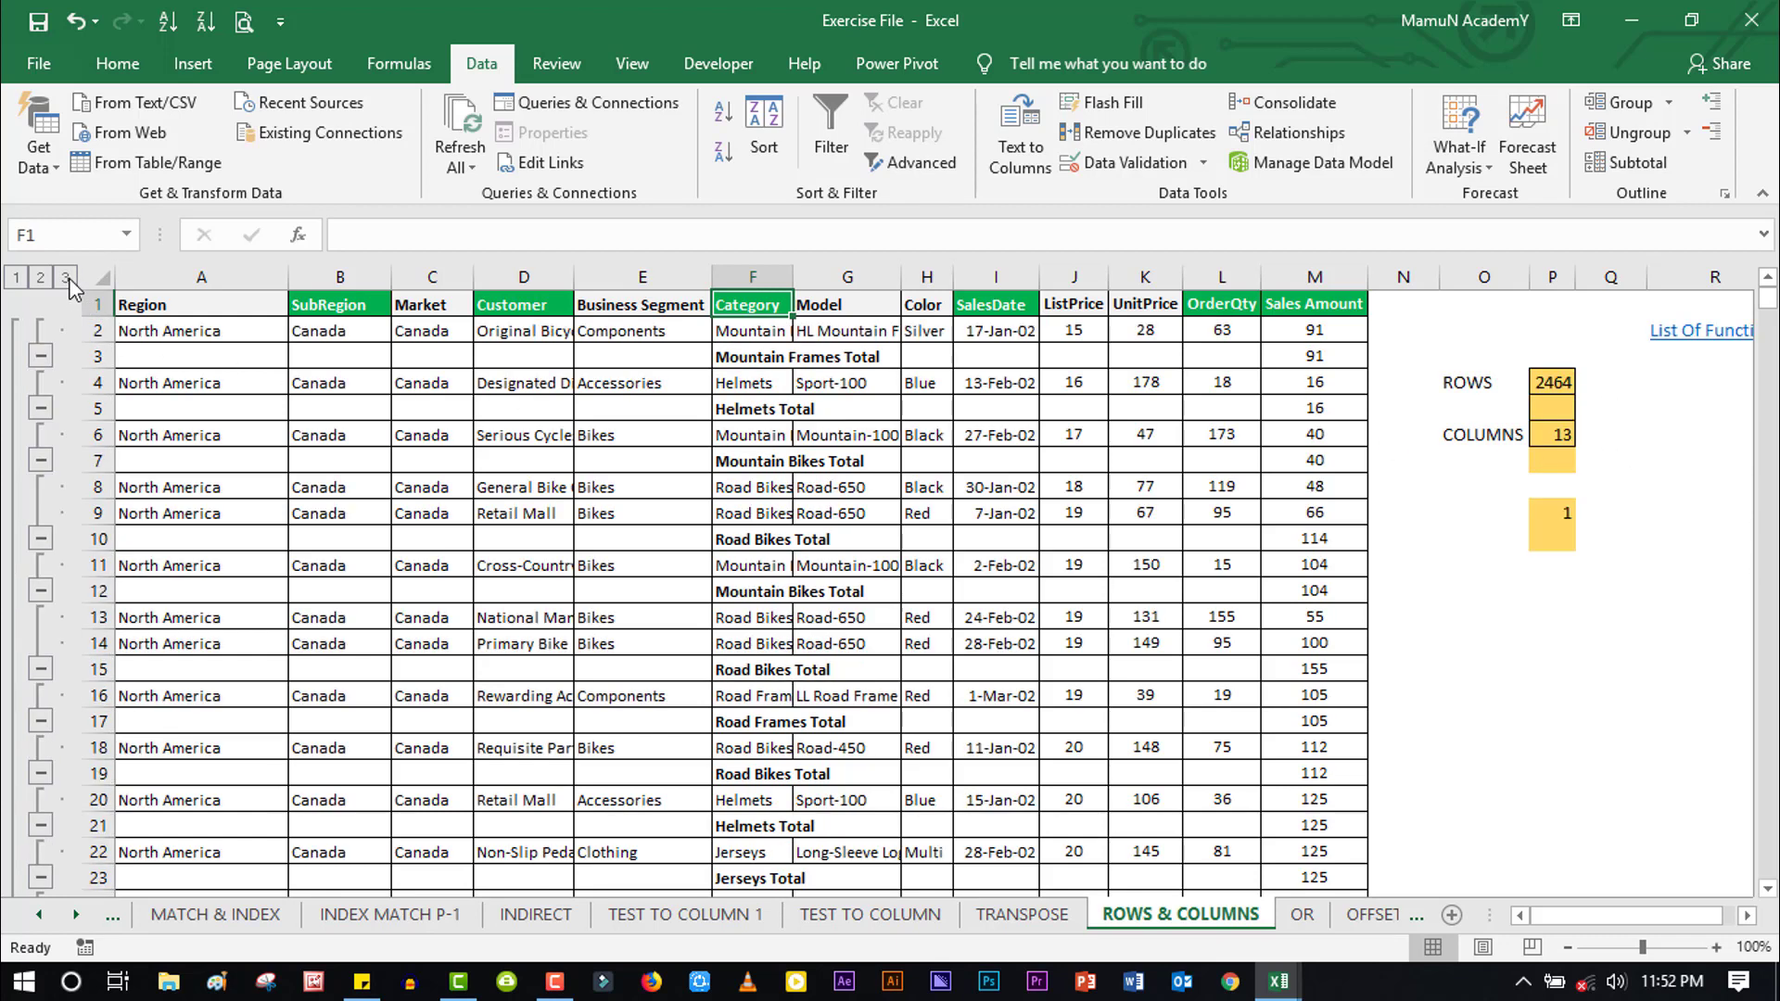